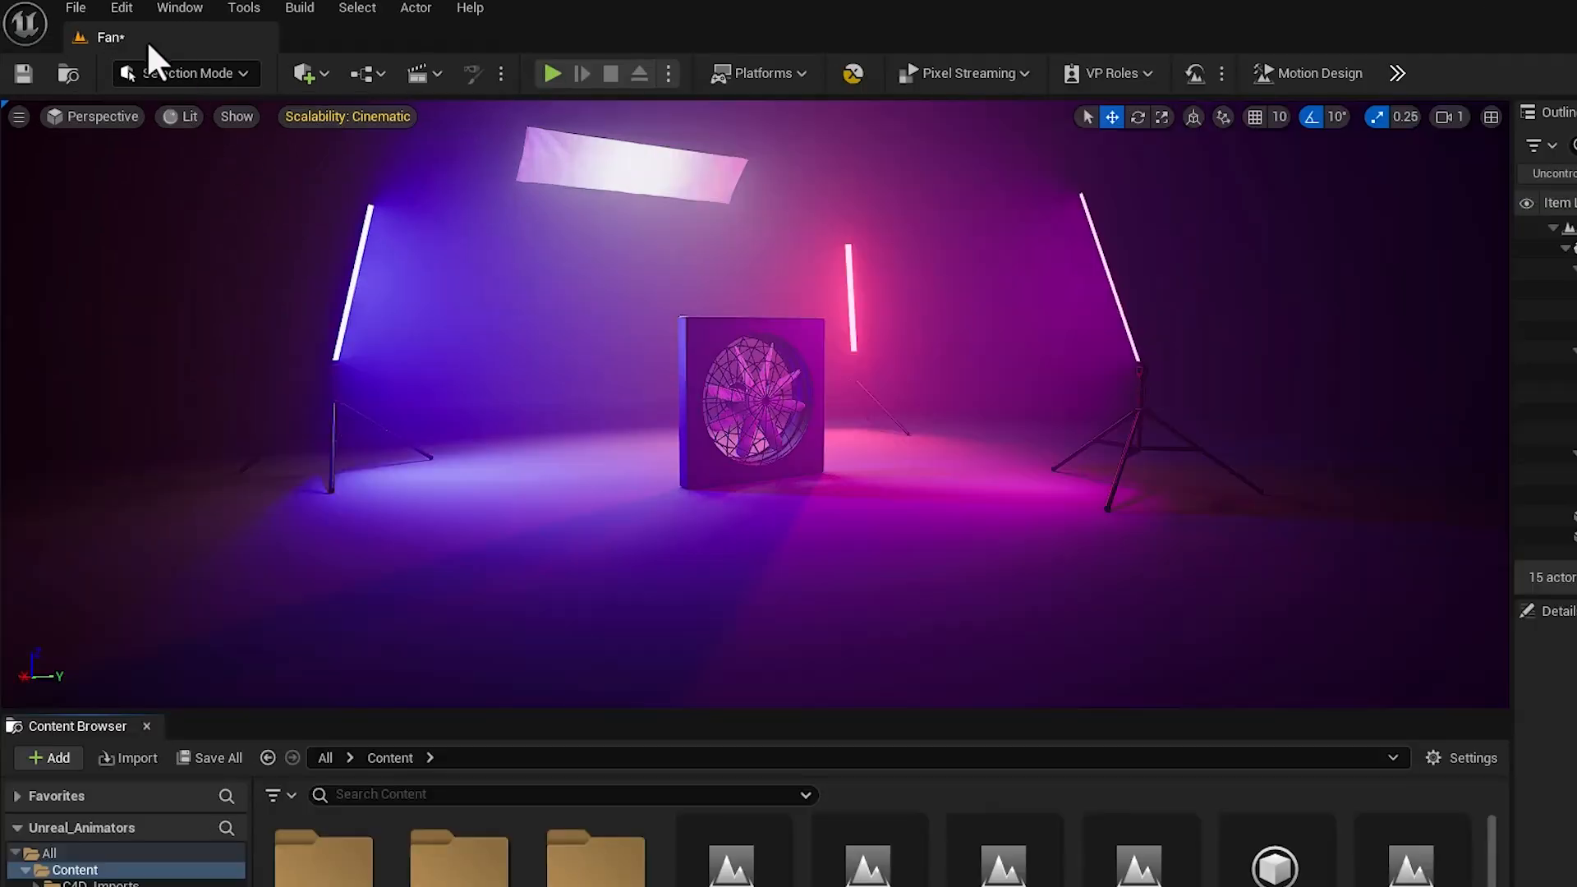
# - Search the project's plugins for "motion de" to check that Motion Design is enabled, and close the plugin list
pyautogui.click(121, 9)
pyautogui.click(184, 343)
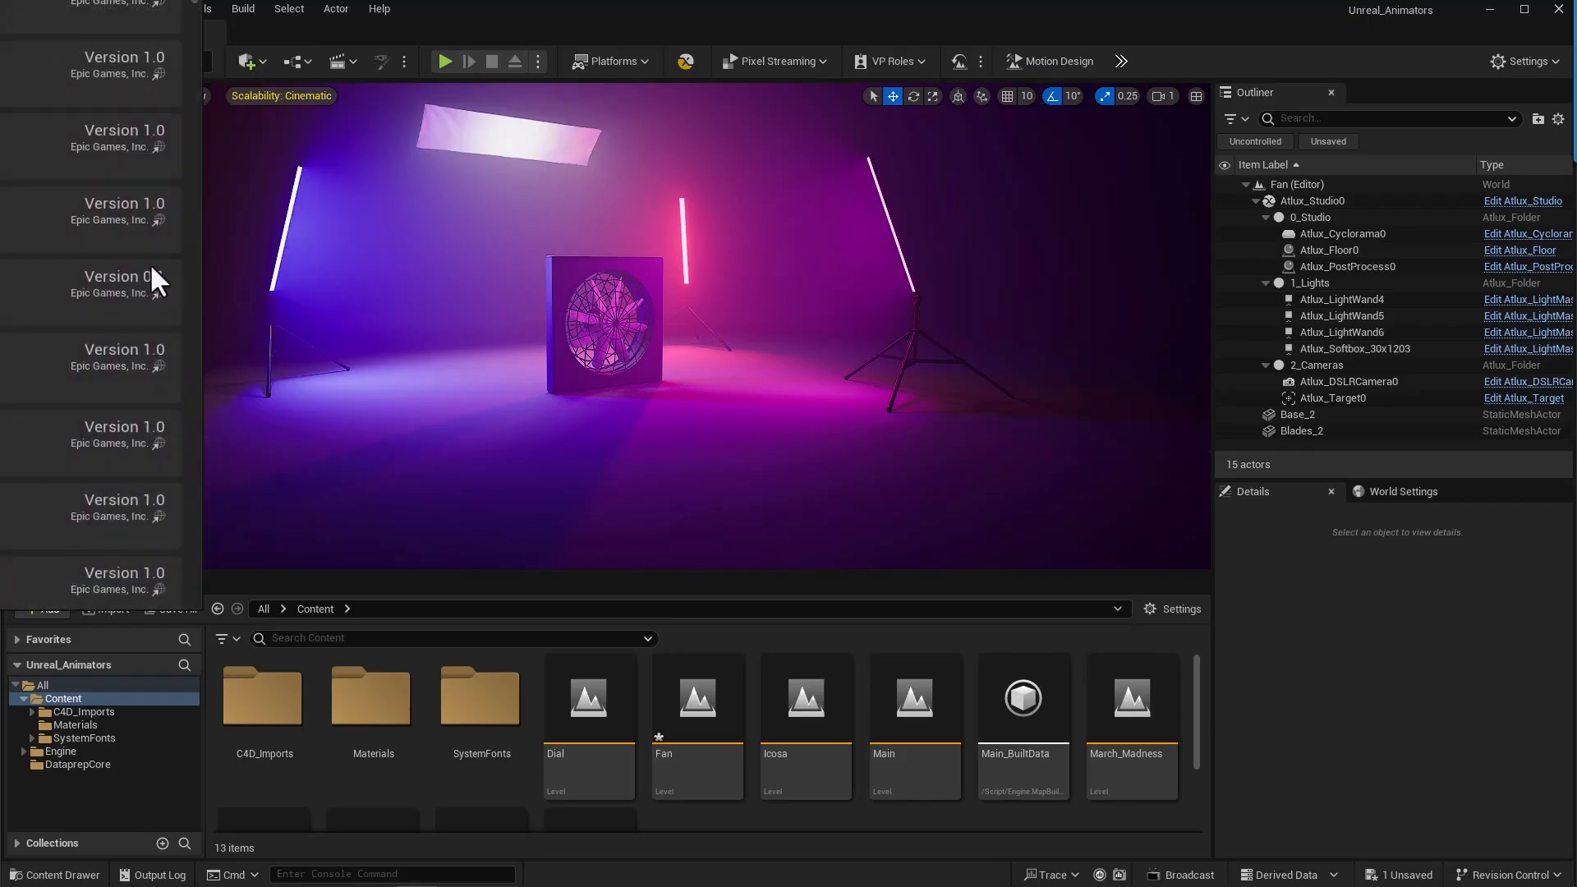
pyautogui.moveTo(0, 0); pyautogui.dragTo(1262, 35)
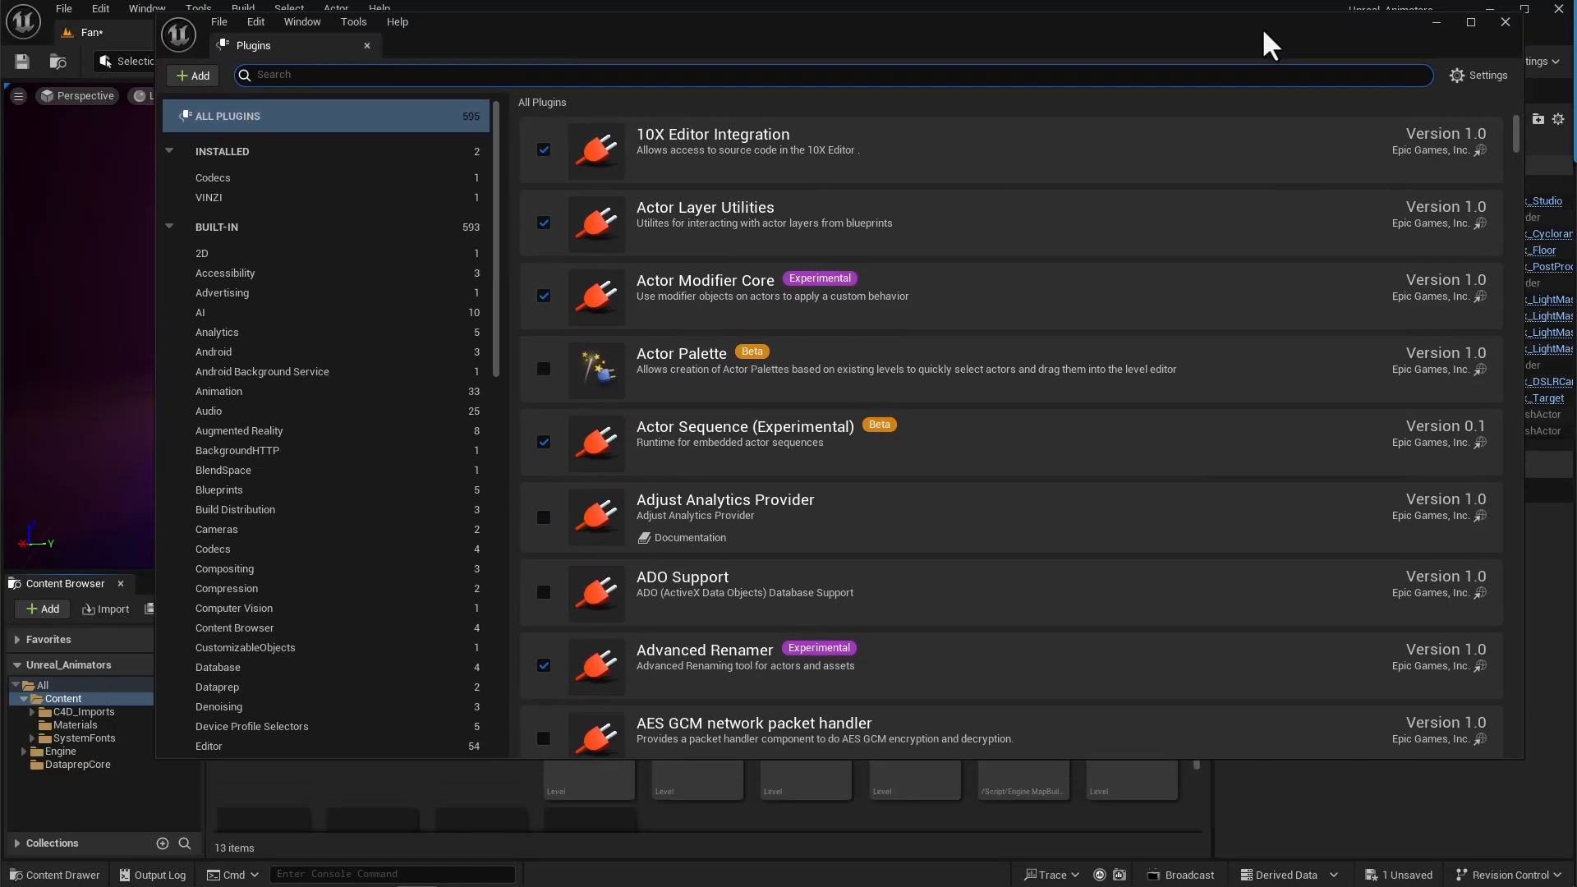
pyautogui.write('motion d')
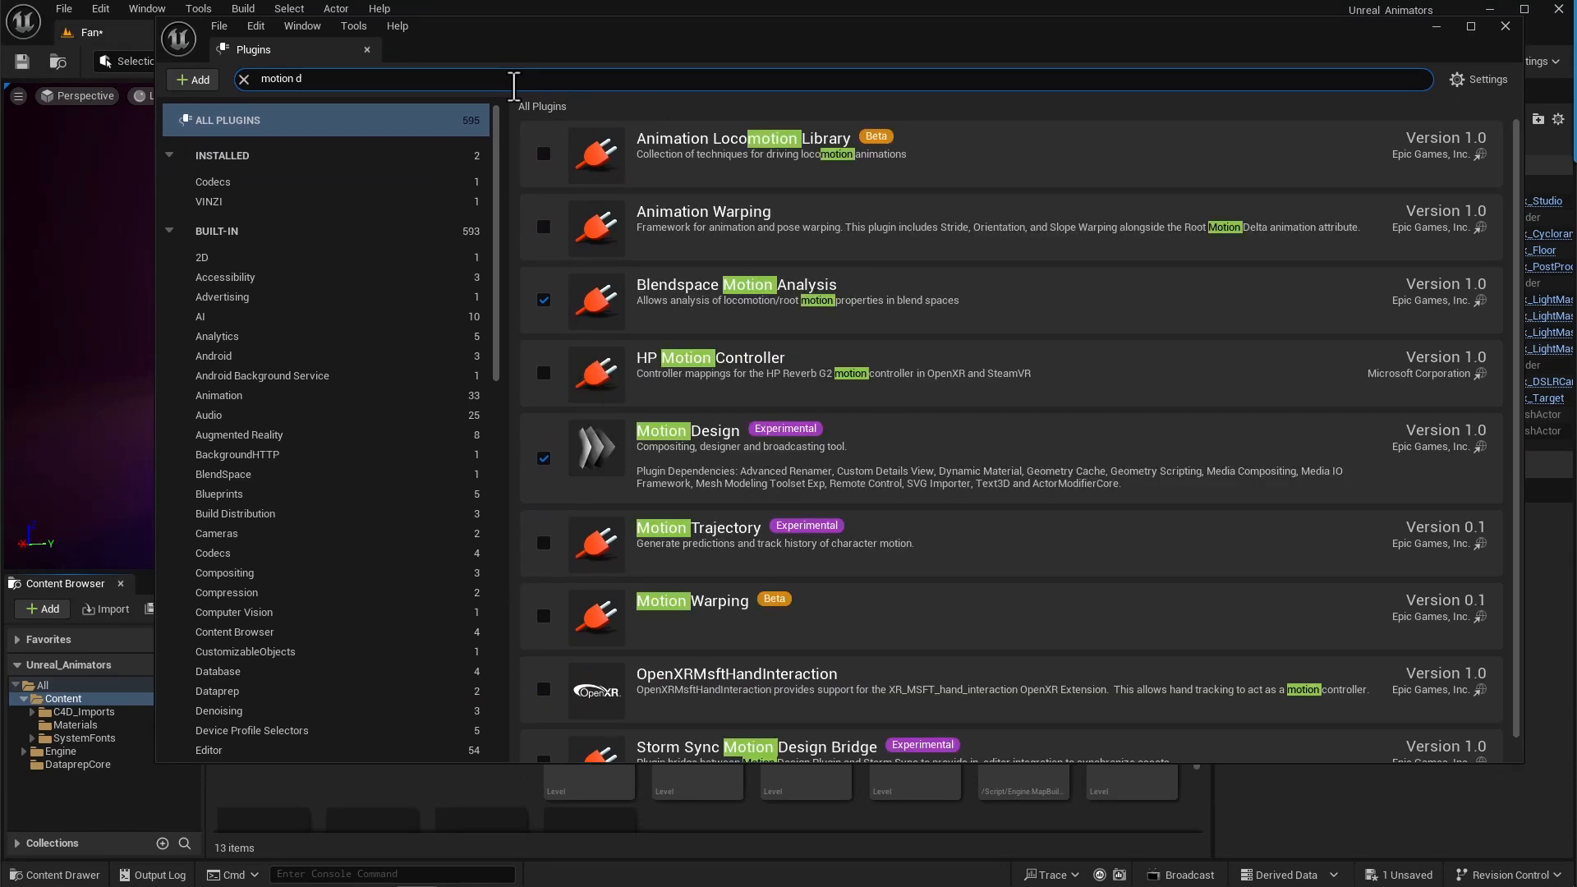
pyautogui.write('e')
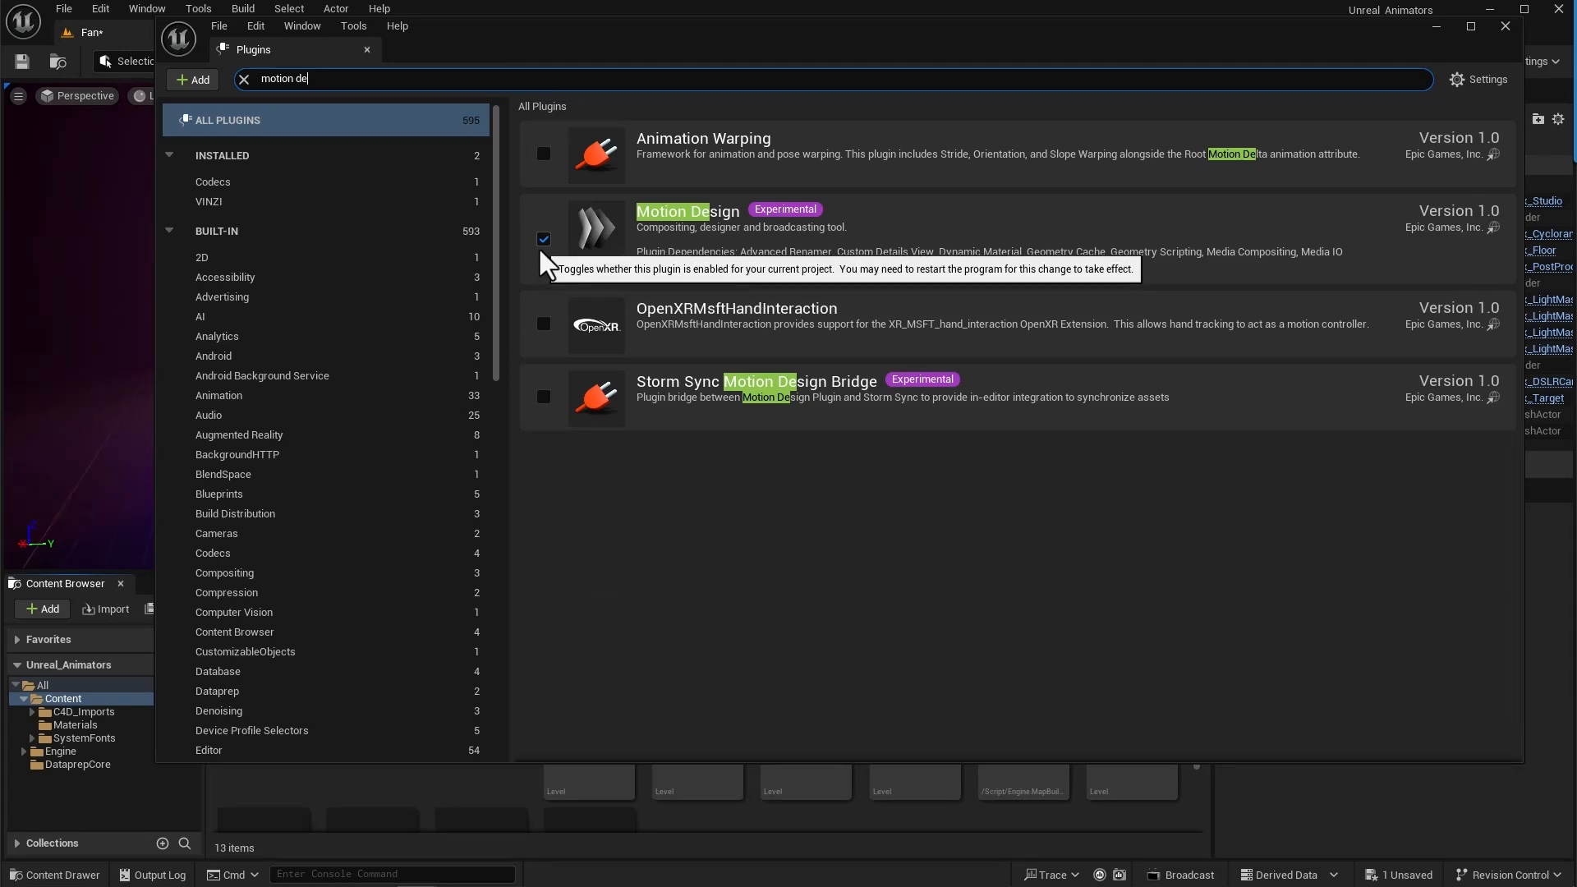
pyautogui.click(1505, 27)
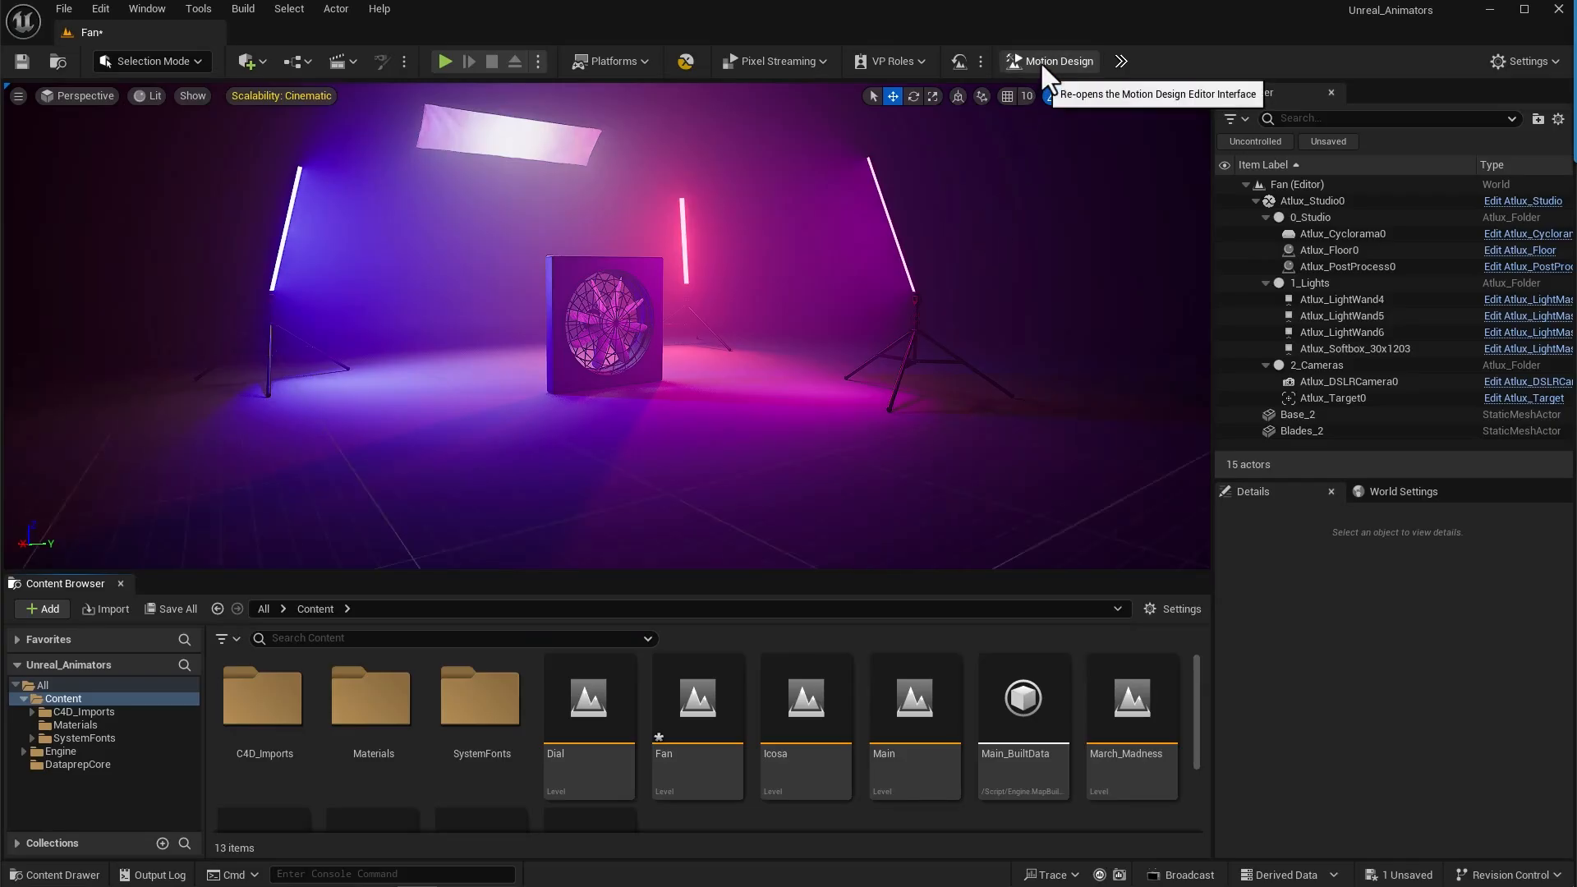
# - Switch to Motion Design mode, change the viewport type to Default Viewport, and view the scene through Atlux_DSLRCamera0
pyautogui.click(1042, 62)
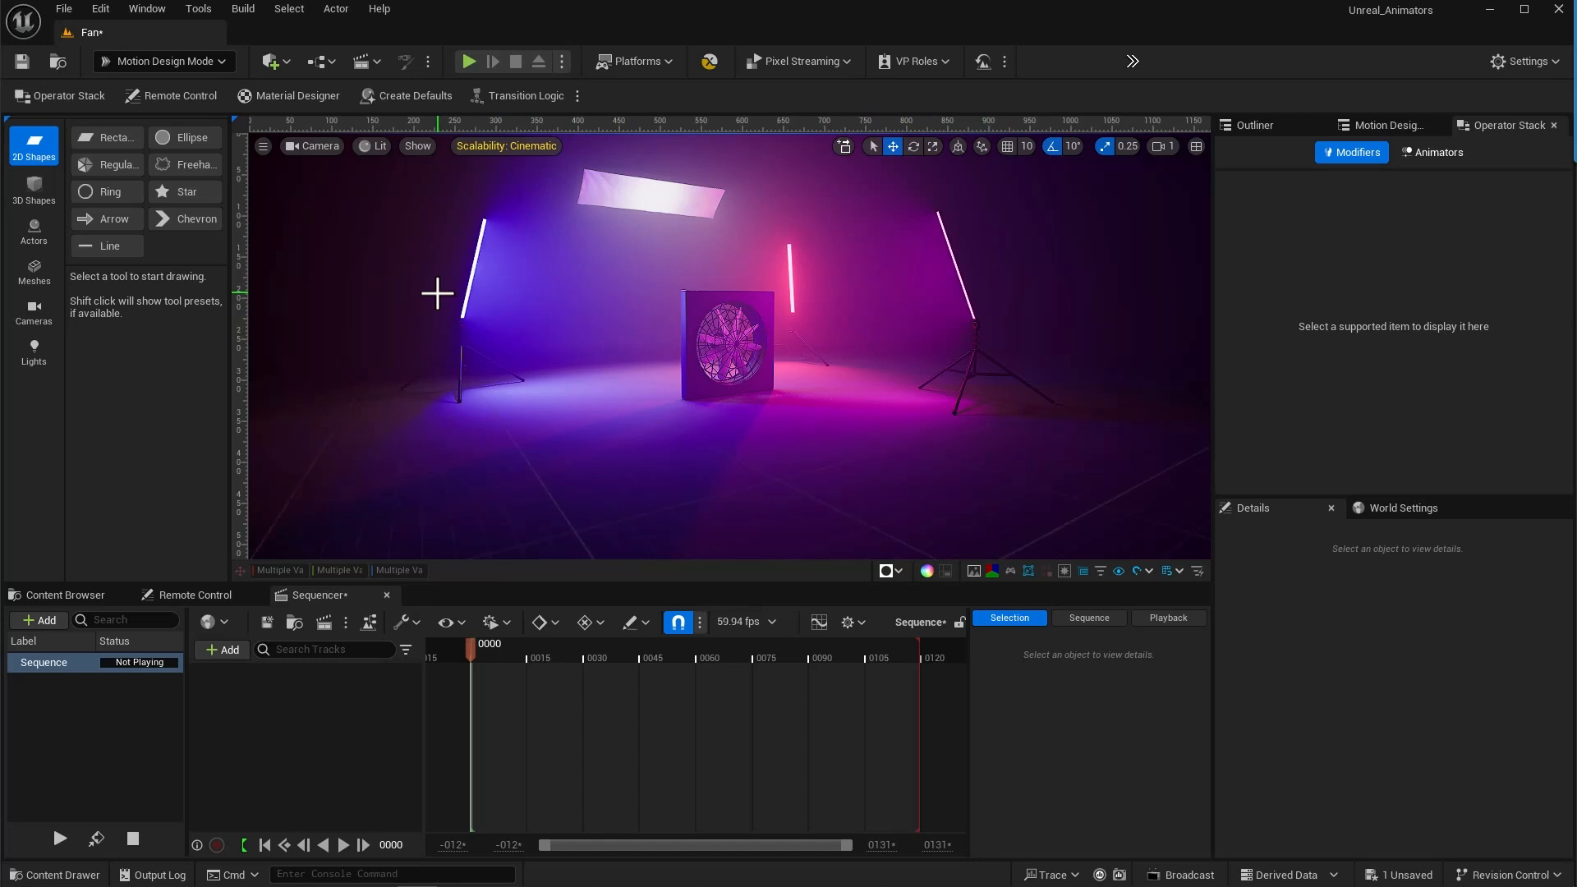
pyautogui.click(305, 148)
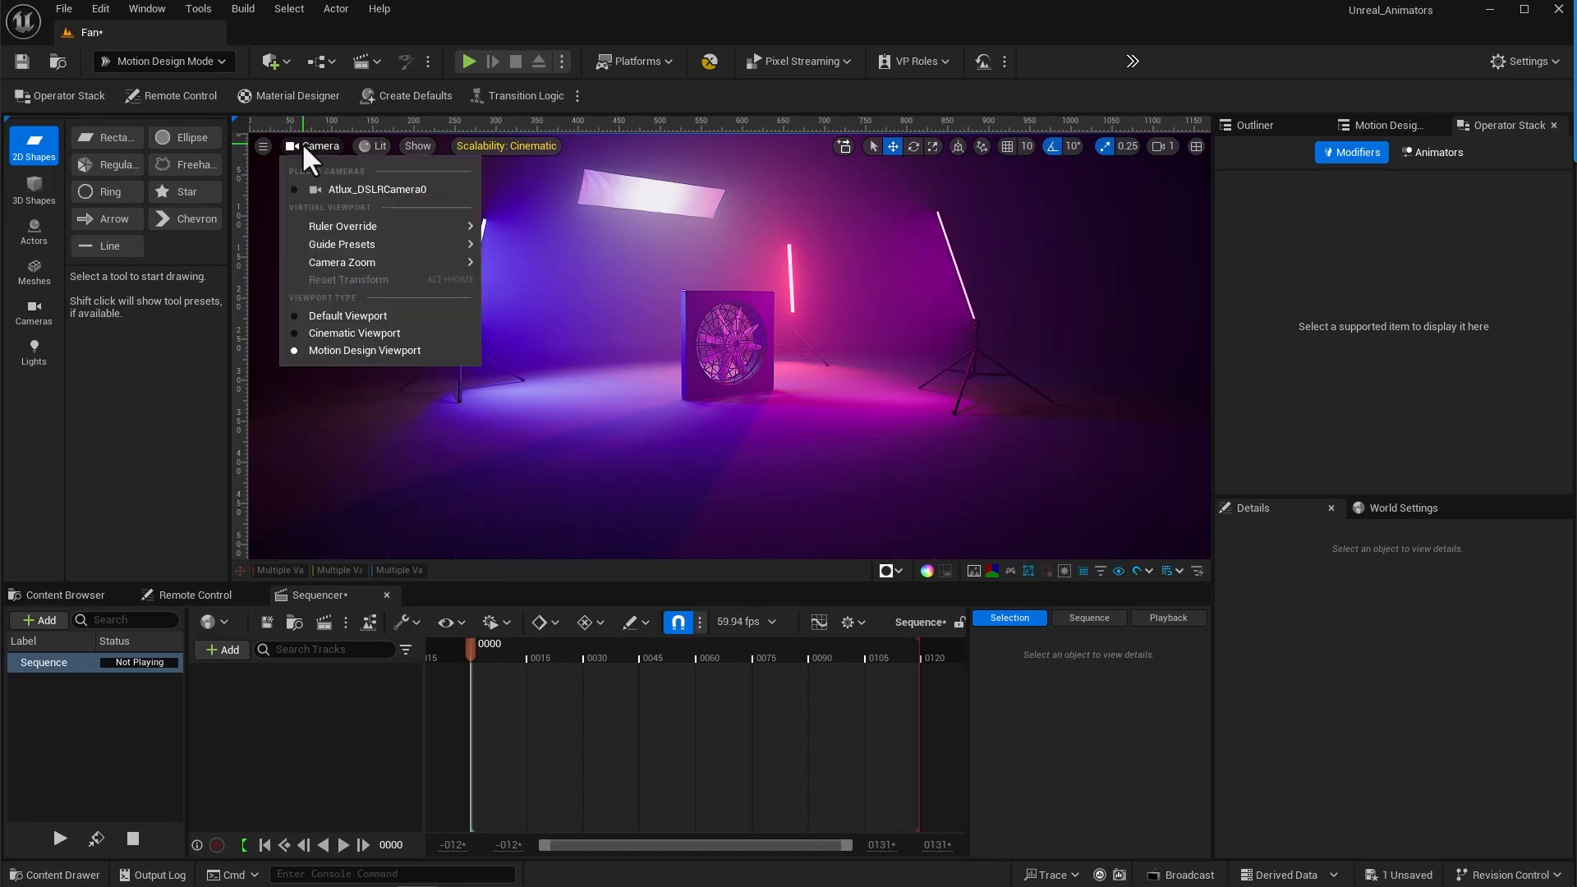
pyautogui.click(327, 320)
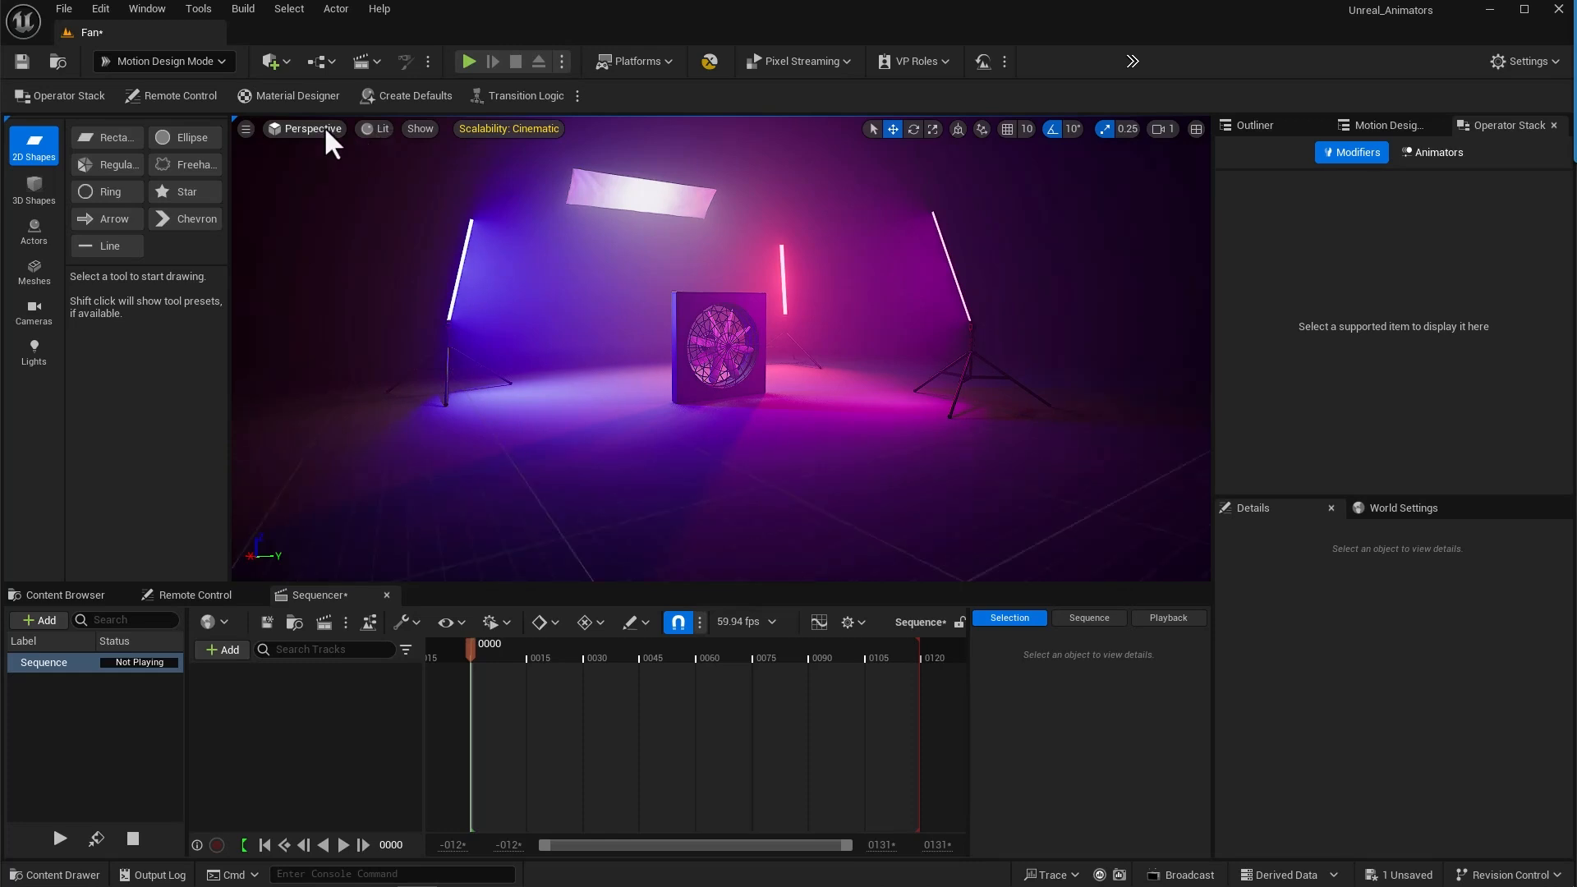
pyautogui.click(324, 128)
pyautogui.click(329, 331)
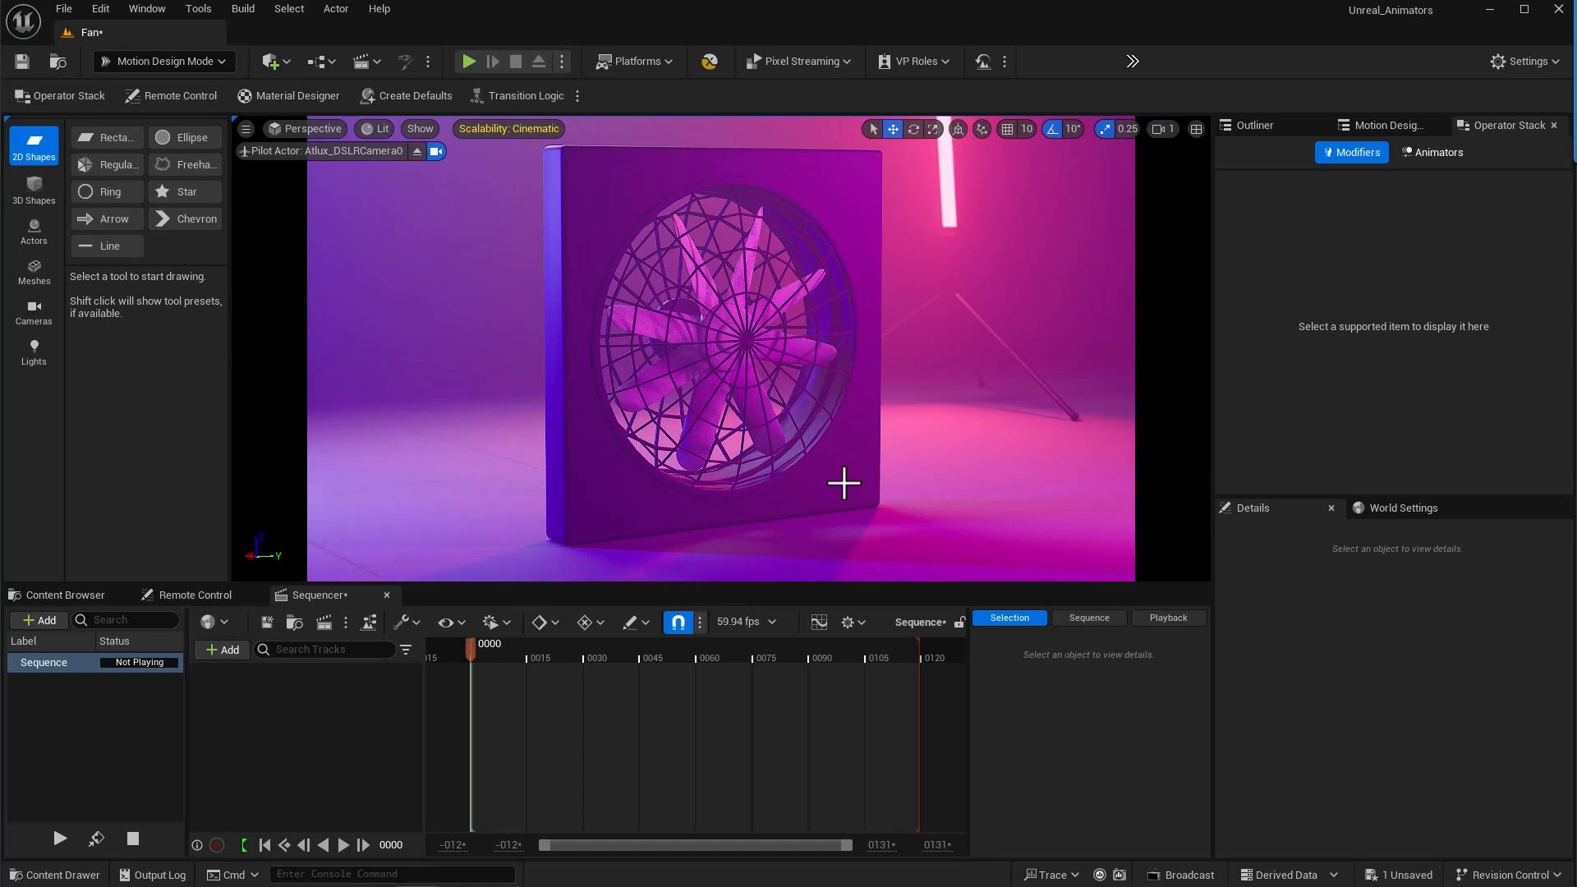
# - Add a Time animator with the Rotation preset to the fan blades
pyautogui.click(720, 402)
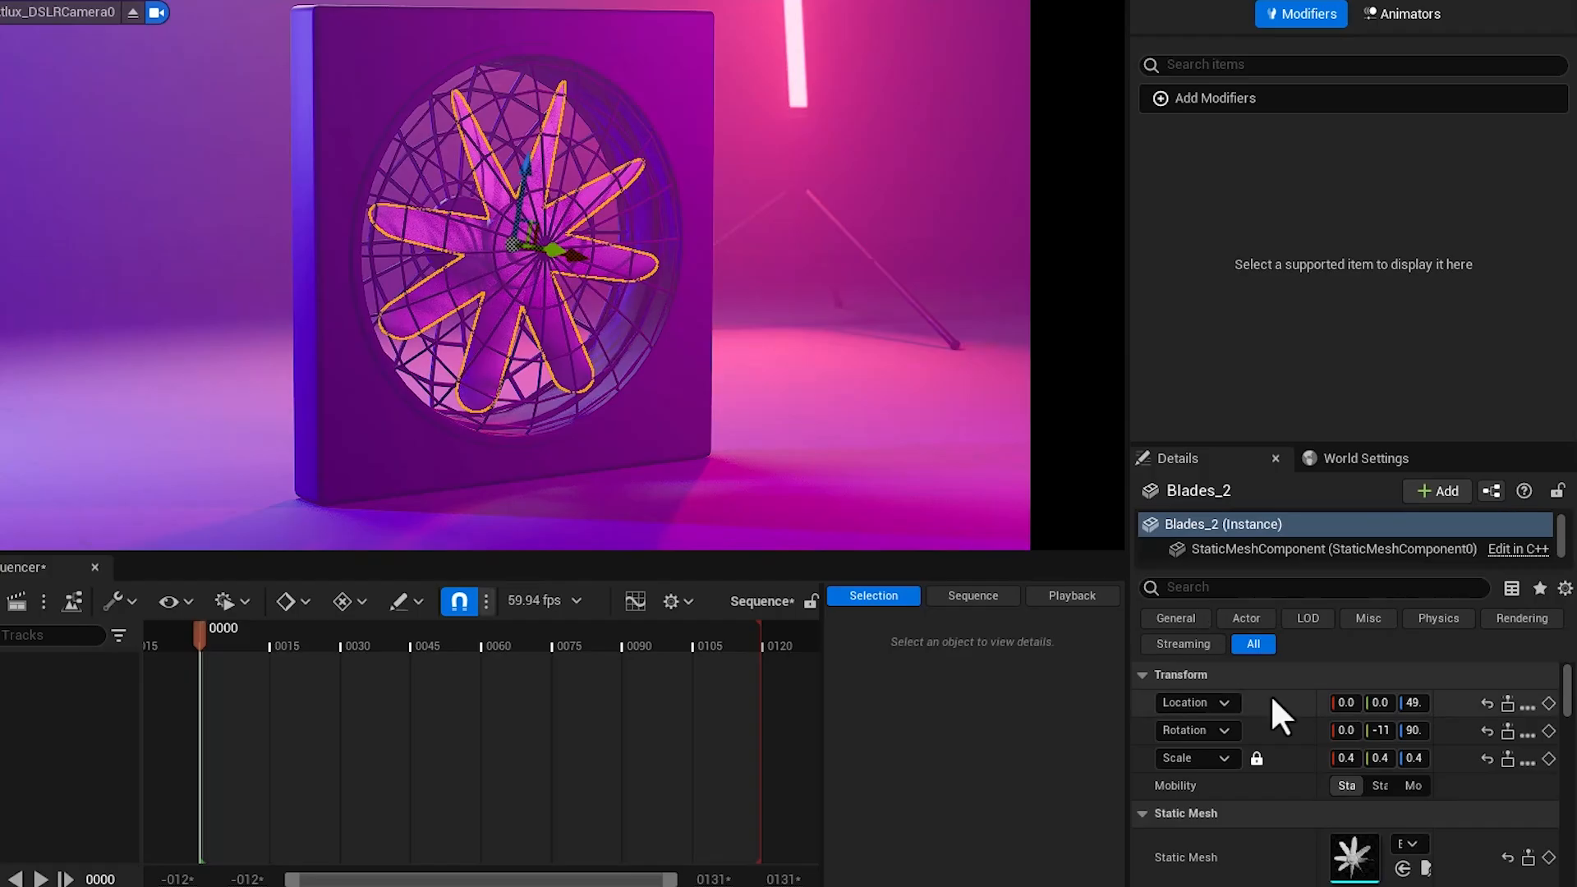
pyautogui.rightClick(1329, 702)
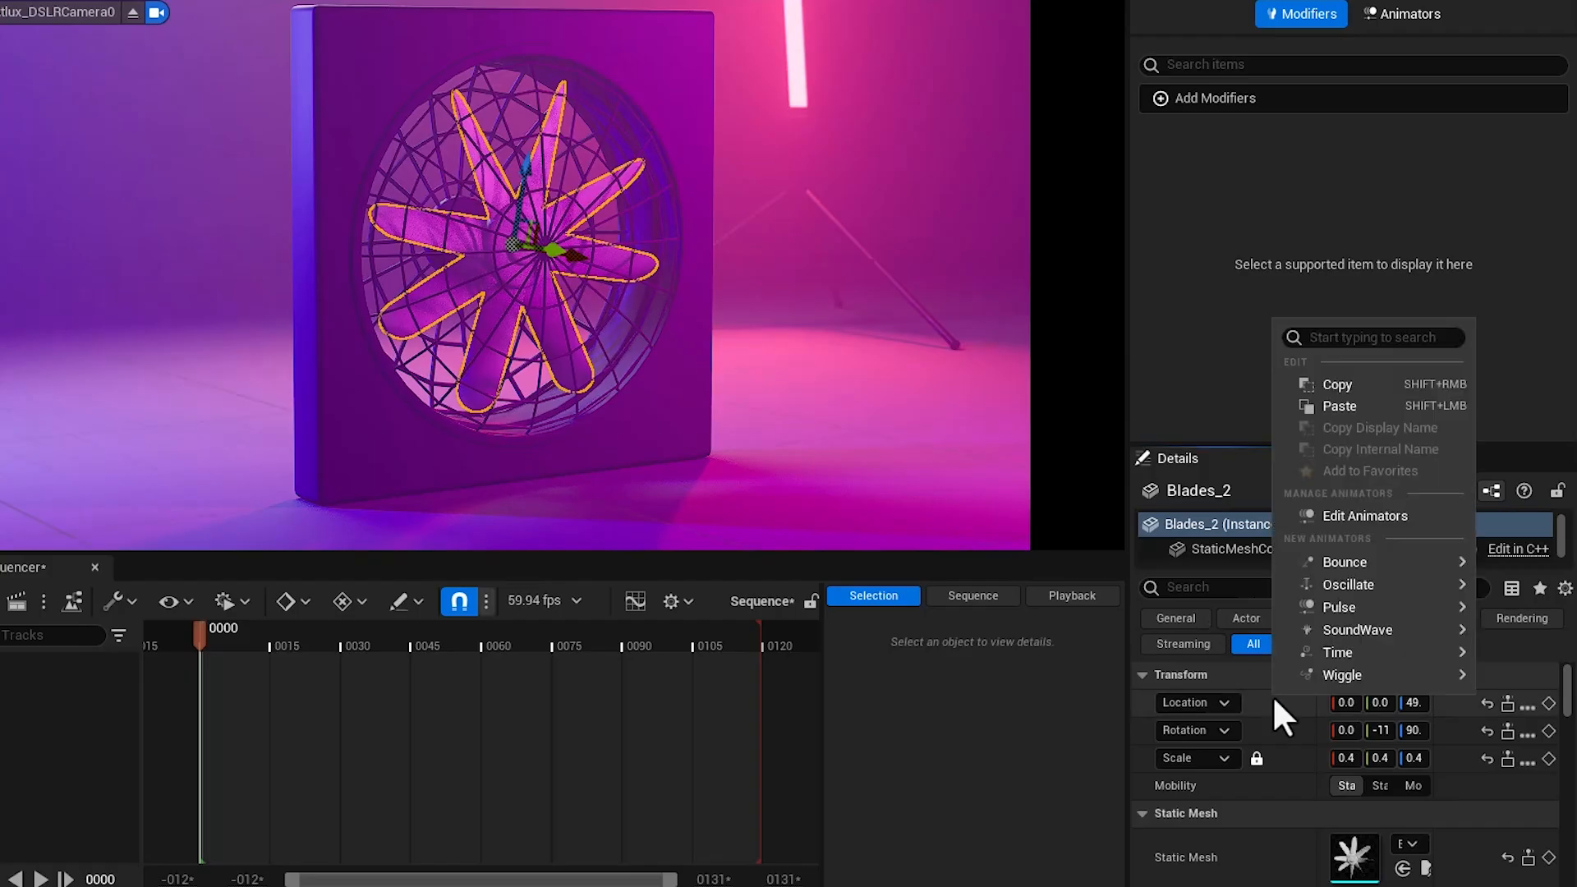
pyautogui.moveTo(1337, 650)
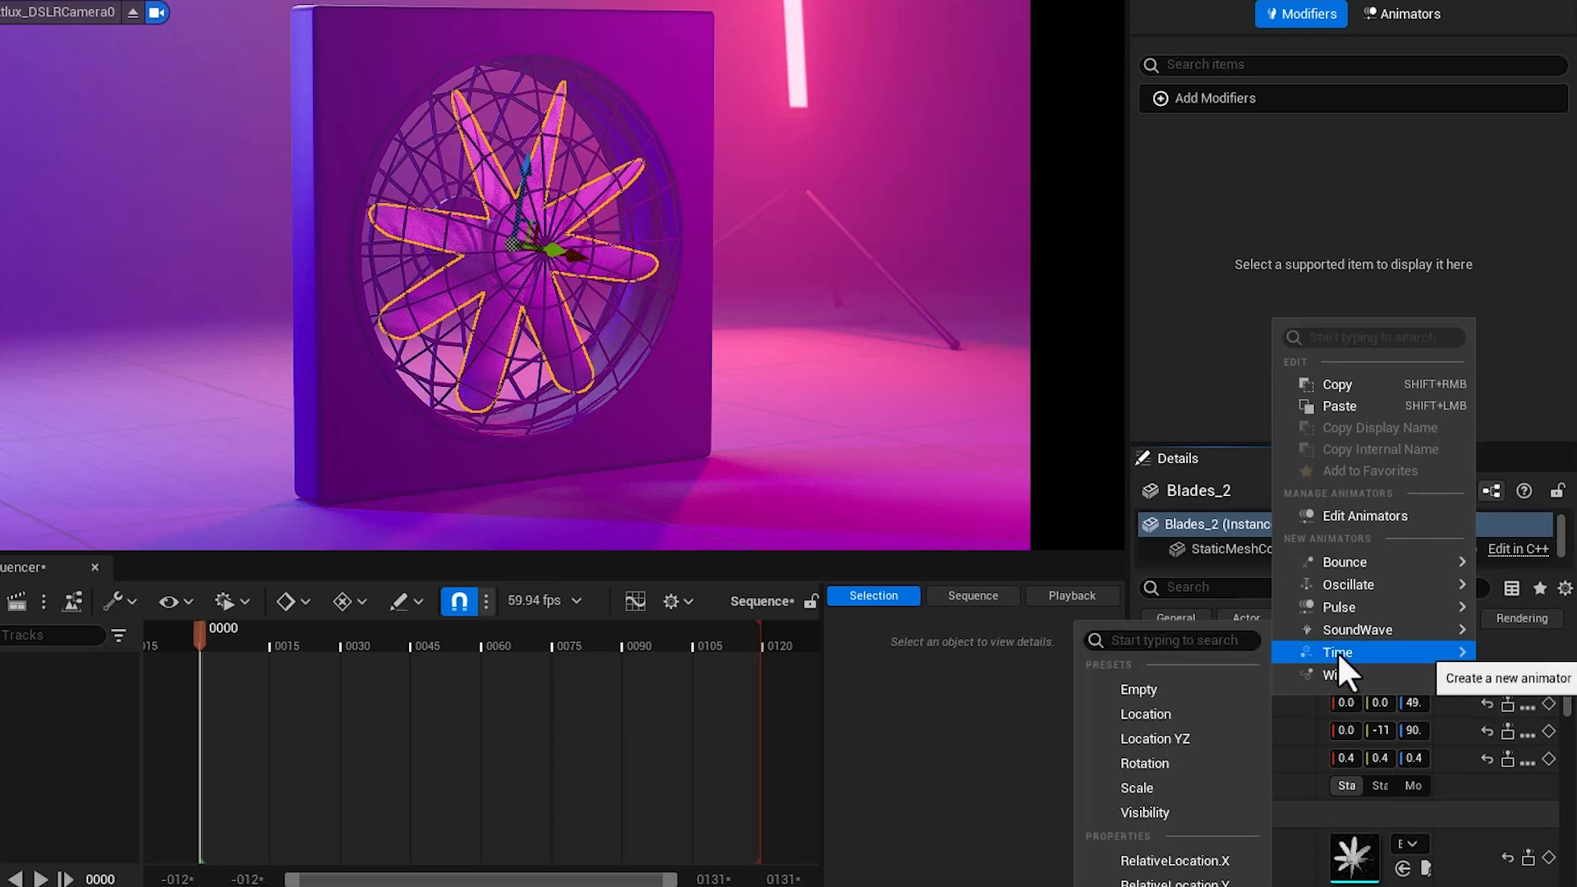
pyautogui.click(1154, 764)
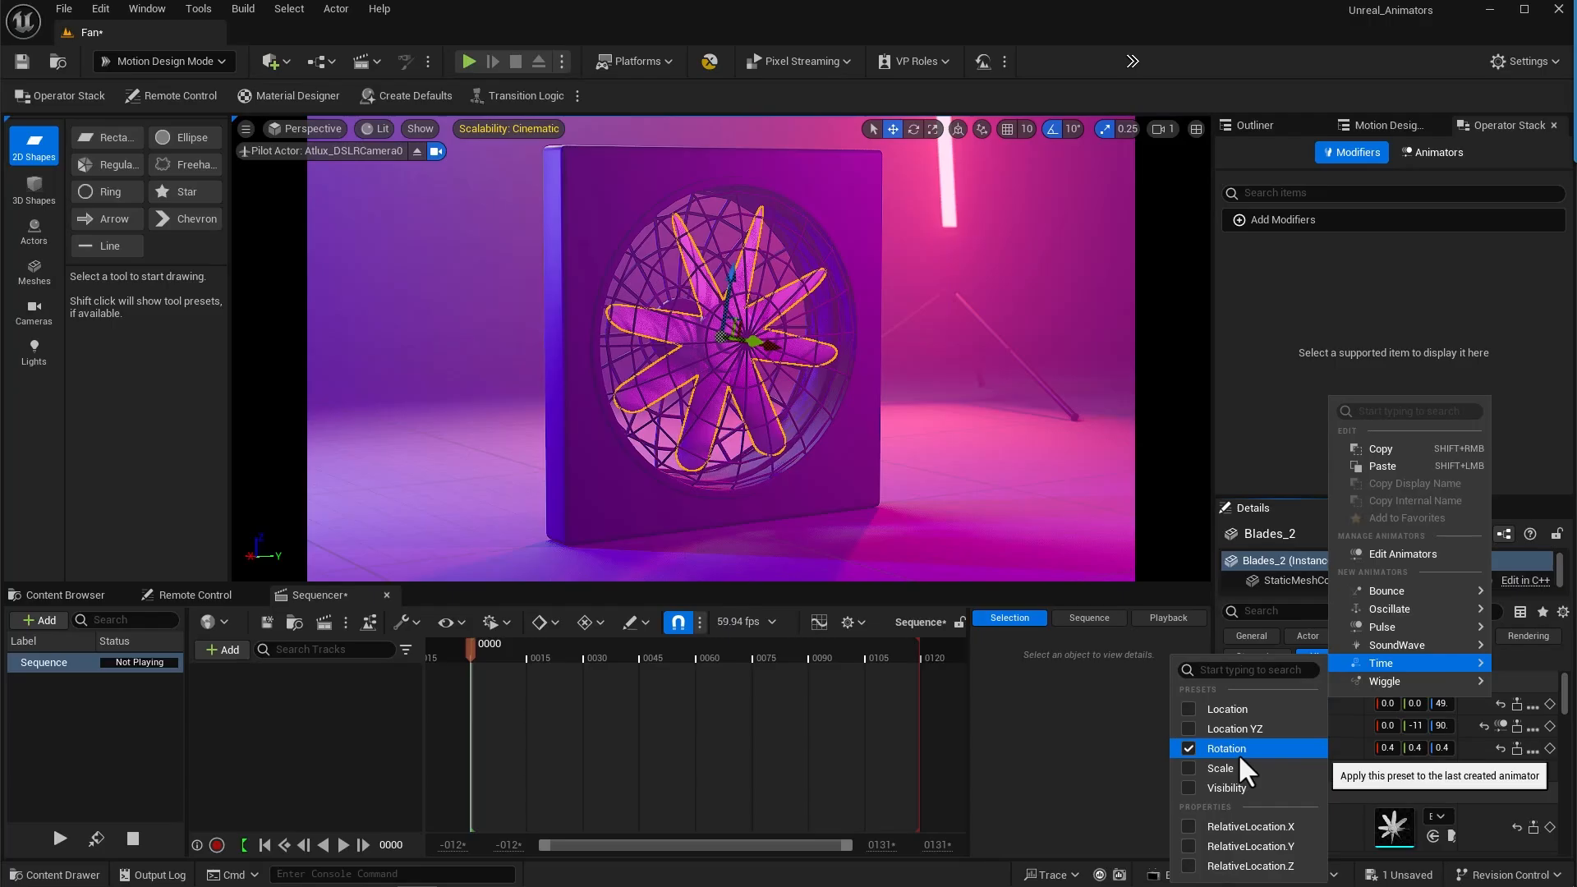
pyautogui.click(1194, 436)
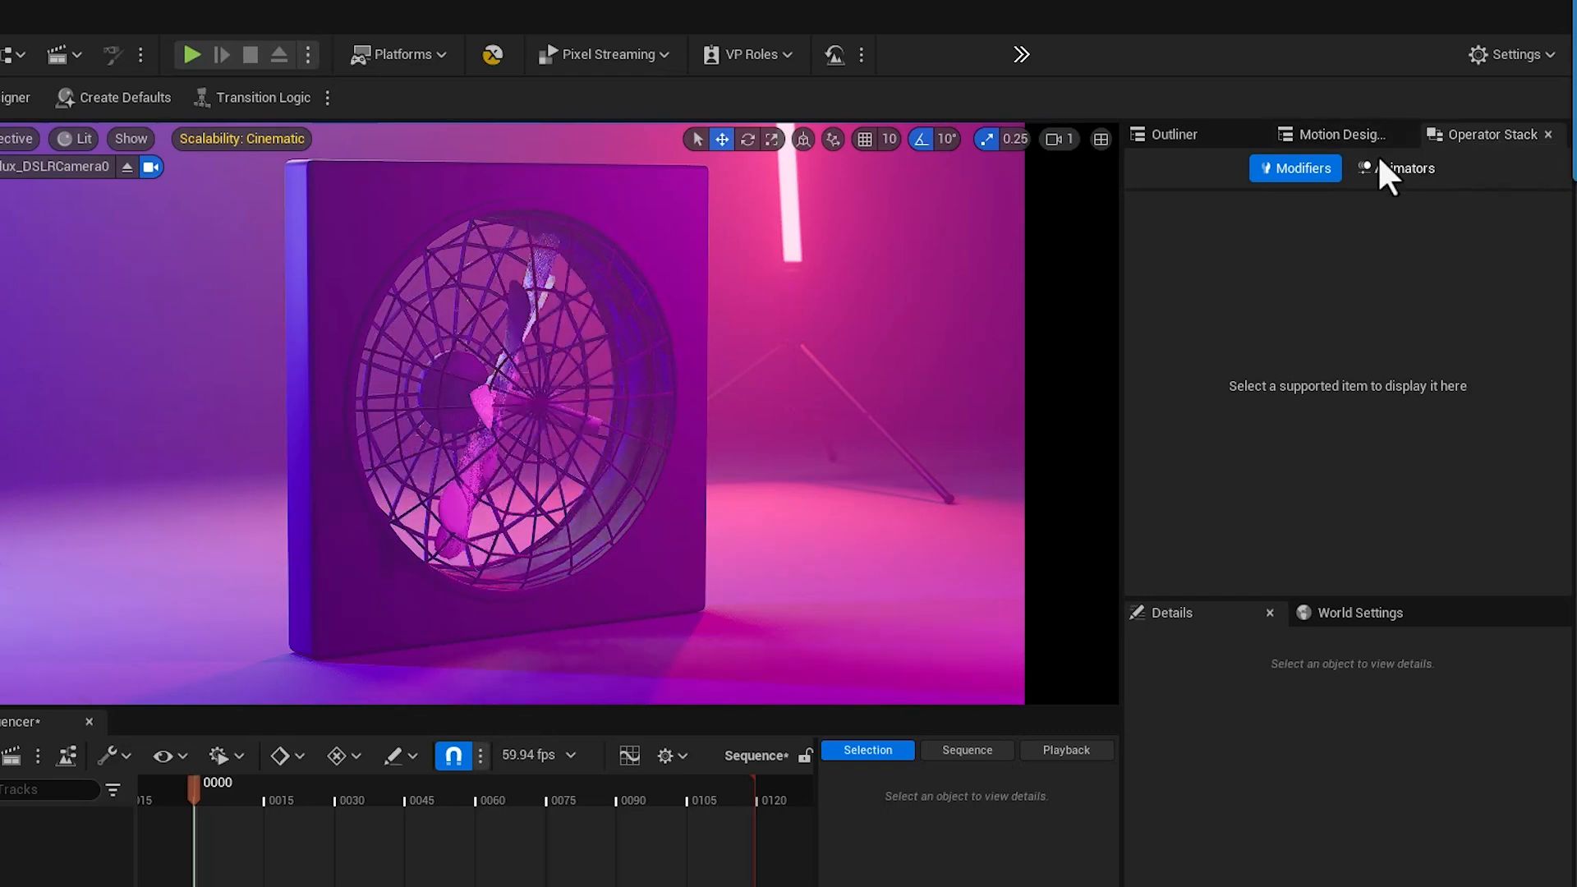
# - Select Blades_2 and show its animators in the operator stack
pyautogui.click(1165, 135)
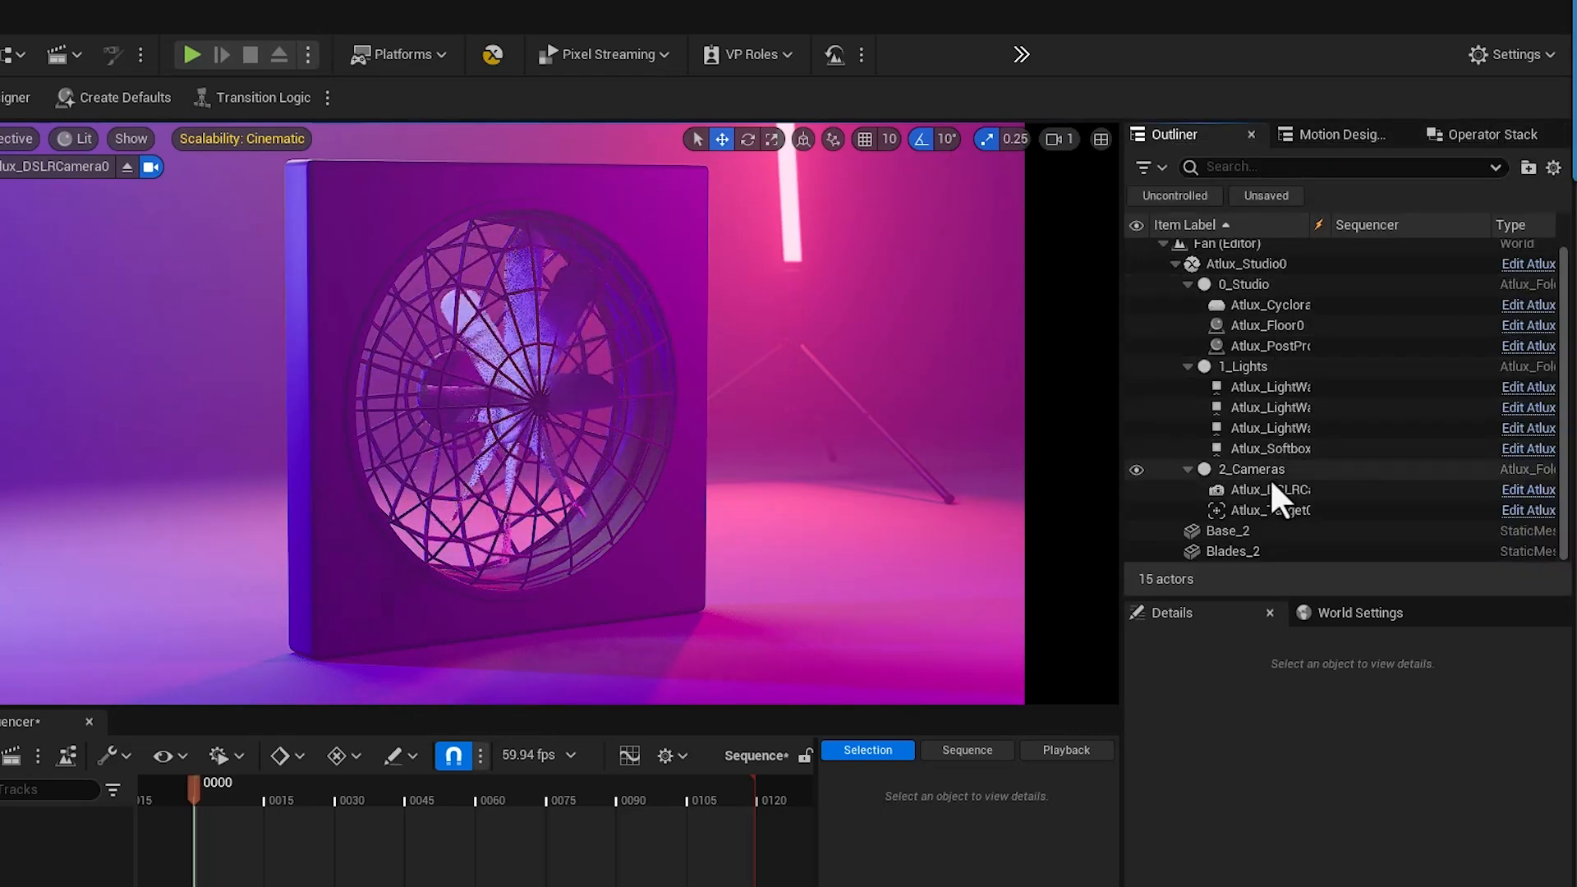
pyautogui.click(1230, 552)
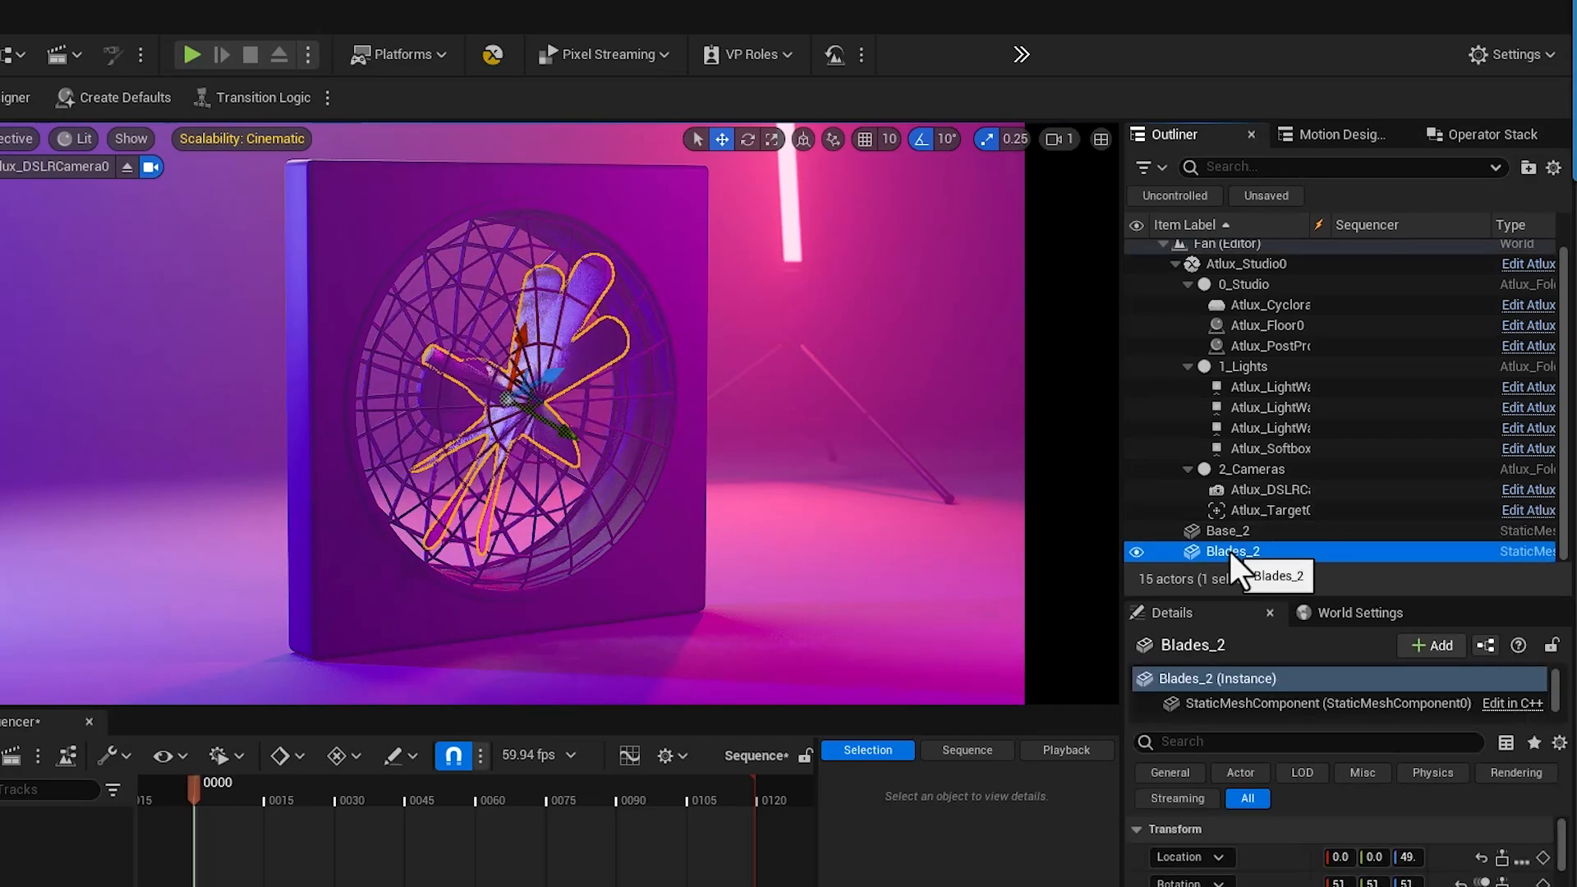
pyautogui.click(1472, 135)
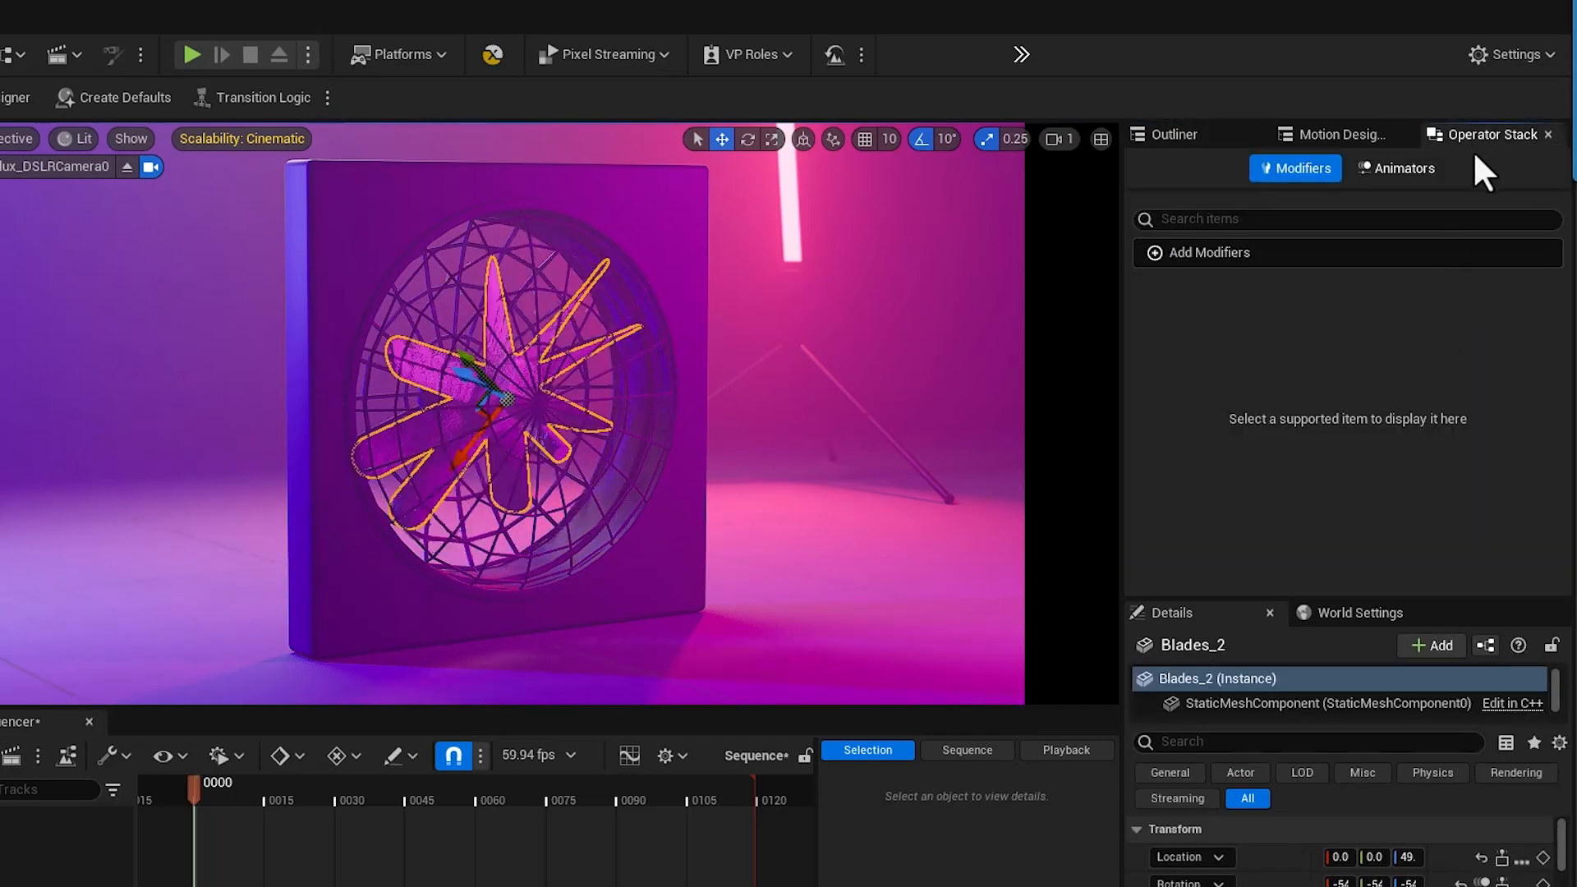
pyautogui.click(1407, 171)
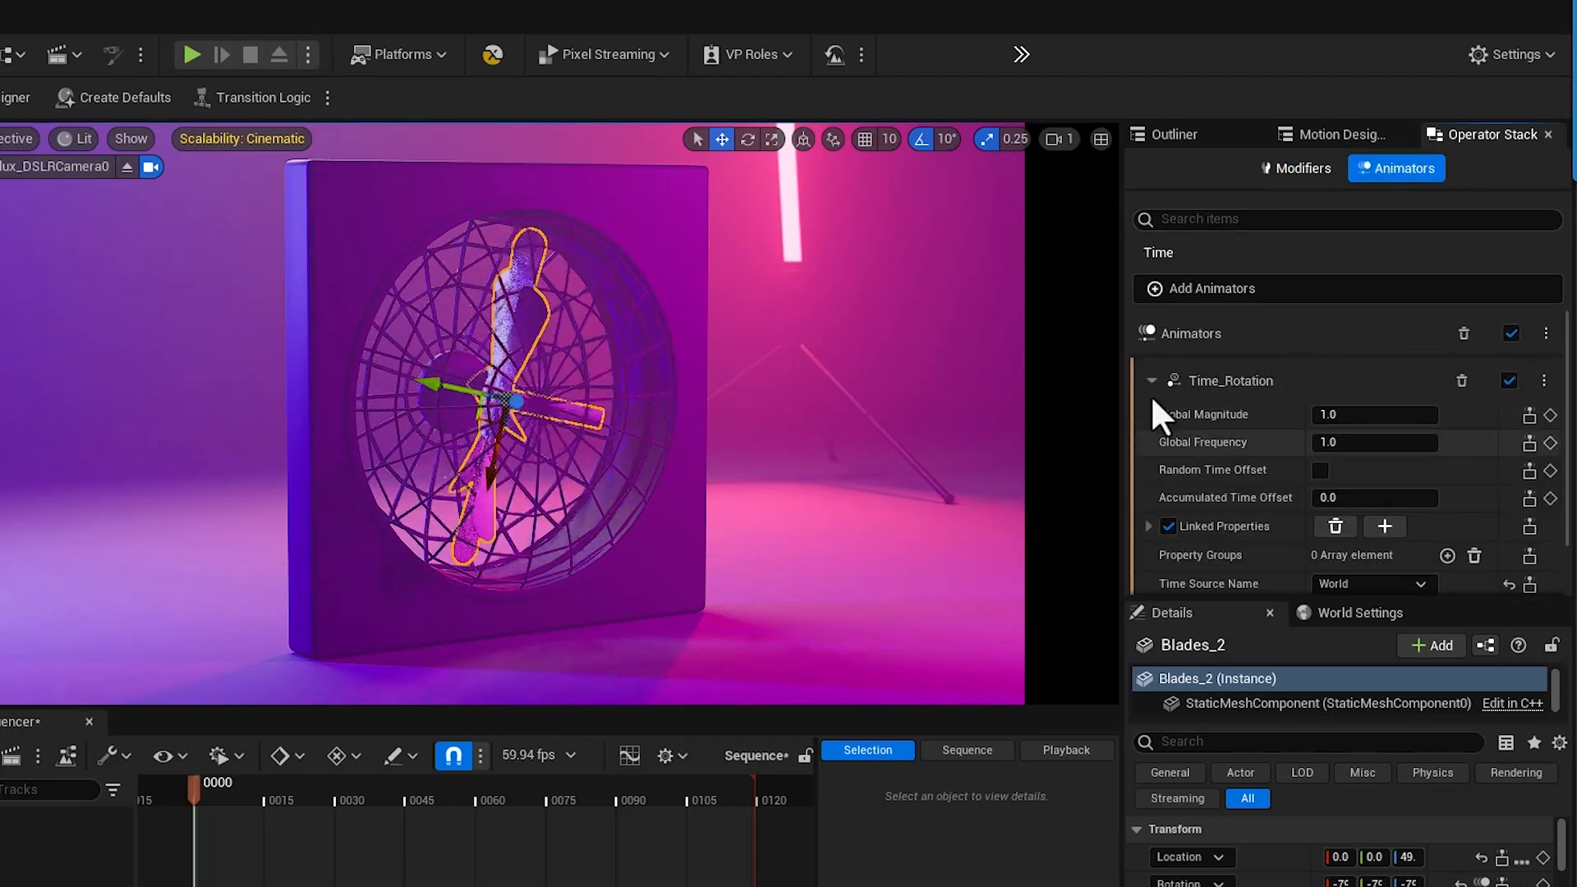
# - Delete the Time_Rotation animator from the blades and undo the deletion
pyautogui.click(1201, 375)
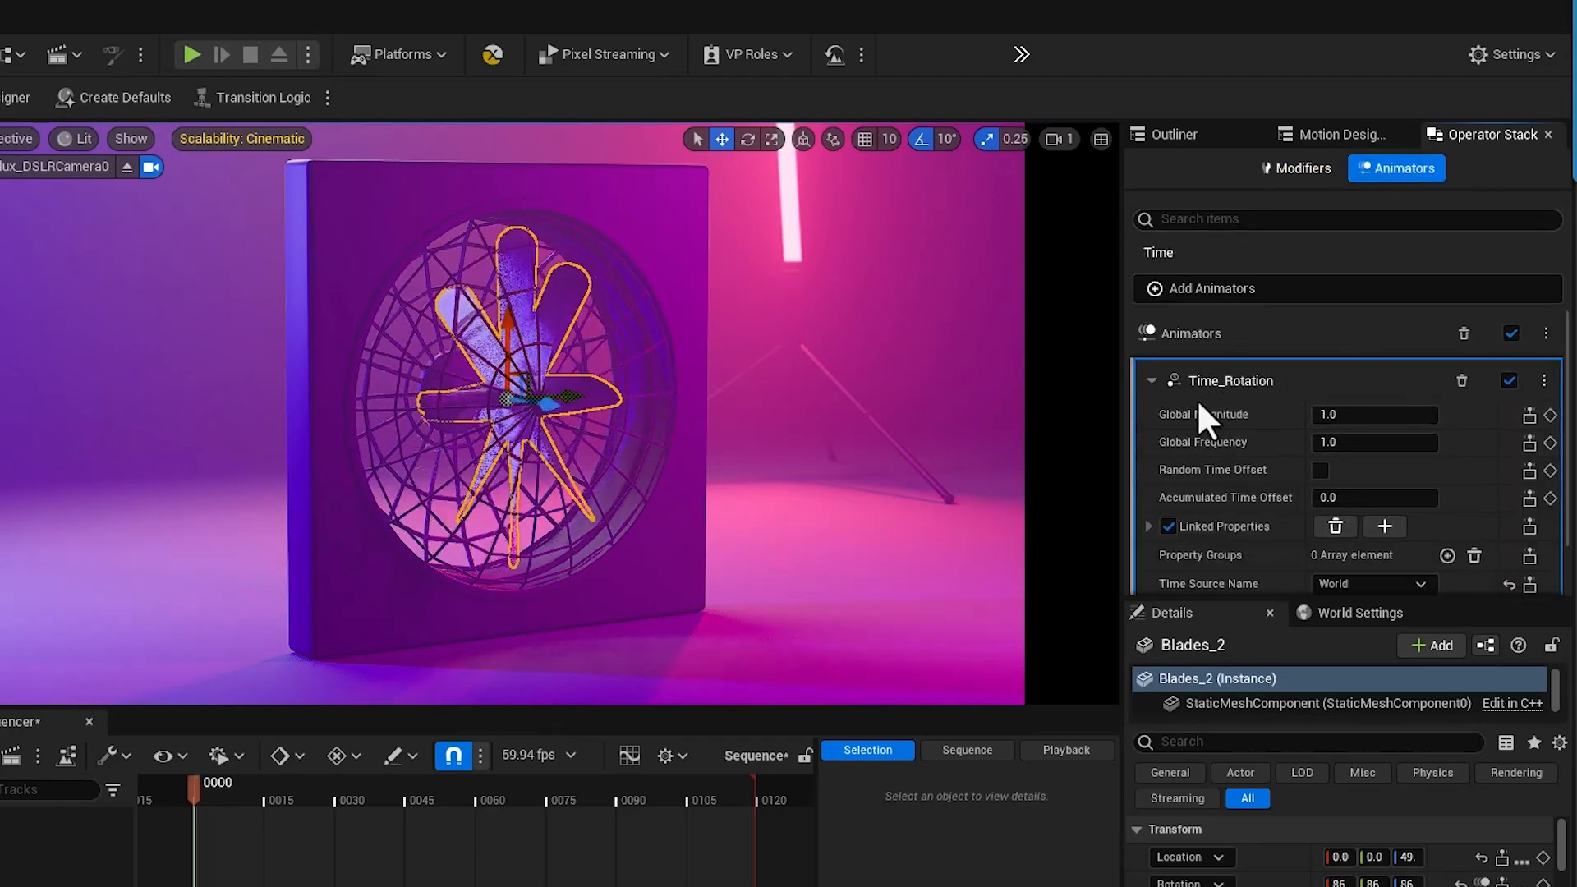
pyautogui.press('Delete')
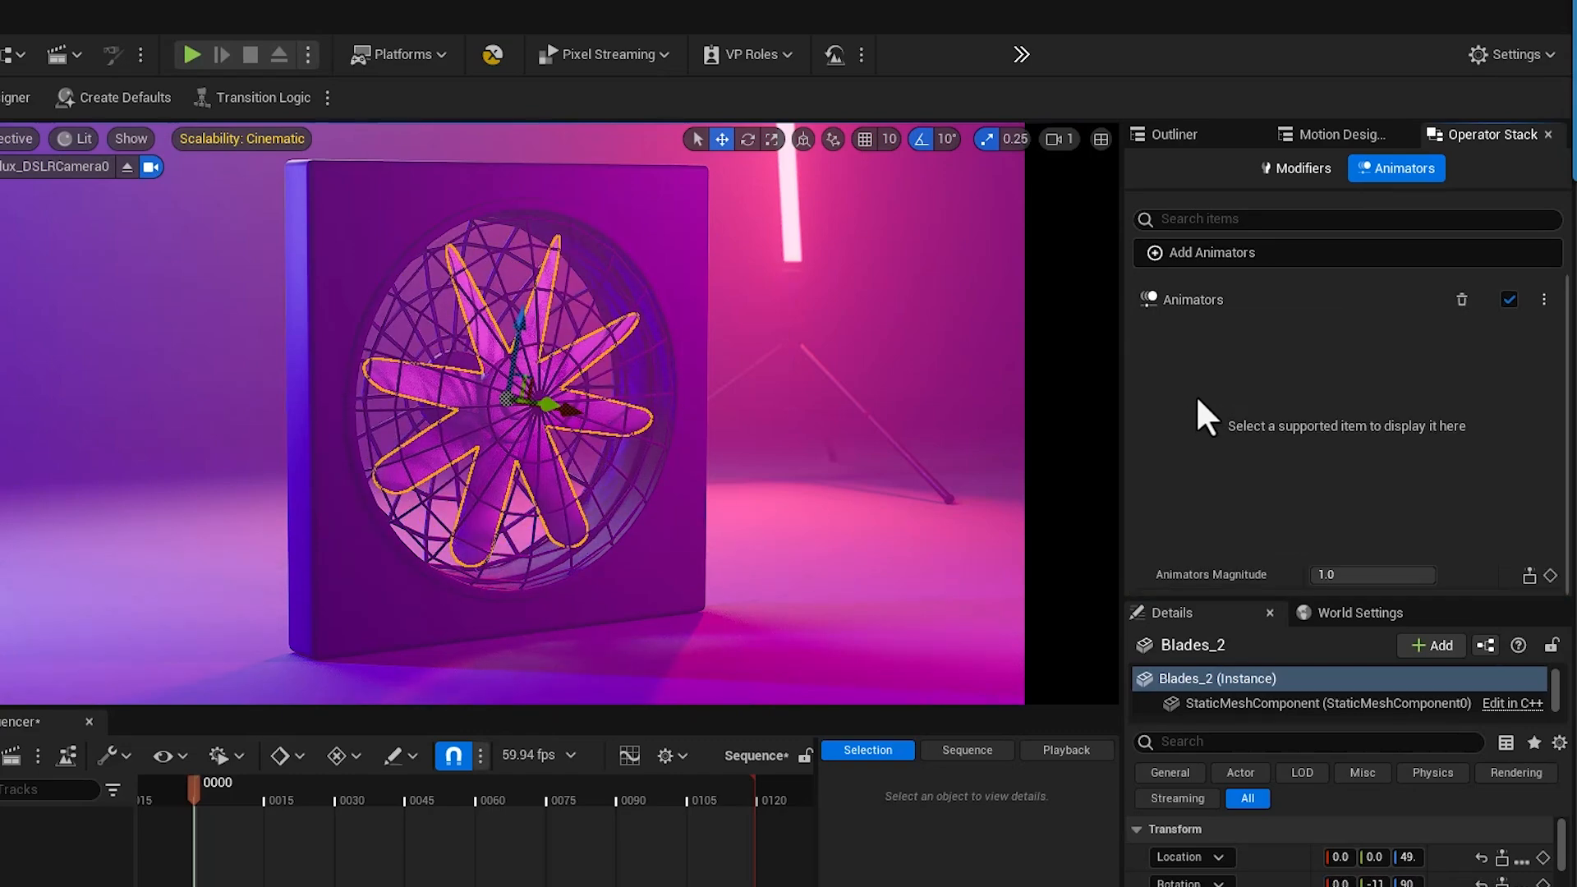
pyautogui.hotkey('ctrl', 'z')
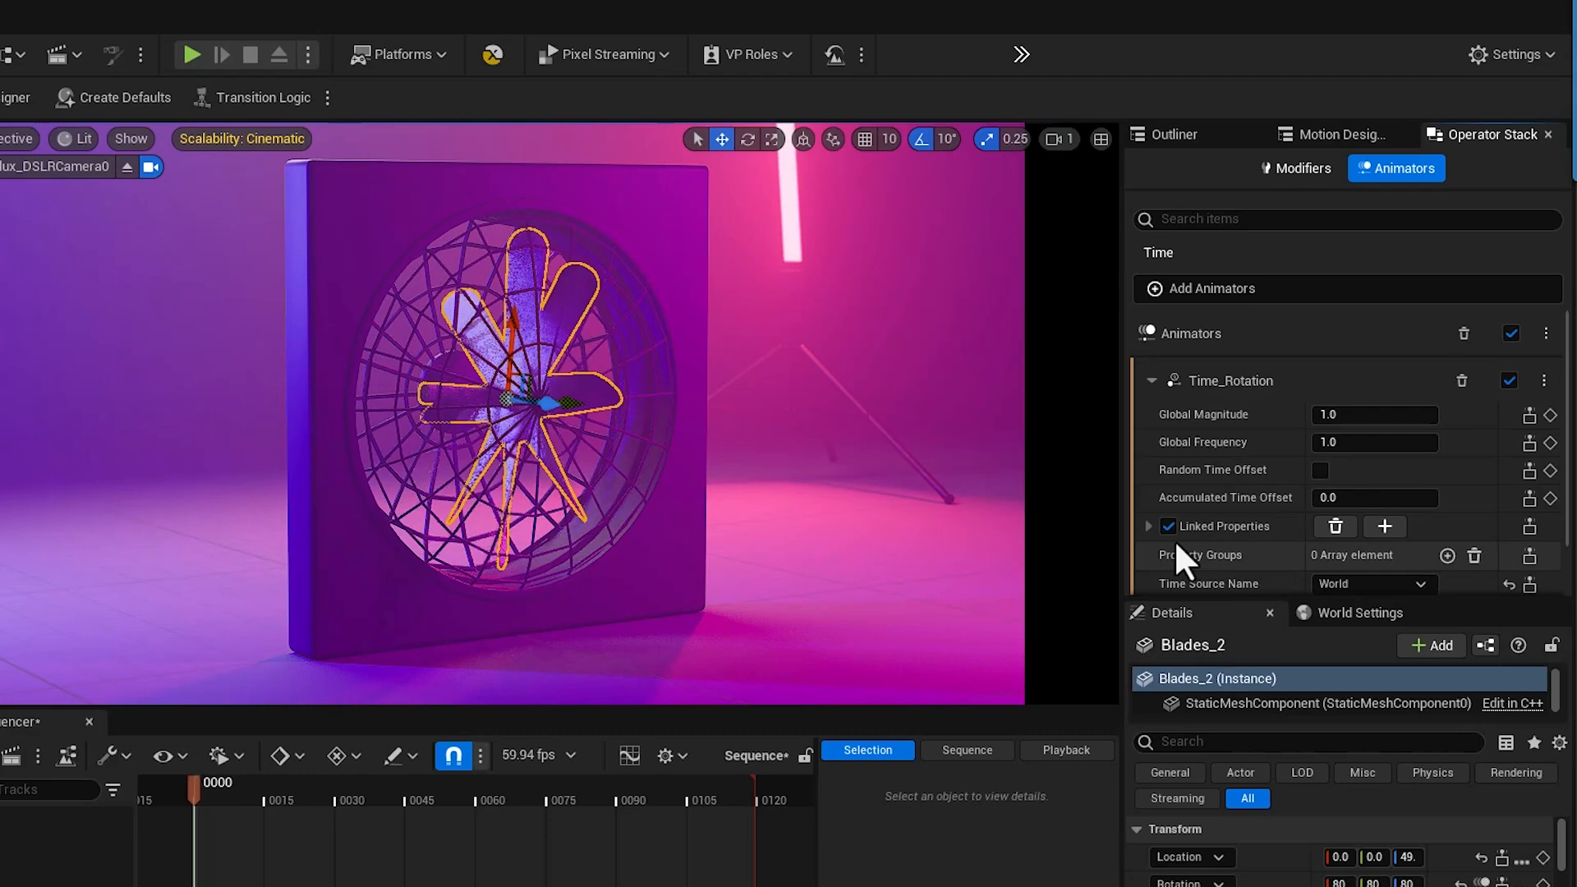
# - Disable the Yaw and Roll linked properties of the Time_Rotation animator, keeping only RelativeRotation.Pitch enabled
pyautogui.scroll(-2, 1175, 534)
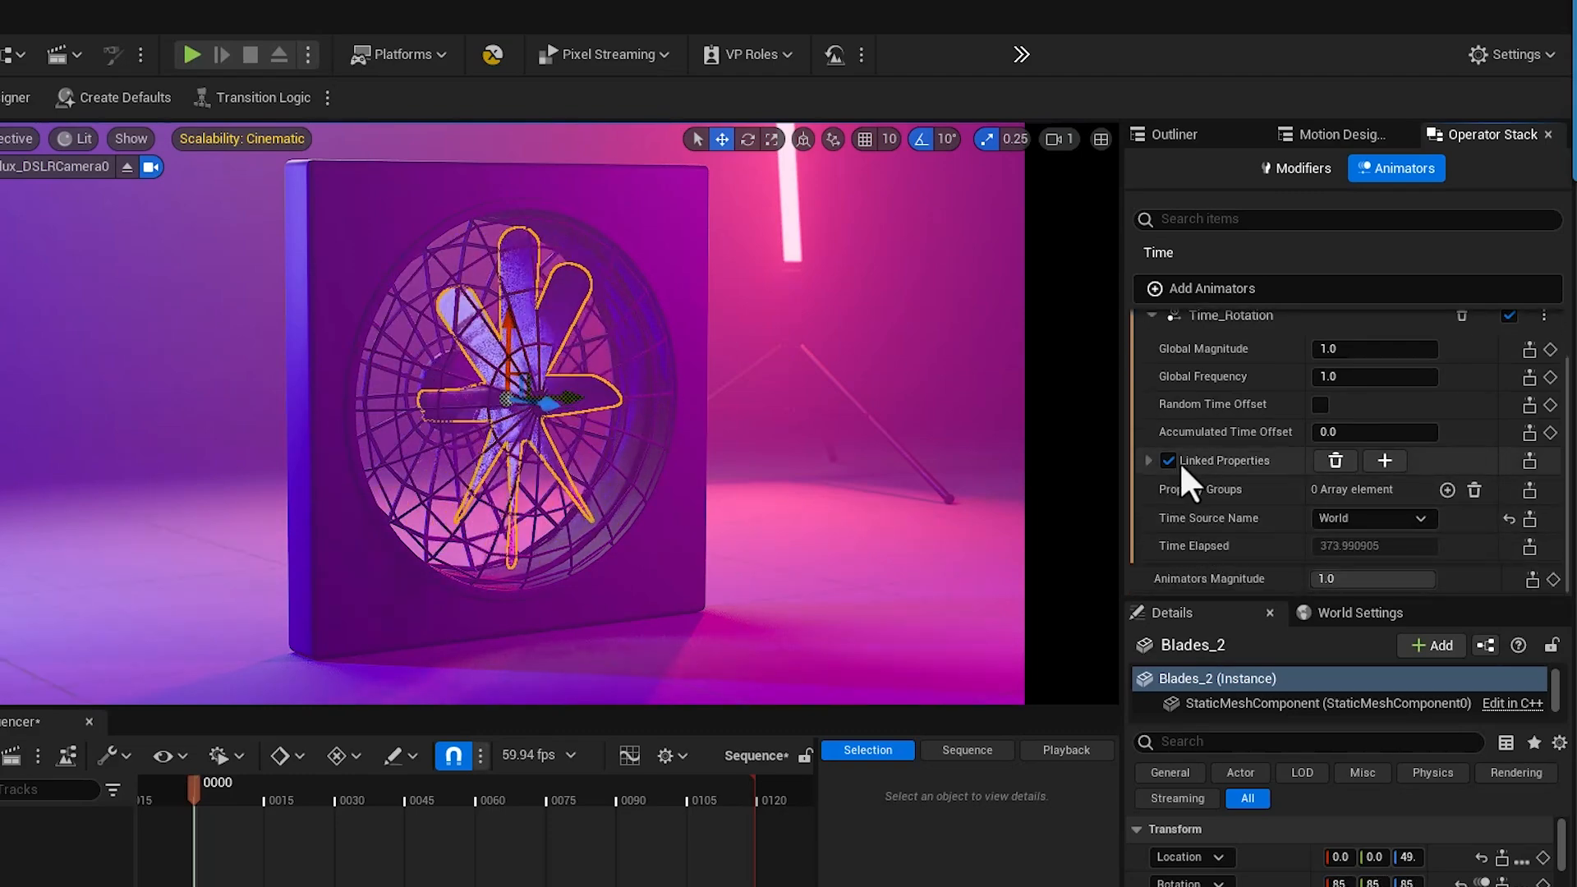
pyautogui.click(1150, 460)
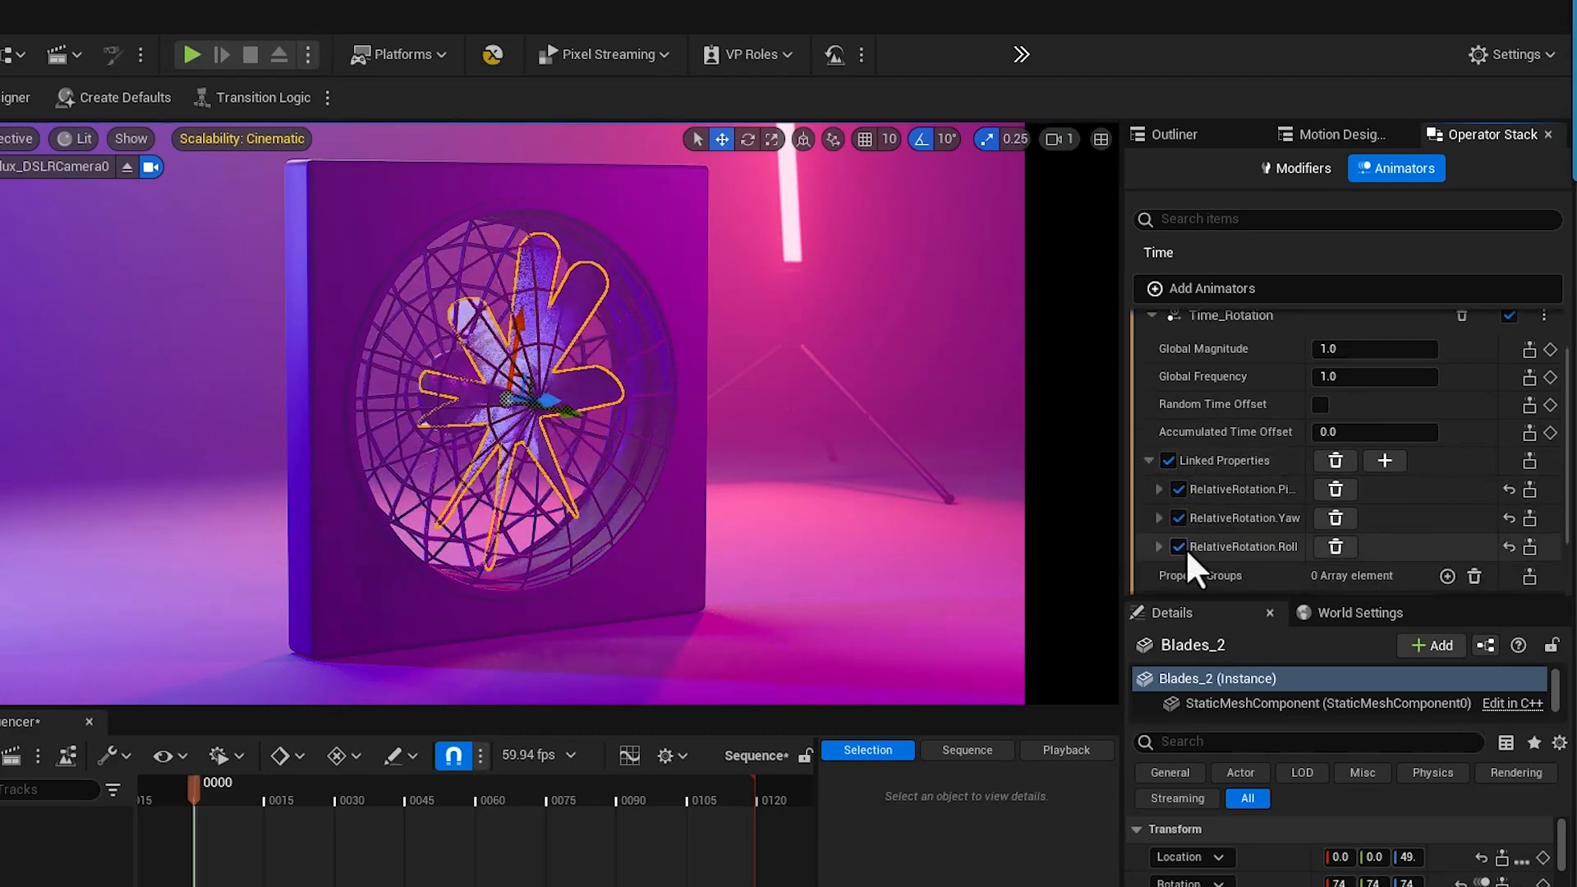
pyautogui.moveTo(1306, 489); pyautogui.dragTo(1377, 490)
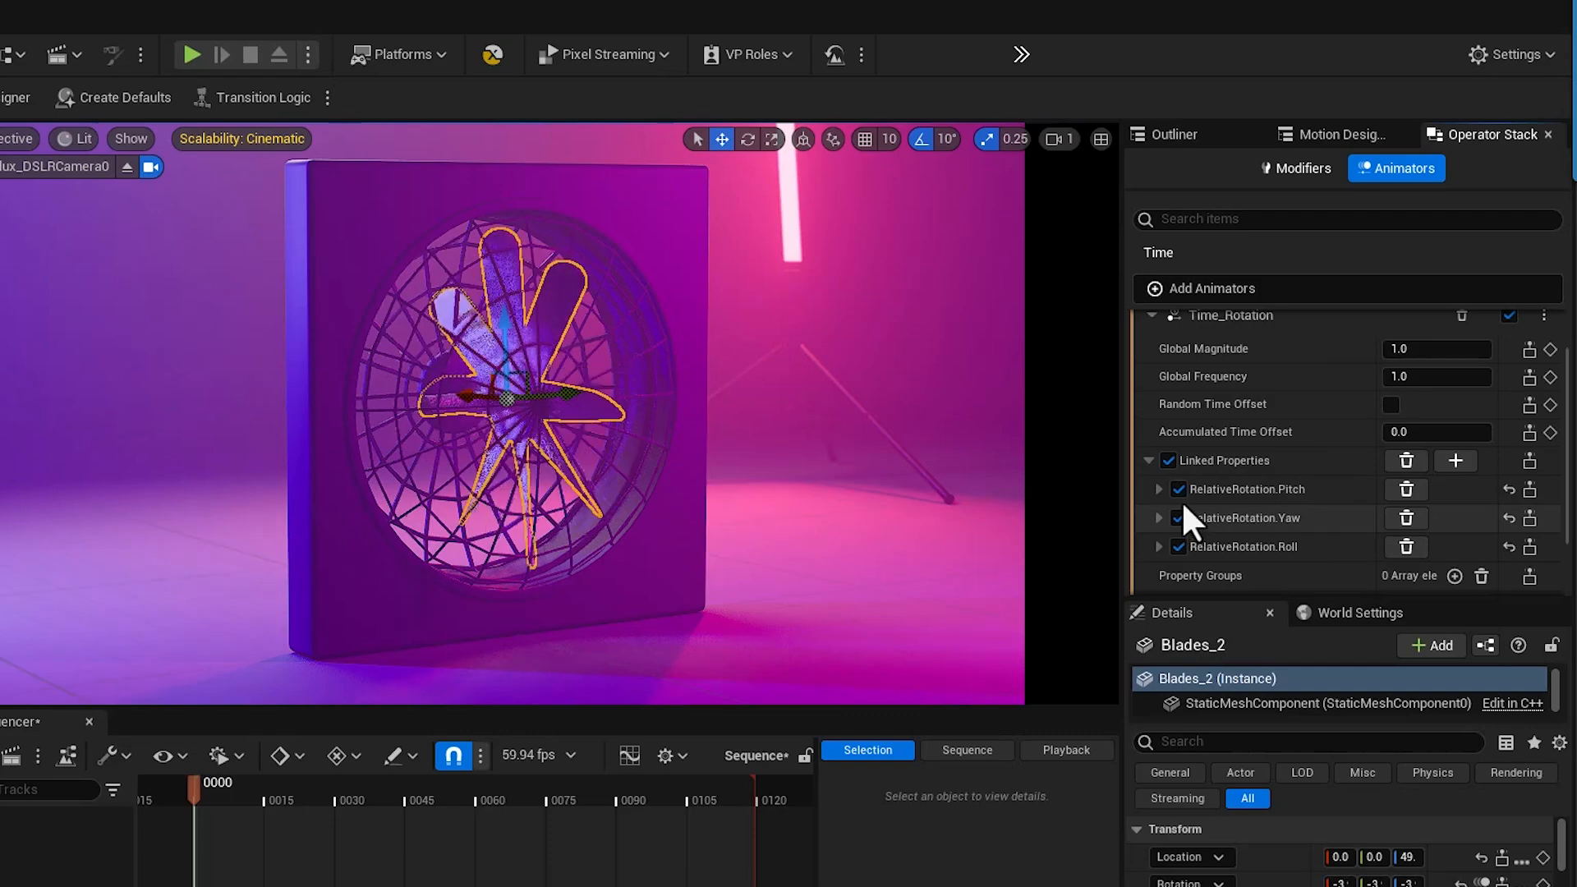
pyautogui.click(1169, 463)
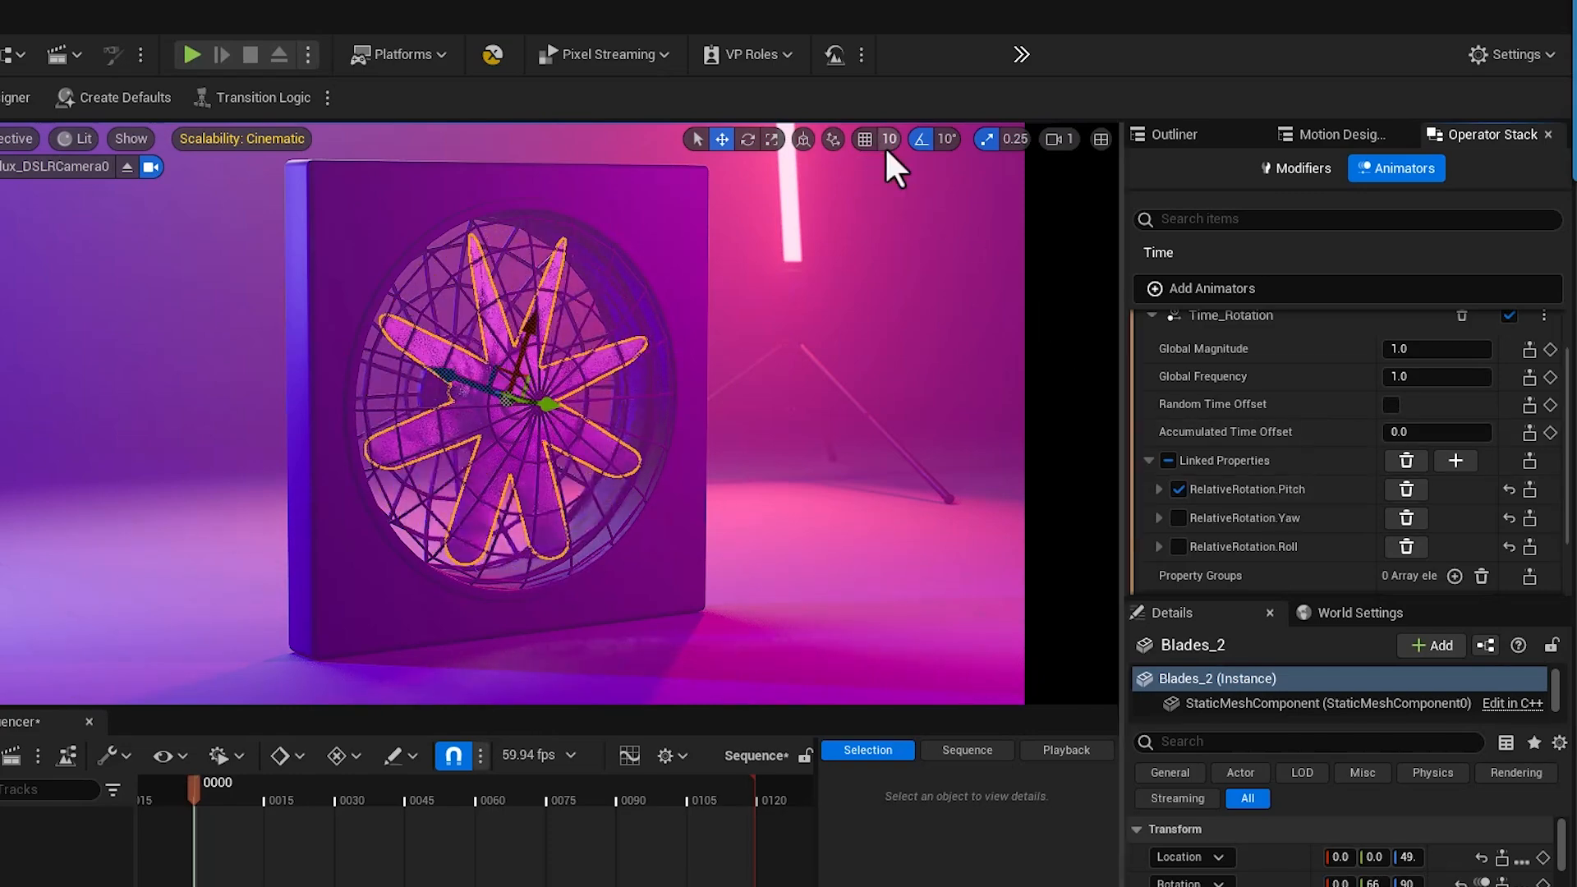
pyautogui.click(804, 140)
pyautogui.click(803, 139)
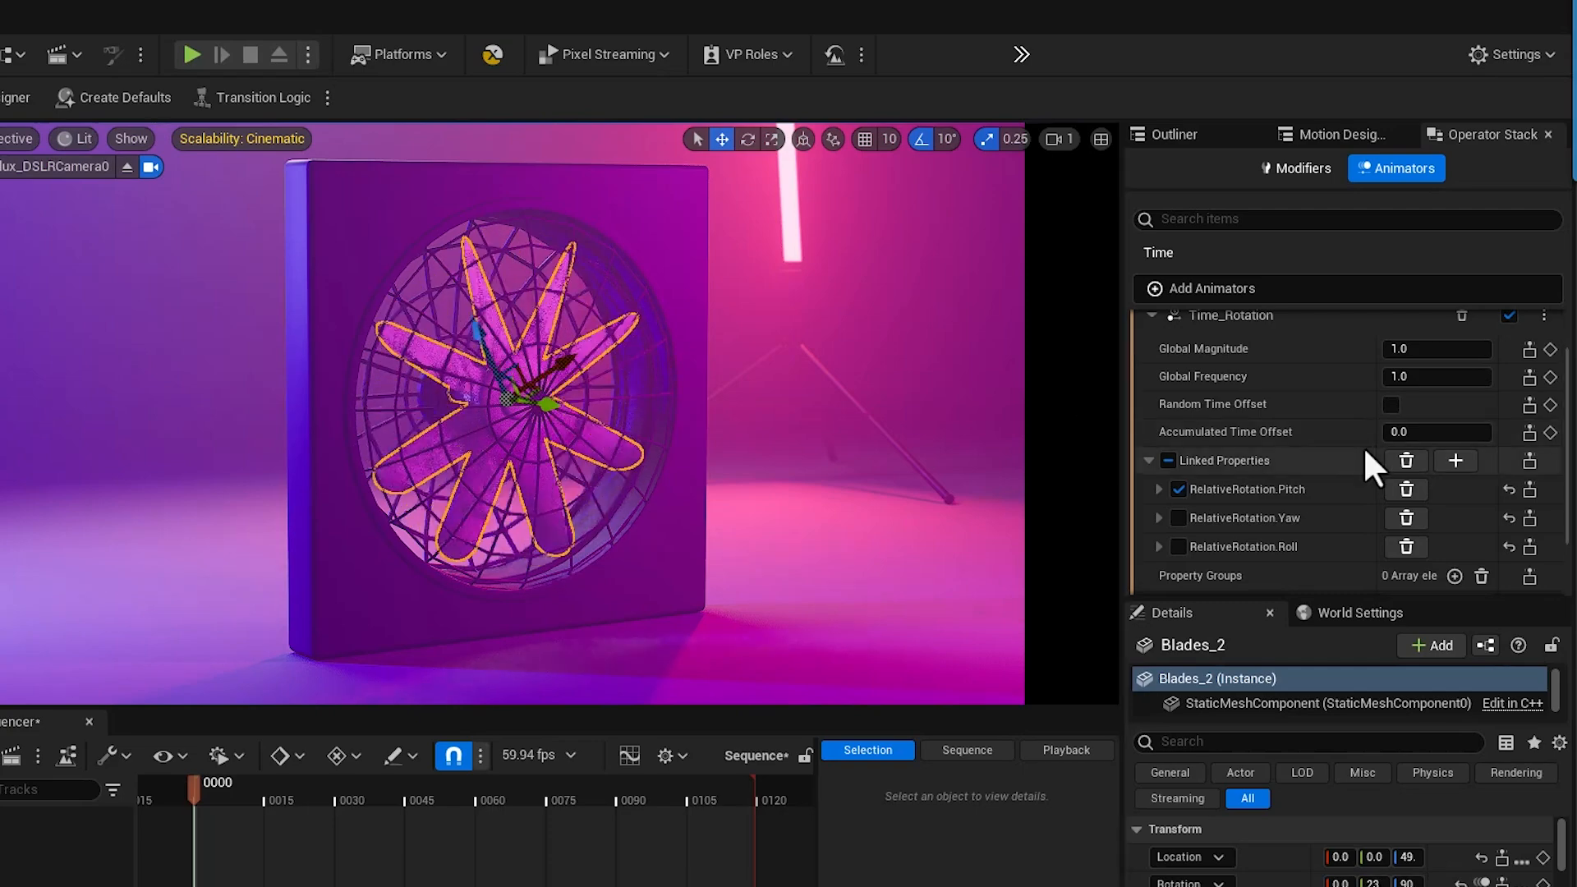
# - Set RelativeRotation.Pitch to a minimum amplitude of 0, a maximum amplitude of 360 and a frequency of 0.1
pyautogui.click(1159, 490)
pyautogui.scroll(-2, 1319, 515)
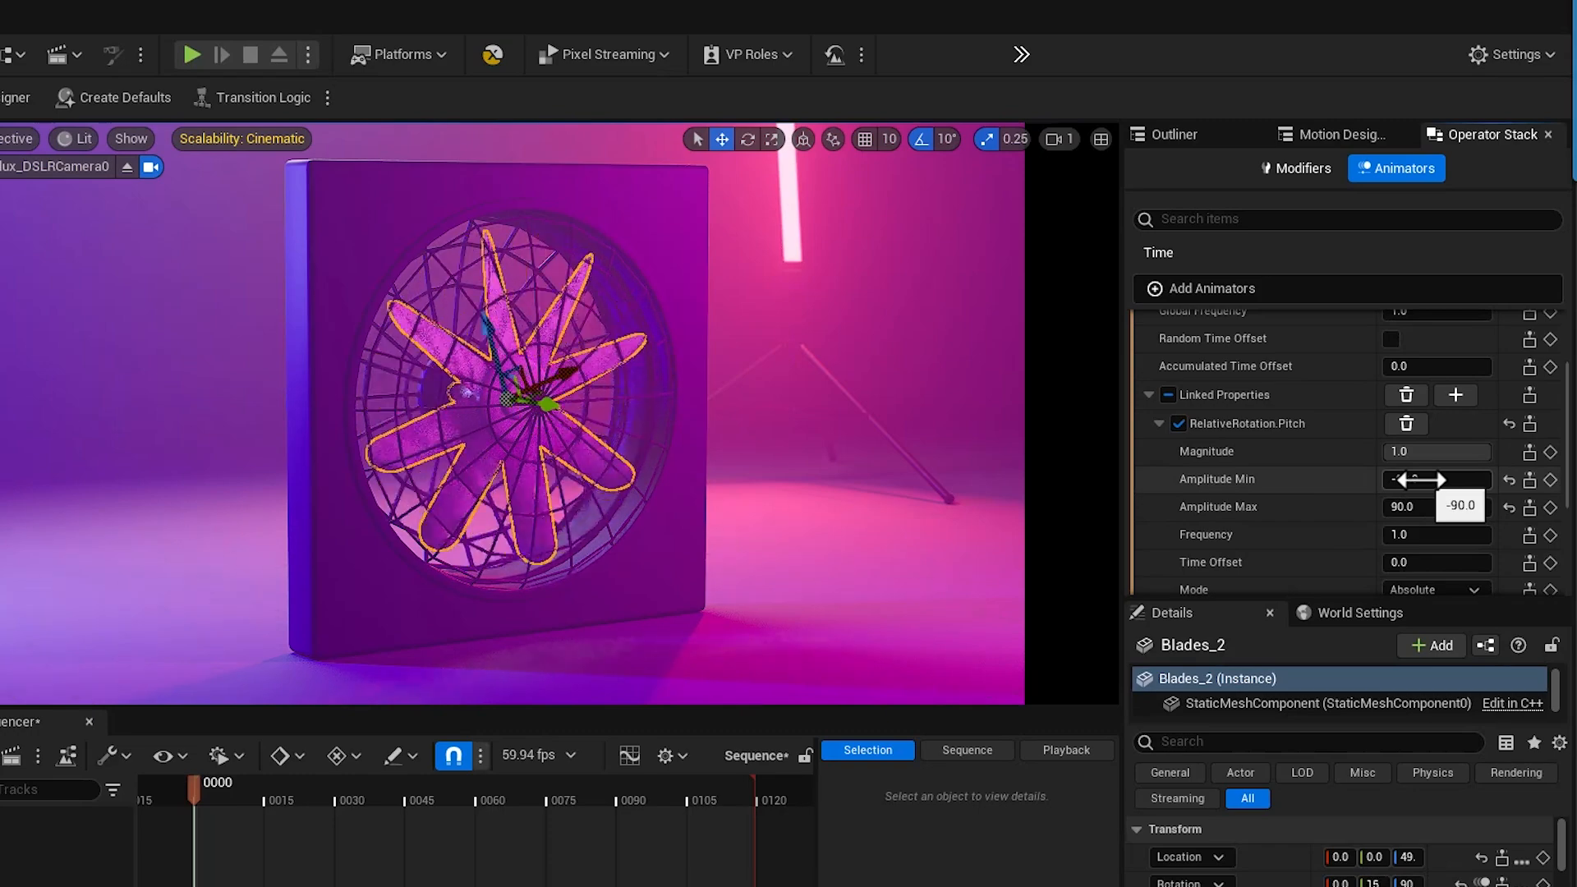
pyautogui.click(1421, 480)
pyautogui.write('0')
pyautogui.click(1400, 507)
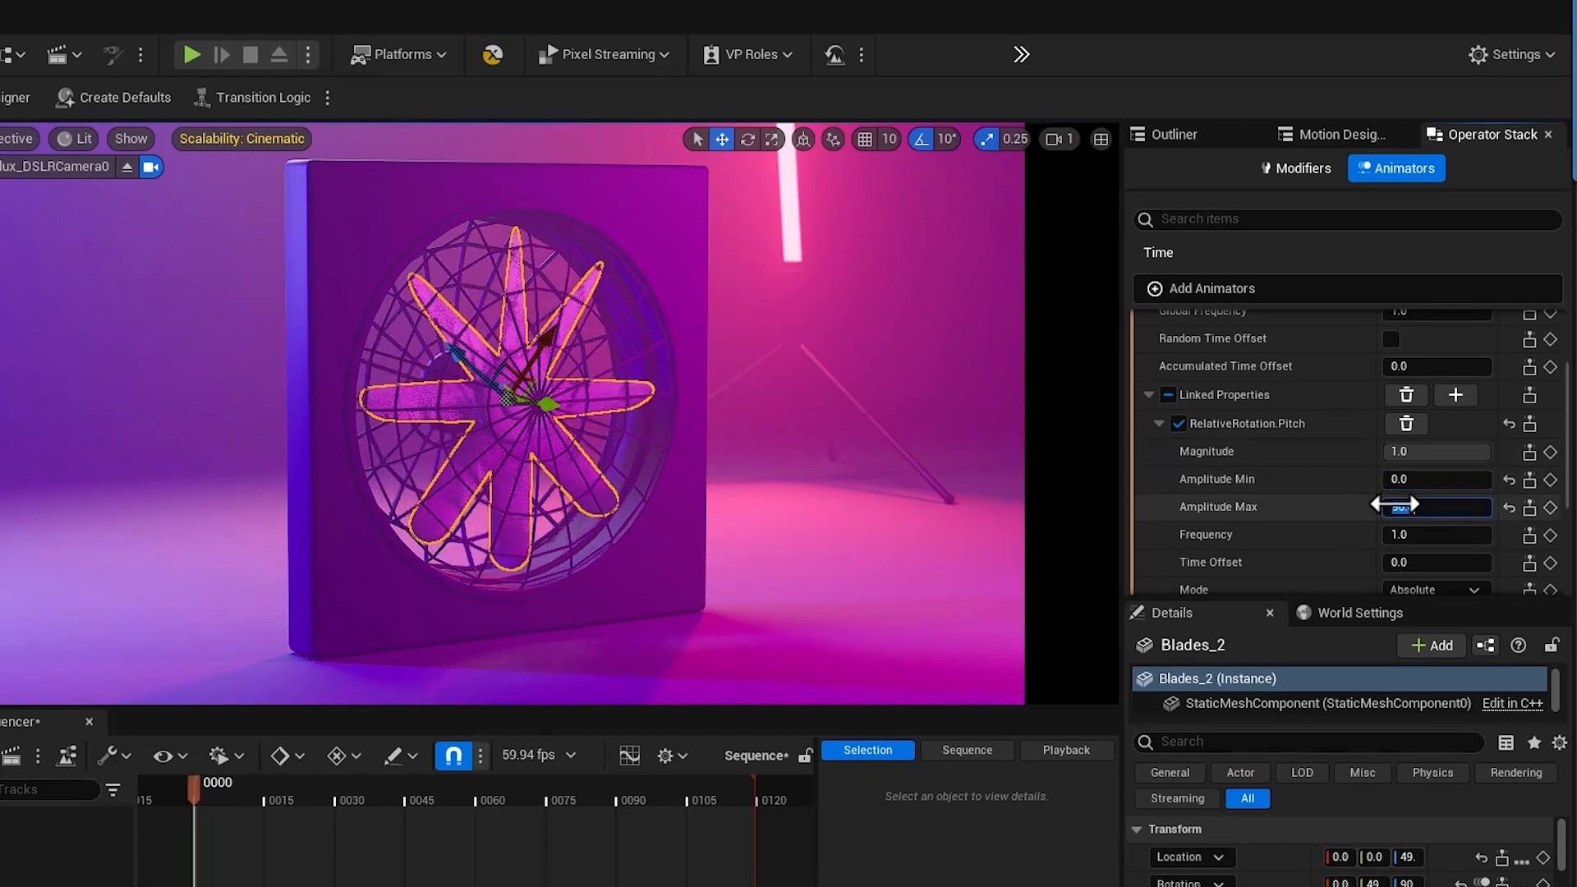
pyautogui.write('360')
pyautogui.press('Return')
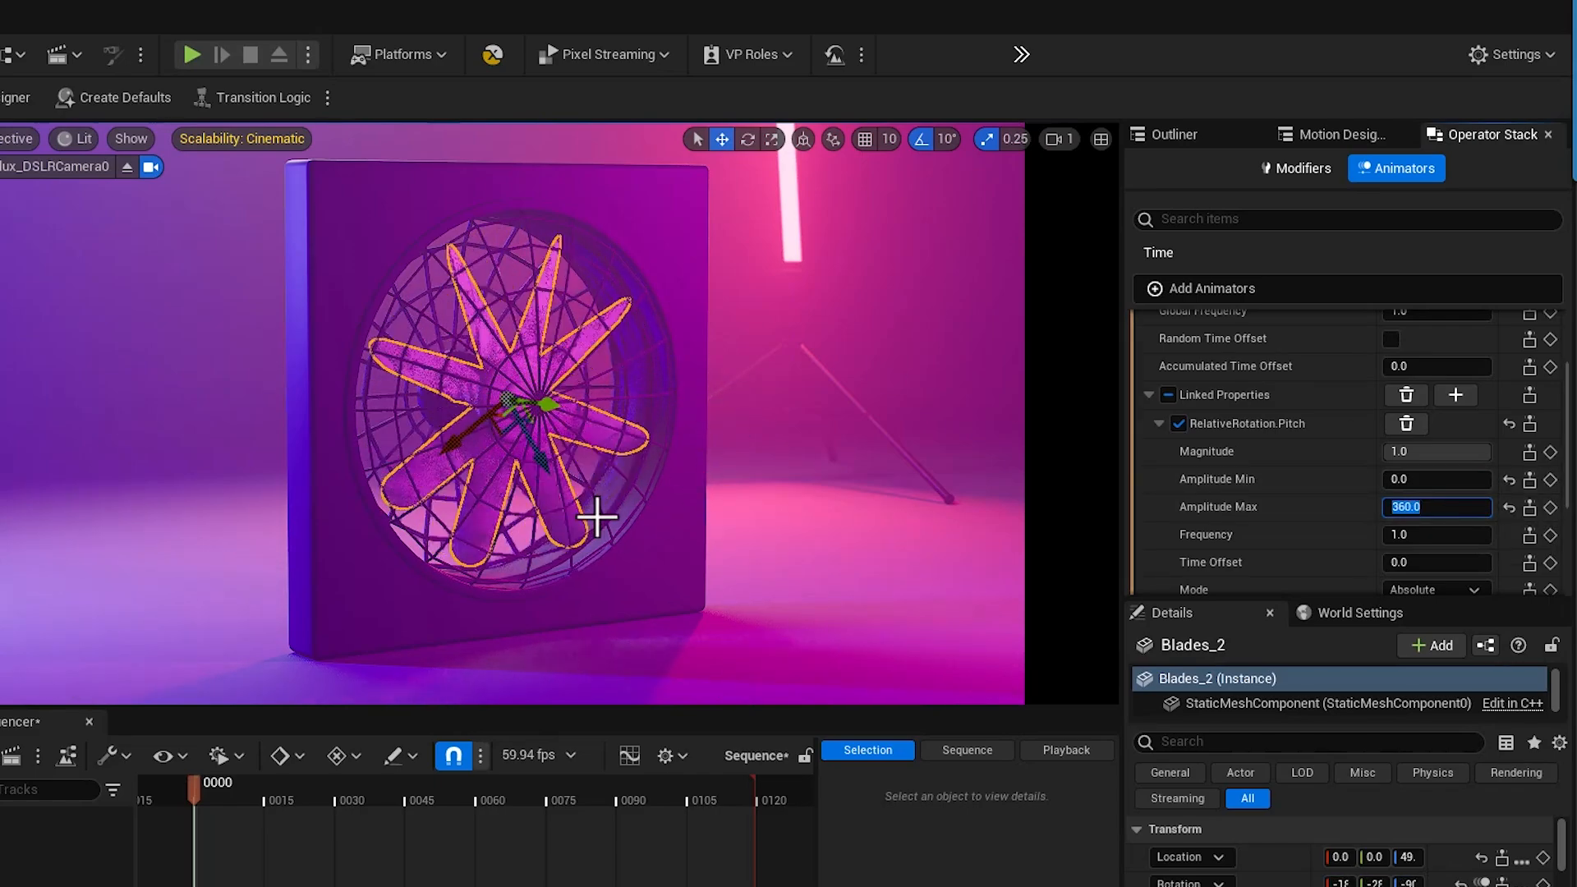
pyautogui.click(1422, 534)
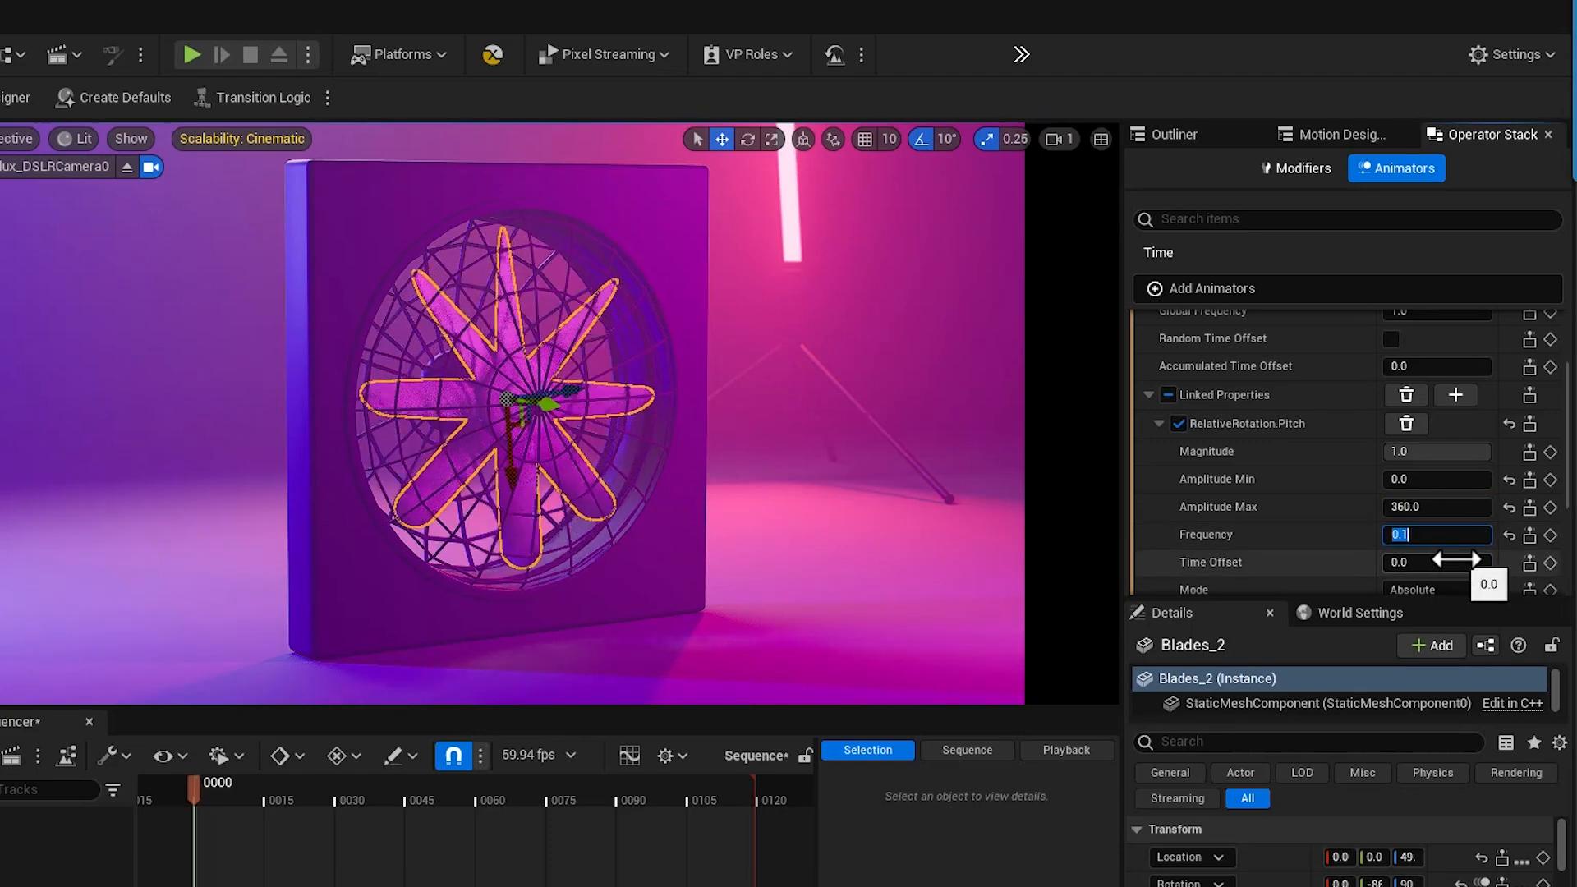
pyautogui.click(1136, 548)
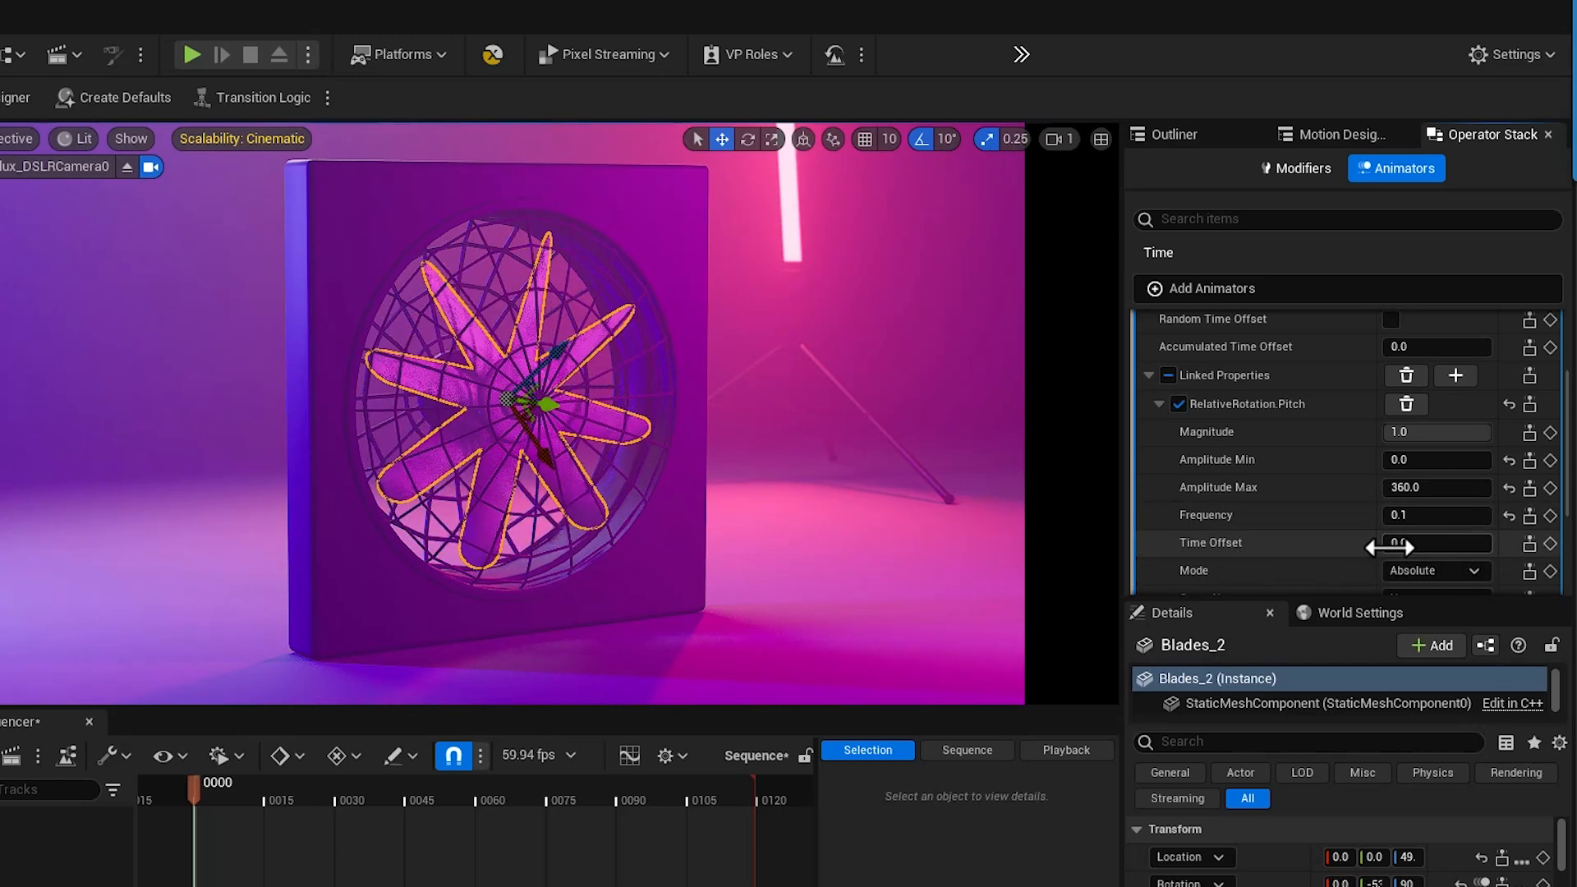
# - Review the Mode options of RelativeRotation.Pitch and the Time Source Name options of the Time_Rotation animator
pyautogui.scroll(-1, 1280, 539)
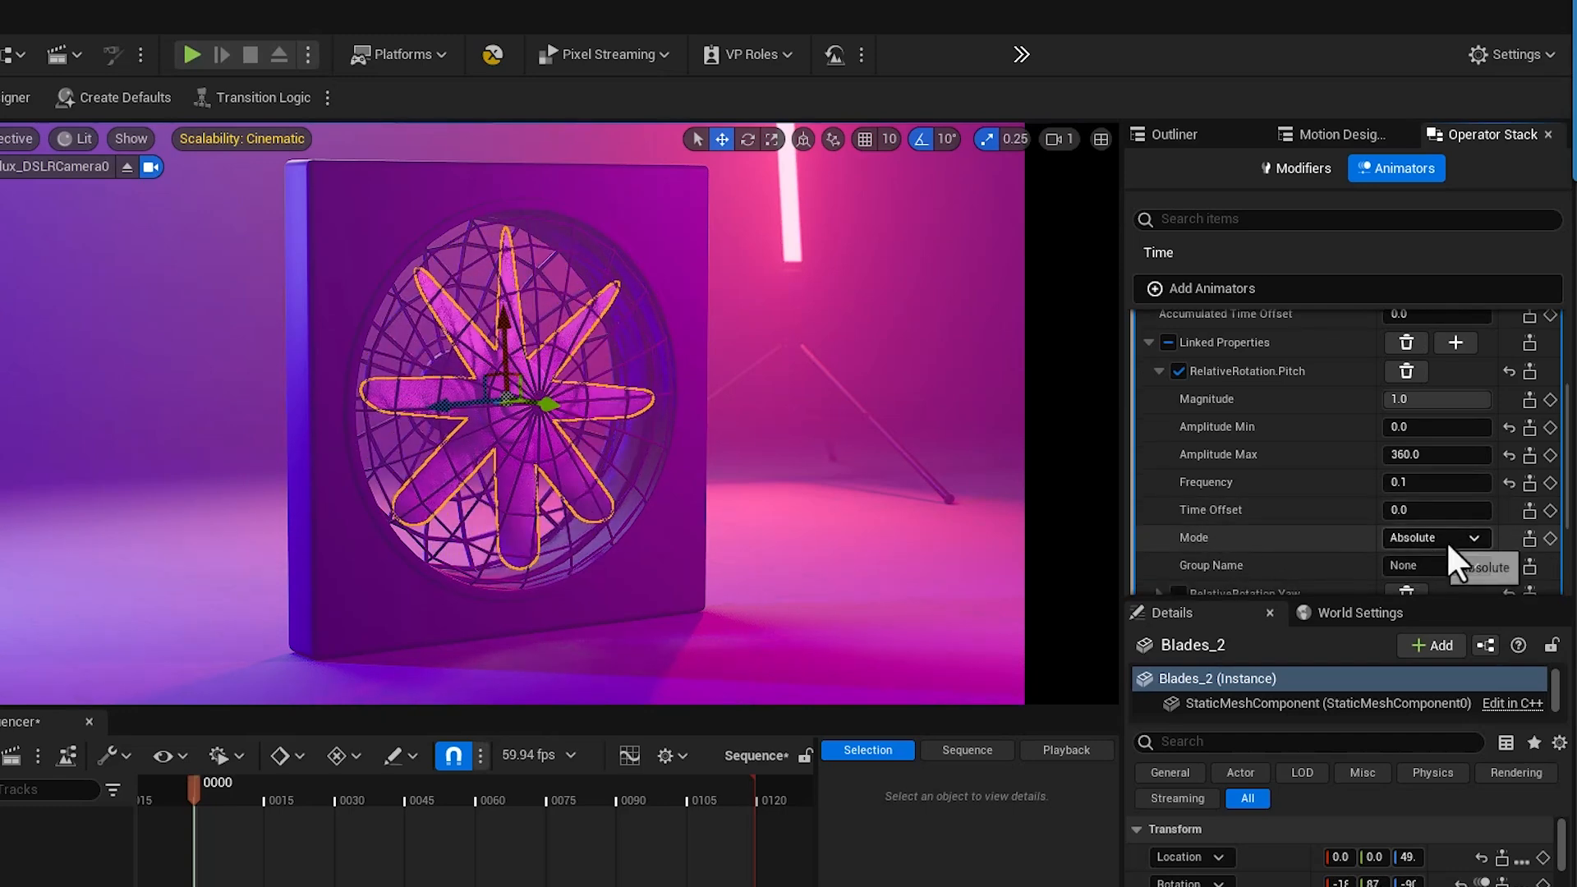
pyautogui.click(1471, 539)
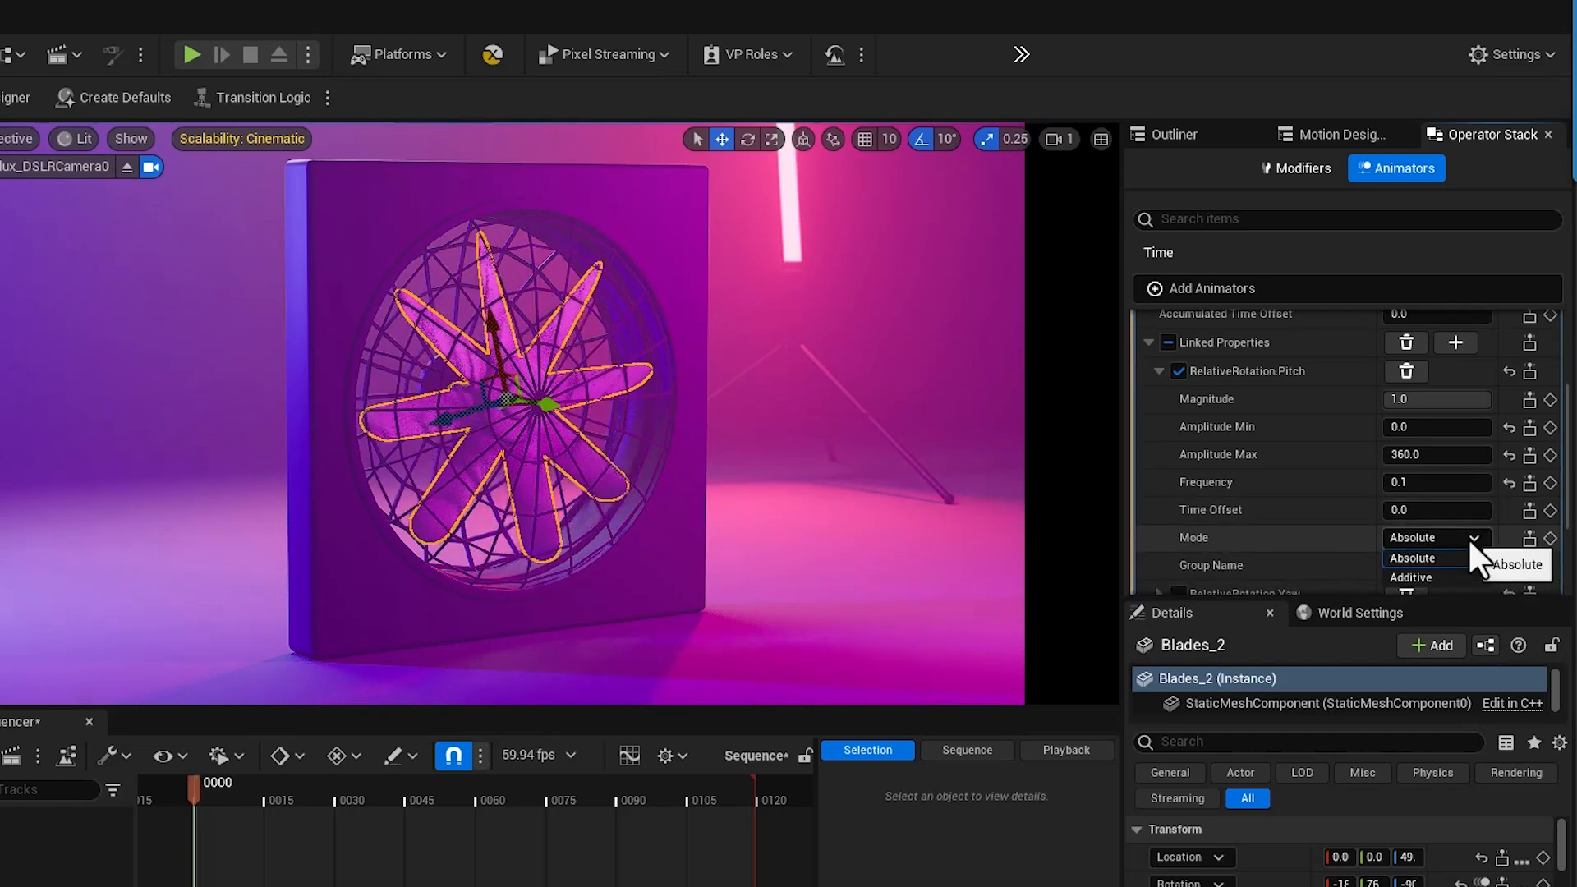
pyautogui.click(1314, 533)
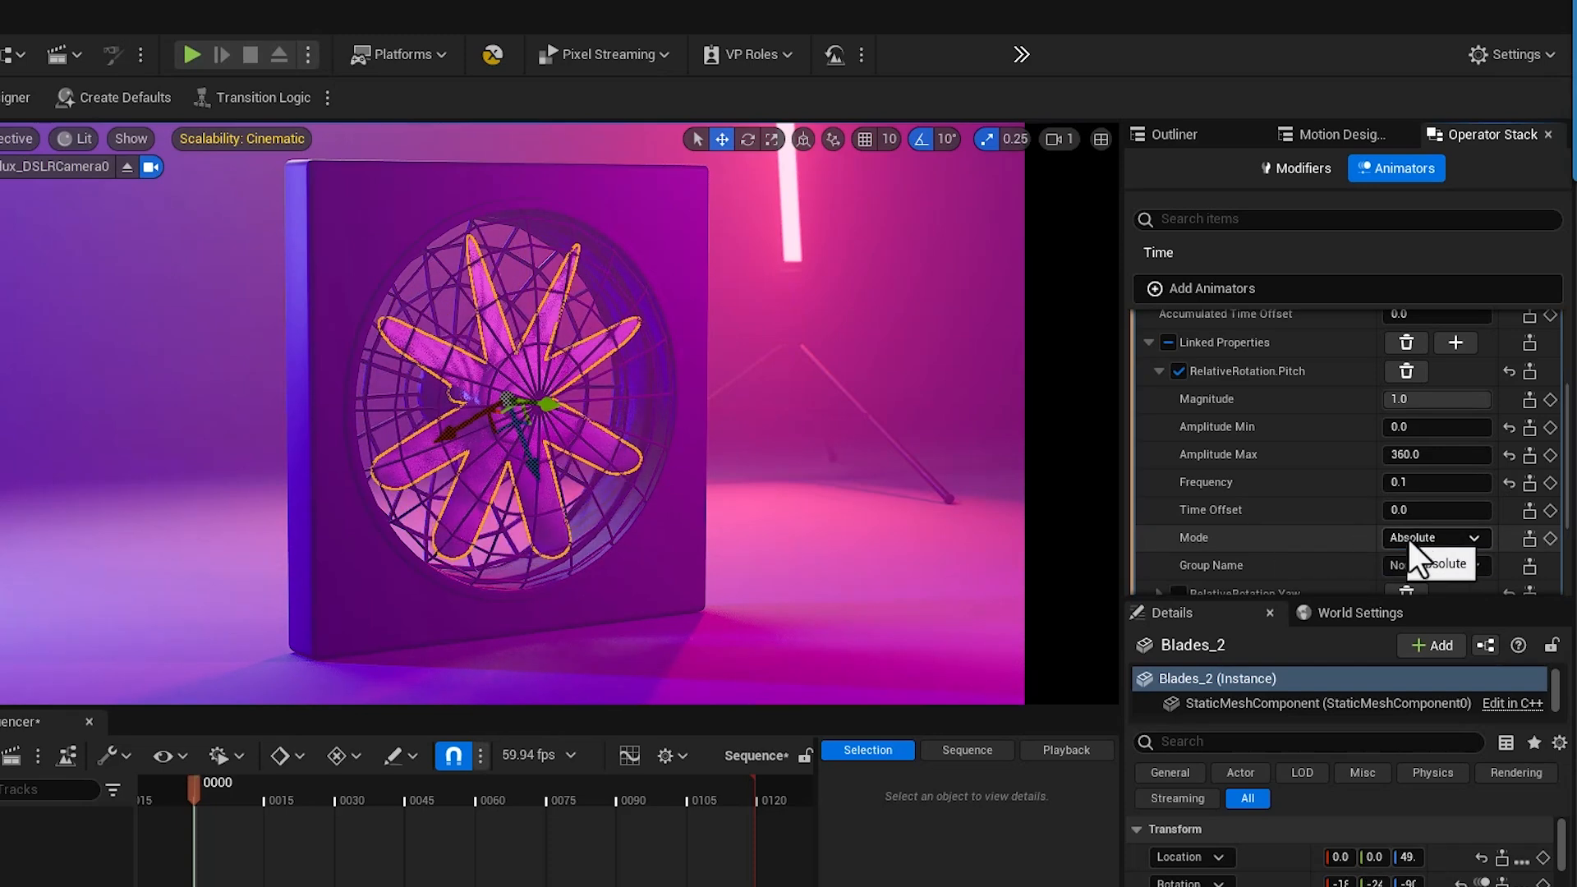
pyautogui.click(1474, 538)
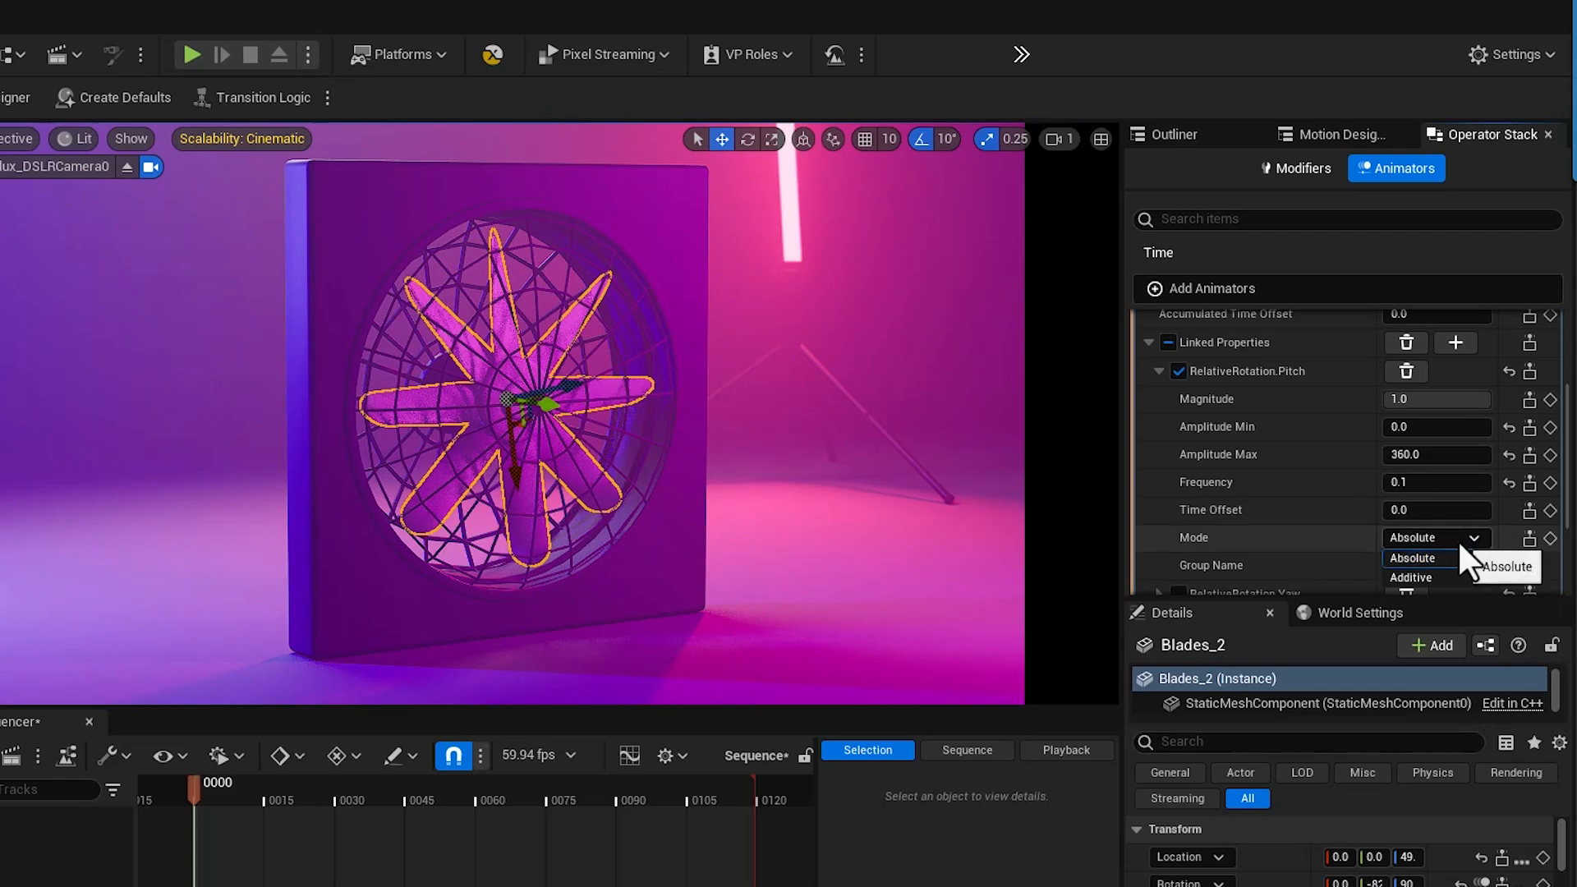
pyautogui.click(1339, 535)
pyautogui.scroll(-4, 1322, 535)
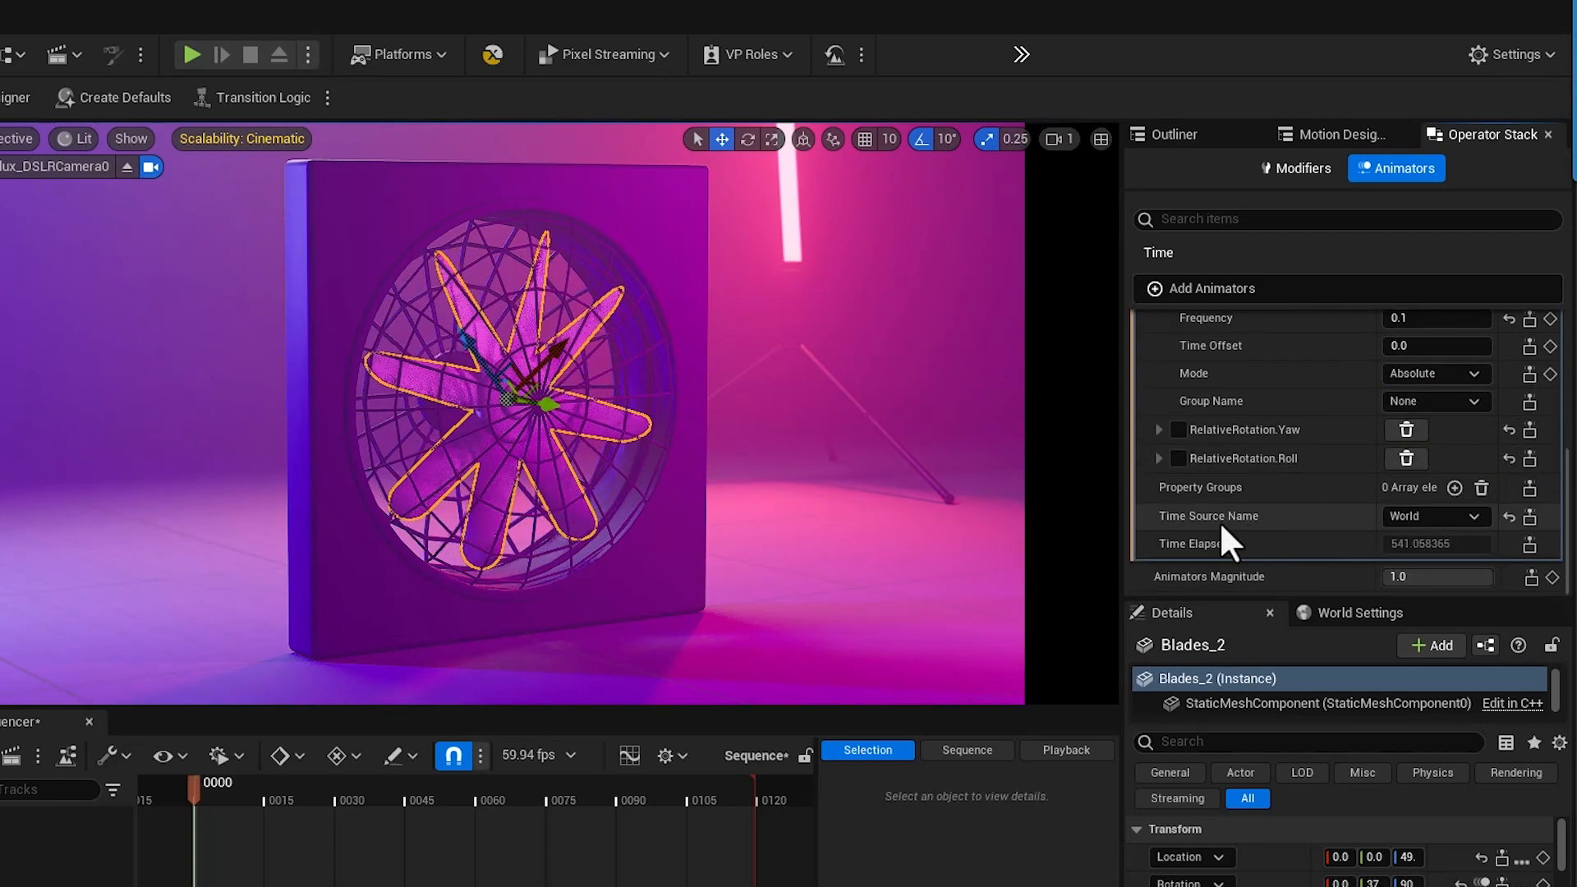
pyautogui.click(1474, 518)
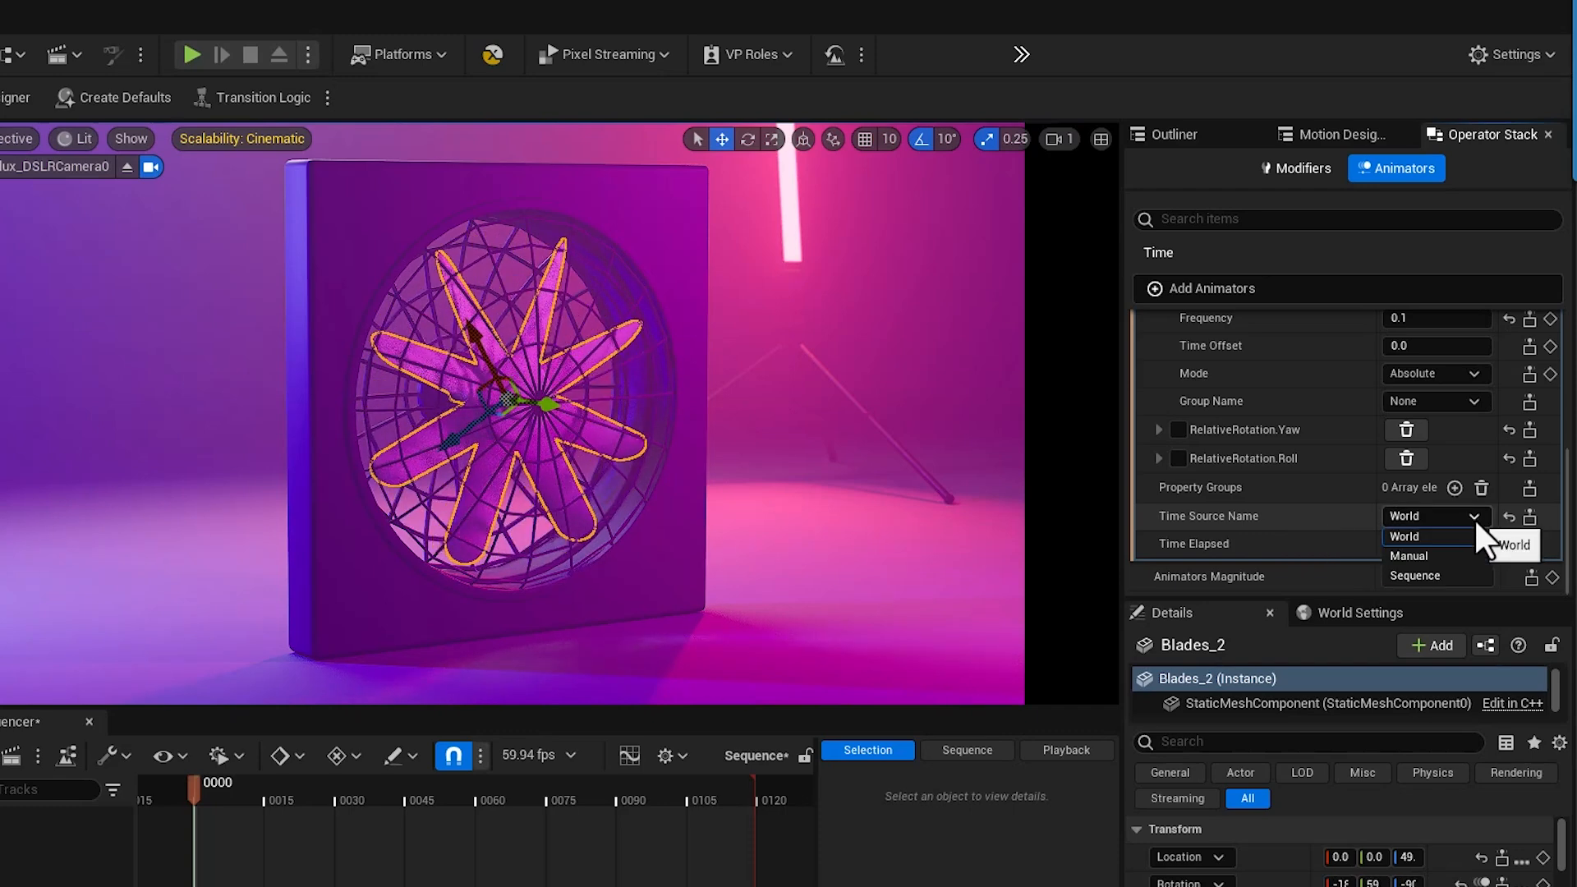
pyautogui.click(1456, 574)
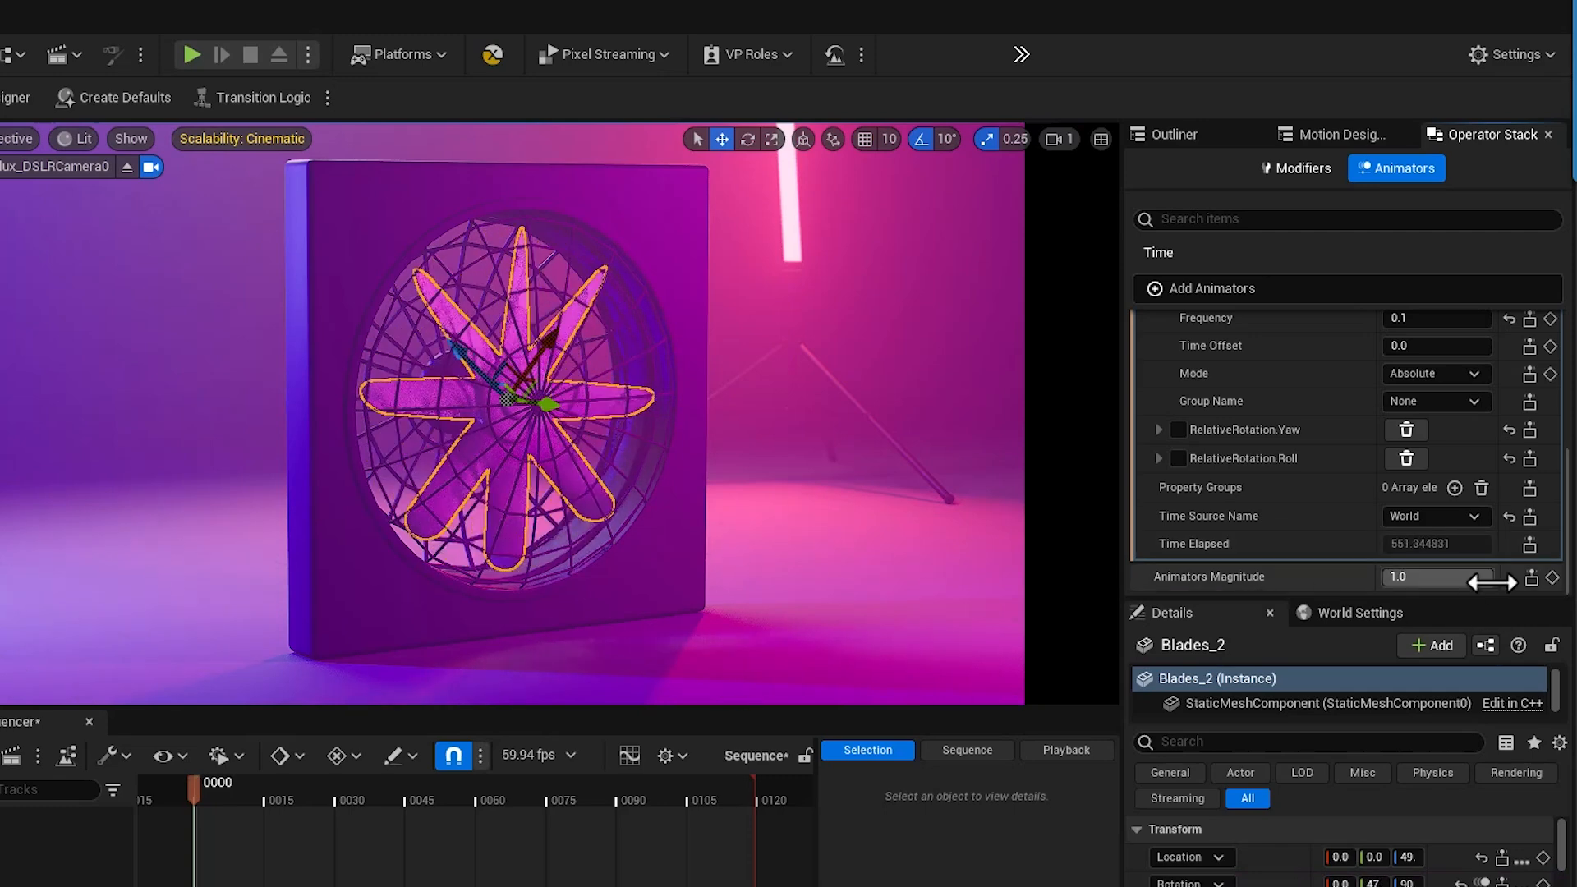
# - Lower the magnitude of the blades' RelativeRotation.Pitch property to about 0.58
pyautogui.scroll(3, 1295, 455)
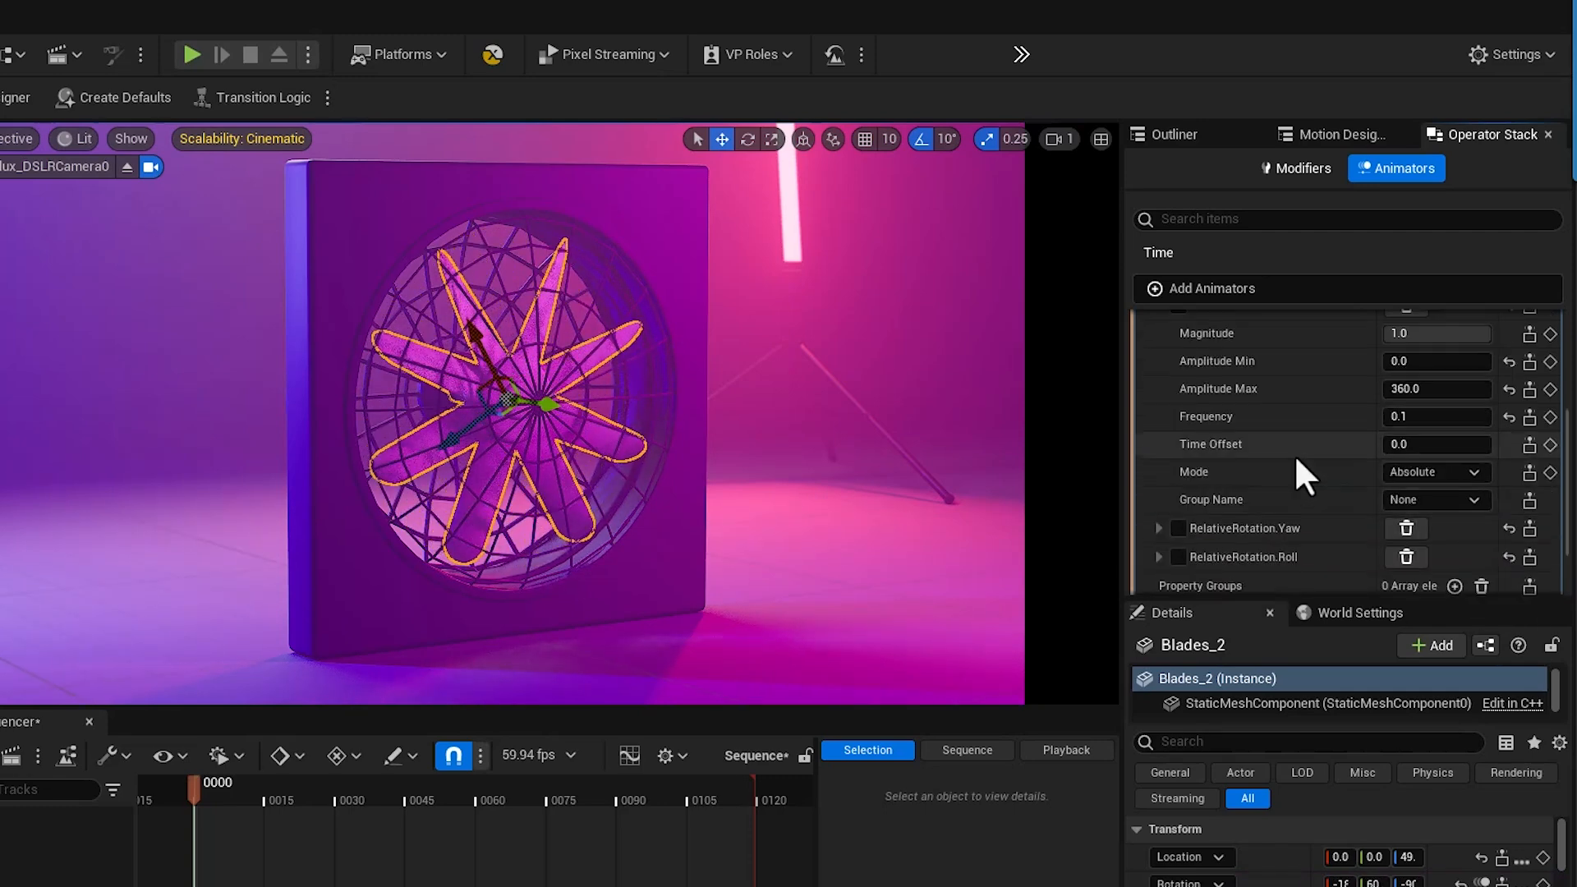
pyautogui.moveTo(1442, 367); pyautogui.dragTo(1374, 367)
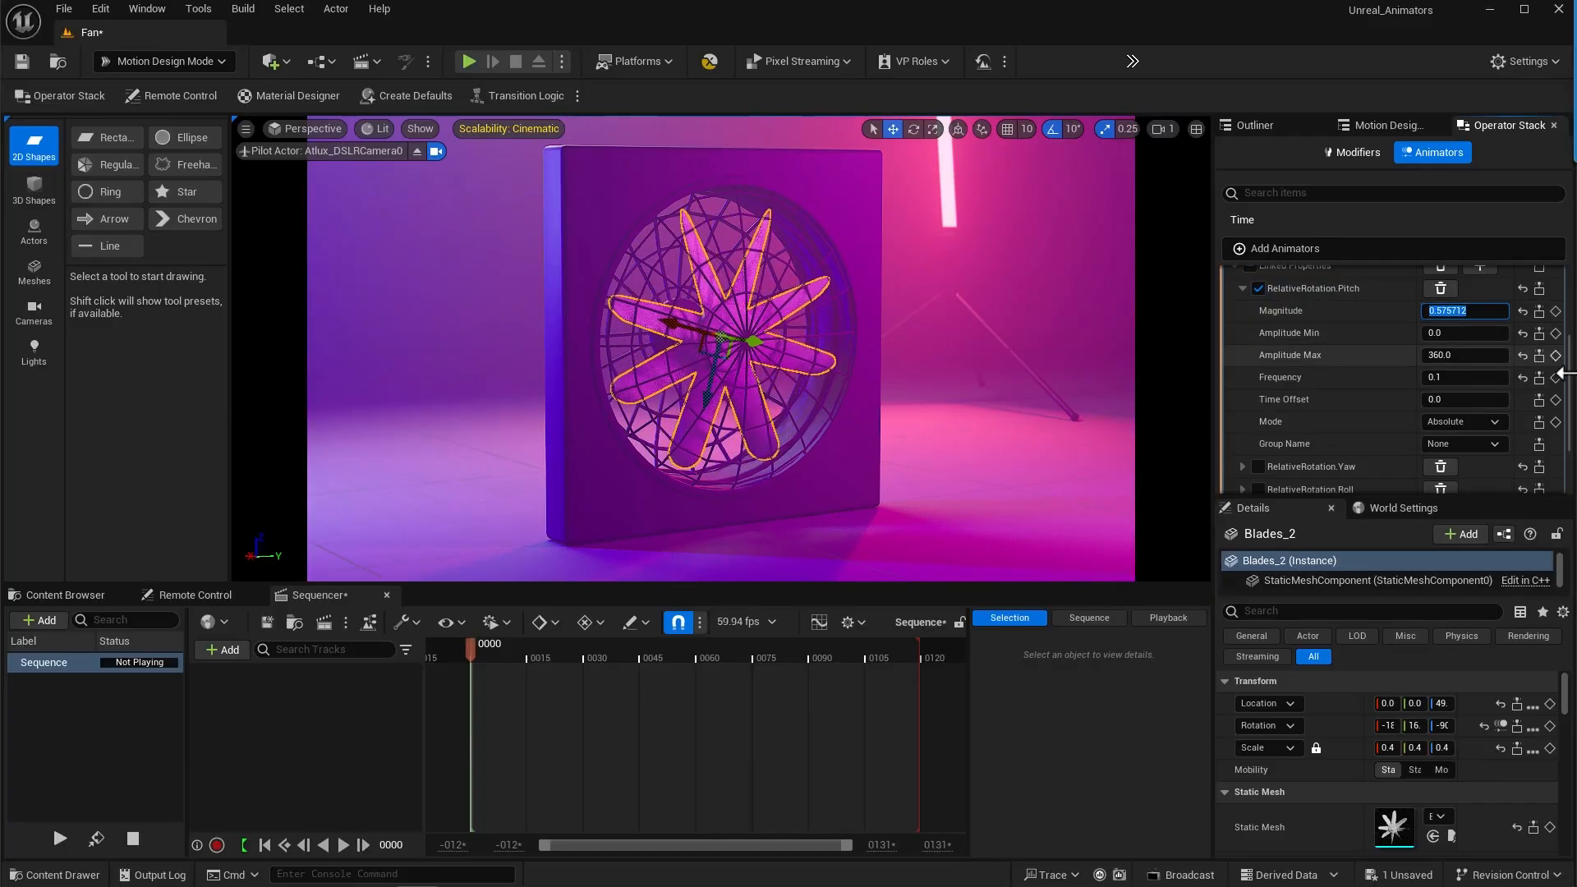
# - Disable the Time_Rotation animator on Blades_2 and toggle the enabled state of all its animators
pyautogui.scroll(3, 1571, 362)
pyautogui.scroll(5, 1571, 345)
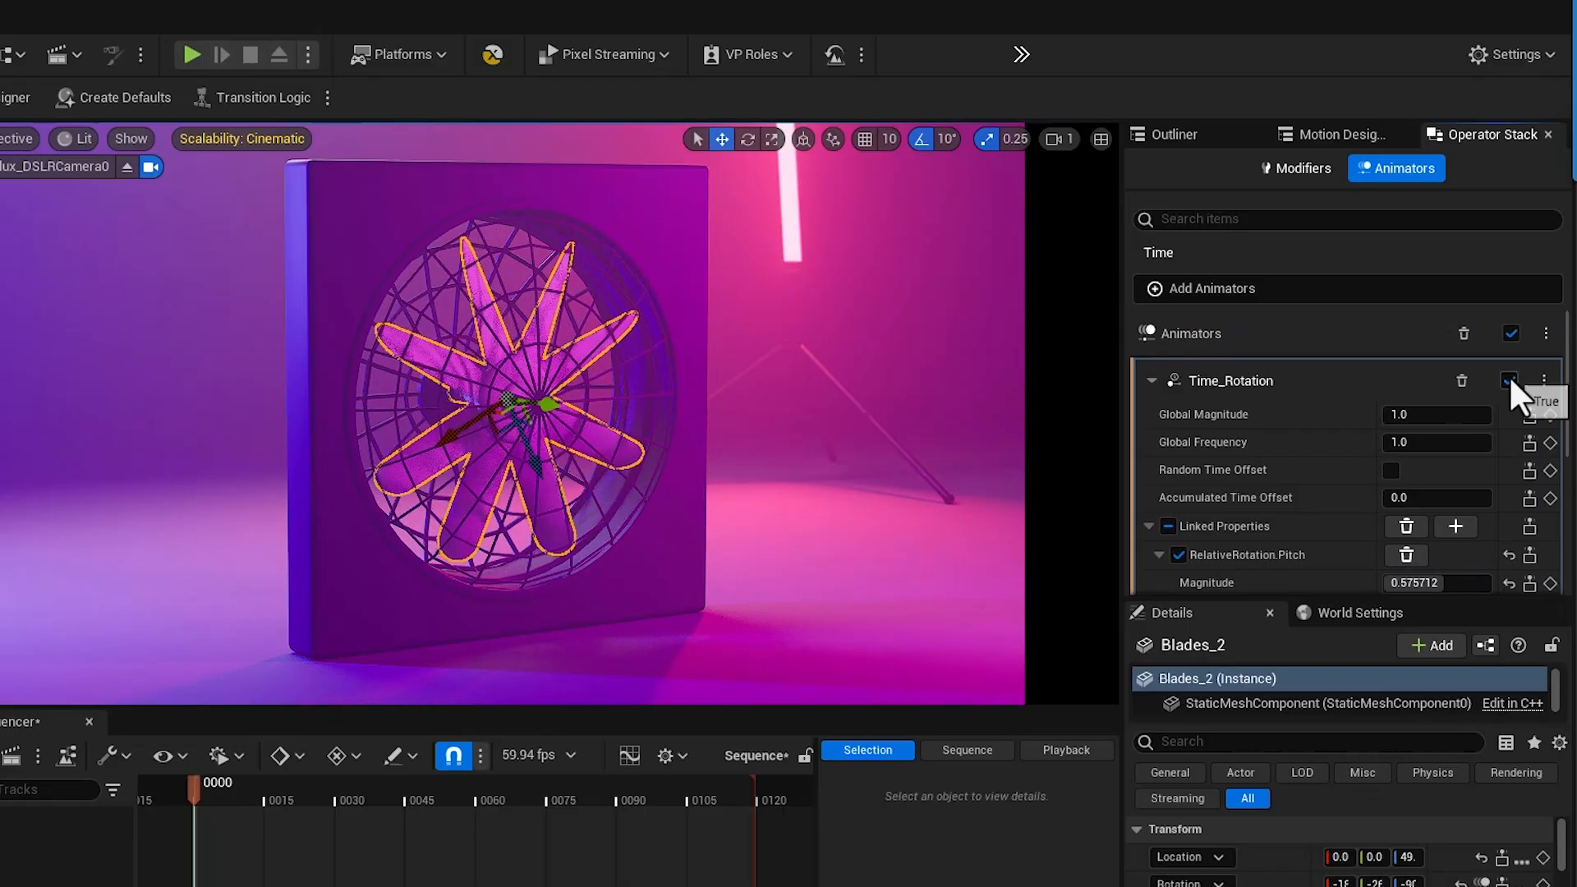
pyautogui.click(1524, 322)
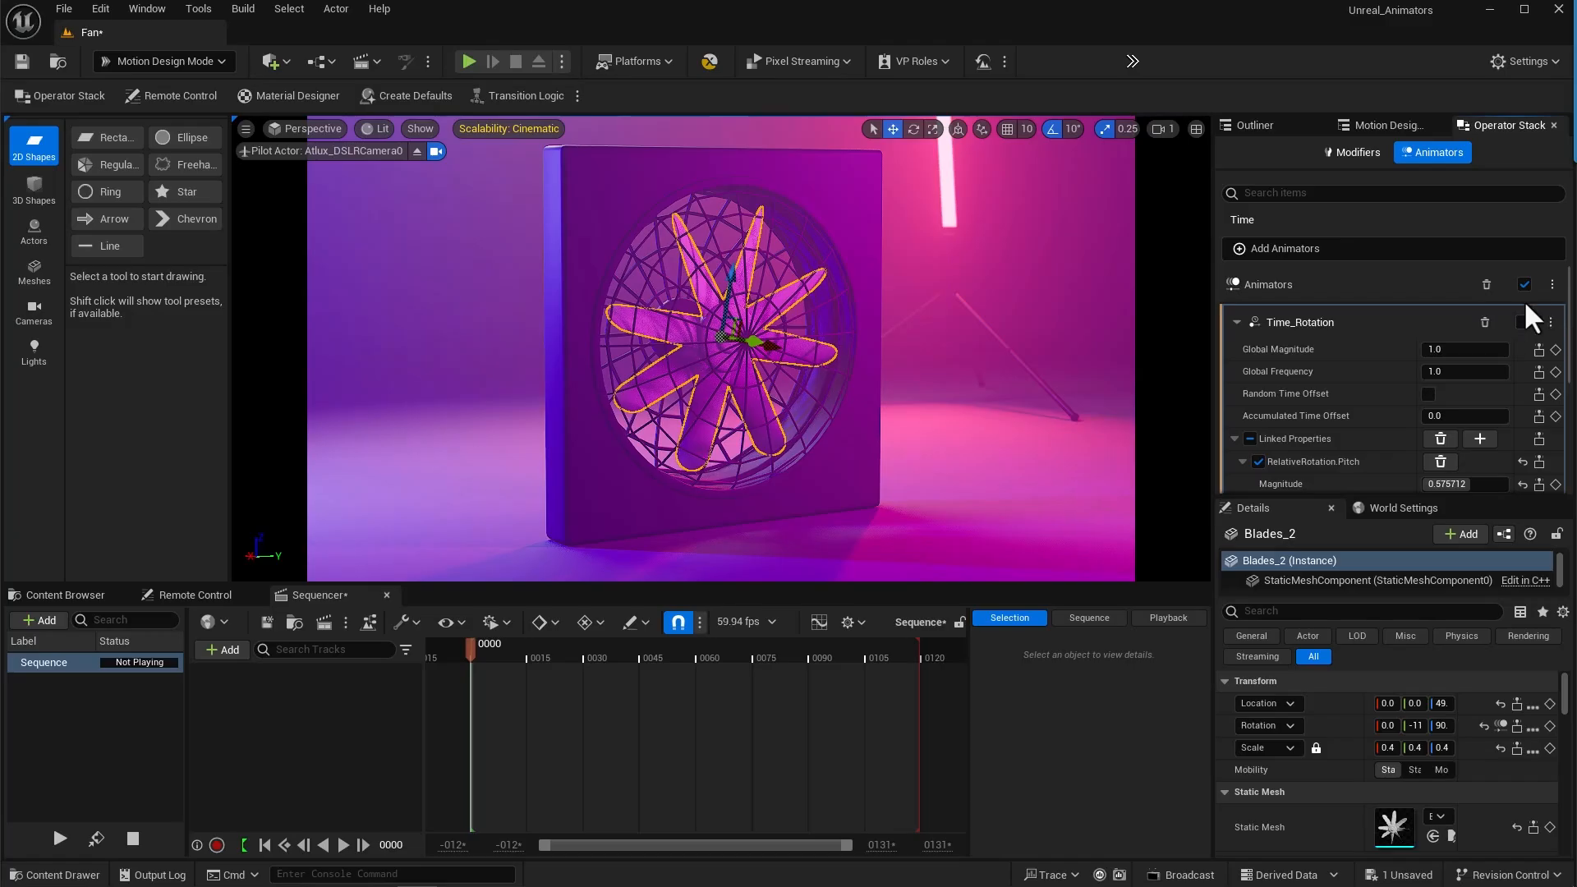
pyautogui.click(1525, 283)
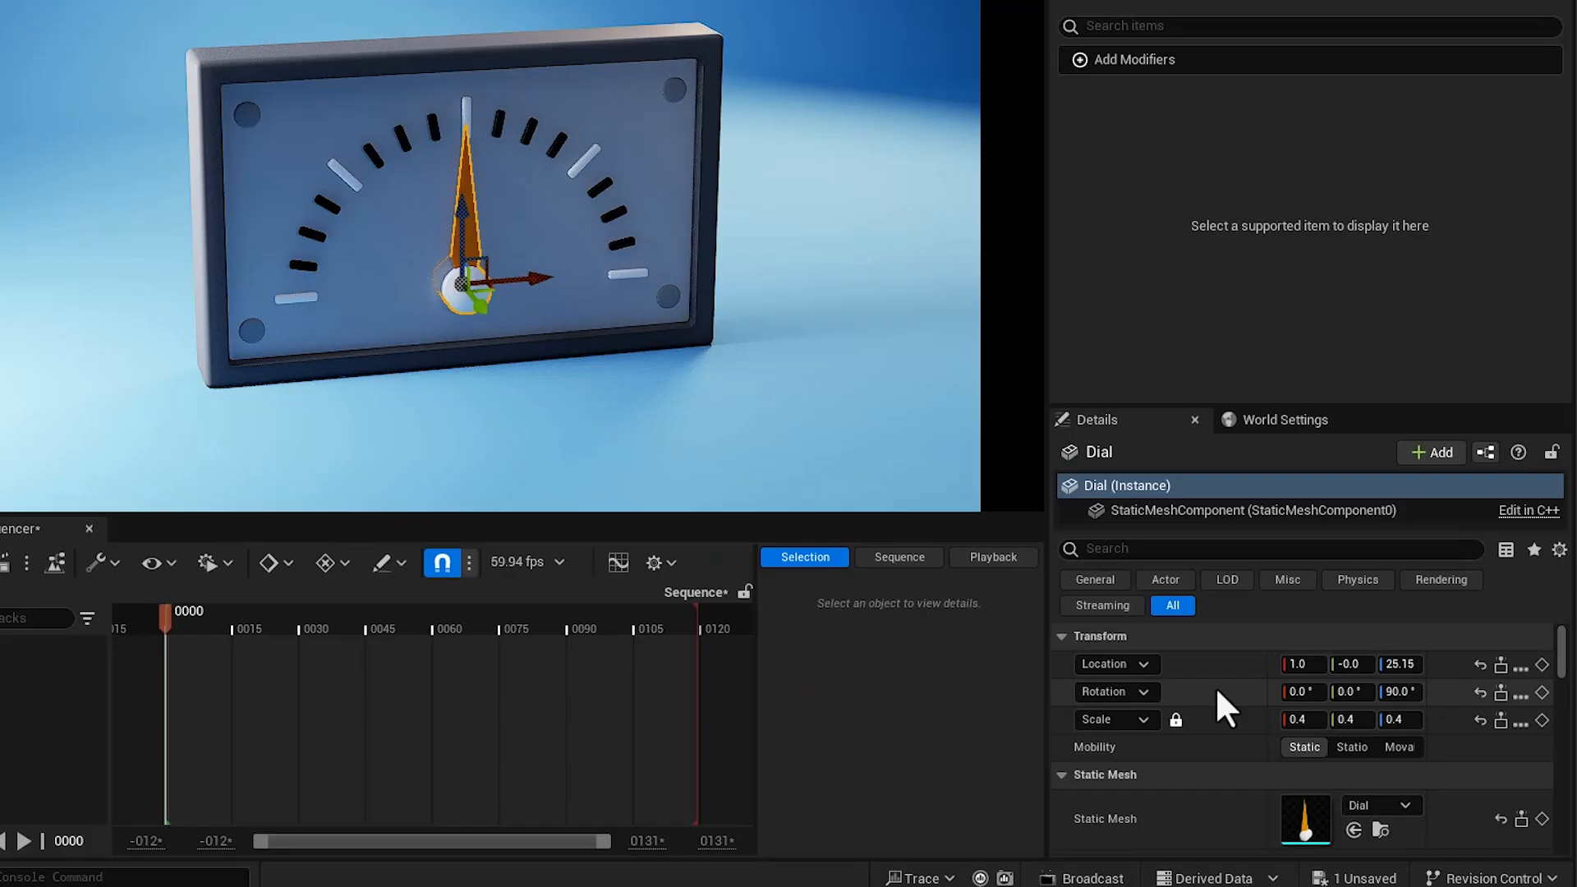
# - Add a Wiggle animator with the Rotation preset to the Dial needle
pyautogui.rightClick(1288, 721)
pyautogui.moveTo(1346, 654)
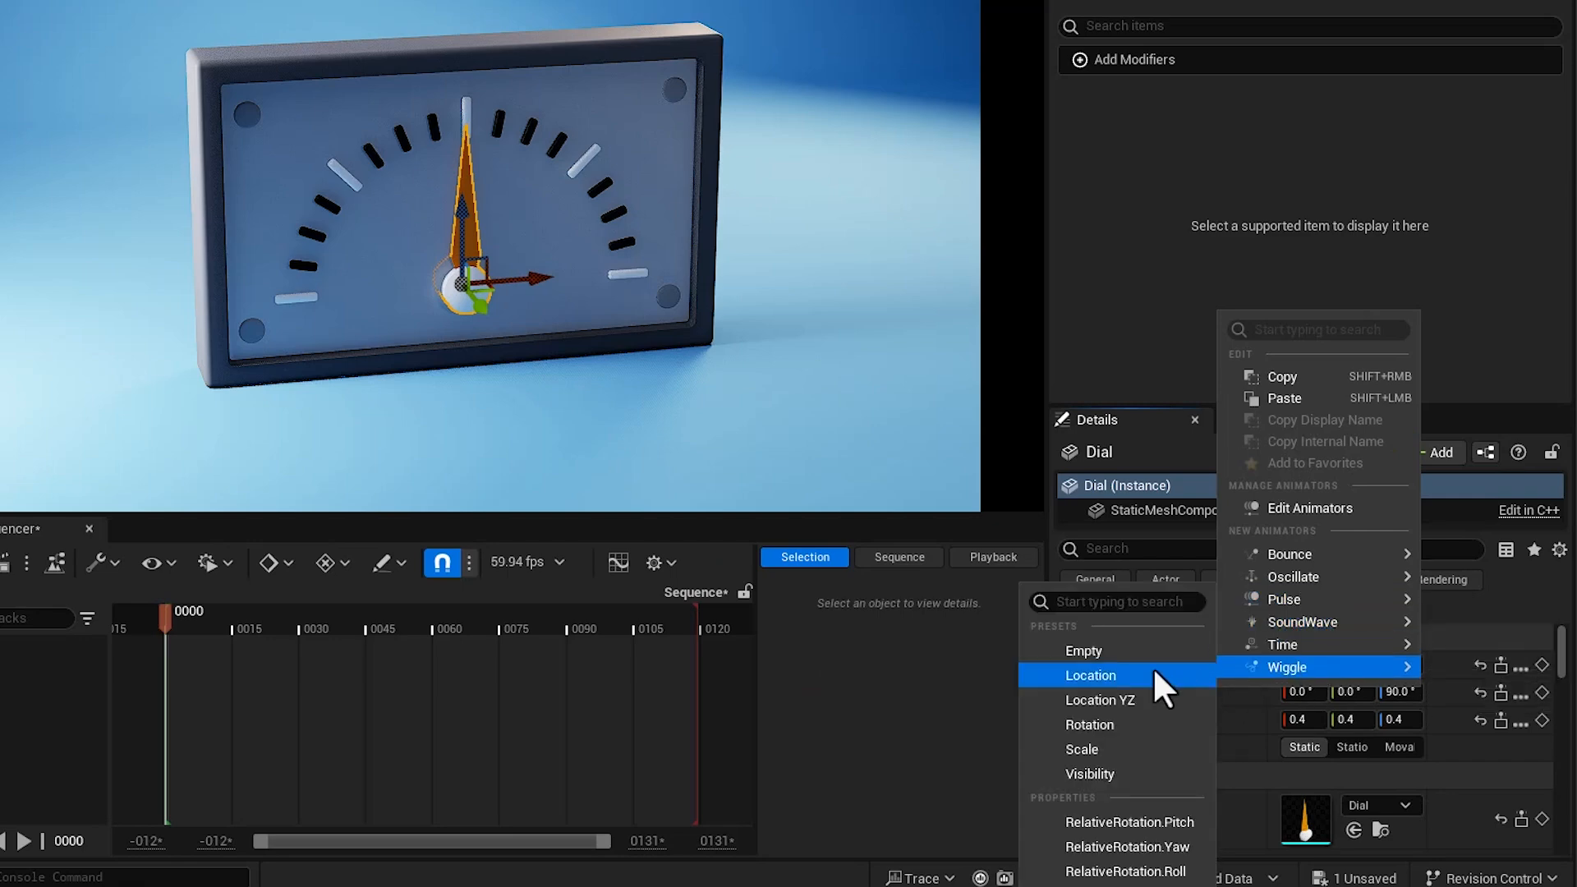
pyautogui.click(1102, 725)
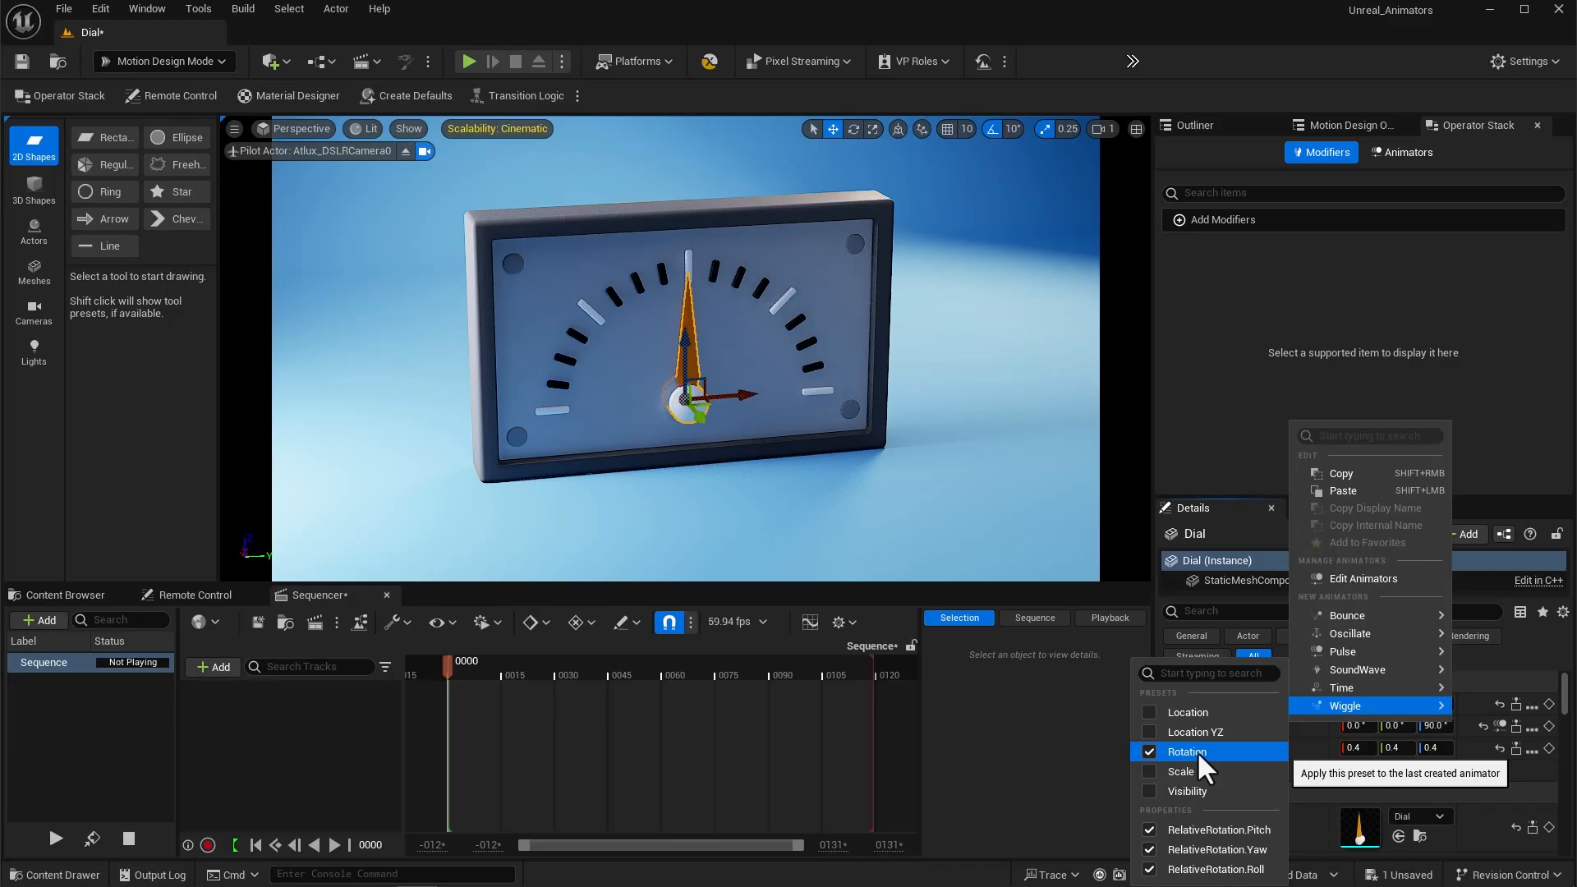
pyautogui.click(1138, 497)
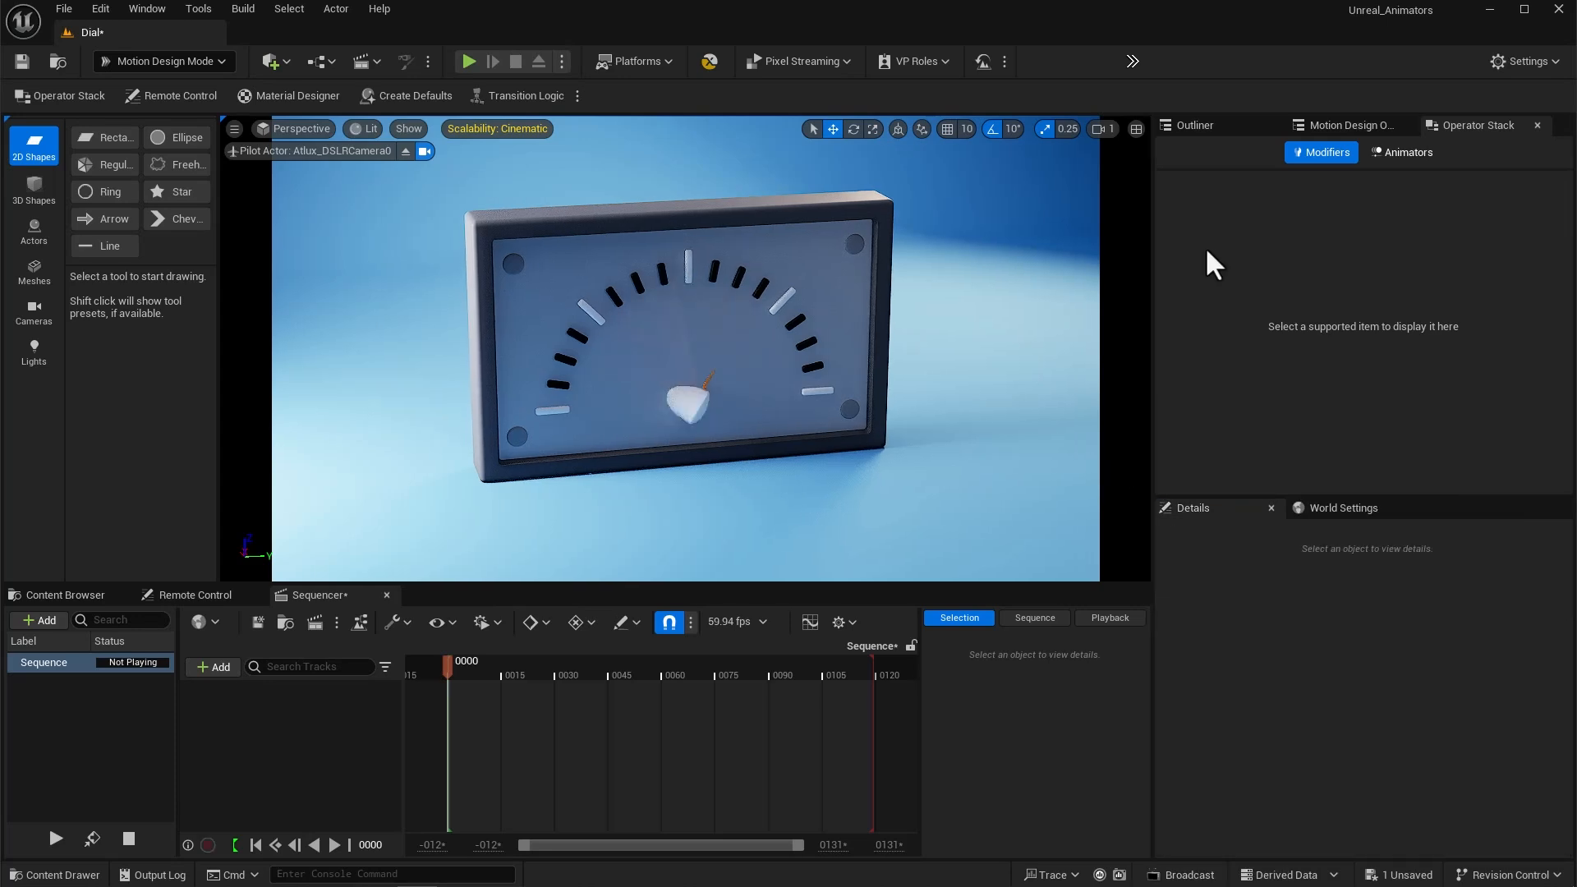
# - Reselect the Dial needle in the viewport and show its animators in the operator stack
pyautogui.click(702, 405)
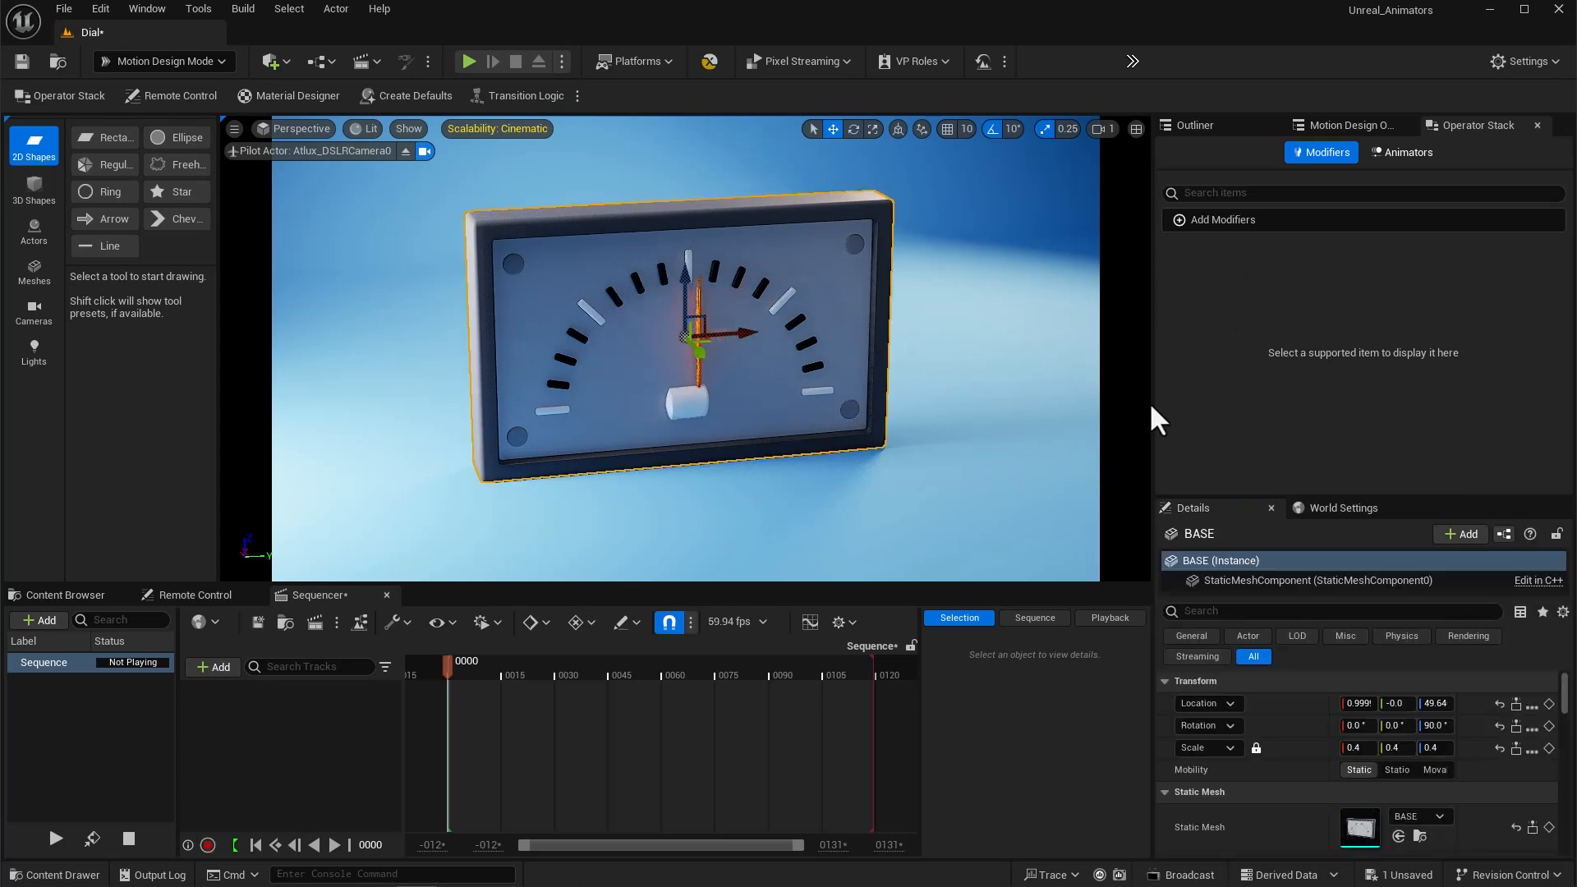
pyautogui.click(691, 403)
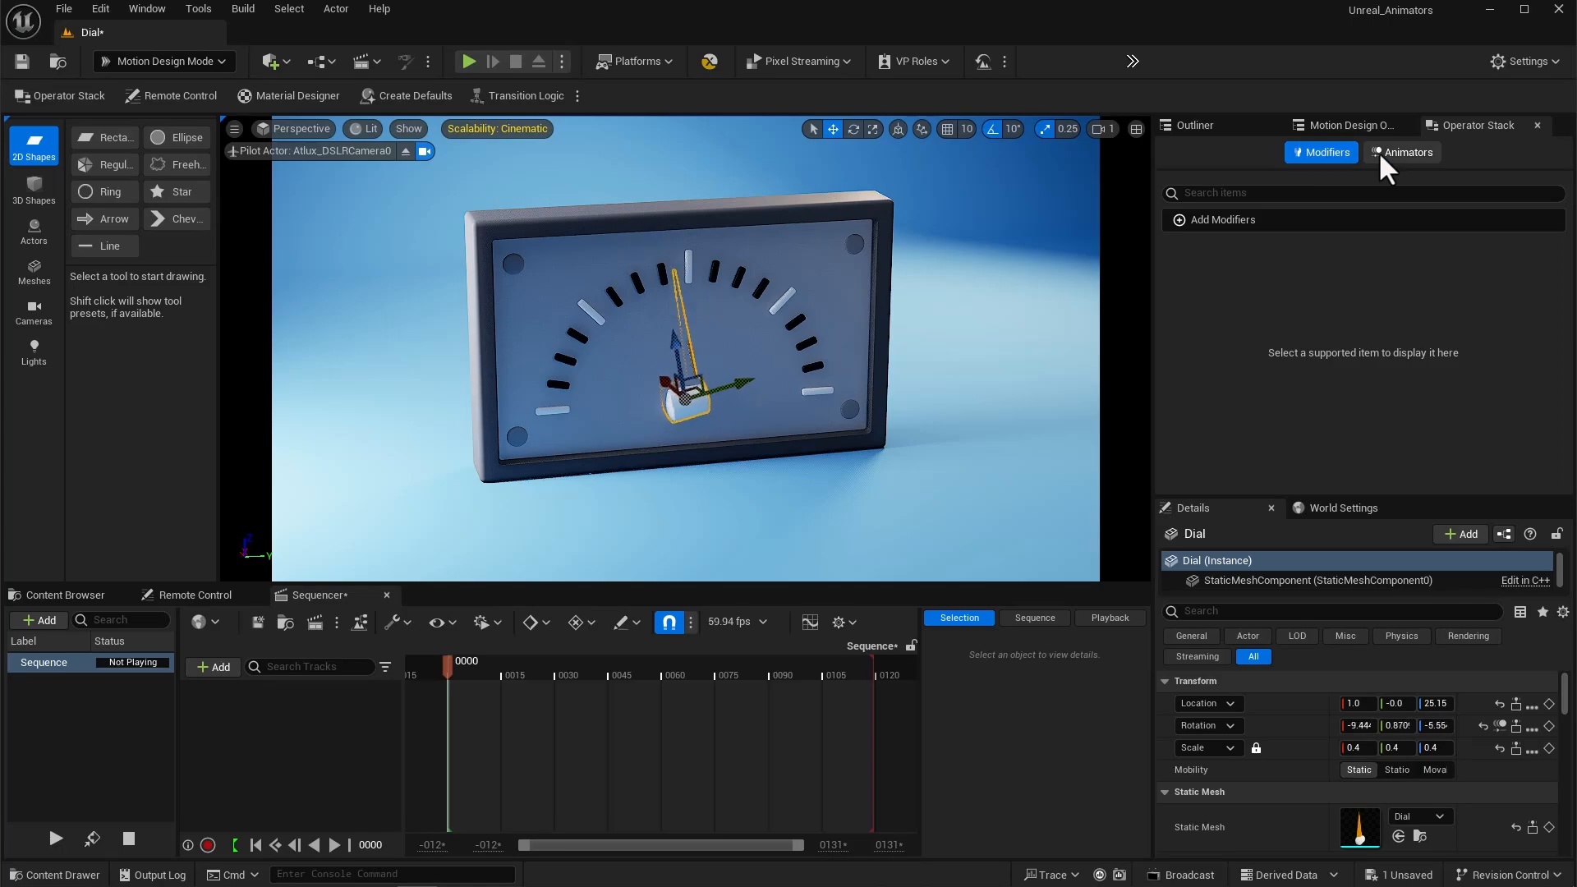
pyautogui.click(1401, 152)
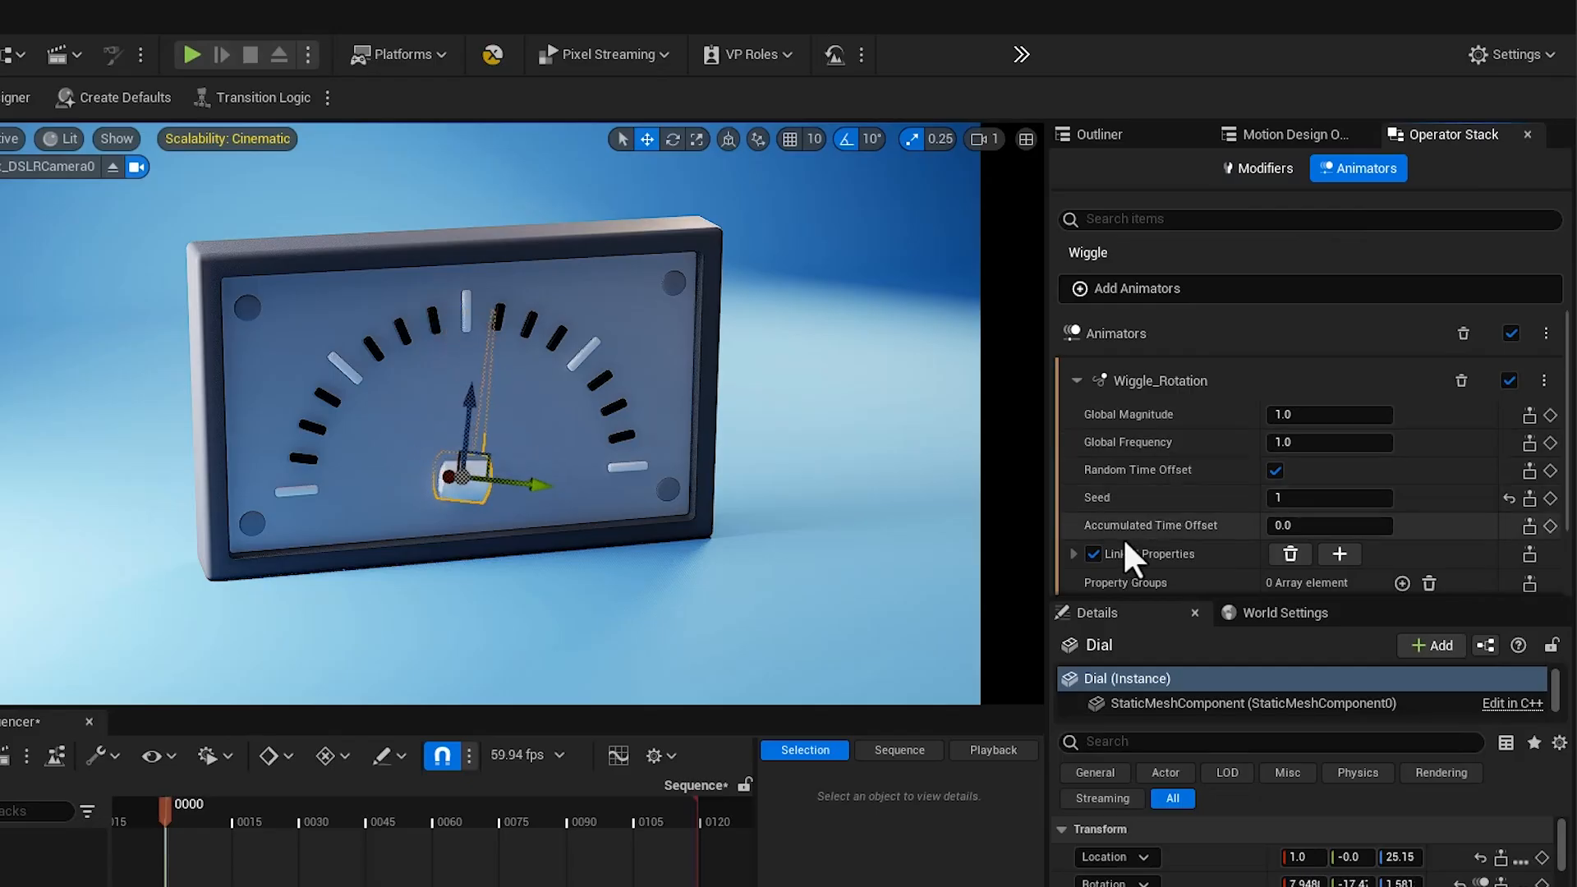
# - Disable the Yaw and Roll linked properties of Wiggle_Rotation, keeping RelativeRotation.Pitch enabled and expanded
pyautogui.click(1074, 554)
pyautogui.scroll(-3, 1098, 521)
pyautogui.click(1104, 480)
pyautogui.click(1103, 509)
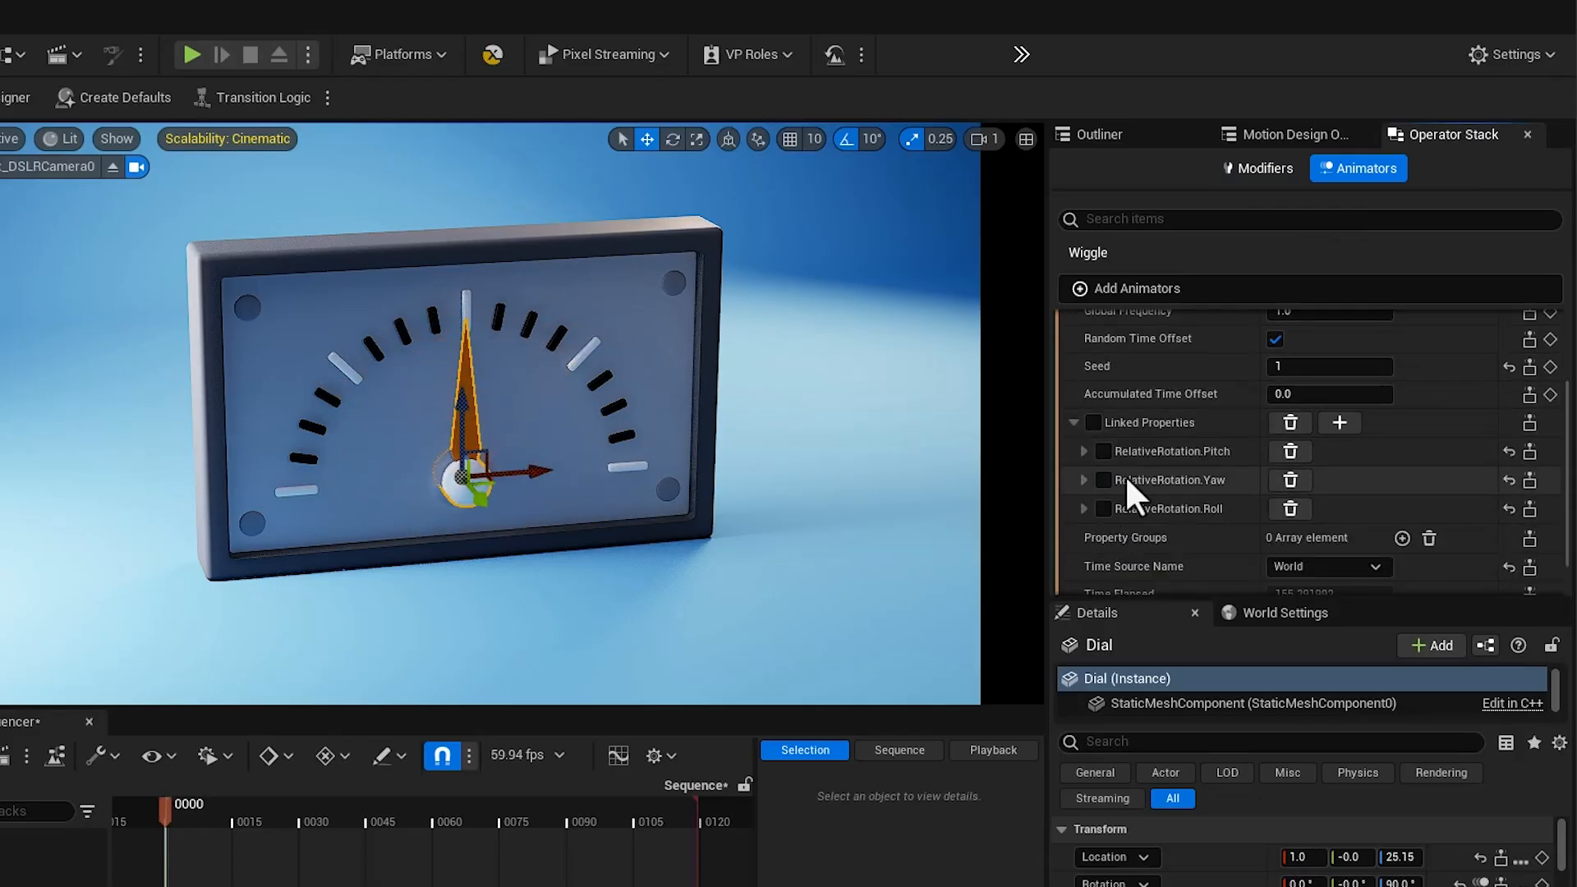
pyautogui.click(1084, 451)
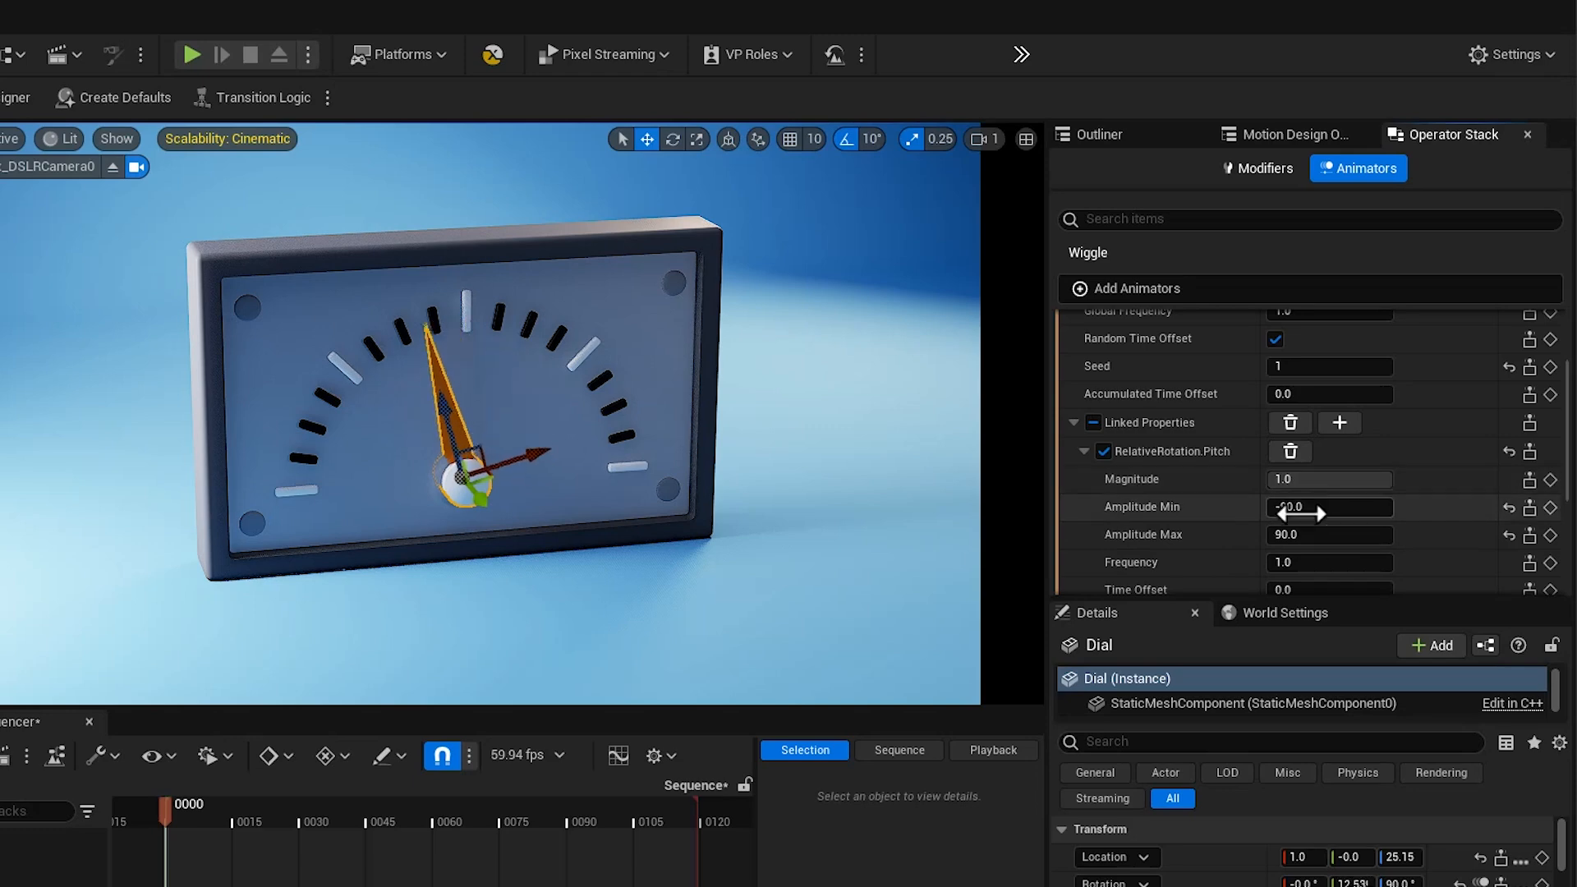
# - Try frequencies of 5.0 and 0.5 for the needle's RelativeRotation.Pitch wiggle
pyautogui.click(1292, 563)
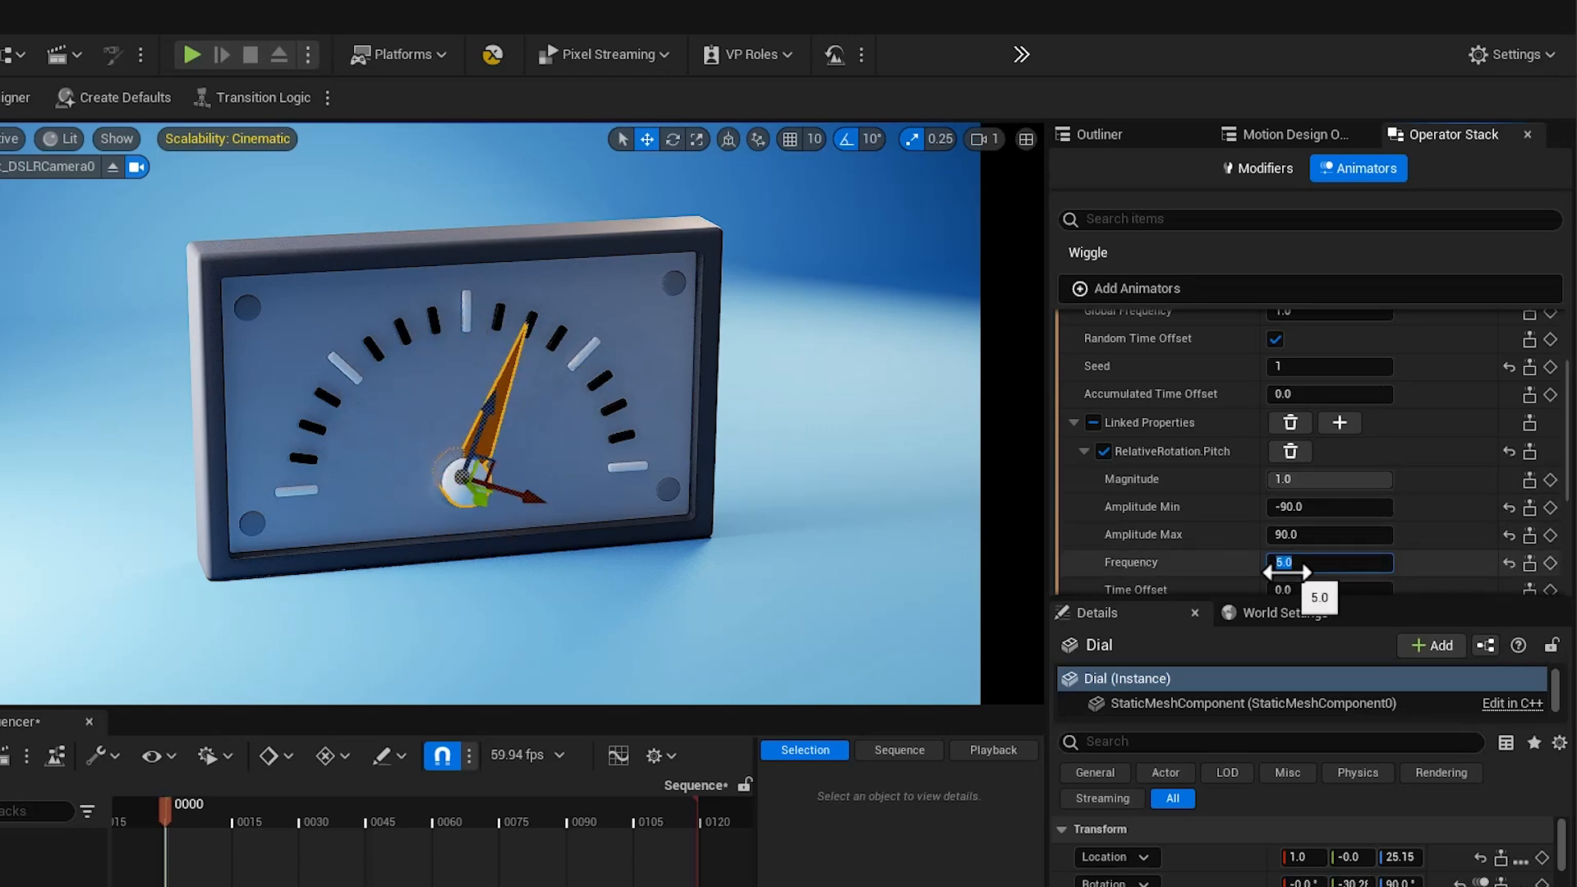
pyautogui.write('.5')
pyautogui.press('Return')
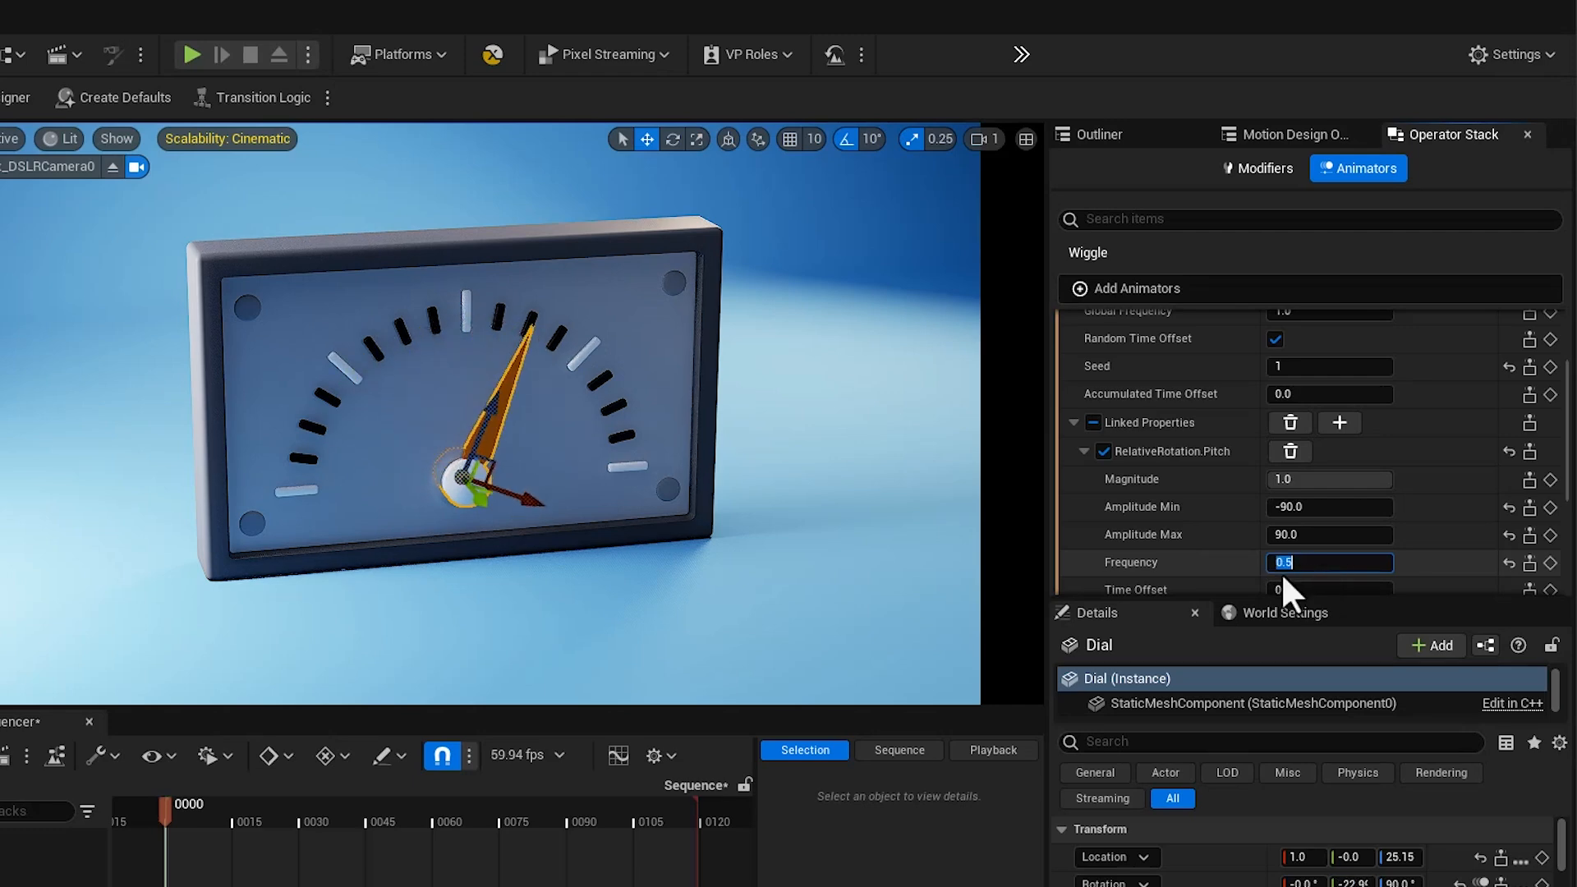
# - Set the needle's pitch wiggle to a minimum amplitude of -50, a maximum amplitude of 50 and a frequency of 2.0
pyautogui.click(1307, 515)
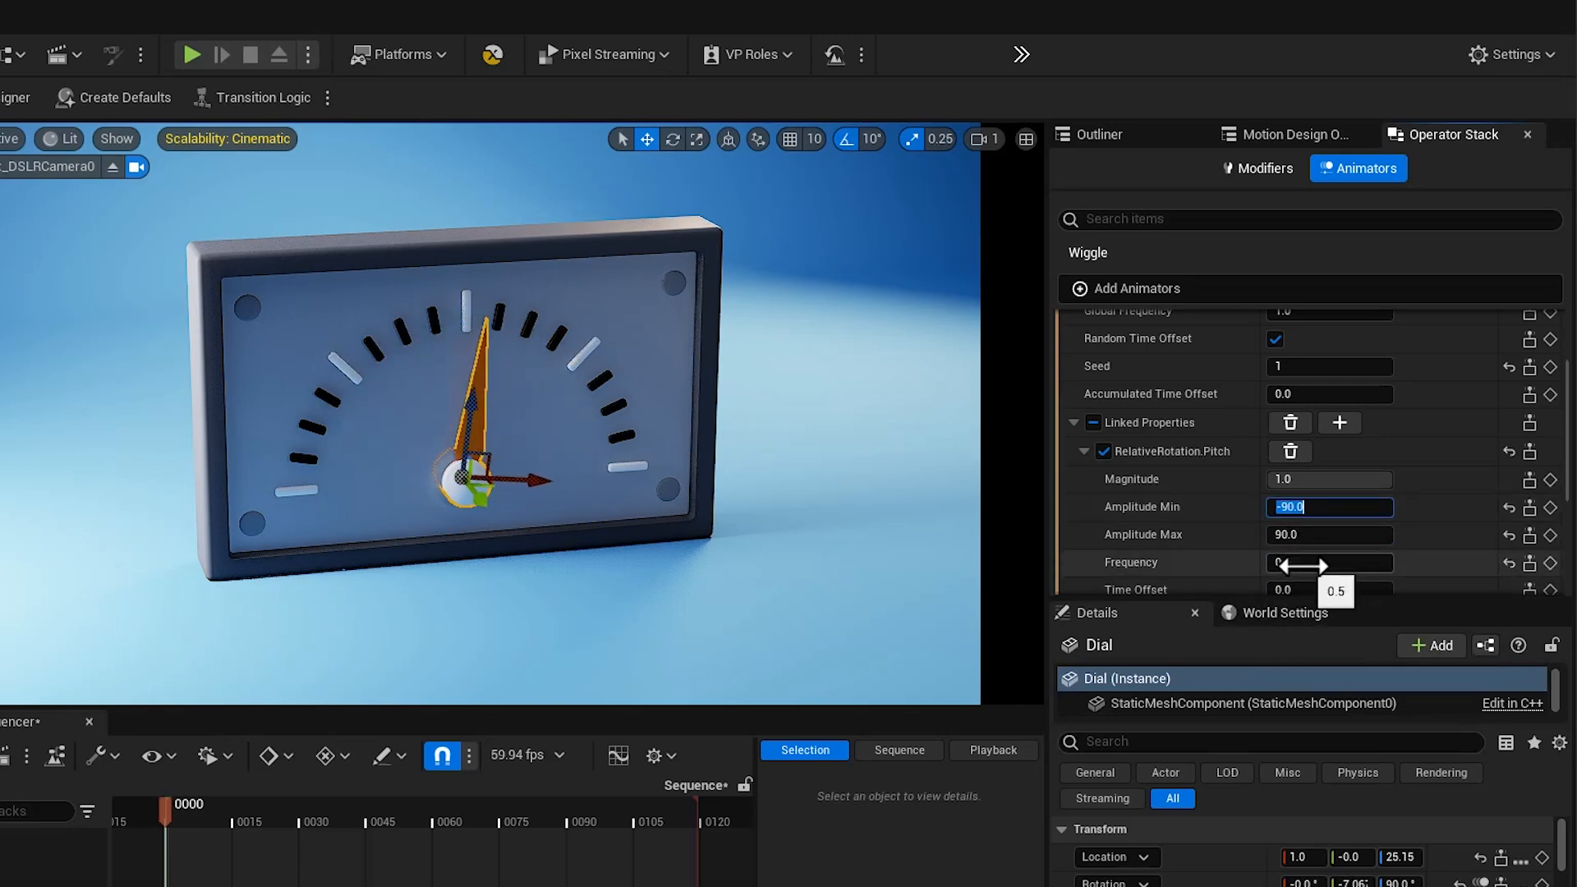
pyautogui.click(1296, 536)
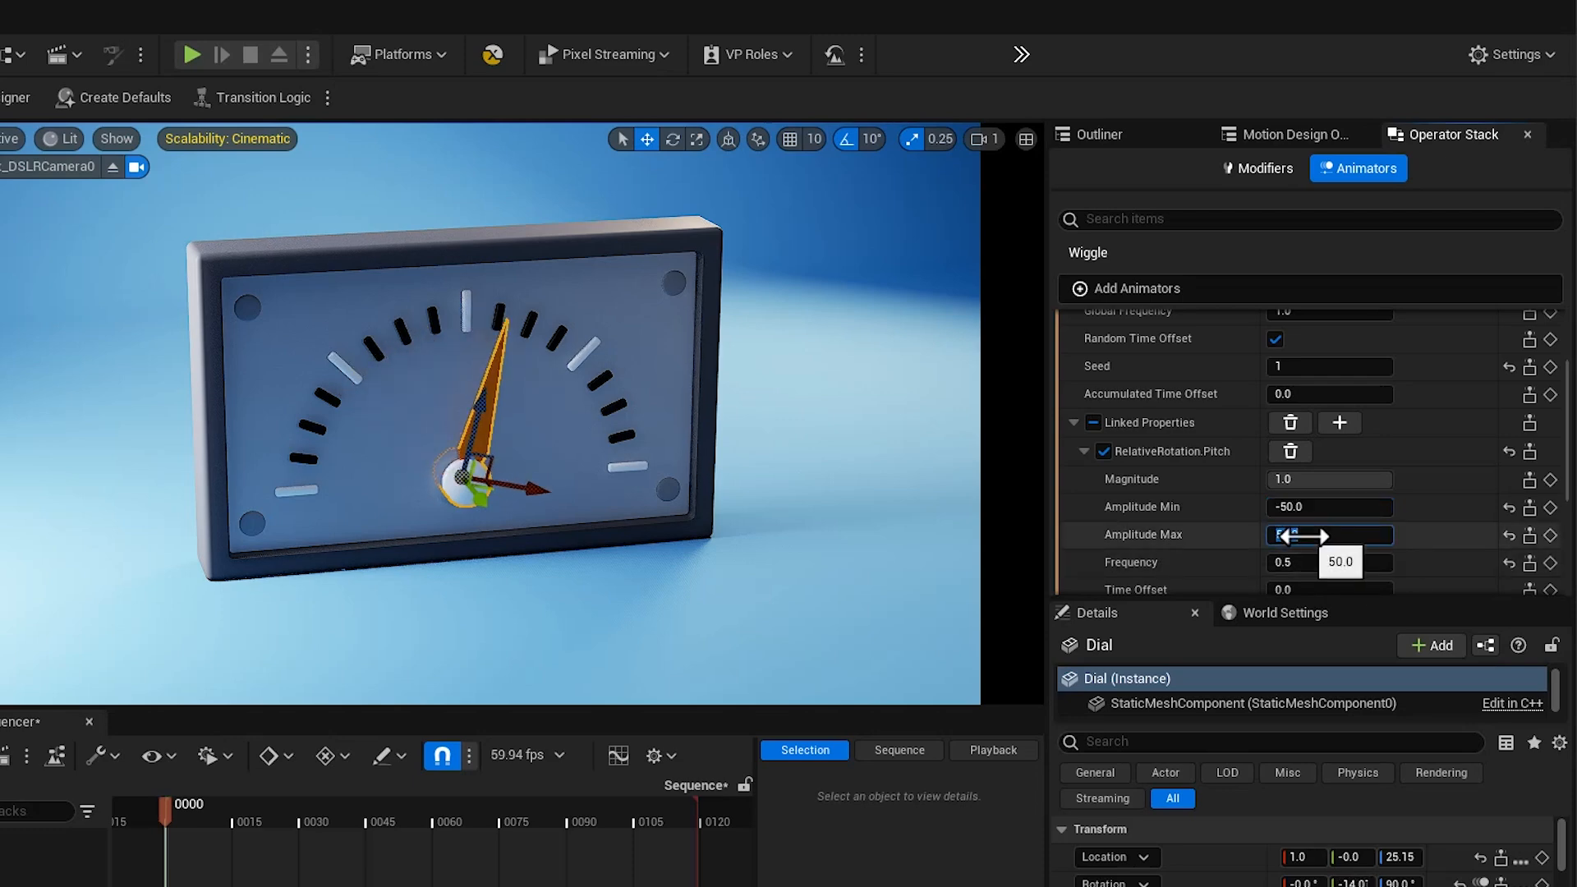
pyautogui.press('Return')
pyautogui.click(1294, 562)
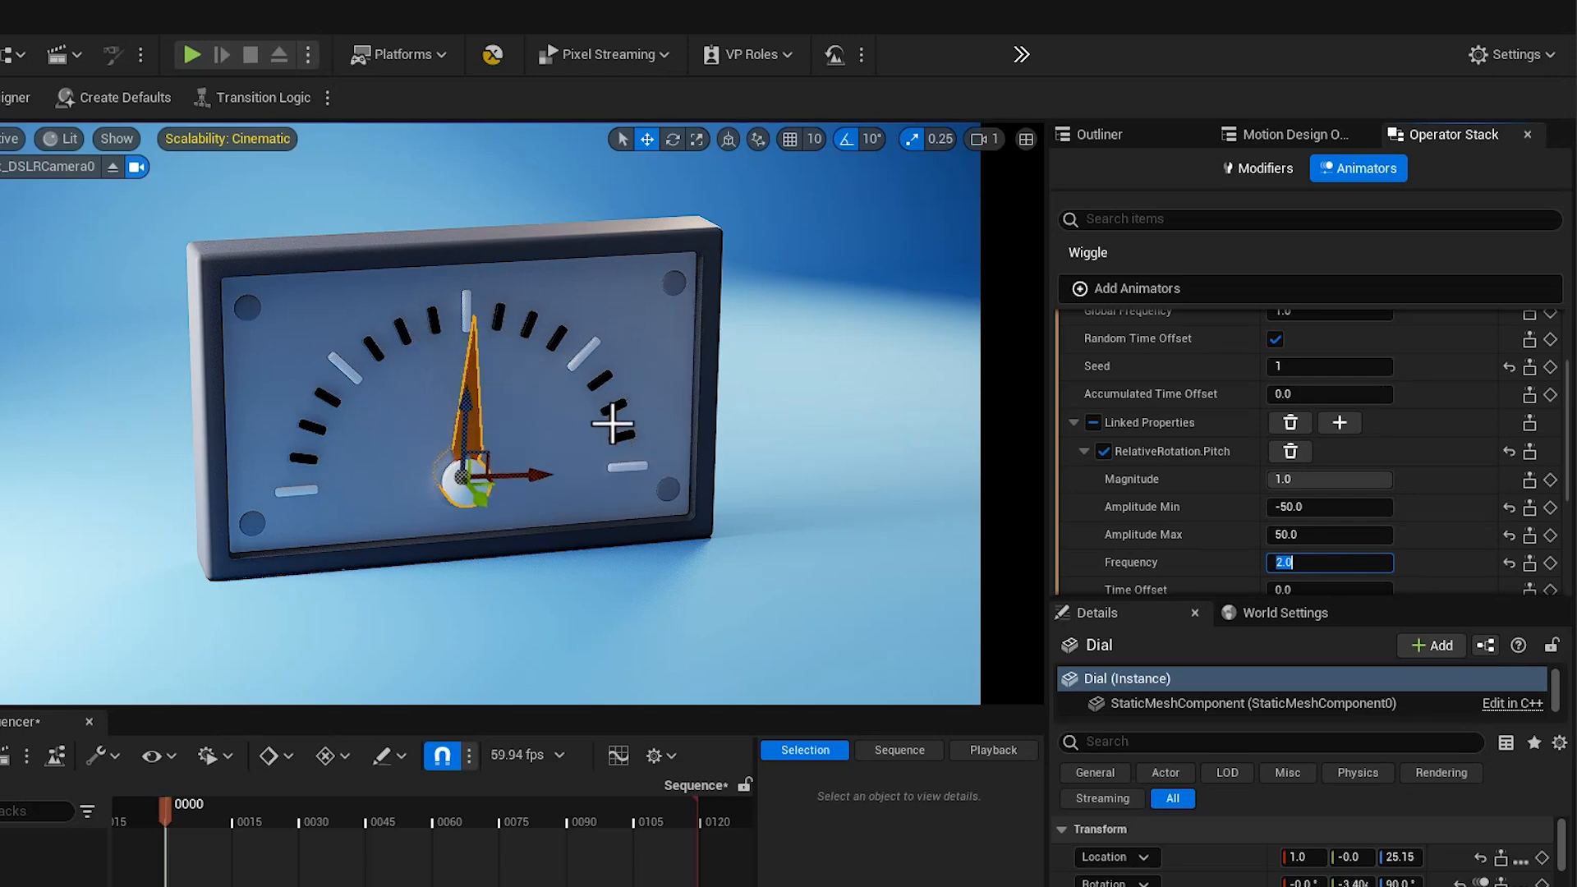
# - Set the needle's pitch wiggle to a minimum amplitude of -90 and a maximum amplitude of -80
pyautogui.click(1305, 508)
pyautogui.write('90')
pyautogui.press('Return')
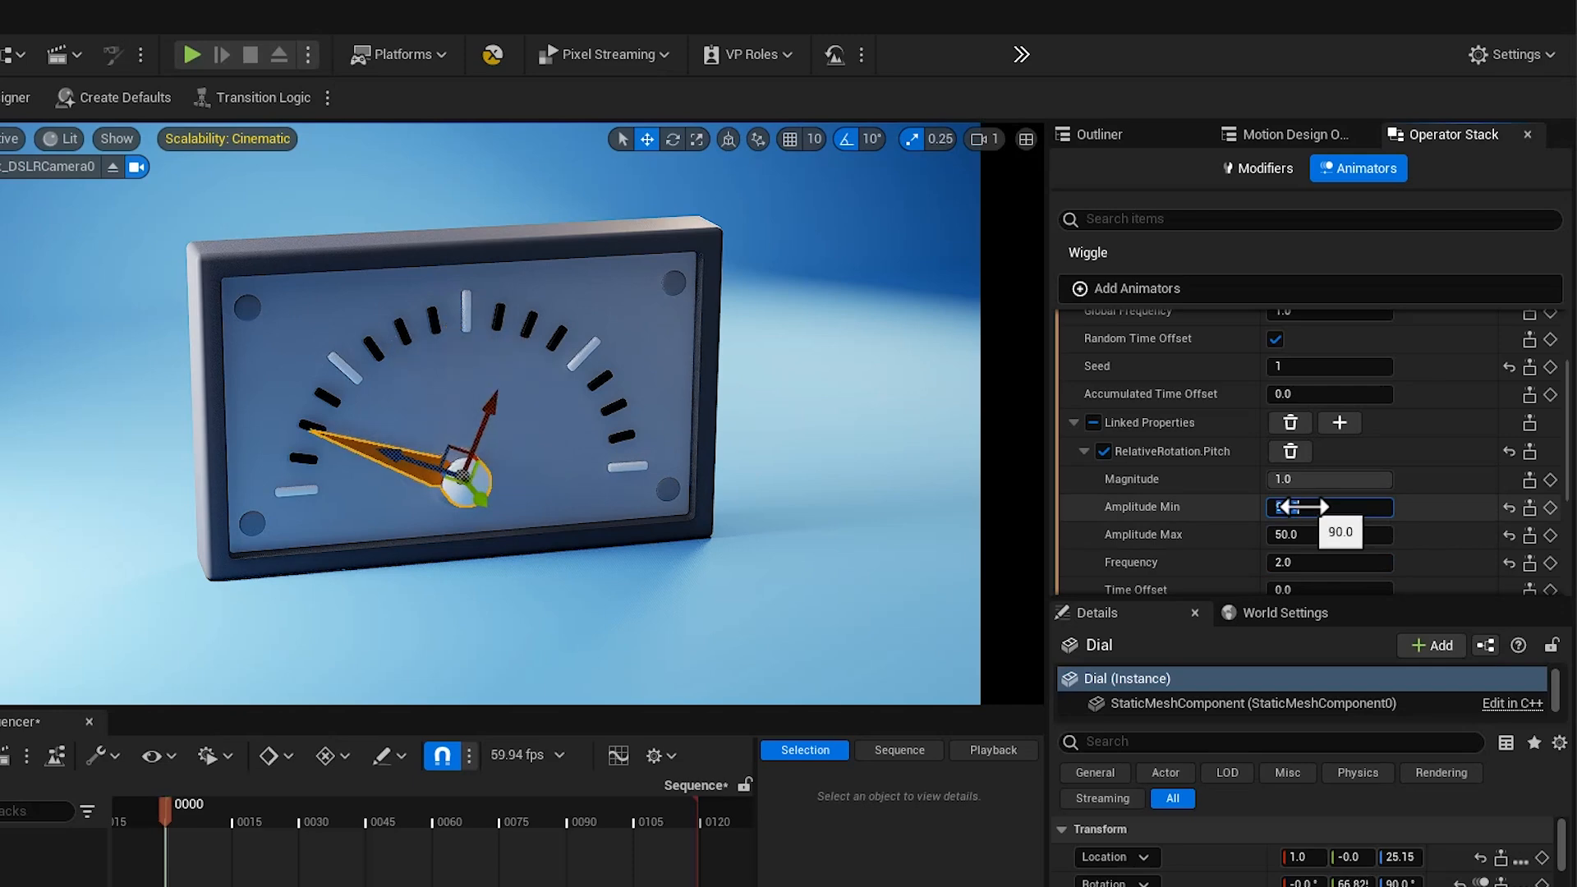
pyautogui.write('-90')
pyautogui.press('Return')
pyautogui.click(1296, 536)
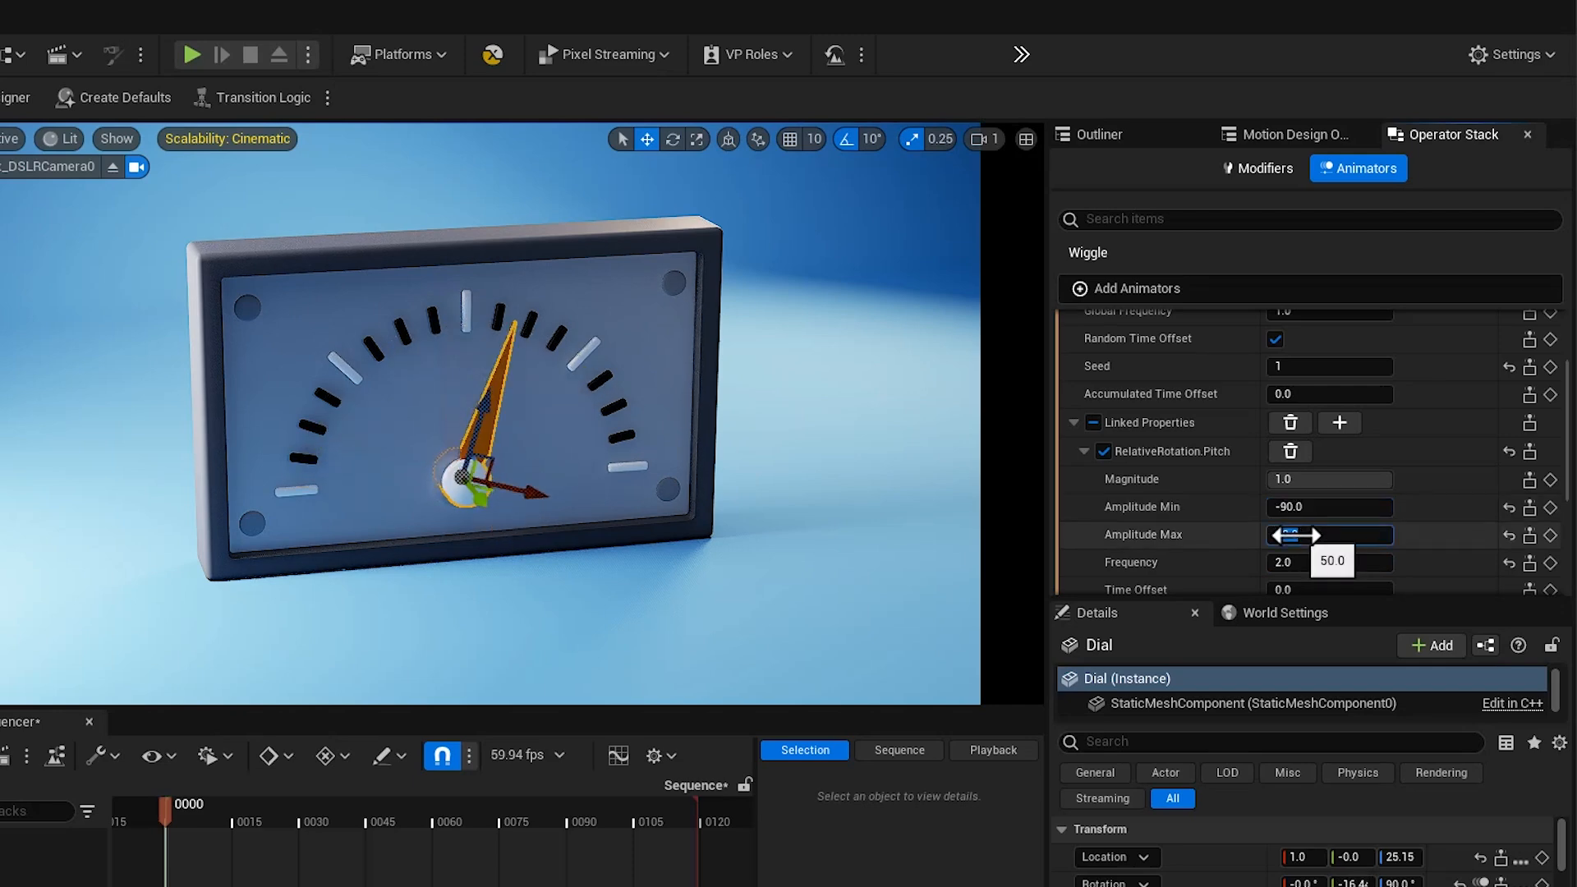
pyautogui.write('-80')
pyautogui.press('Return')
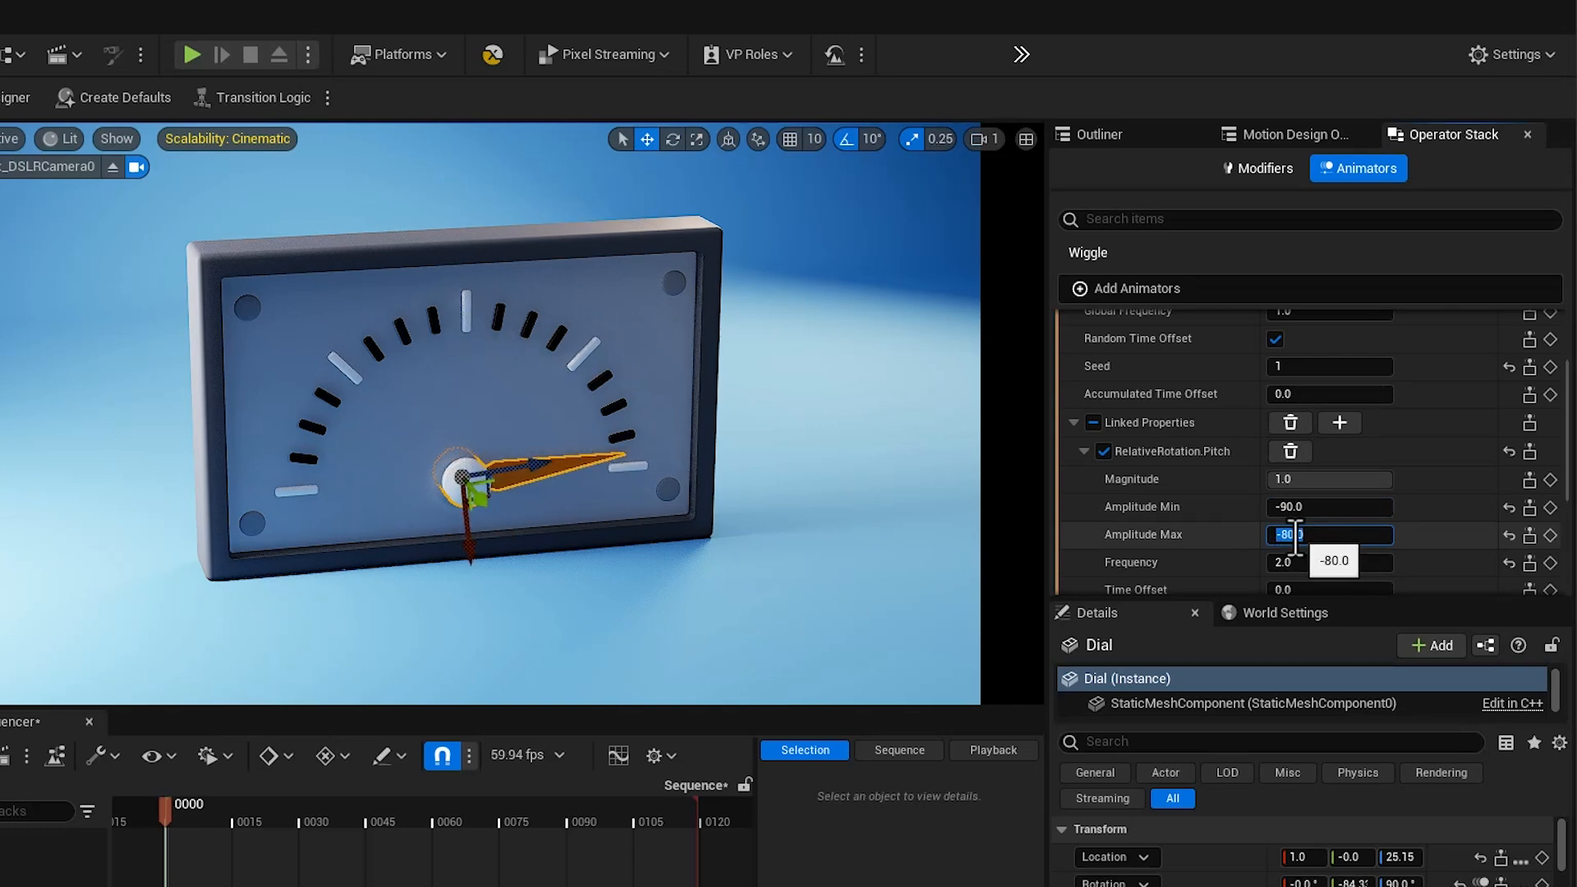
# - Set the frequency of the needle's RelativeRotation.Pitch wiggle to 20
pyautogui.click(1291, 566)
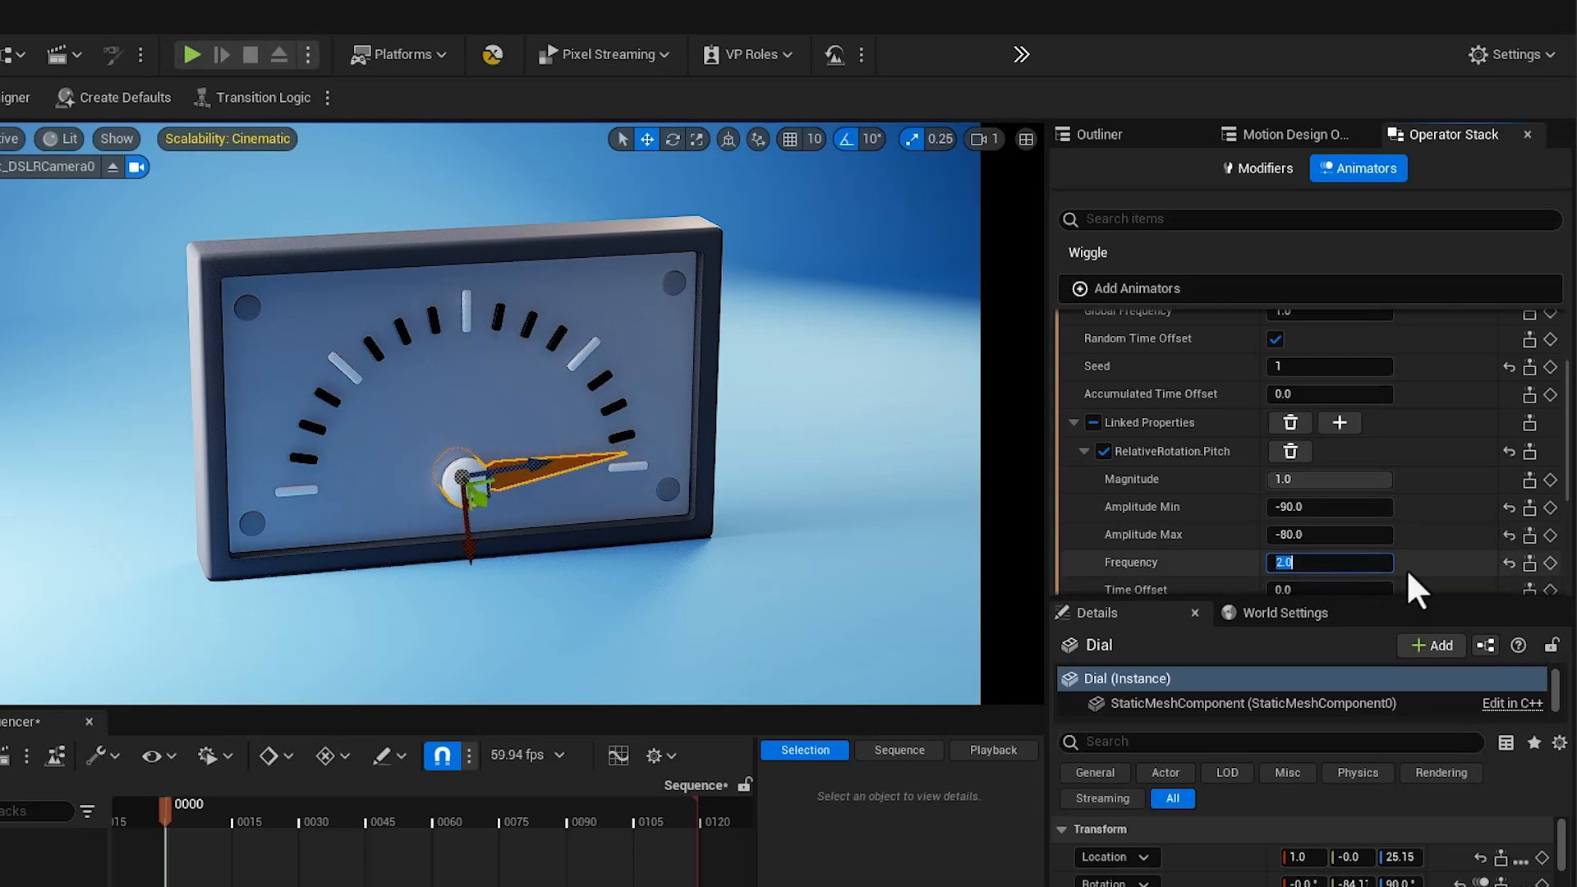
pyautogui.write('20')
pyautogui.press('Return')
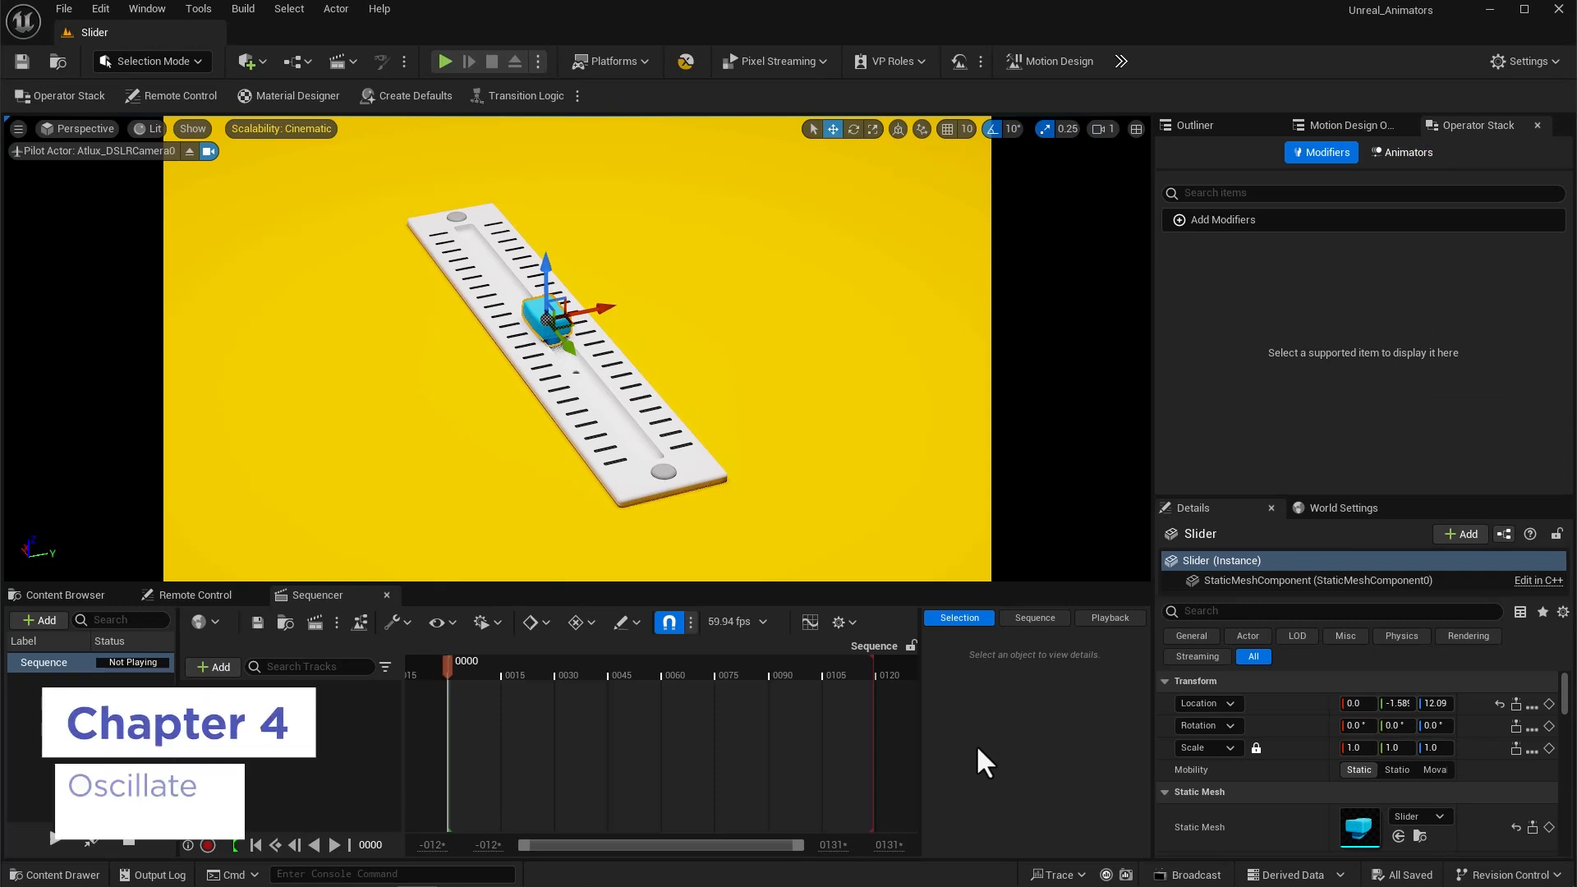
# - Add an Oscillate animator with the Location preset to the Slider and show its animators in the operator stack
pyautogui.rightClick(1282, 704)
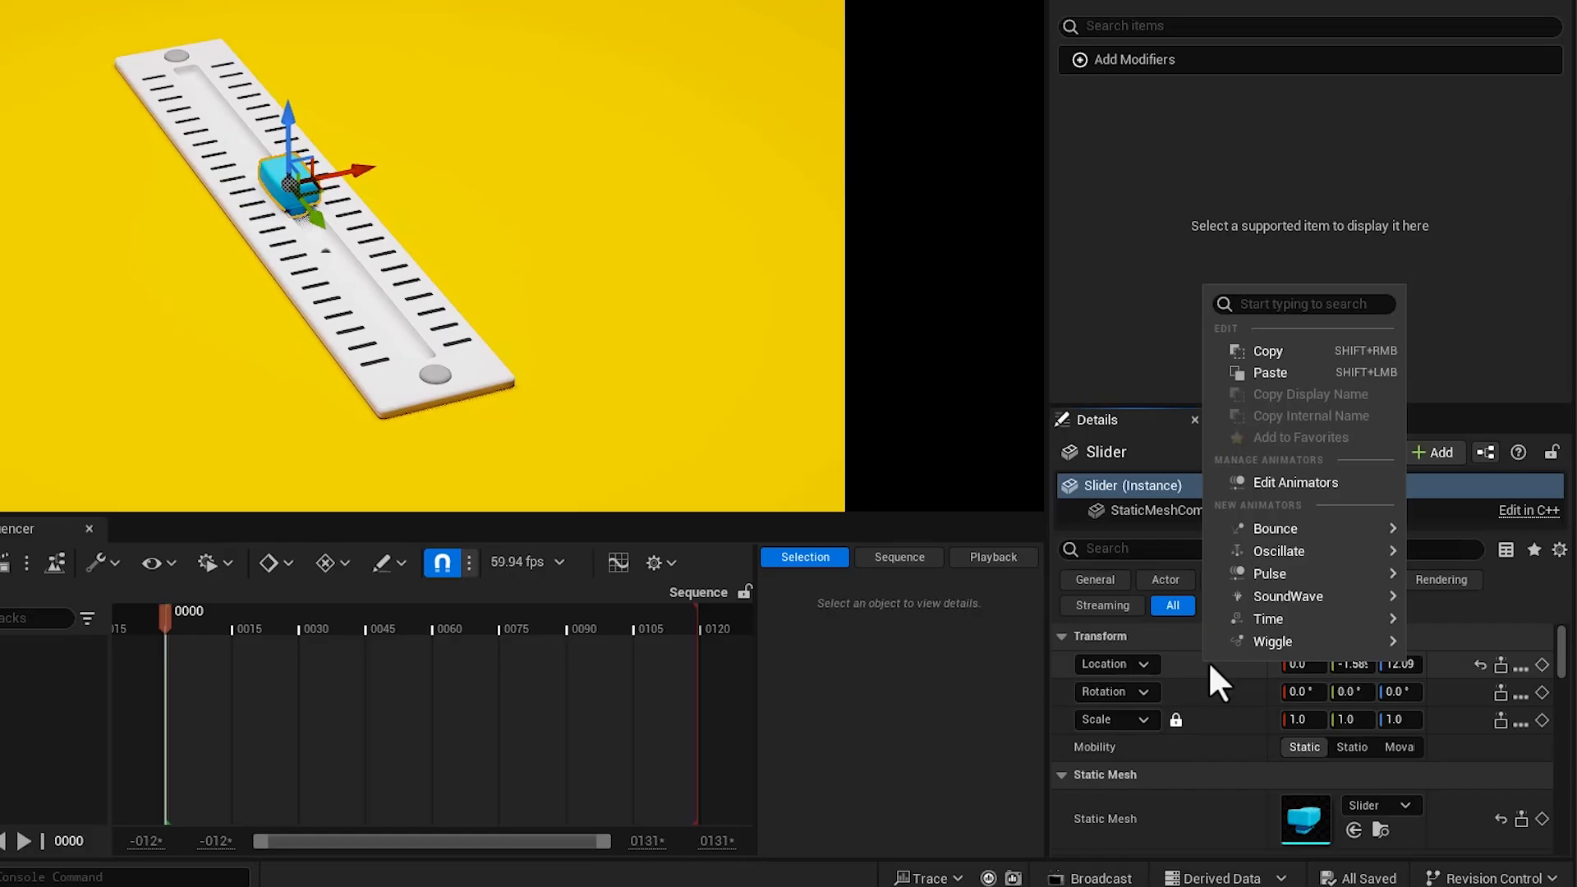
pyautogui.moveTo(1280, 549)
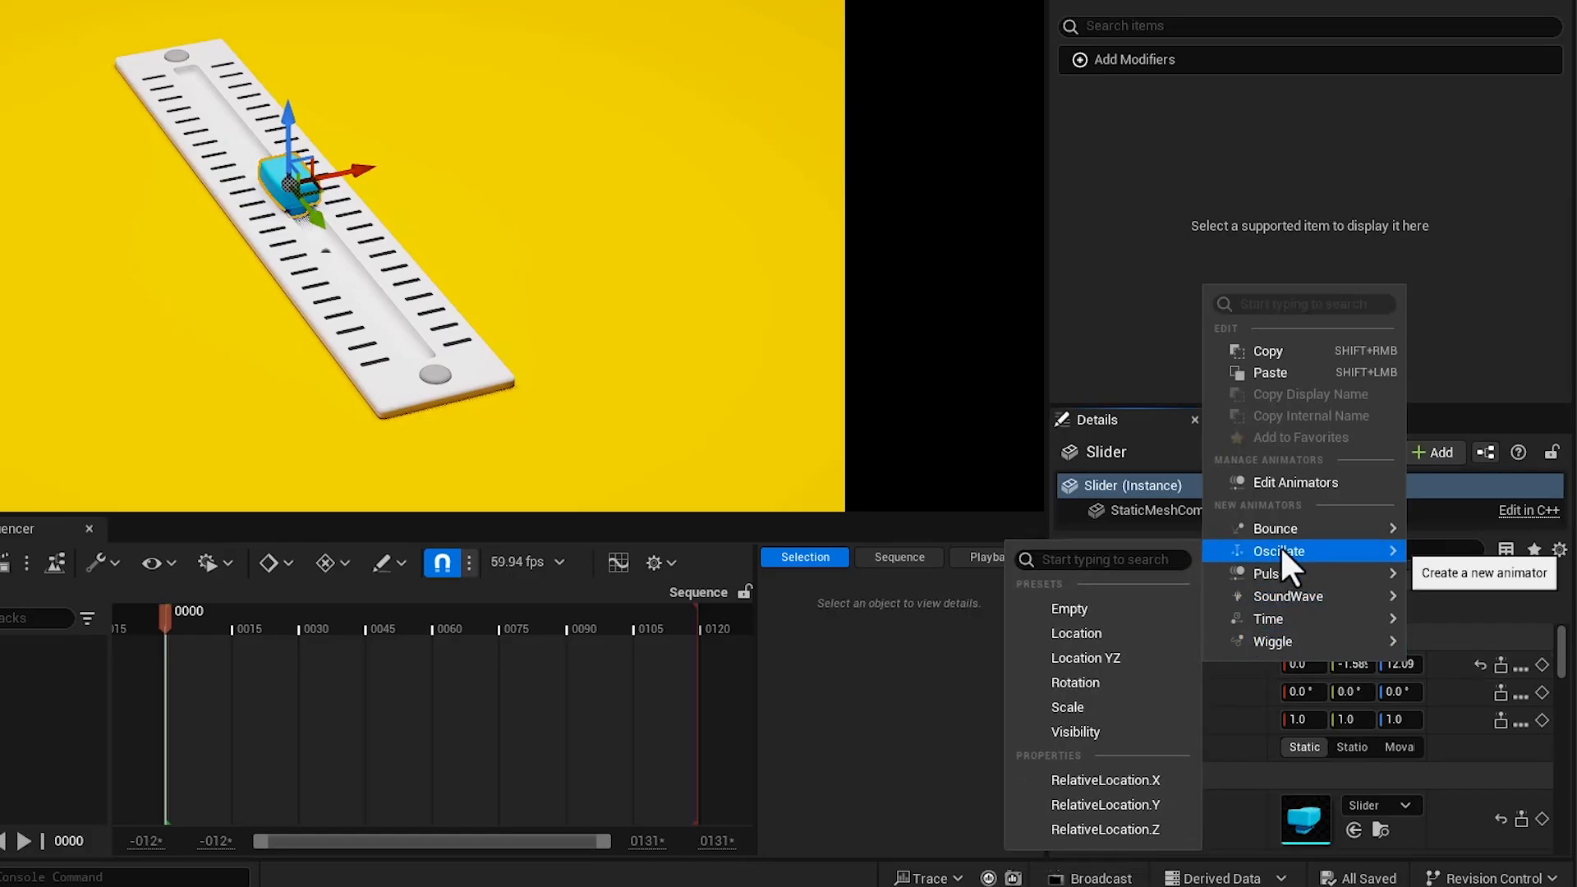
pyautogui.click(1101, 636)
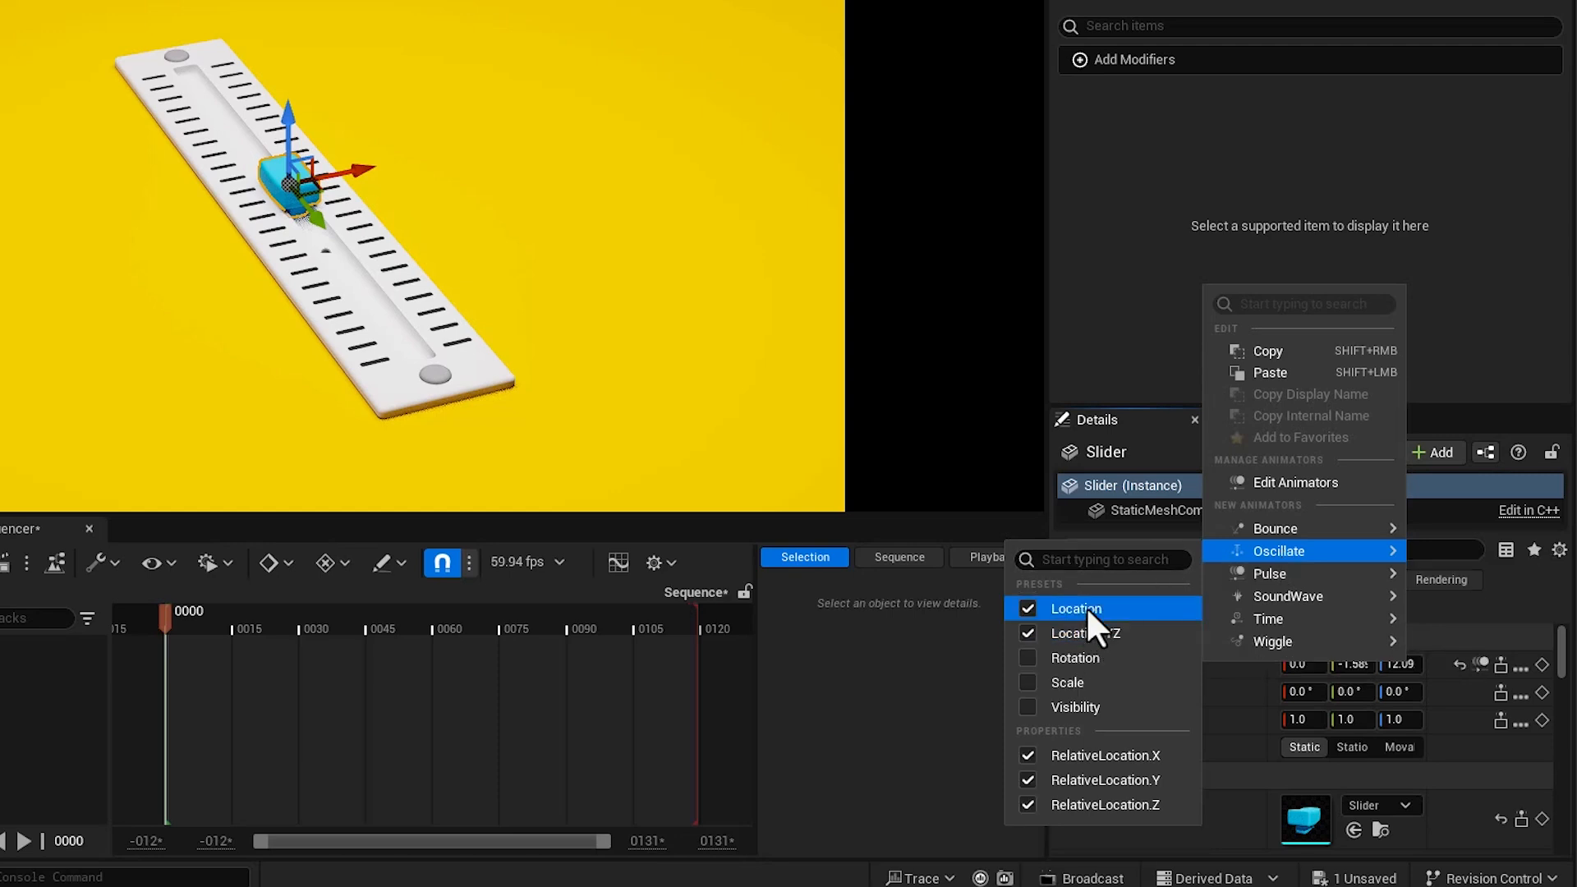
pyautogui.press('Escape')
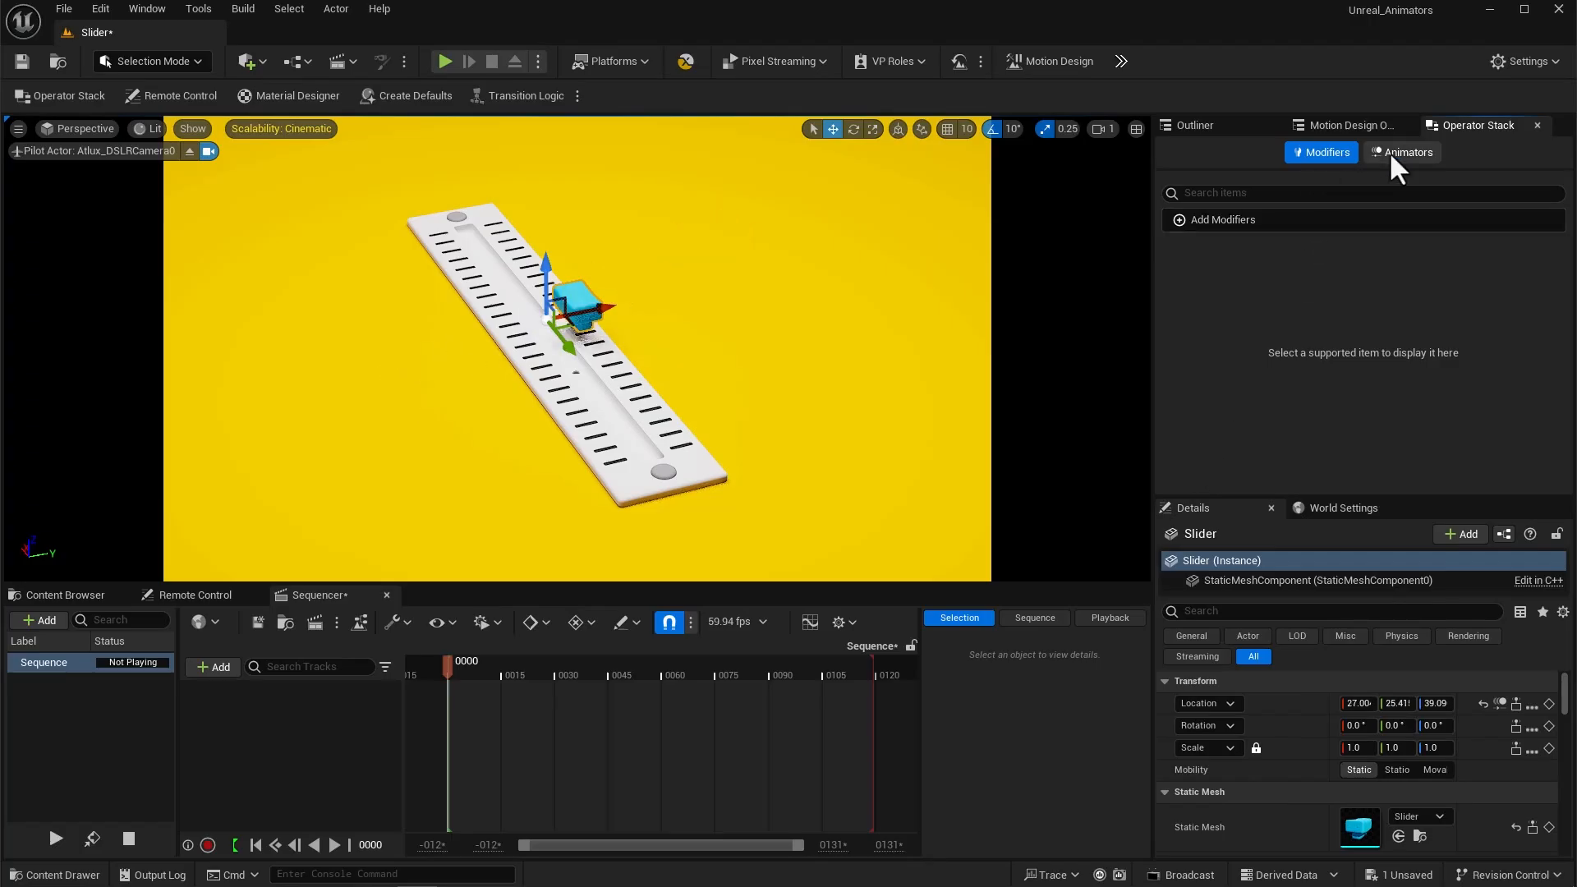
pyautogui.click(1404, 152)
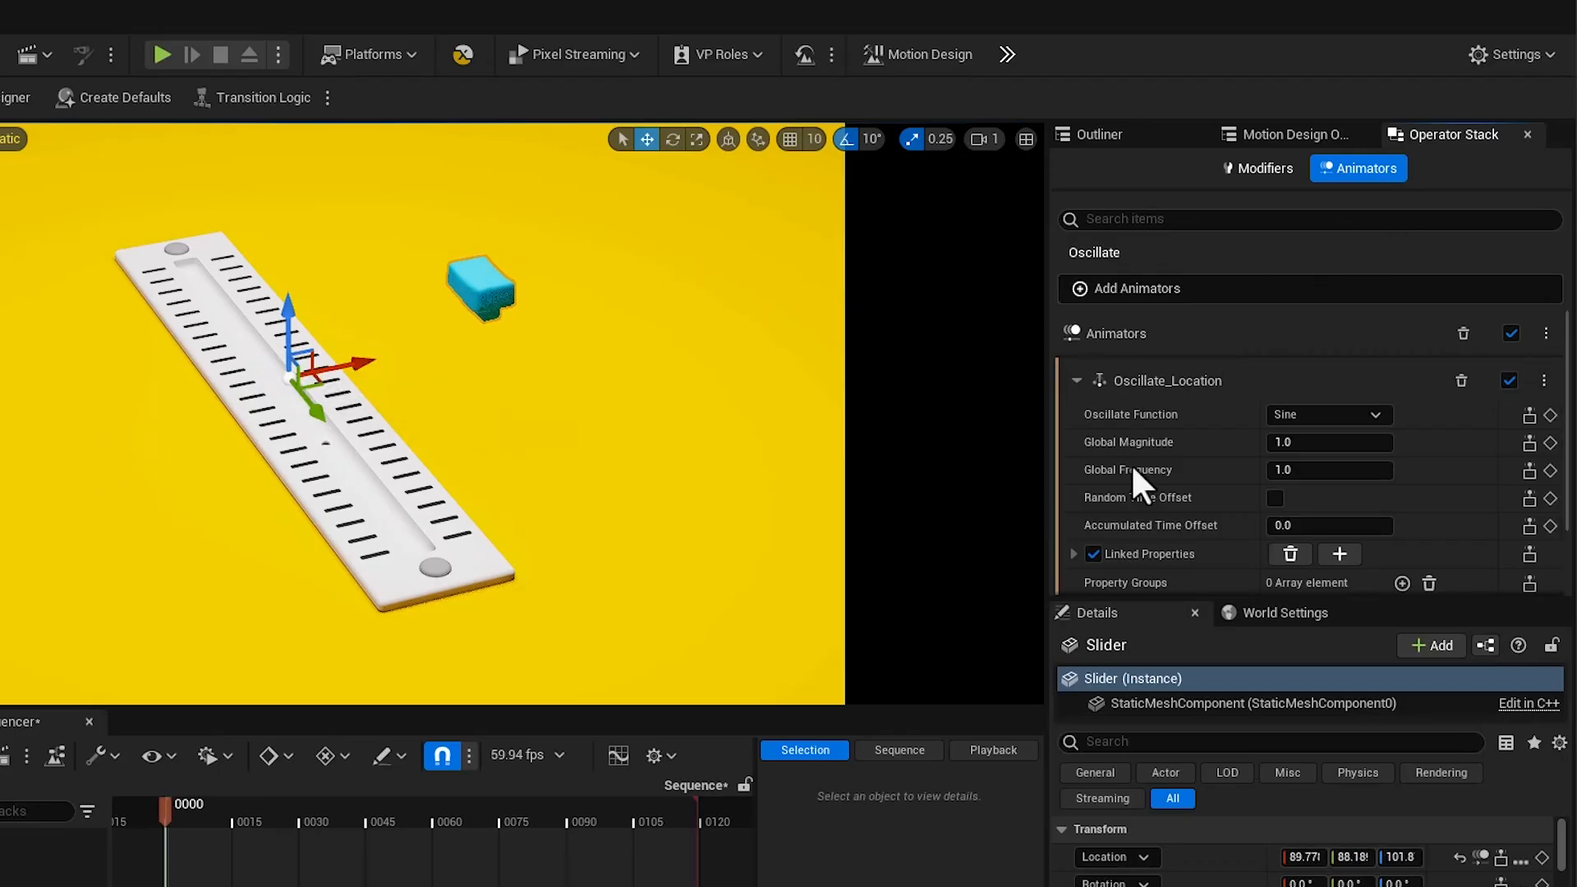
# - Limit the Slider's Oscillate_Location animator to RelativeLocation.Y by disabling its X and Z linked properties
pyautogui.click(1075, 554)
pyautogui.scroll(-3, 1100, 519)
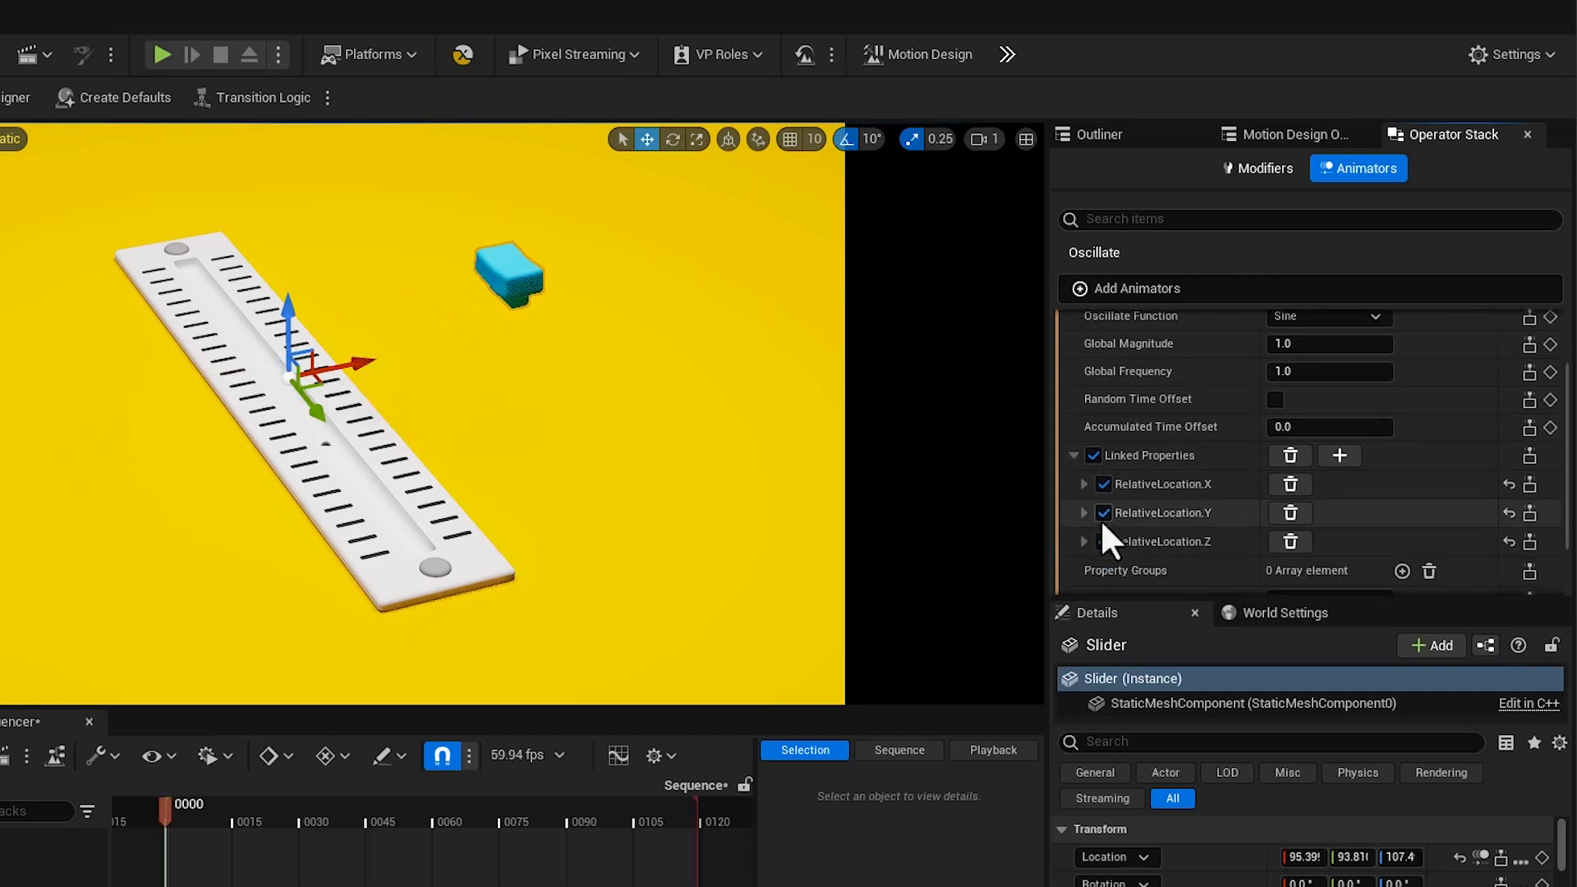
pyautogui.click(1103, 451)
pyautogui.click(1104, 480)
pyautogui.click(1103, 509)
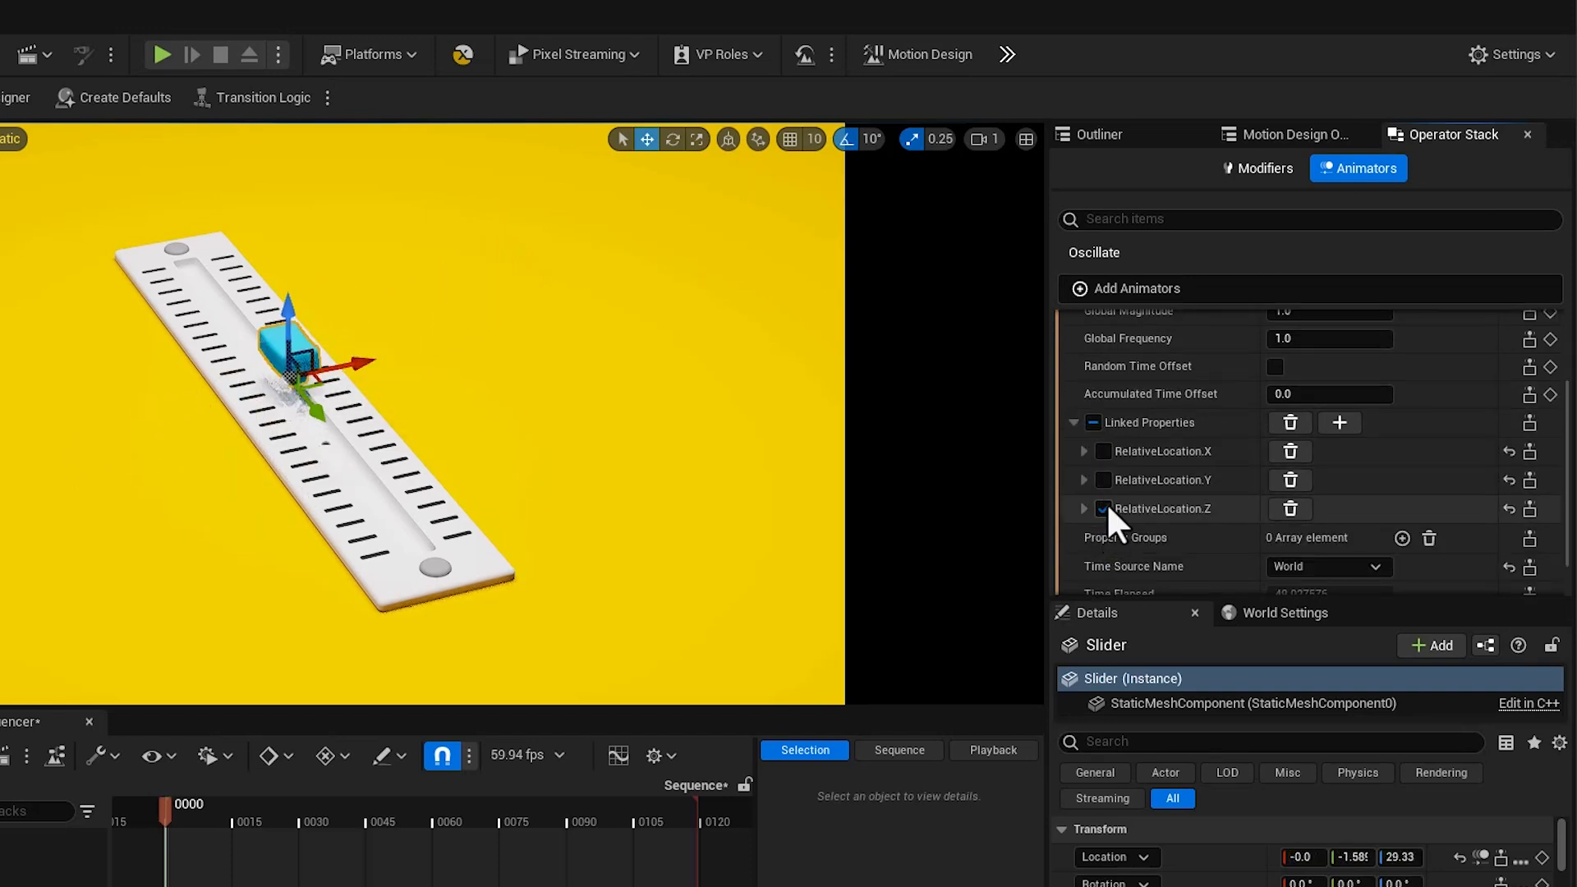
pyautogui.click(1104, 478)
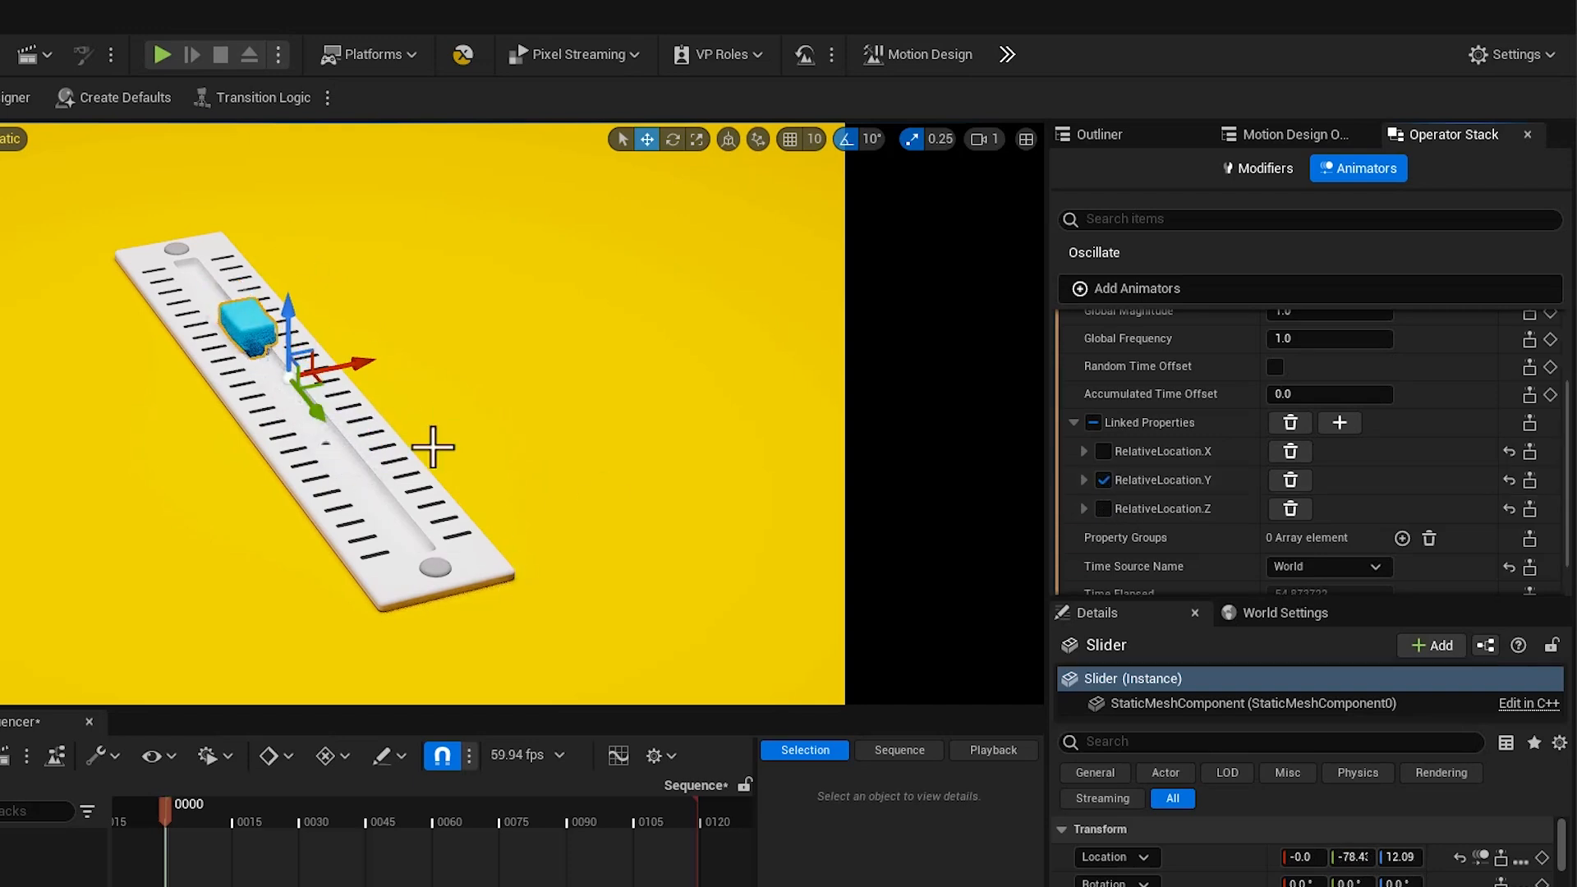
# - Try the Cosine and Sawtooth oscillate functions on the Slider's Oscillate_Location animator
pyautogui.scroll(3, 1472, 442)
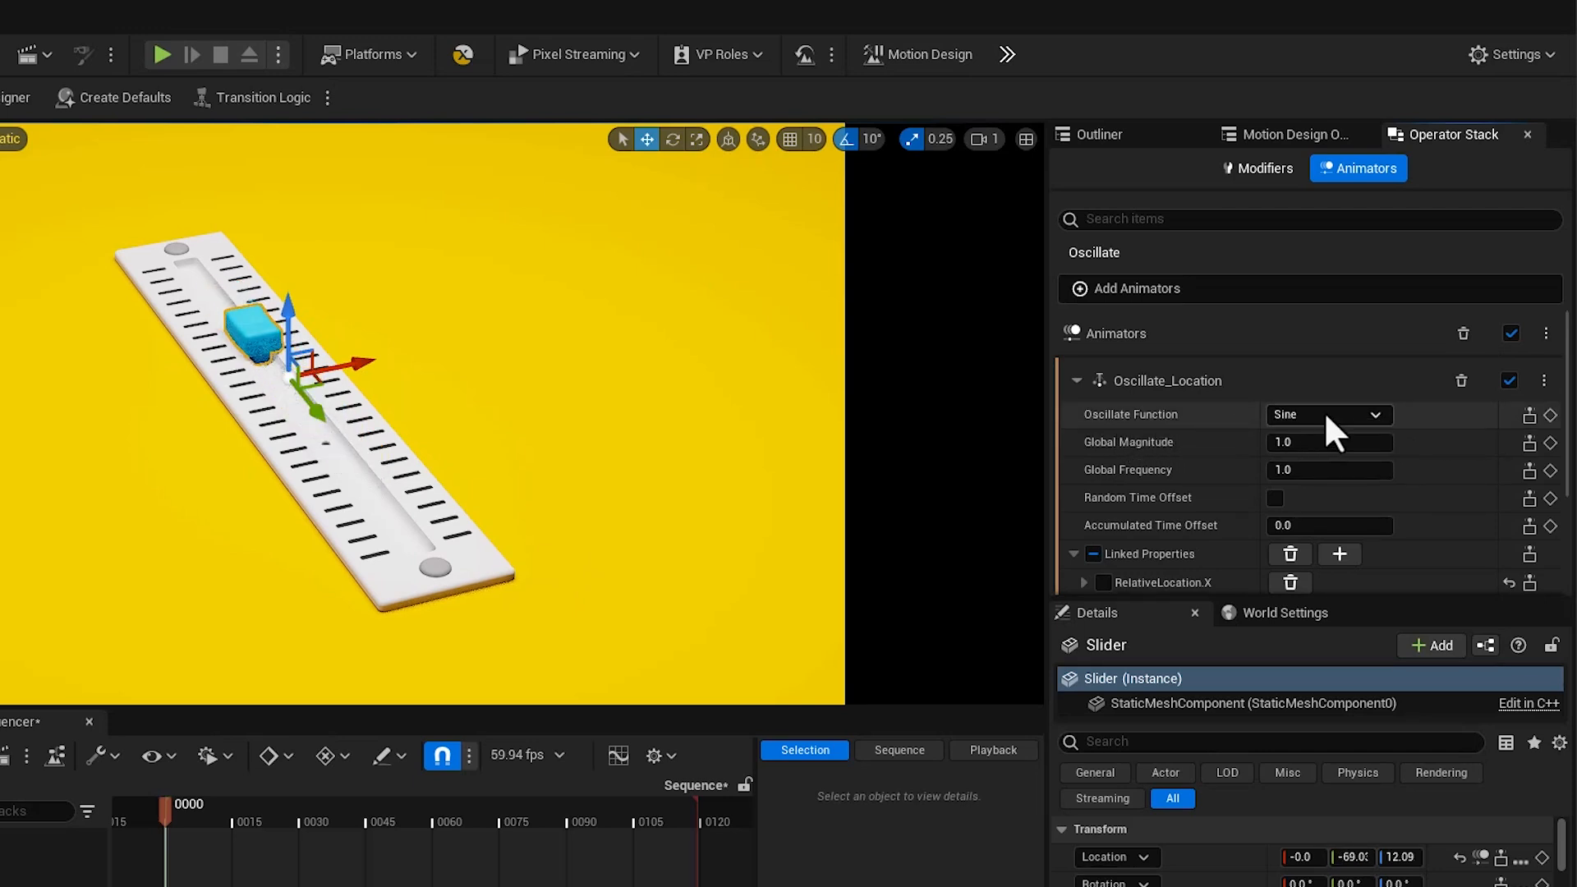
pyautogui.click(1365, 416)
pyautogui.click(1323, 451)
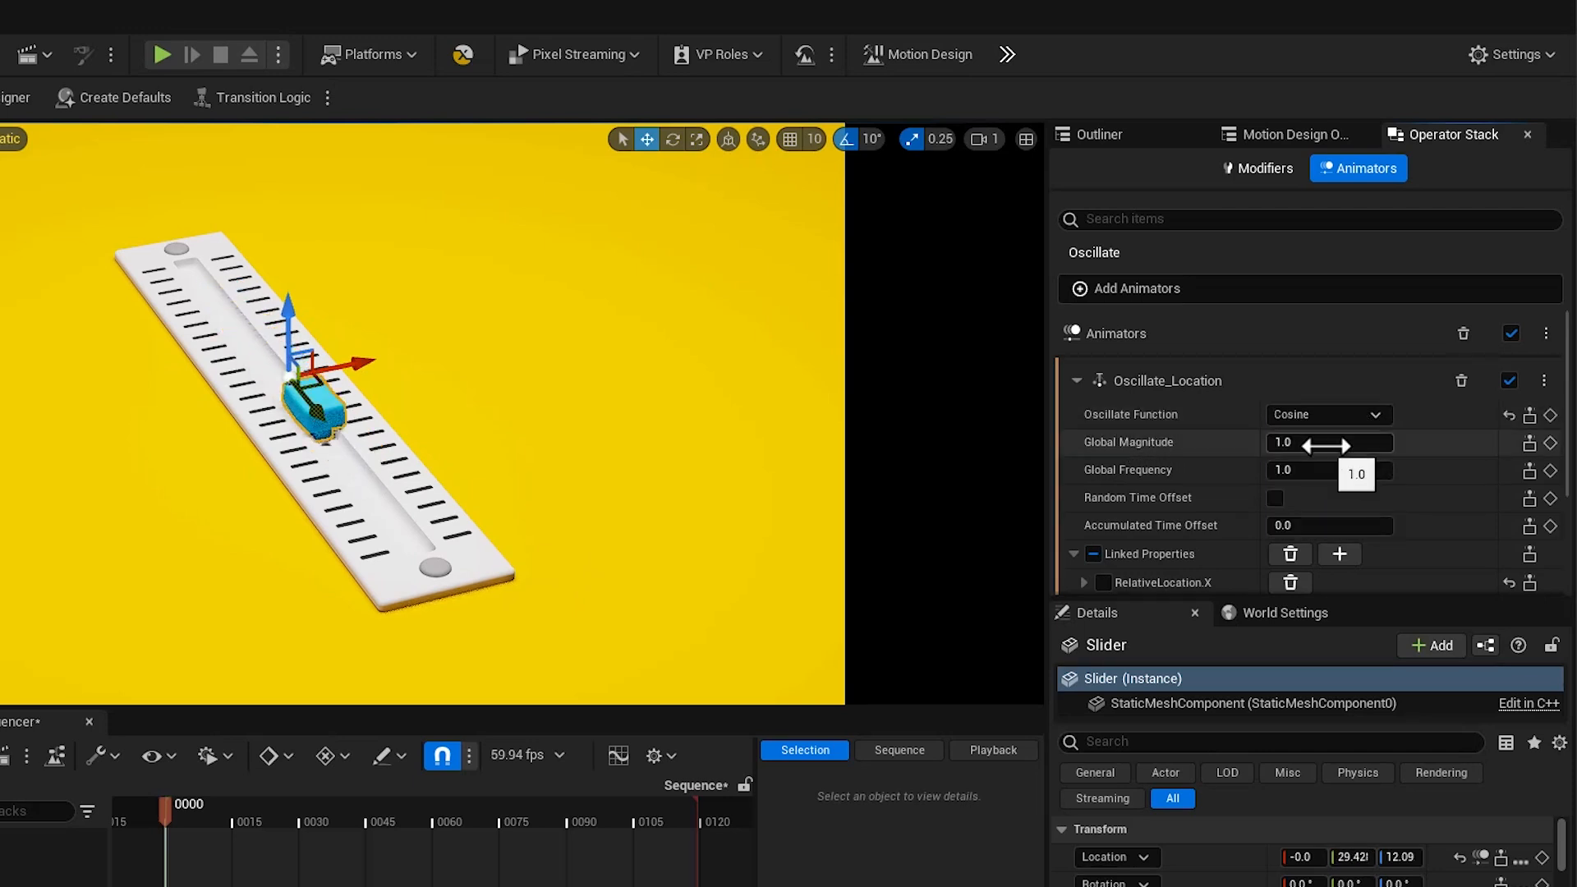
pyautogui.click(1328, 417)
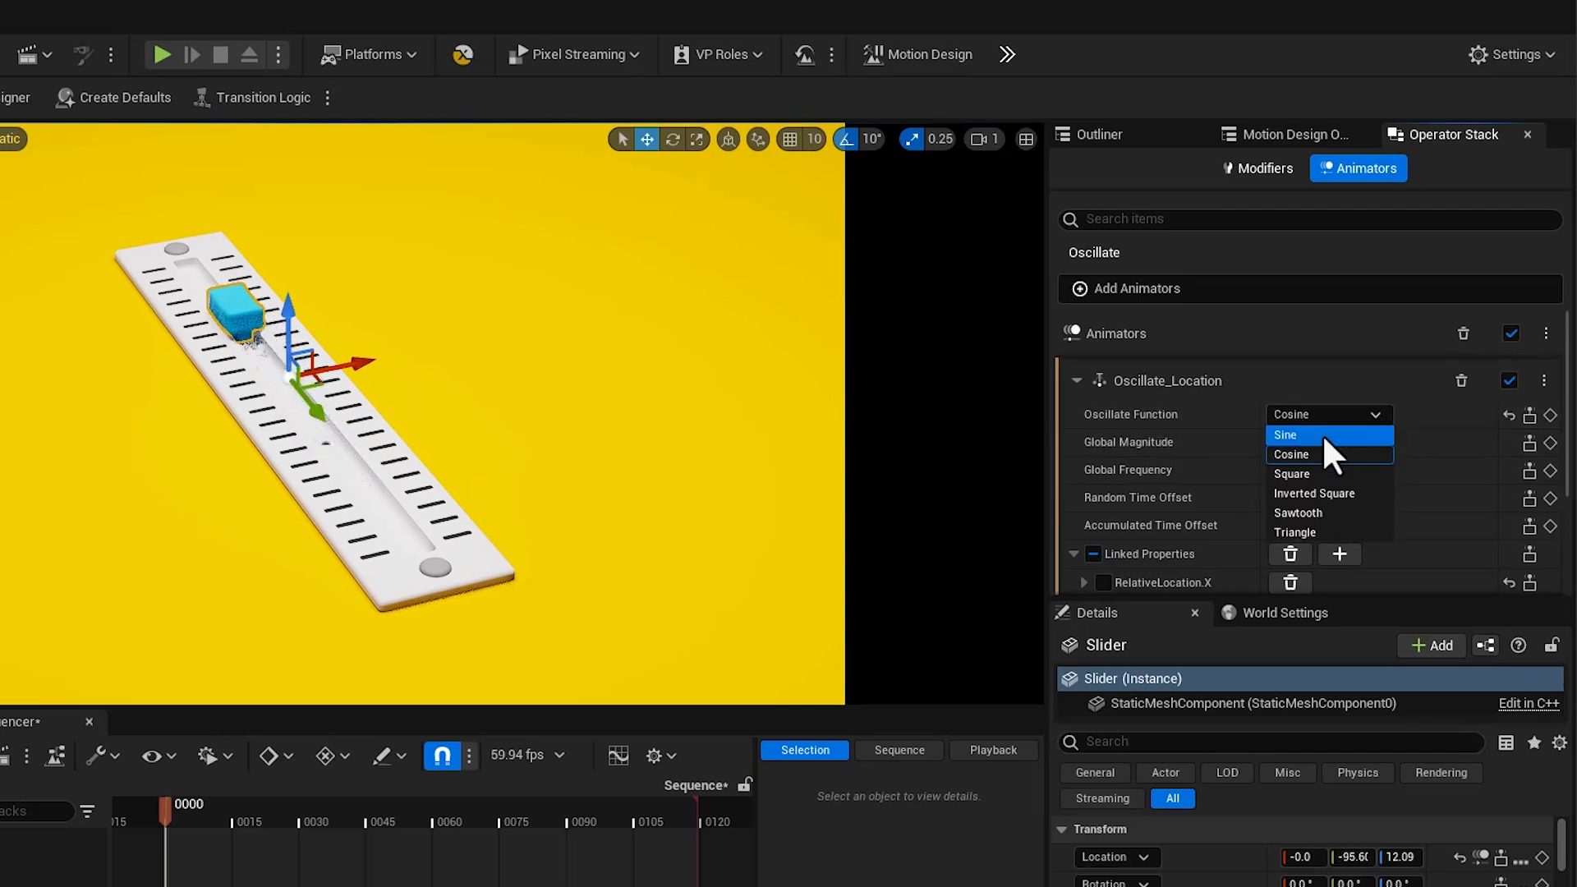
pyautogui.click(1304, 516)
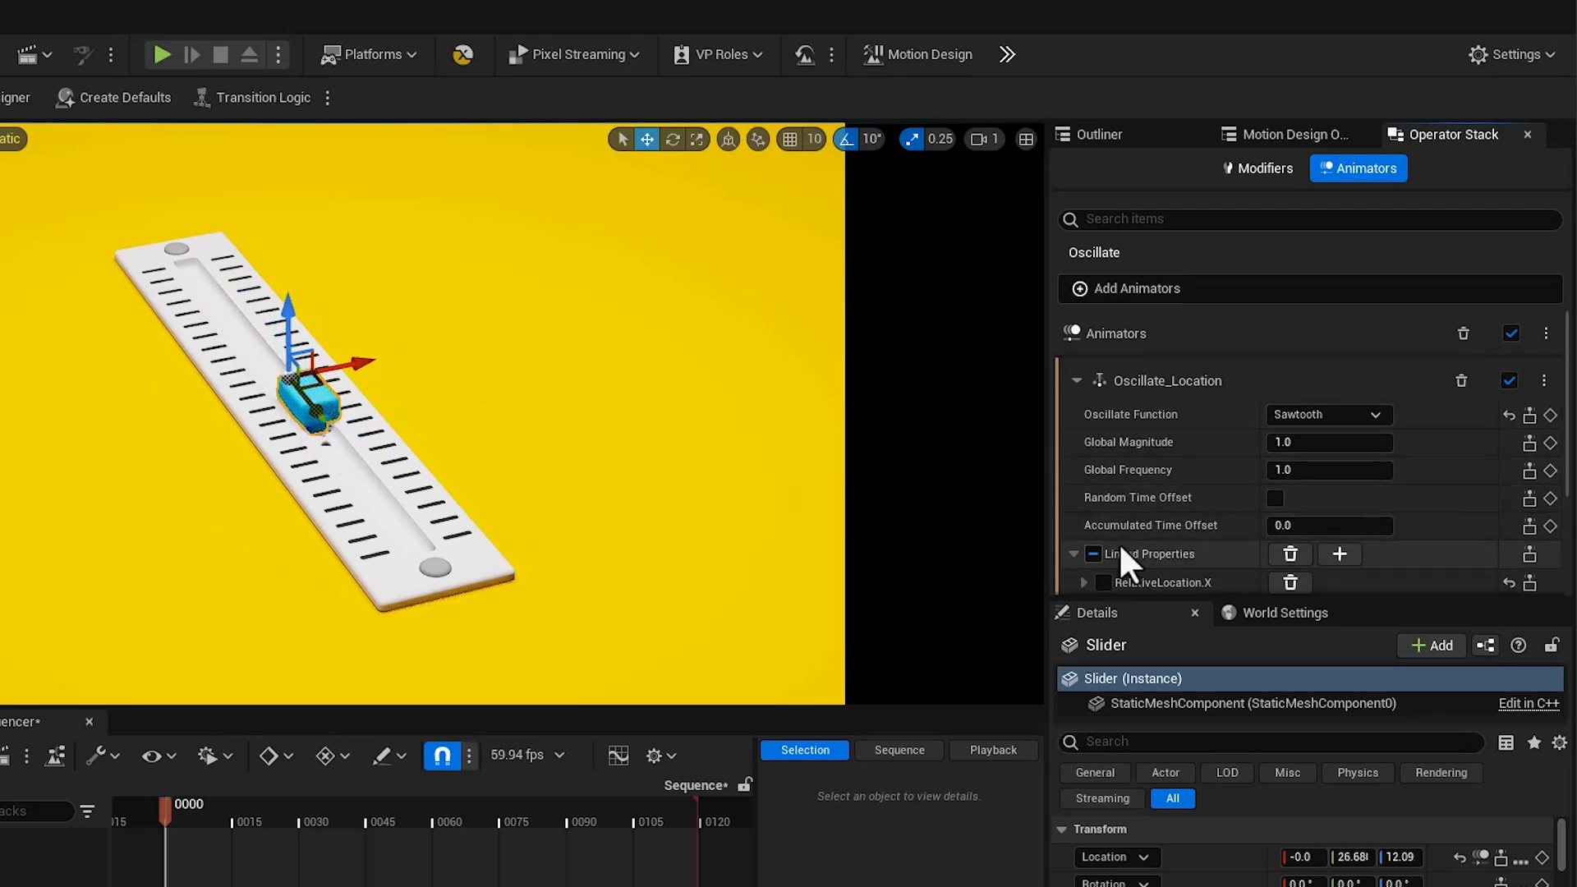
# - Set the Slider's RelativeLocation.Y oscillation to a minimum amplitude of -50 and a maximum amplitude of 50
pyautogui.scroll(-3, 1125, 540)
pyautogui.click(1086, 513)
pyautogui.scroll(-2, 1232, 526)
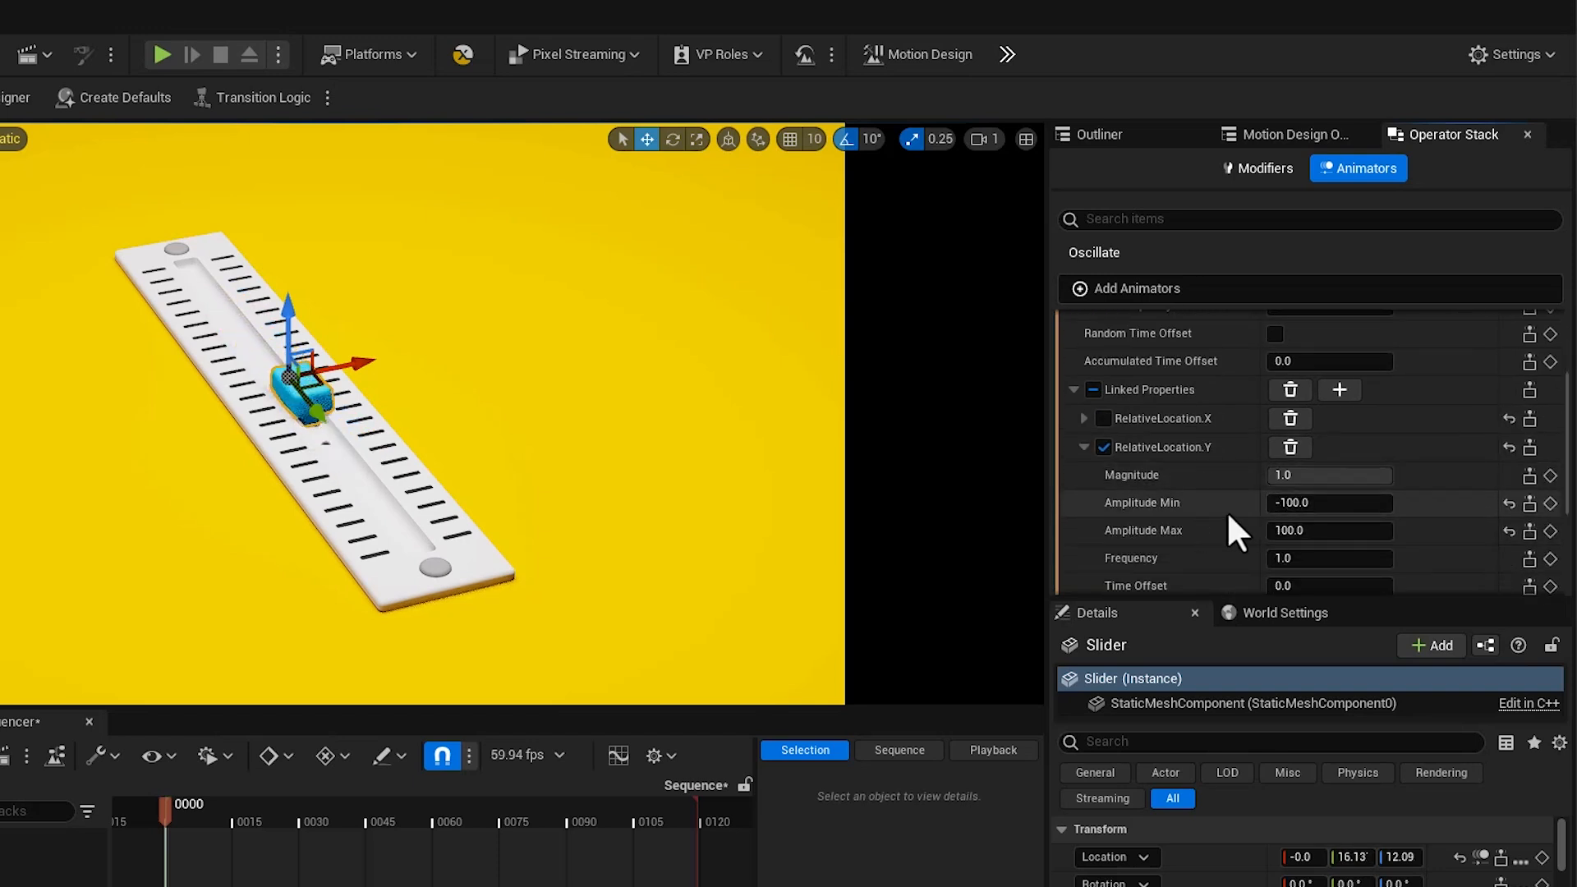
pyautogui.click(1330, 503)
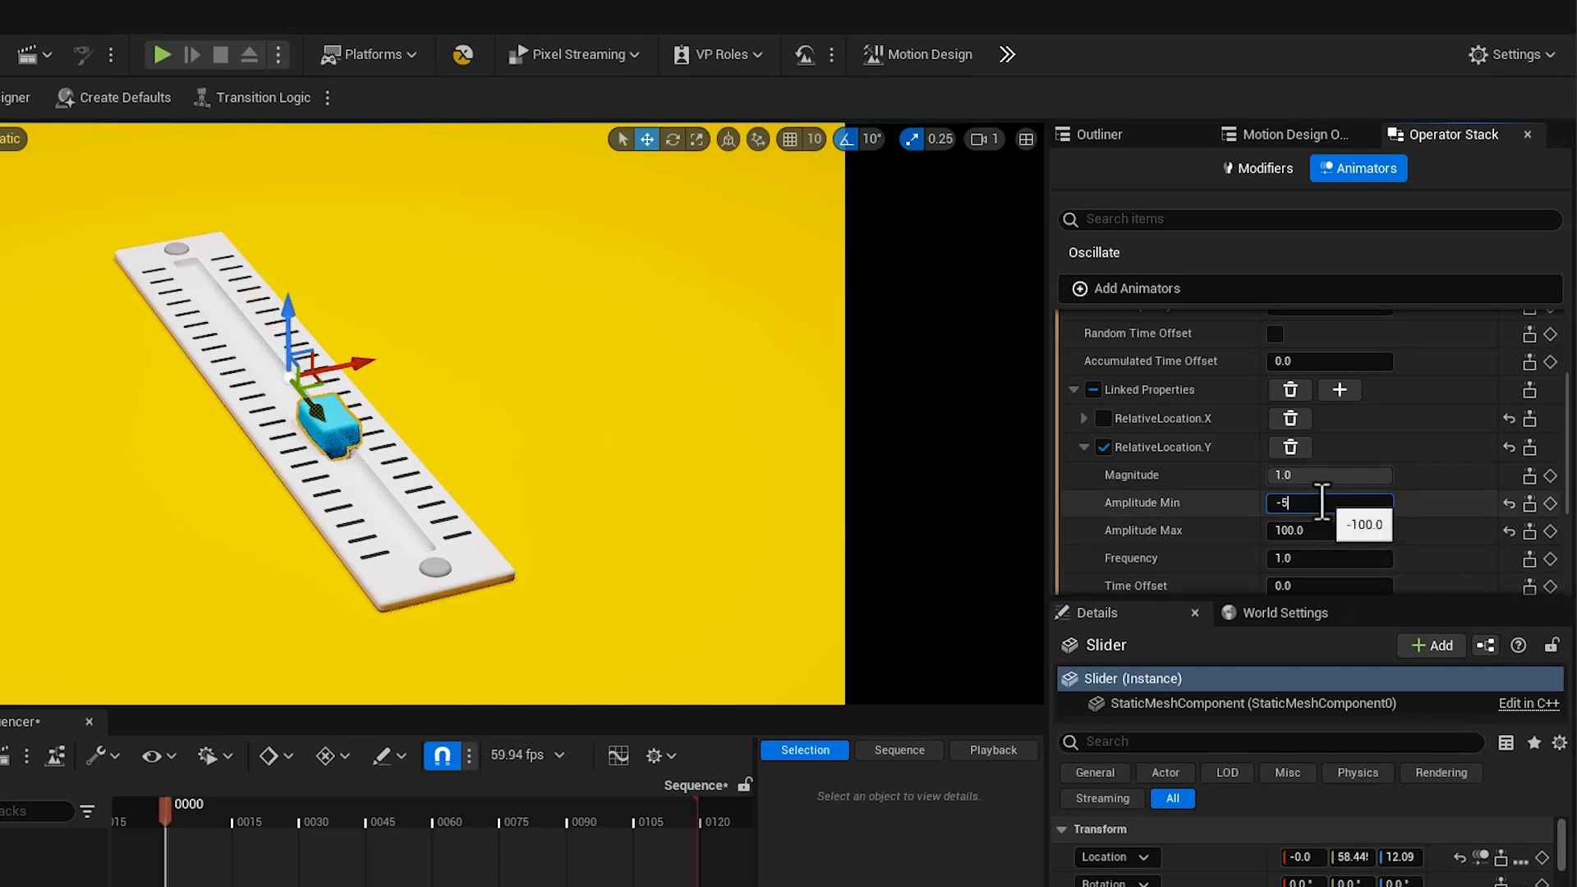
pyautogui.press('Return')
pyautogui.click(1317, 526)
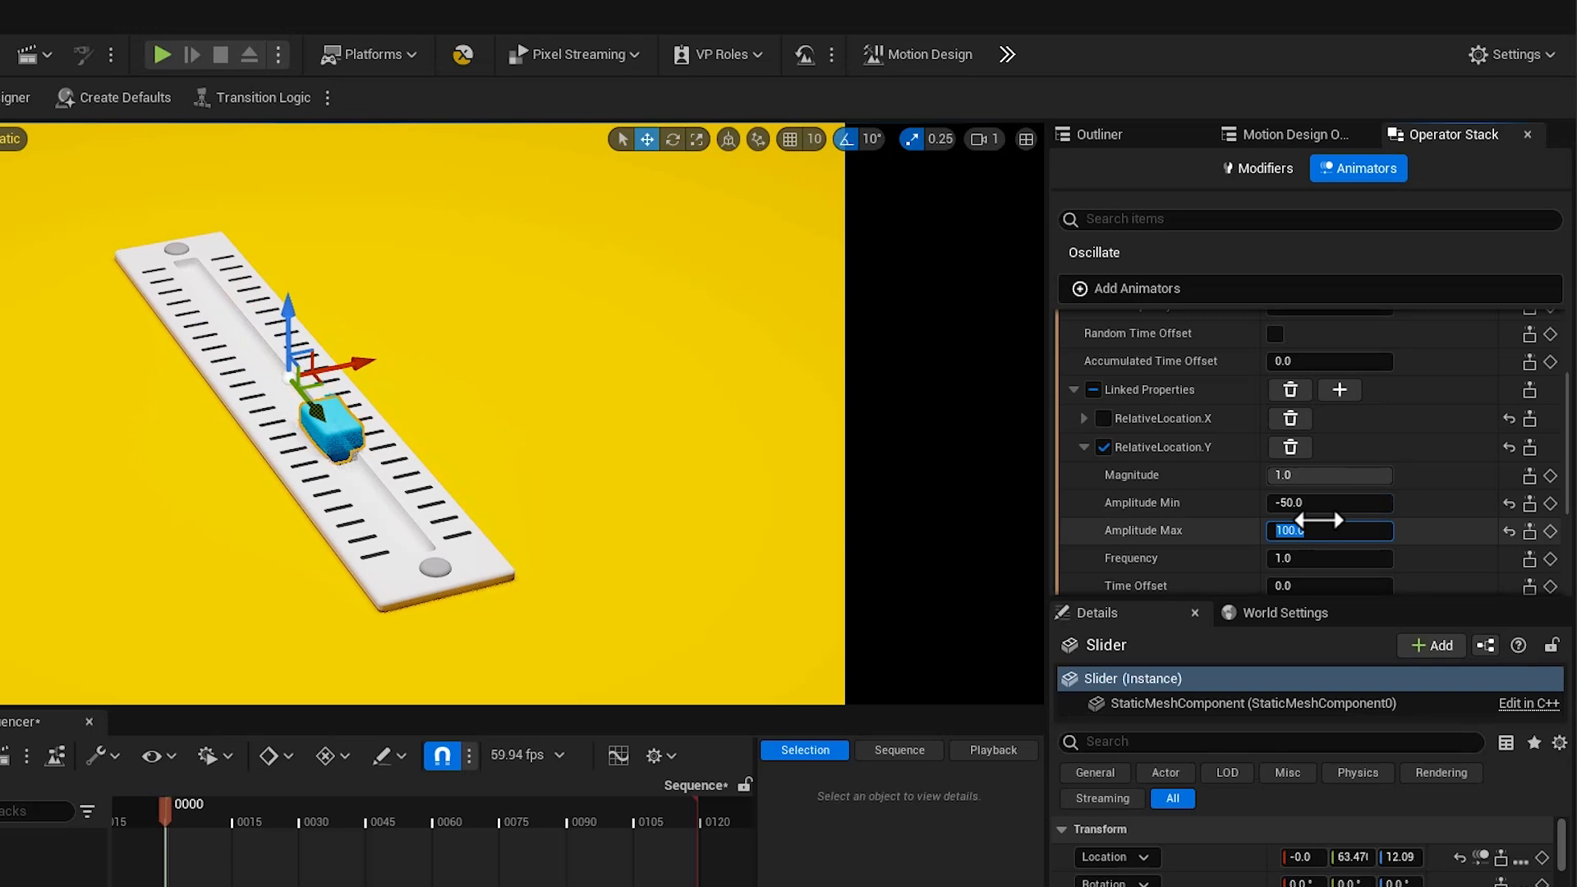
pyautogui.write('50')
pyautogui.press('Return')
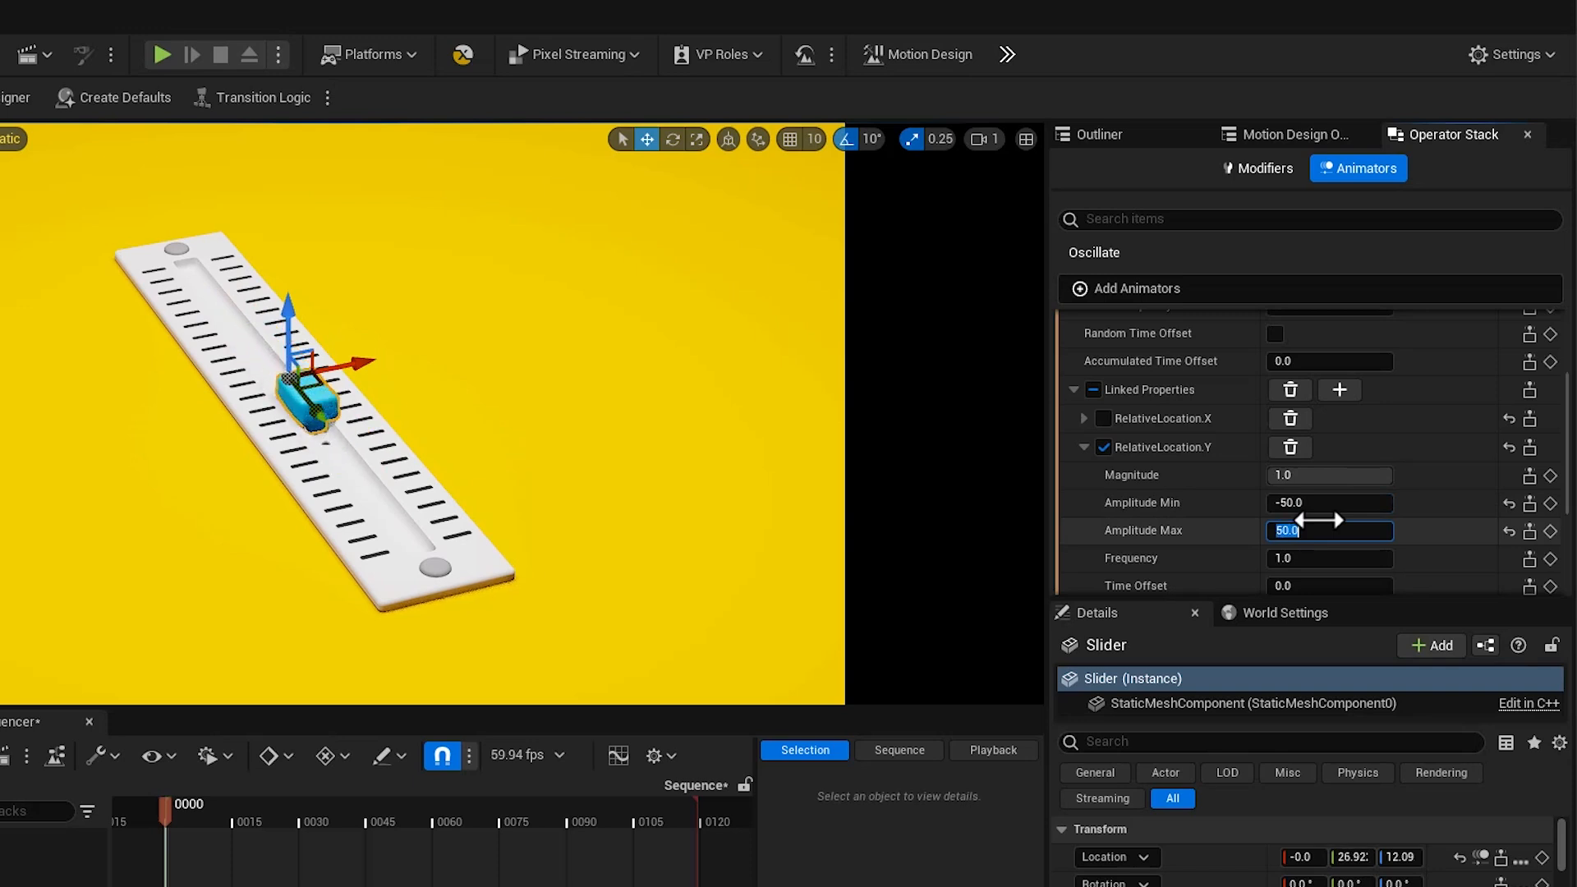
# - Set the oscillate function of the Slider's location animator to Sine
pyautogui.scroll(3, 1388, 427)
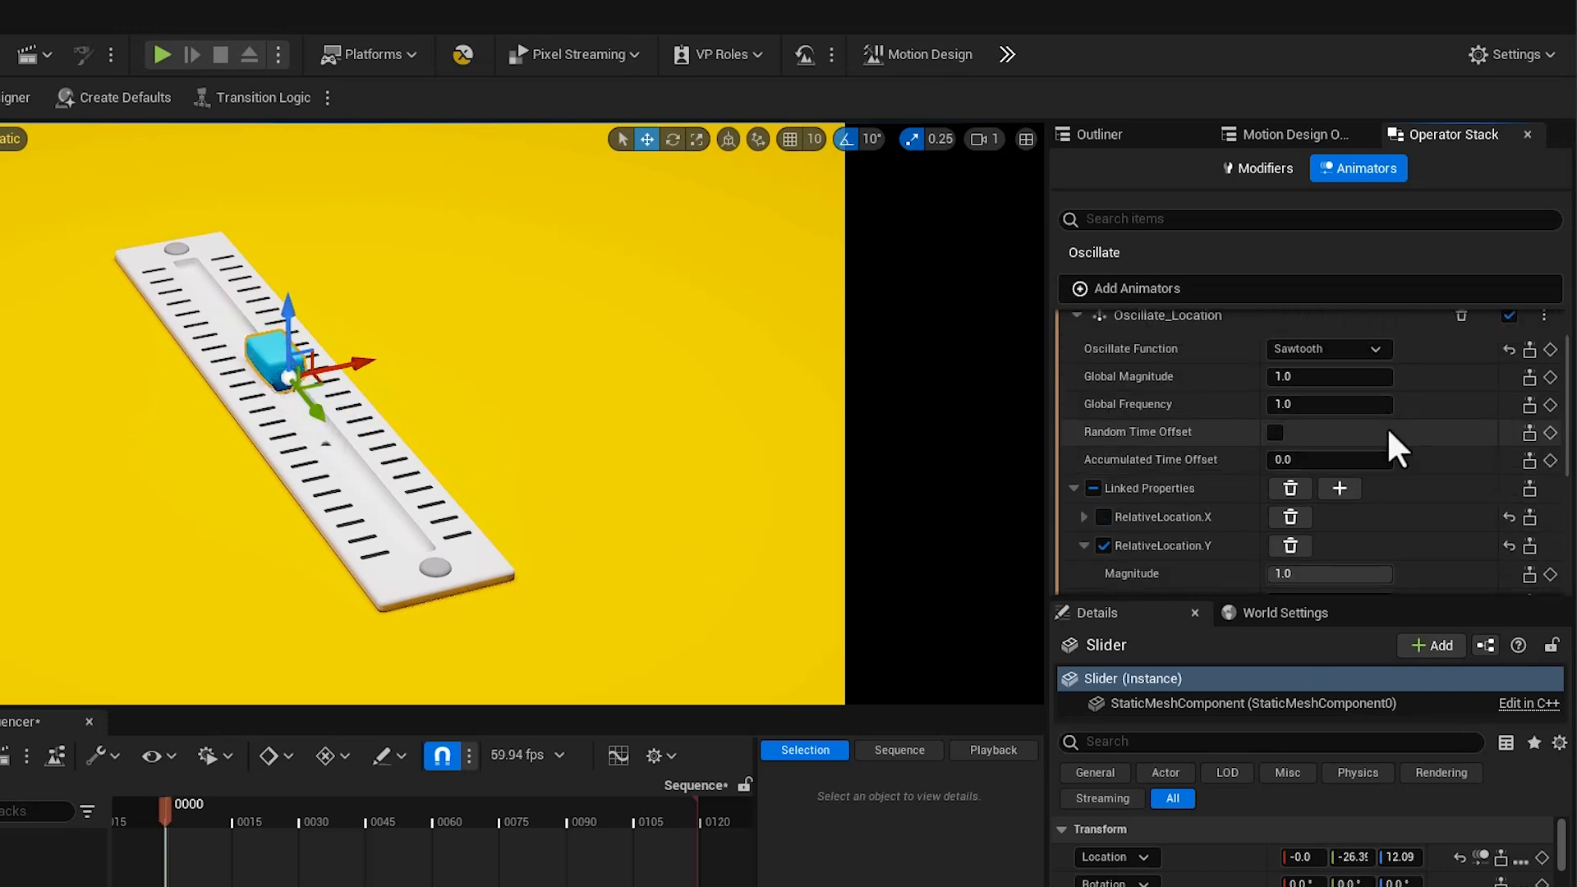
pyautogui.click(1369, 353)
pyautogui.click(1314, 370)
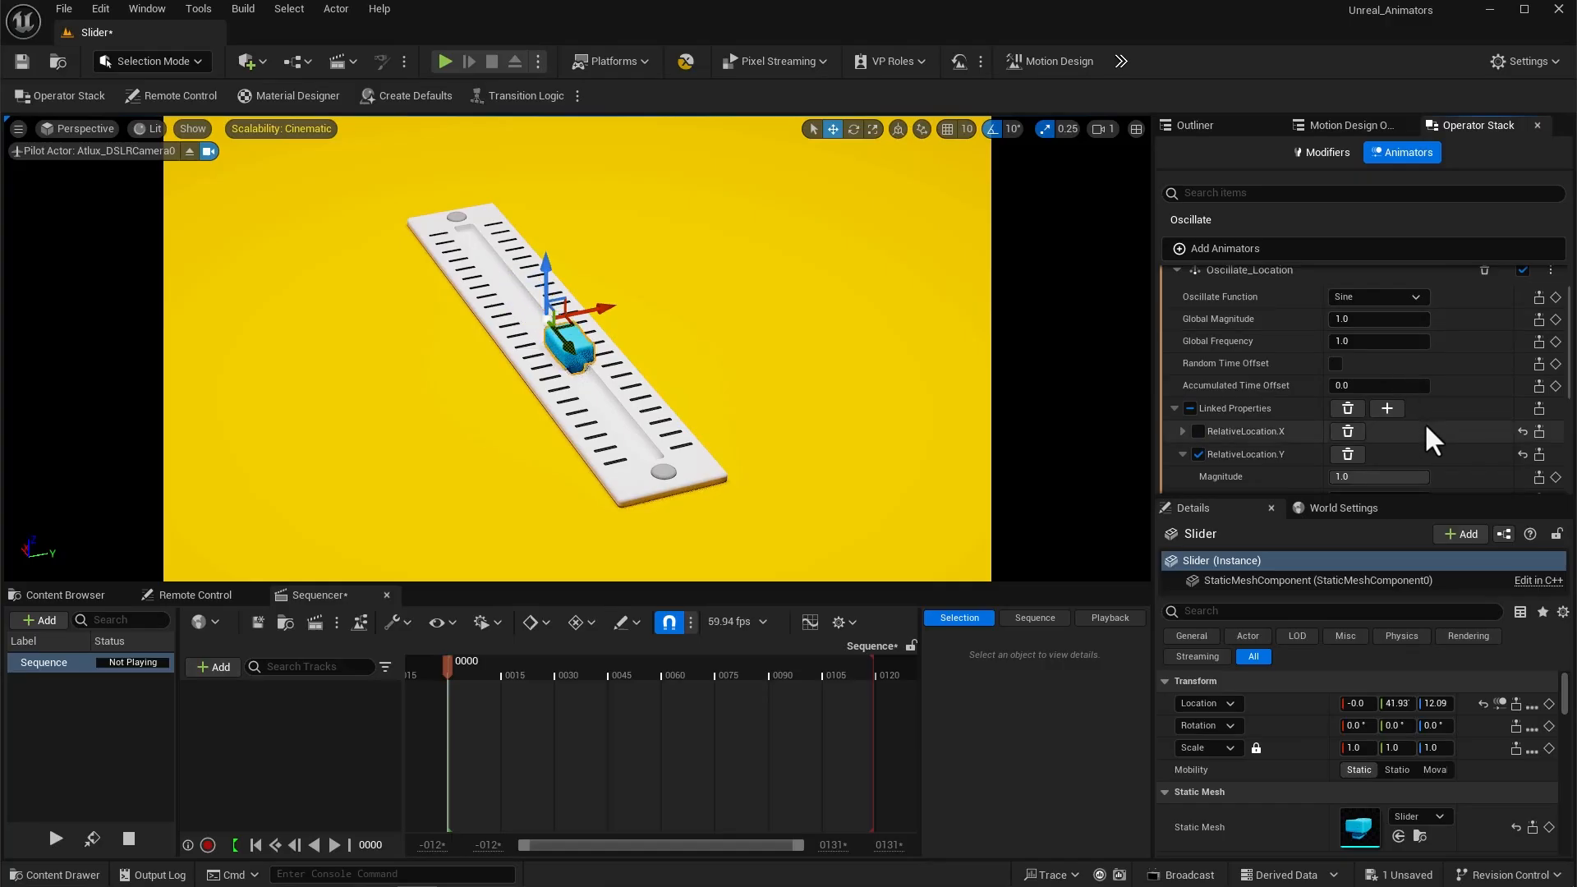
pyautogui.scroll(-3, 1424, 426)
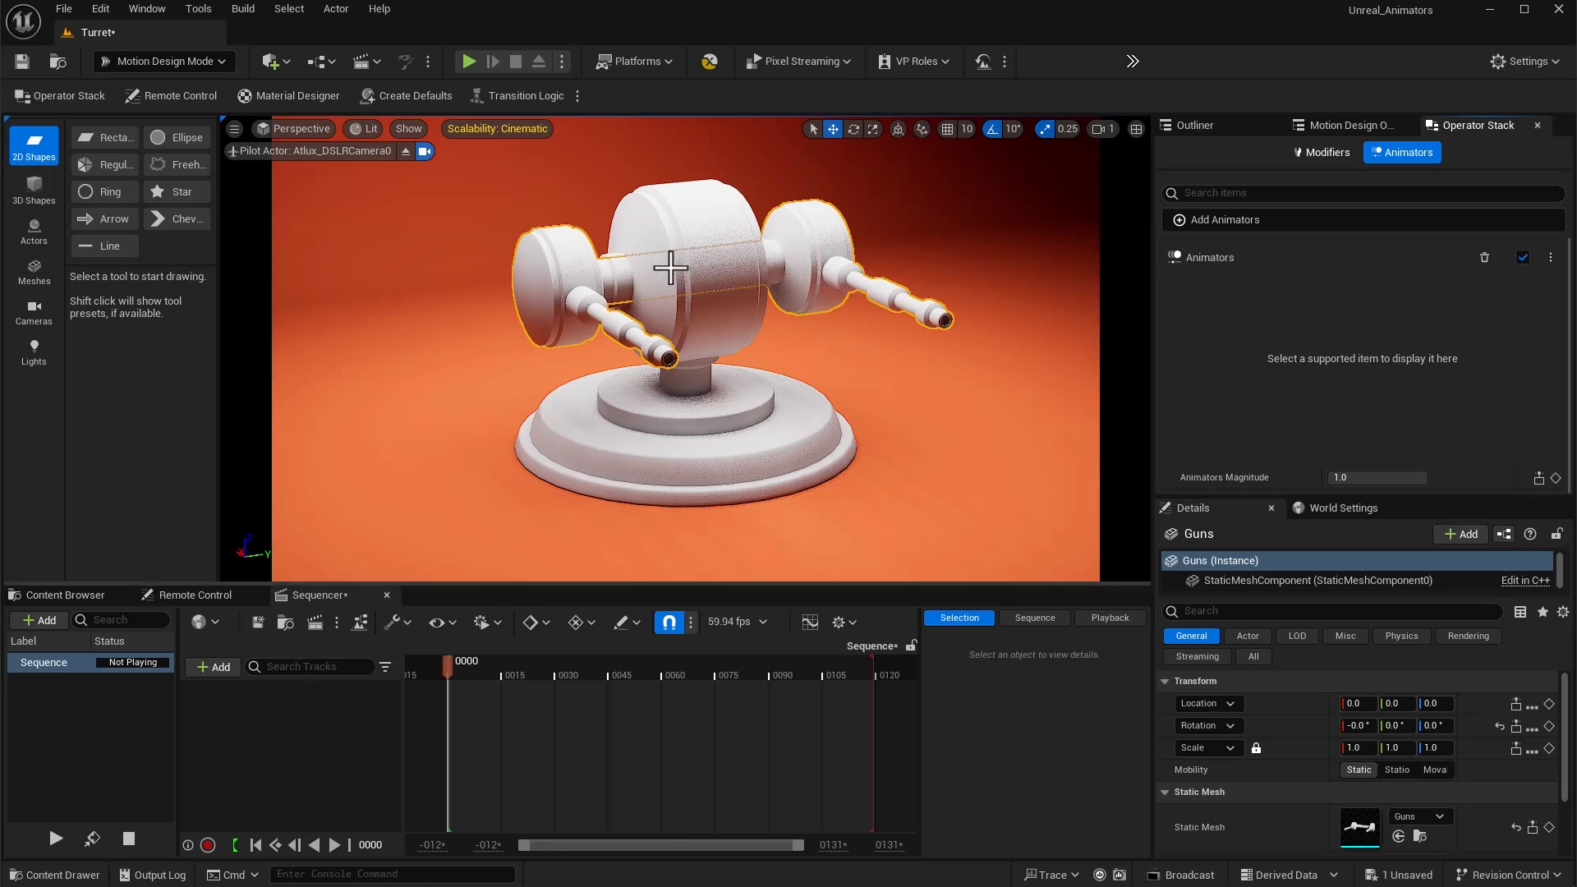
# - Add an Oscillate animator with the Rotation preset to the turret's Guns
pyautogui.press('Escape')
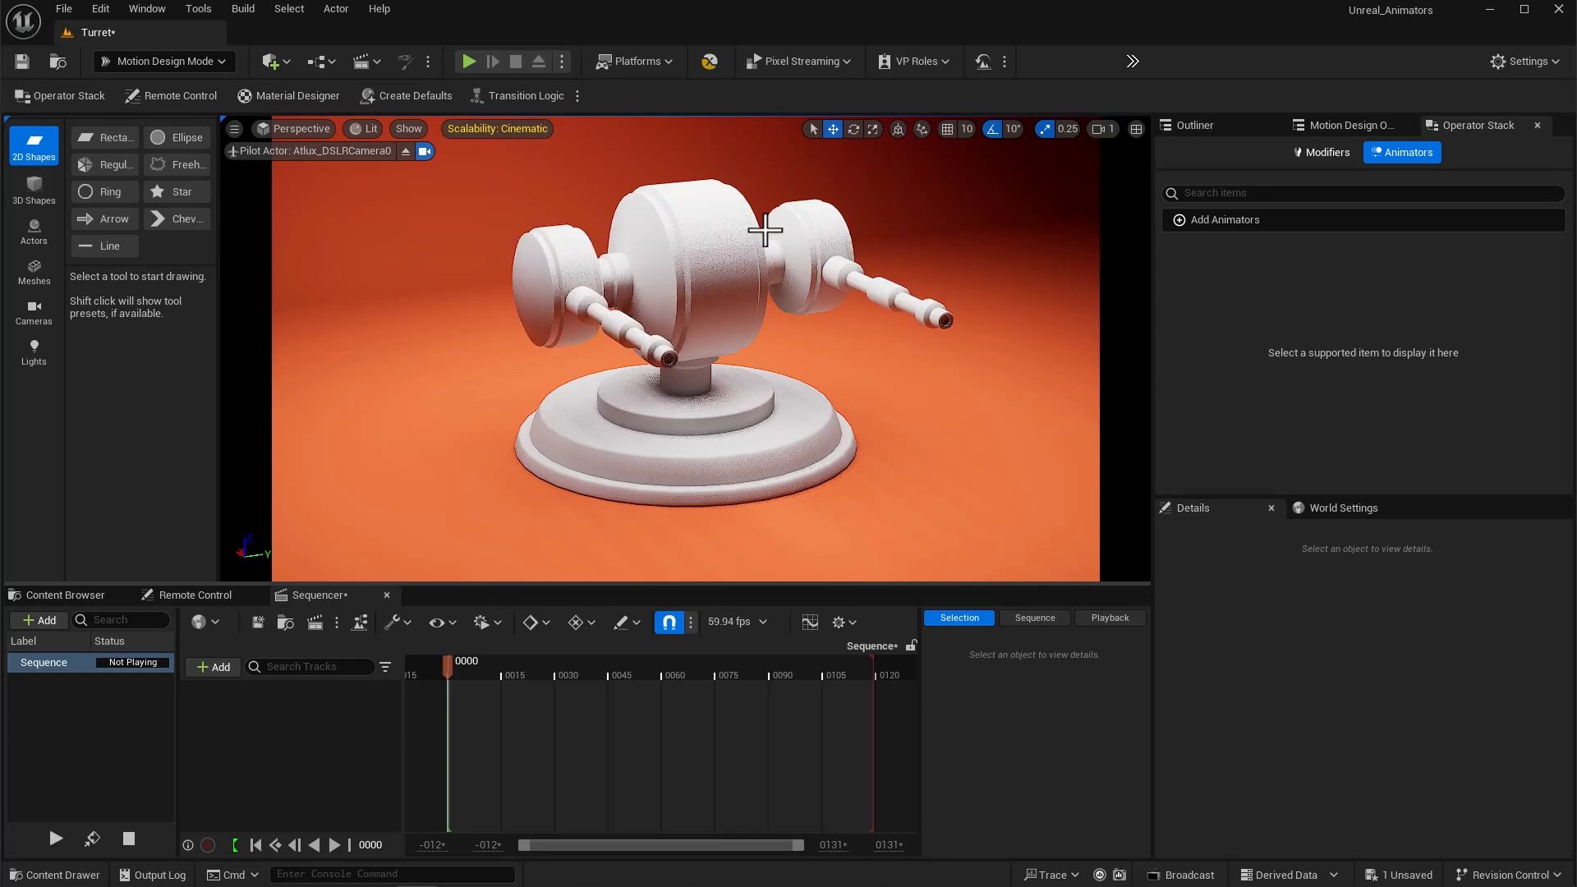
pyautogui.click(723, 246)
pyautogui.click(782, 452)
pyautogui.click(835, 246)
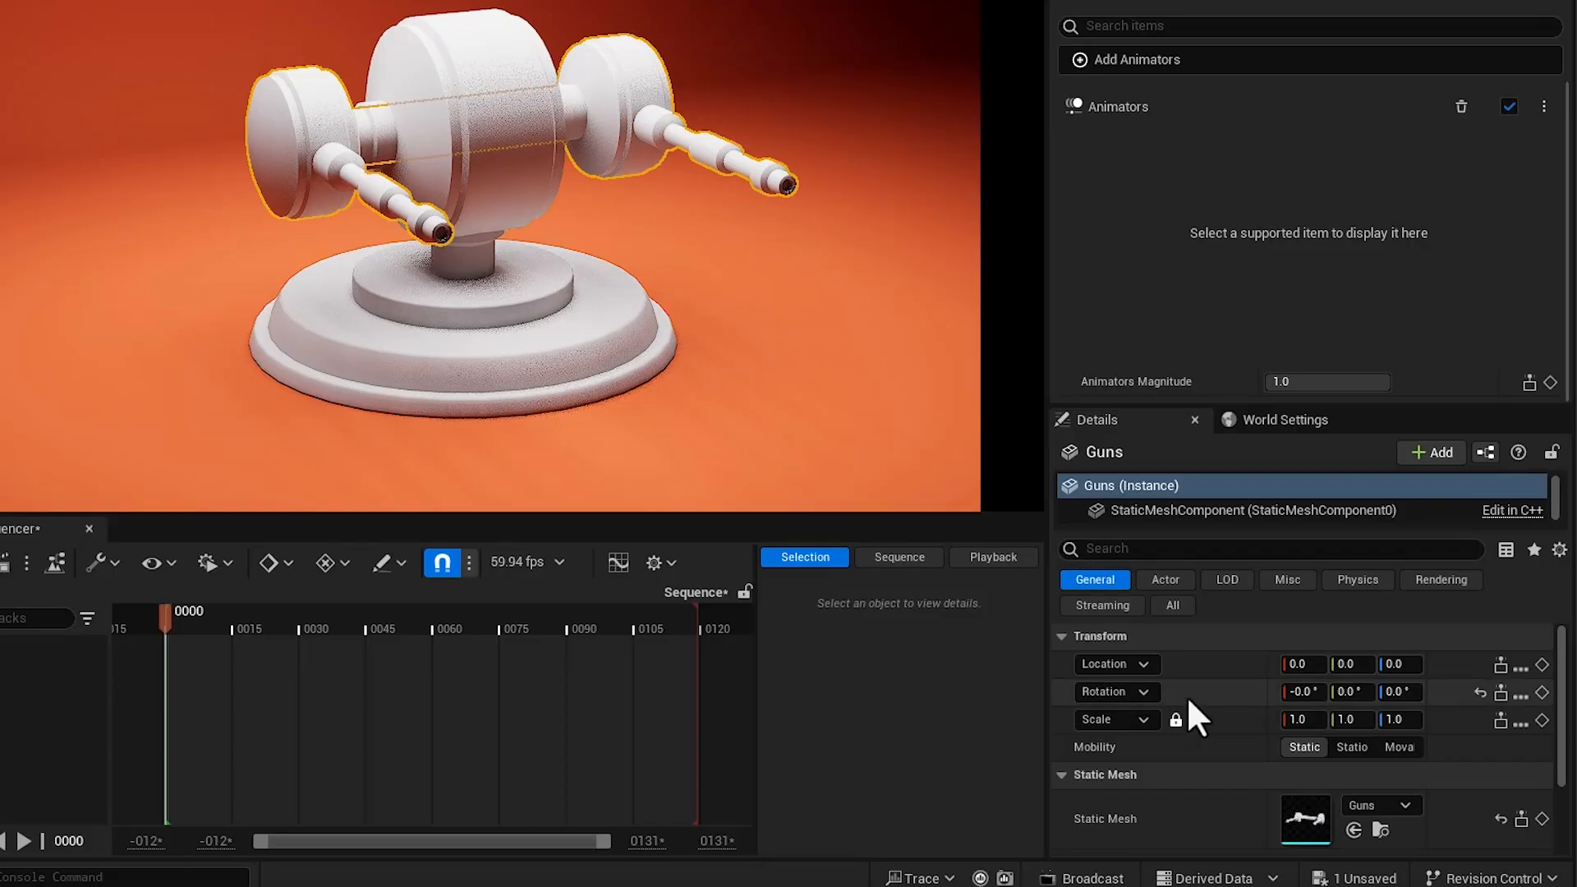
pyautogui.rightClick(1273, 722)
pyautogui.moveTo(1288, 699)
pyautogui.moveTo(1241, 580)
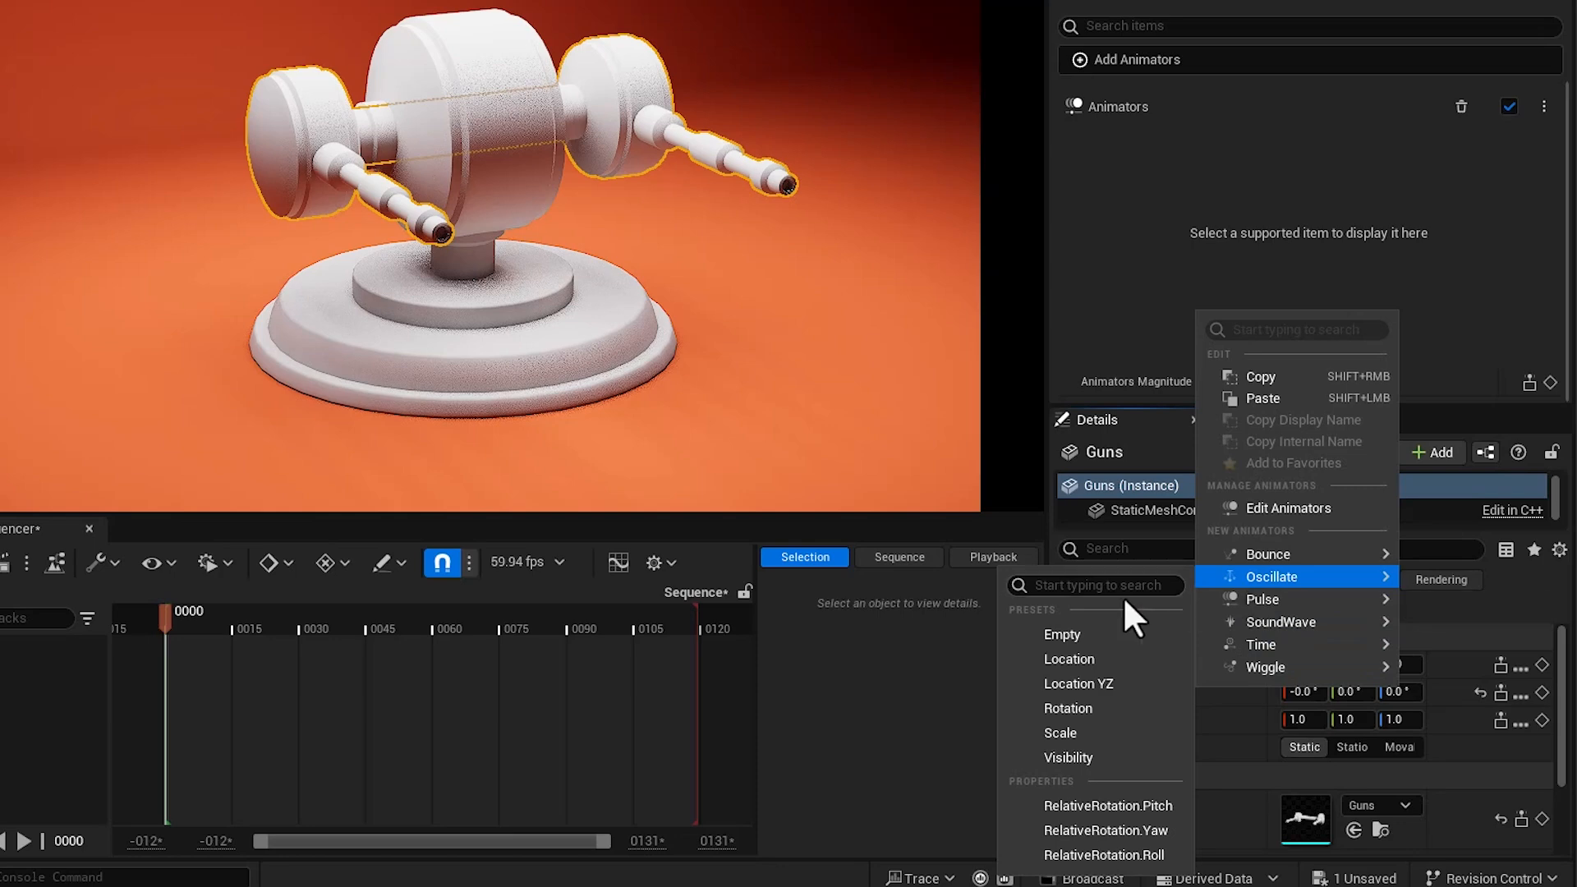
pyautogui.click(1083, 705)
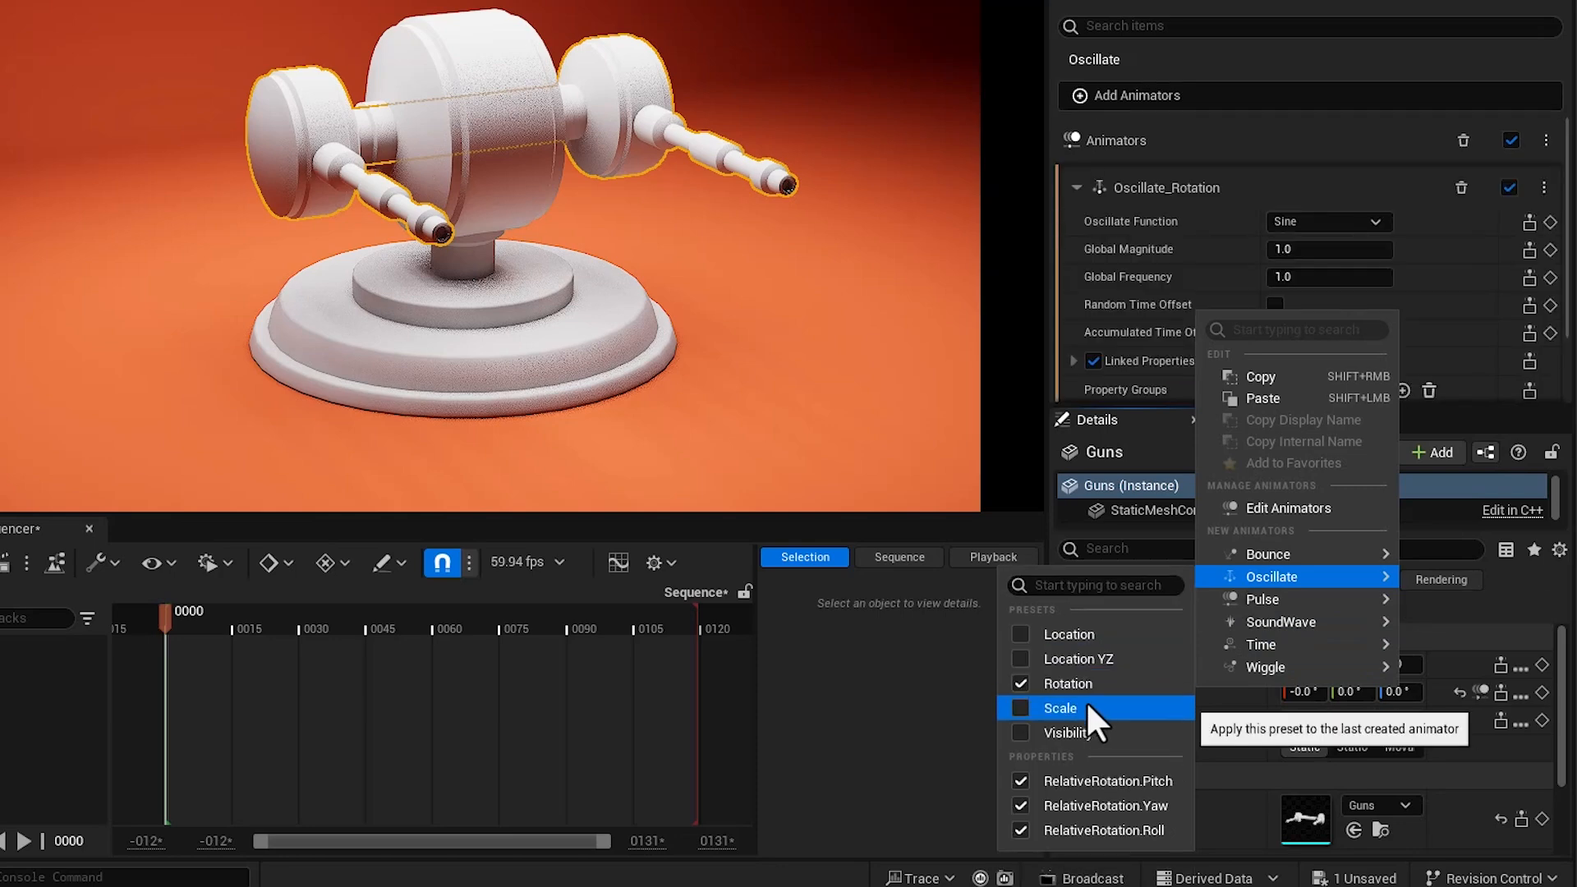
pyautogui.moveTo(1199, 582)
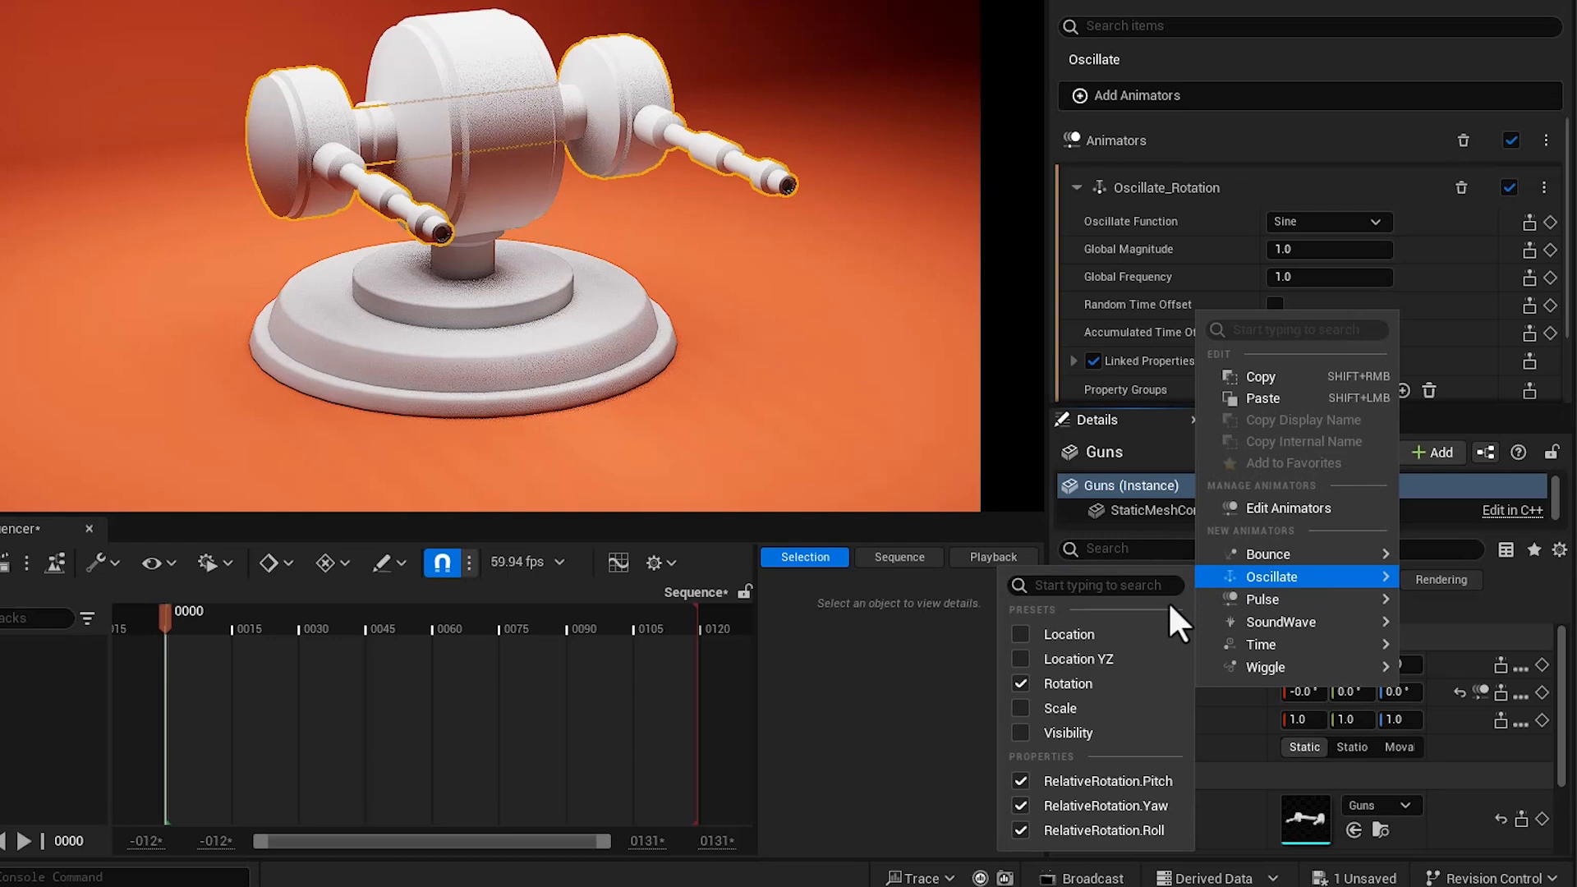
# - Disable all linked properties of the Guns' Oscillate_Rotation animator except RelativeRotation.Roll
pyautogui.click(1094, 360)
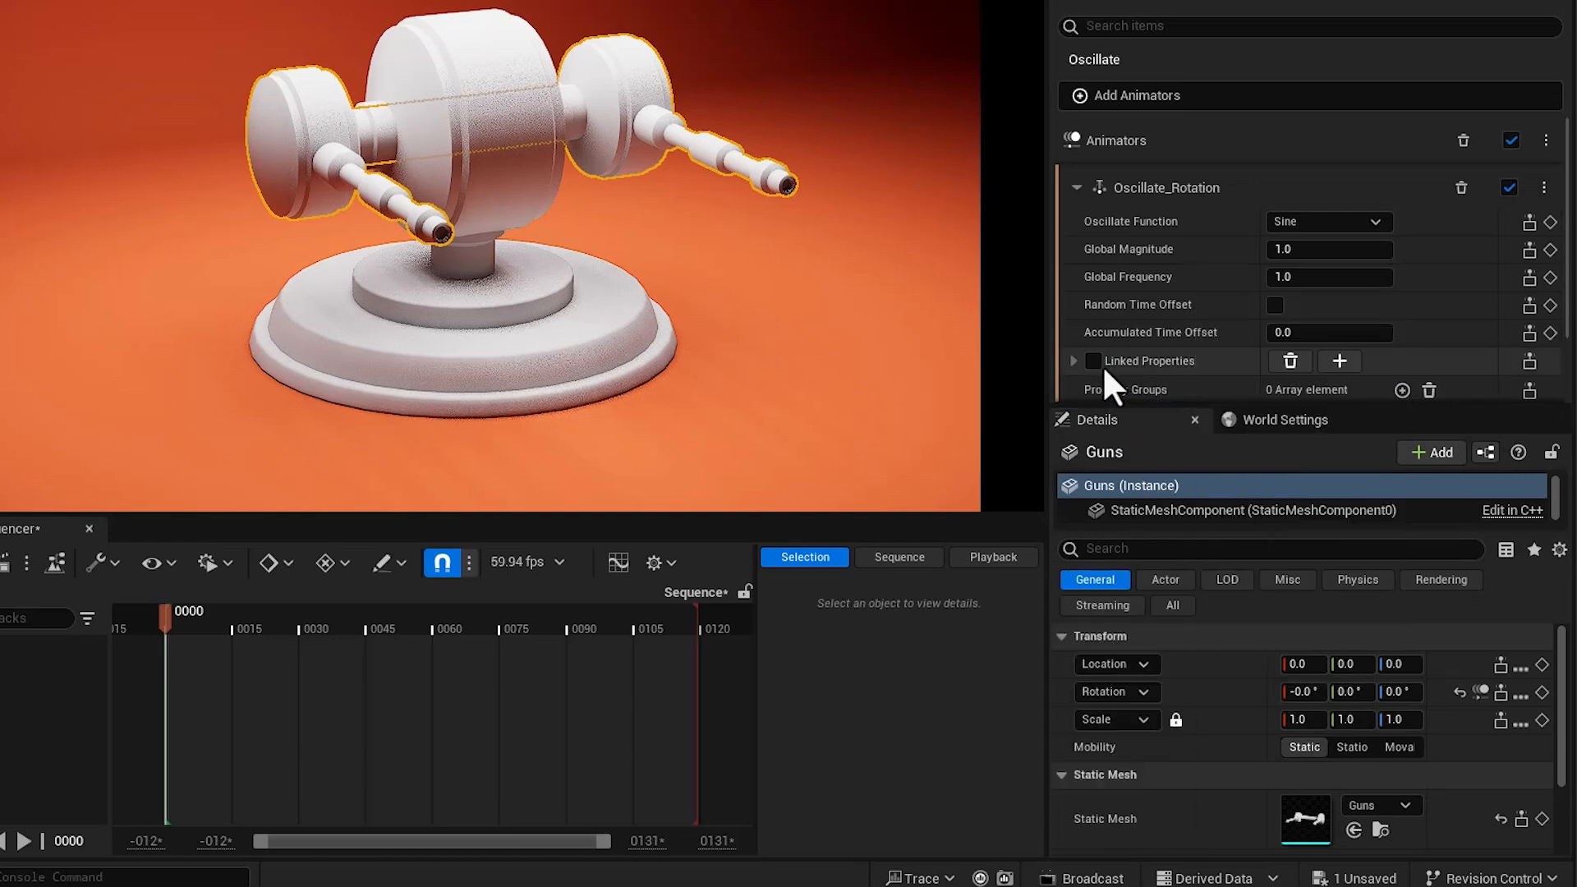
pyautogui.click(1092, 359)
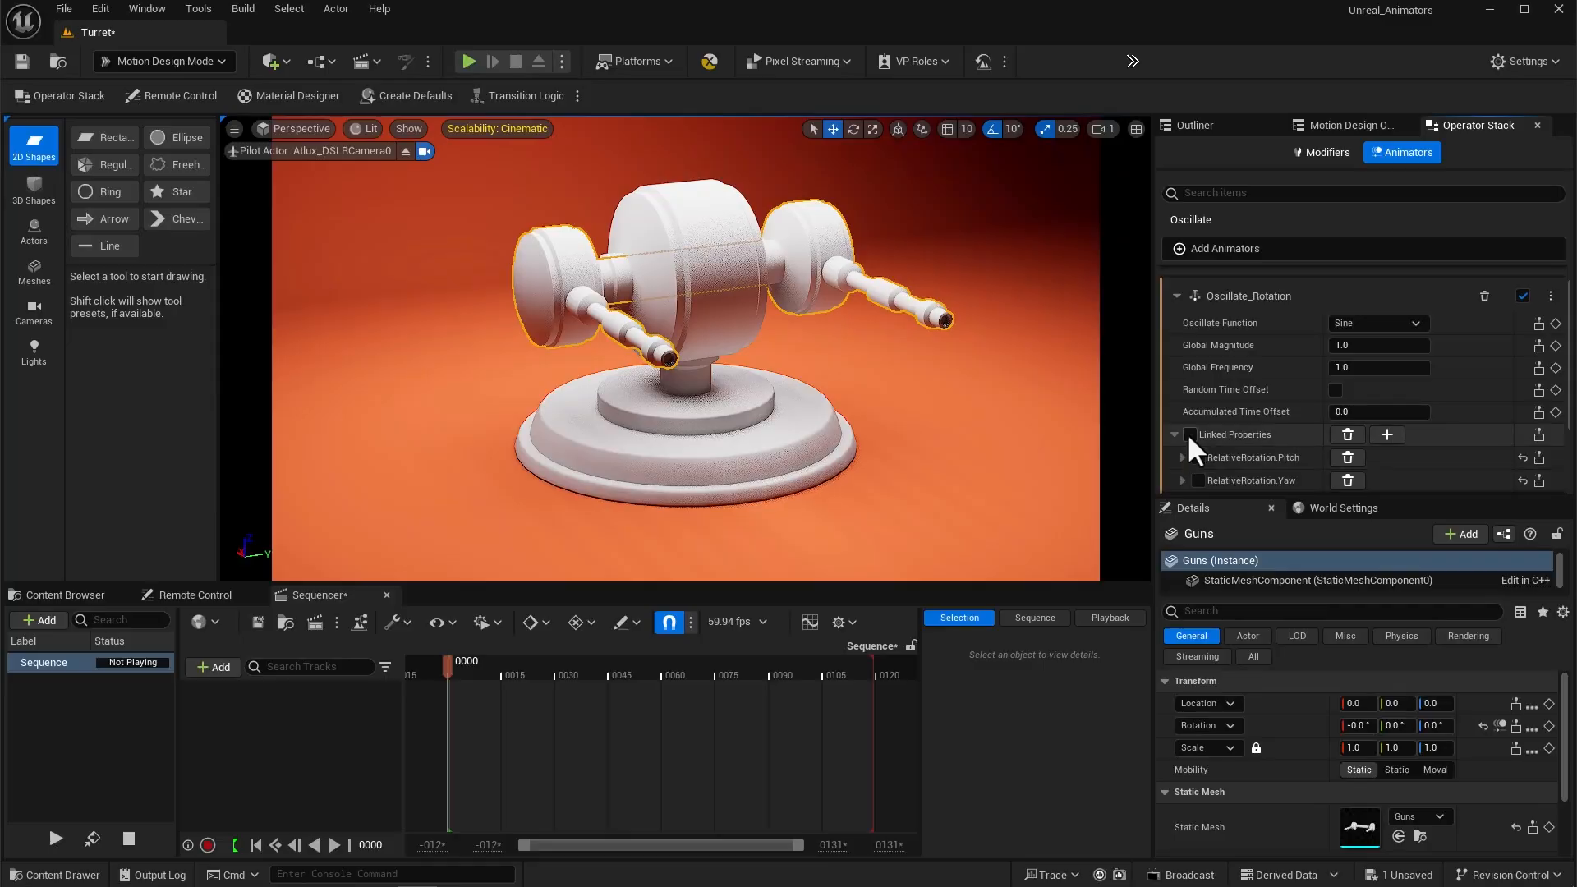
pyautogui.click(1190, 435)
pyautogui.scroll(-2, 1218, 440)
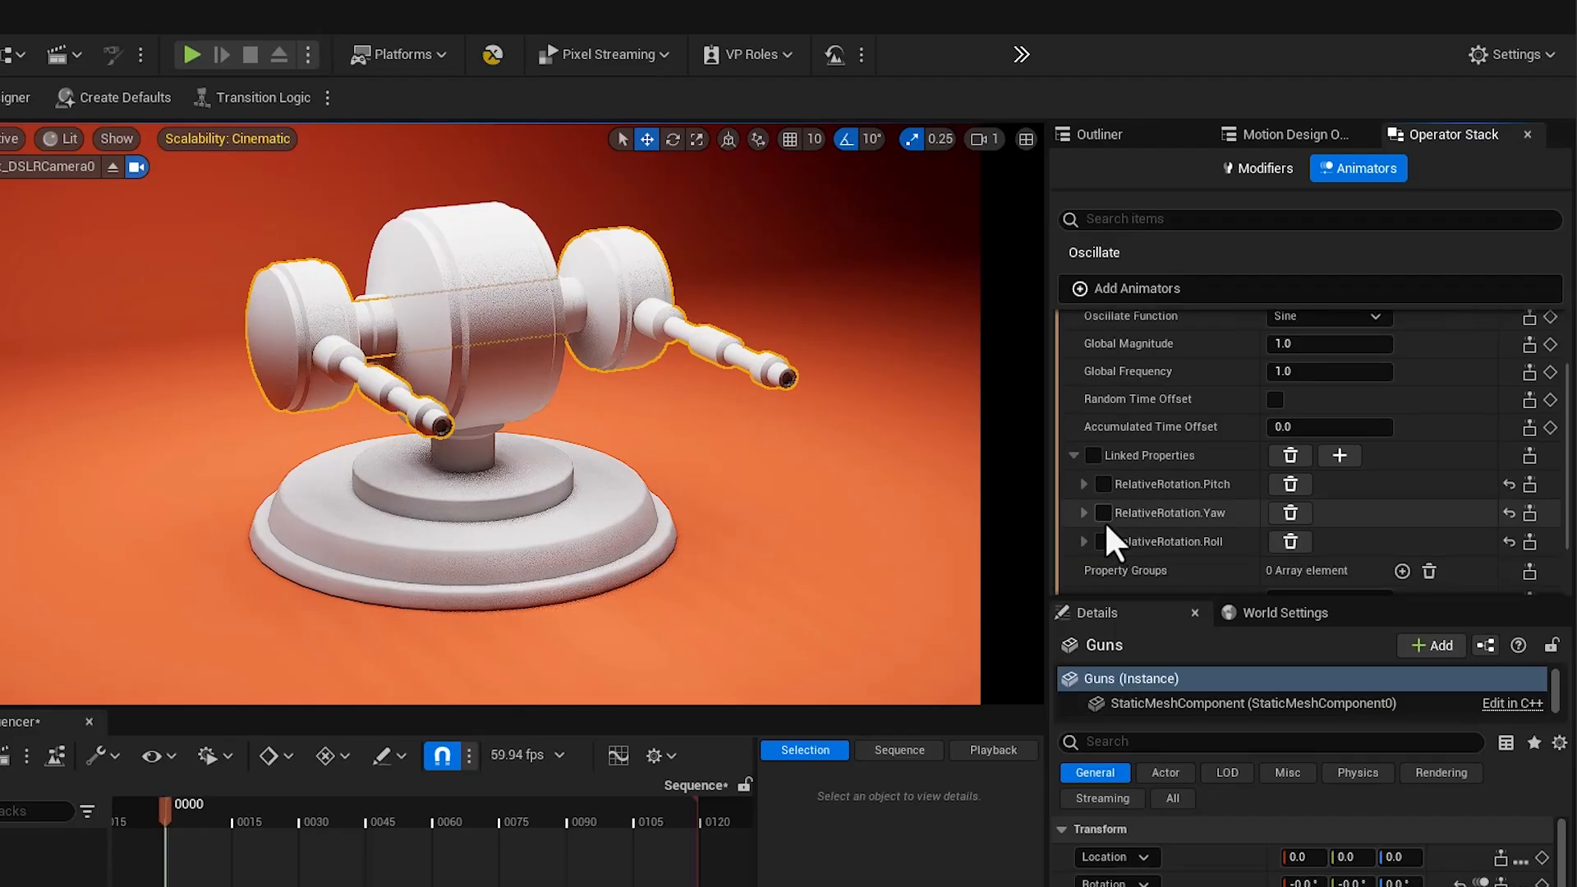
pyautogui.click(1103, 541)
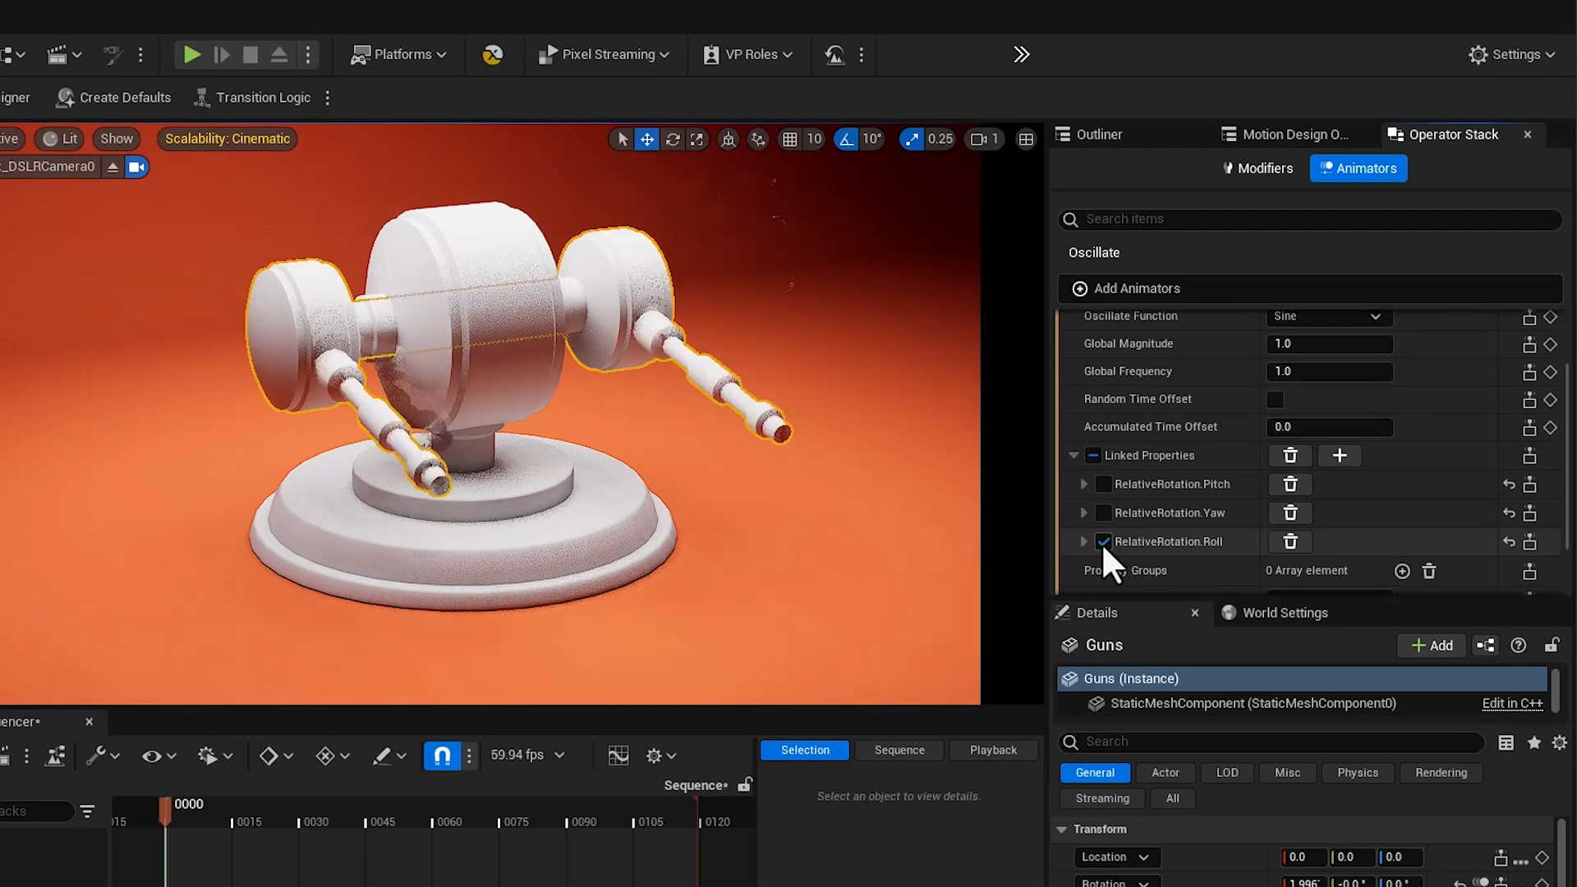
# - Set the Guns' roll oscillation to a minimum amplitude of -20, a maximum amplitude of 20 and a frequency of 0.2
pyautogui.click(1084, 541)
pyautogui.scroll(-3, 1154, 538)
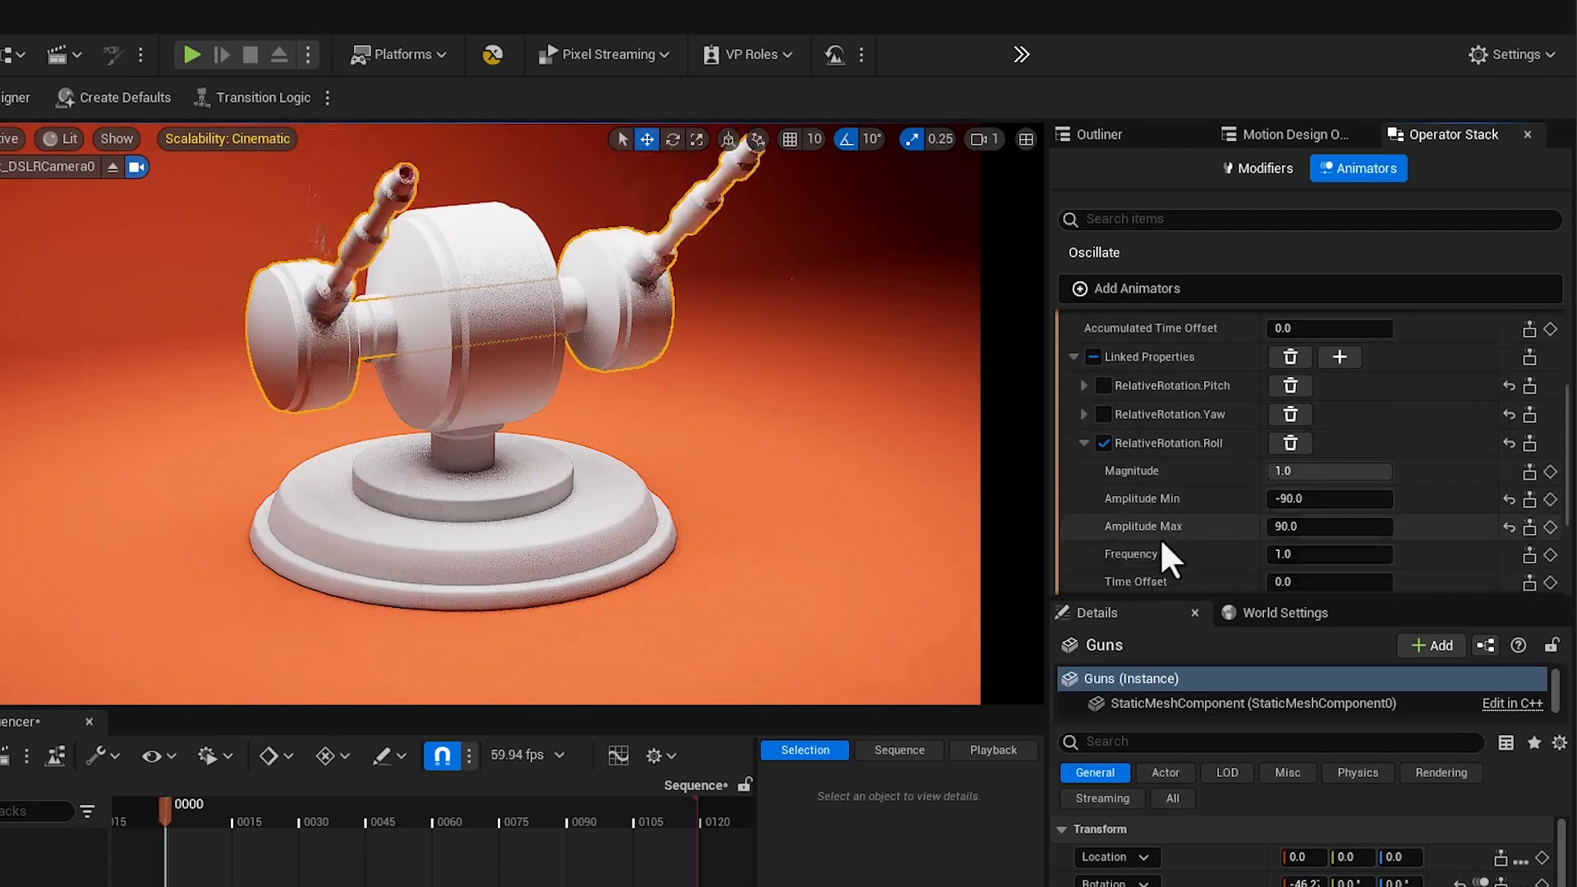
pyautogui.click(1290, 465)
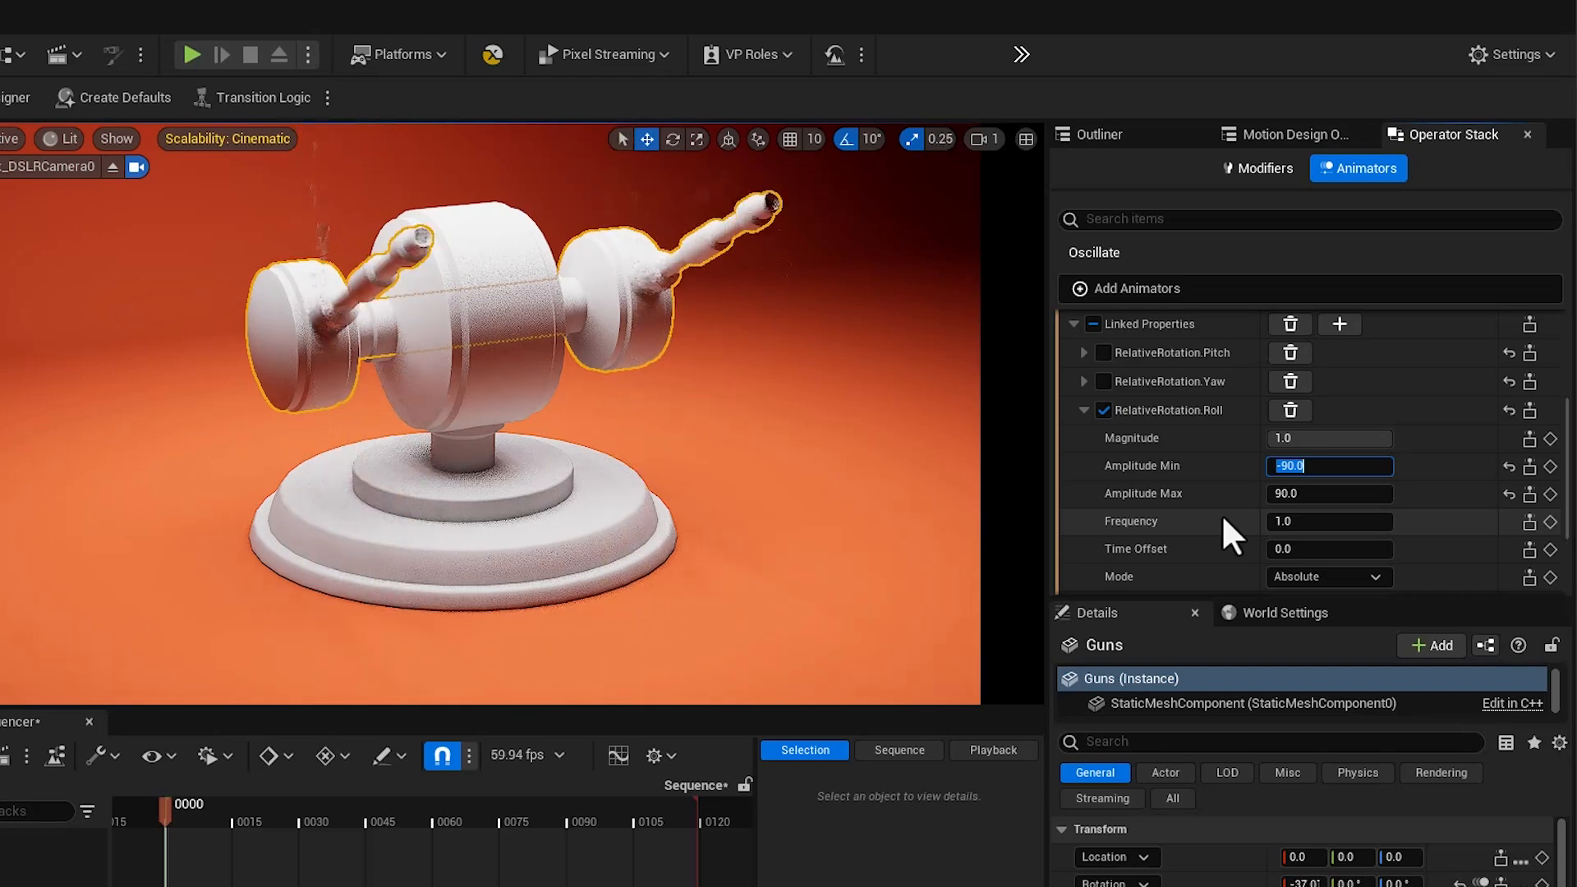
pyautogui.write('-20')
pyautogui.click(1288, 492)
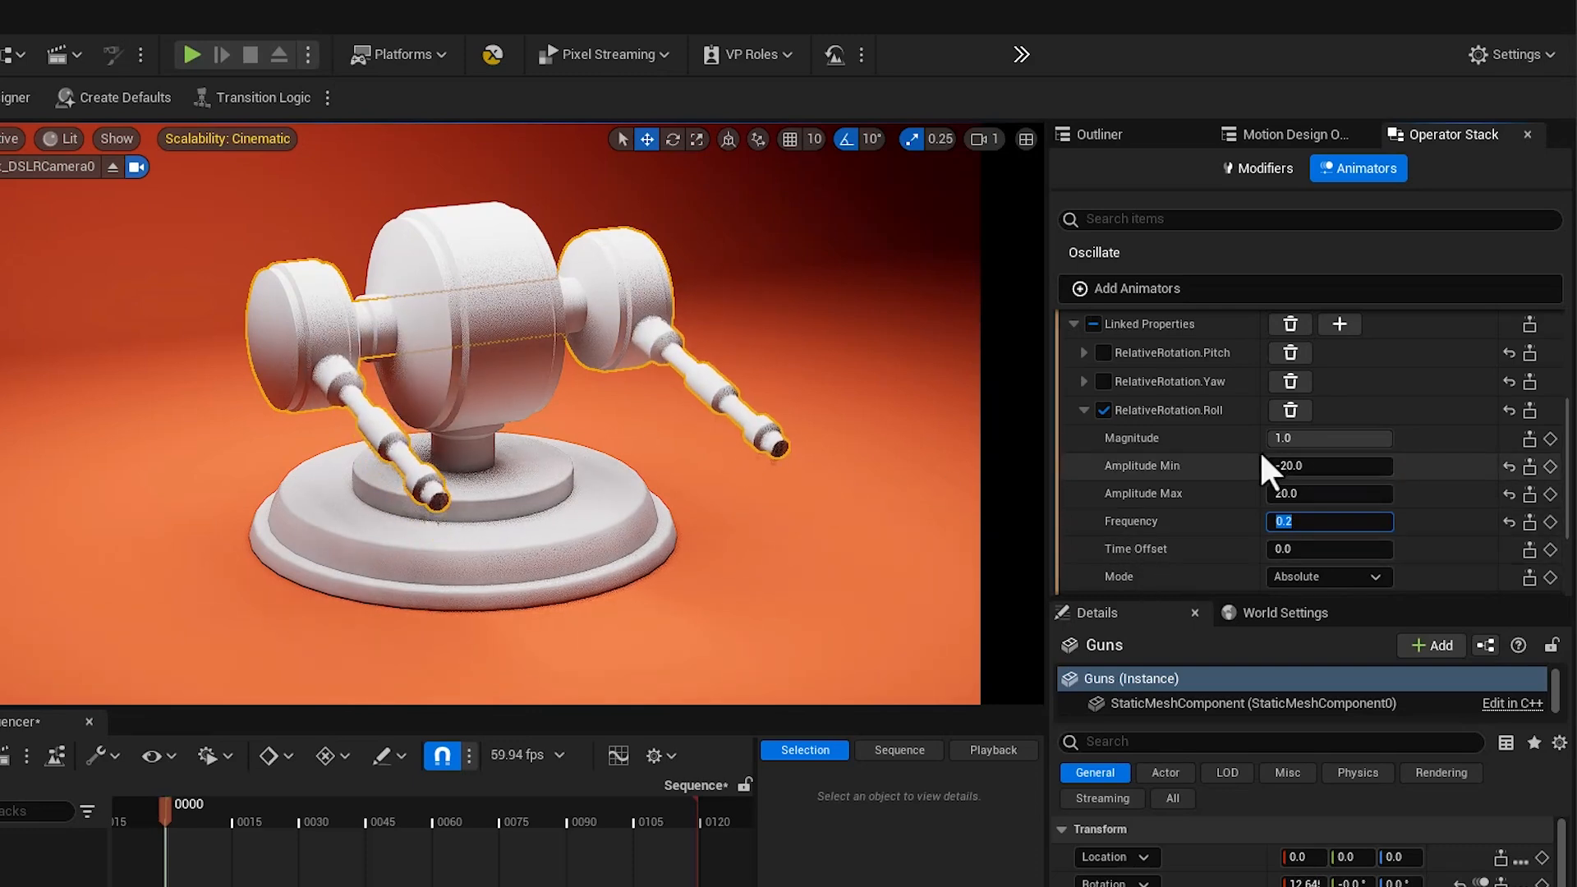
# - Add an Oscillate animator with the Rotation preset to the turret's central Pivot
pyautogui.click(482, 256)
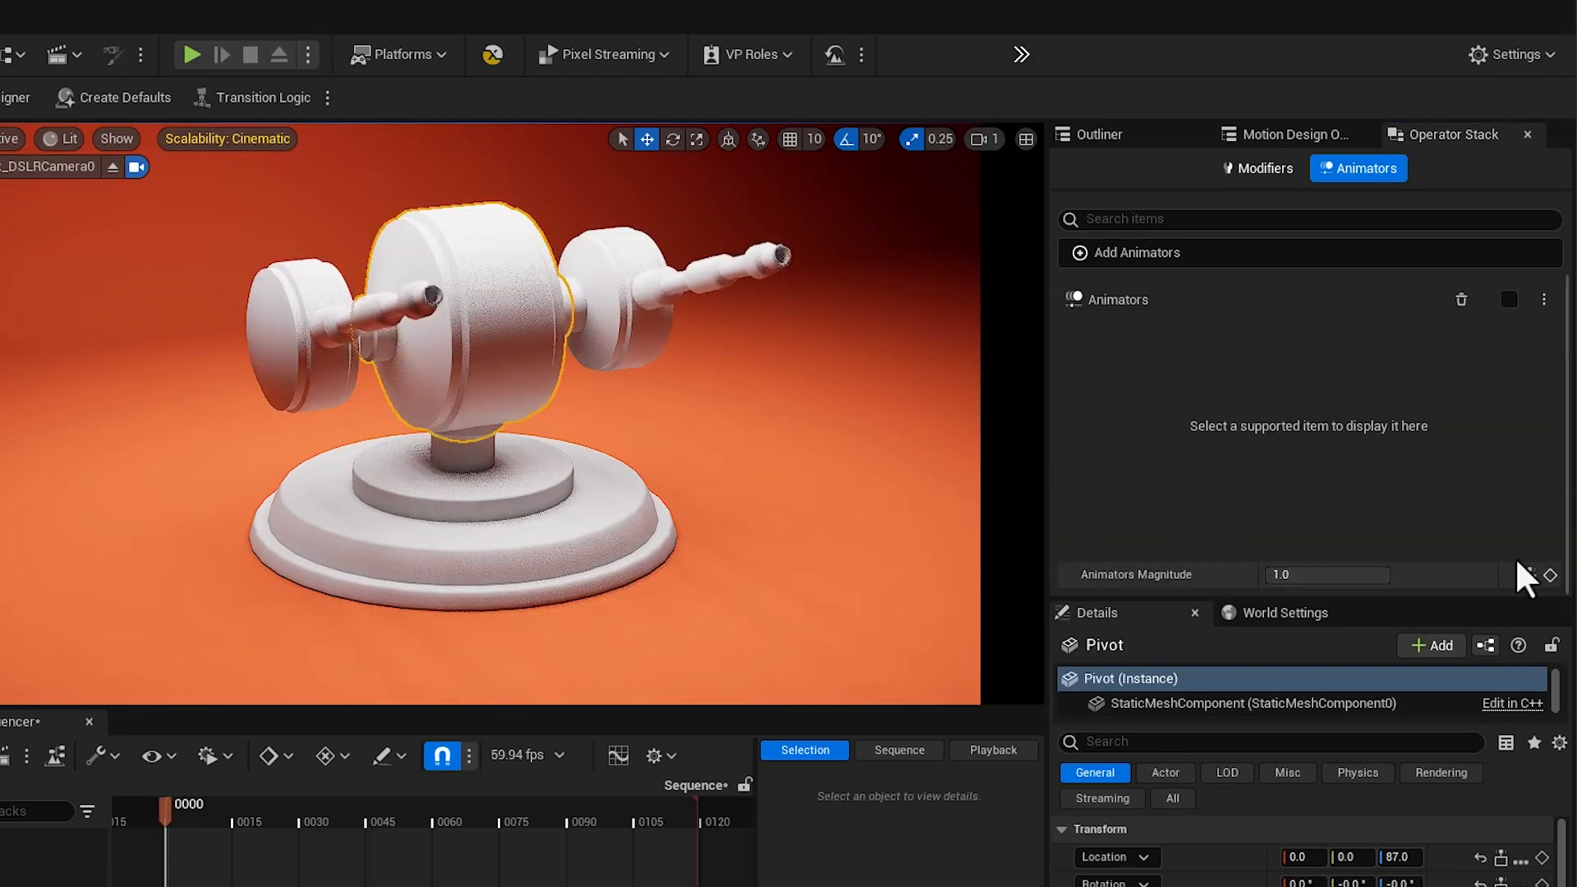
pyautogui.rightClick(1210, 883)
pyautogui.moveTo(1266, 585)
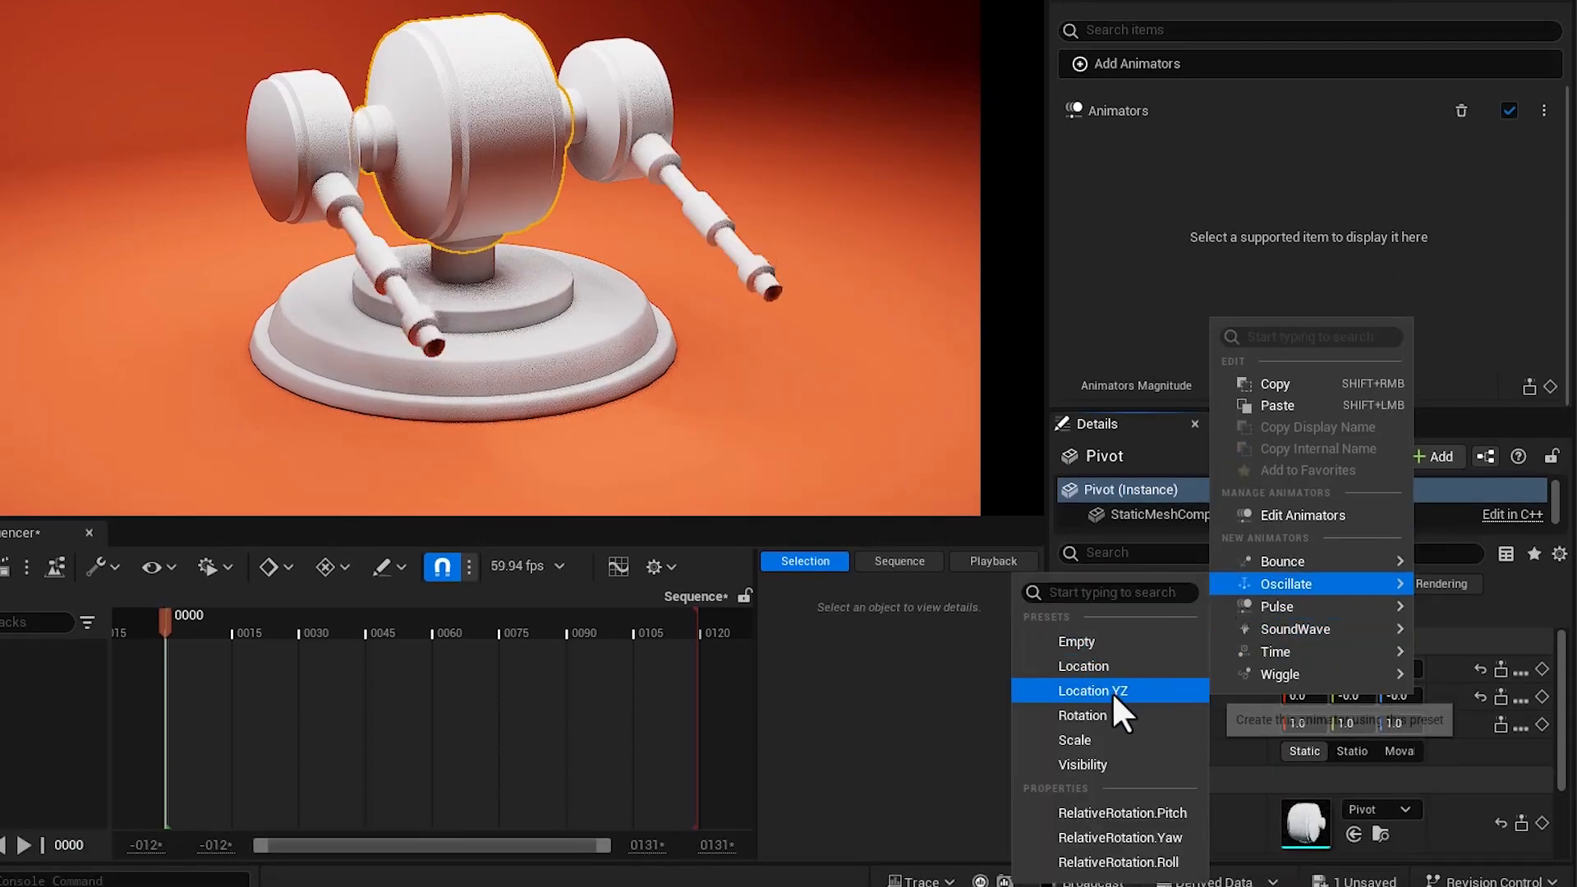
pyautogui.click(1106, 715)
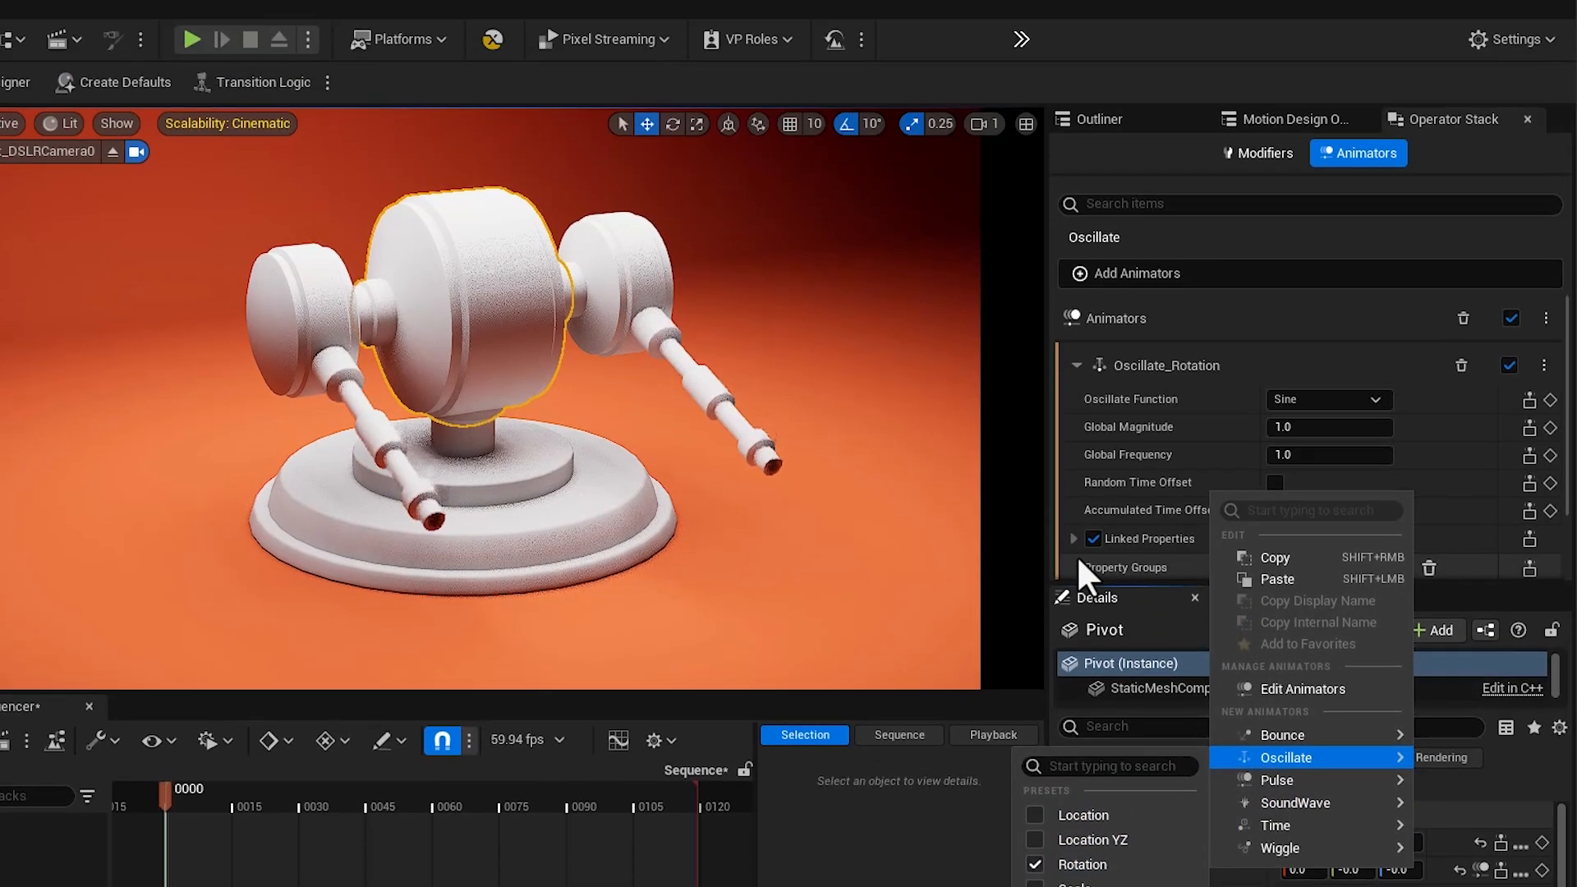
# - Restrict the Pivot's Oscillate_Rotation animator to RelativeRotation.Yaw, leaving the Pitch and Roll linked properties disabled
pyautogui.click(1072, 370)
pyautogui.click(1094, 555)
pyautogui.scroll(-4, 1173, 518)
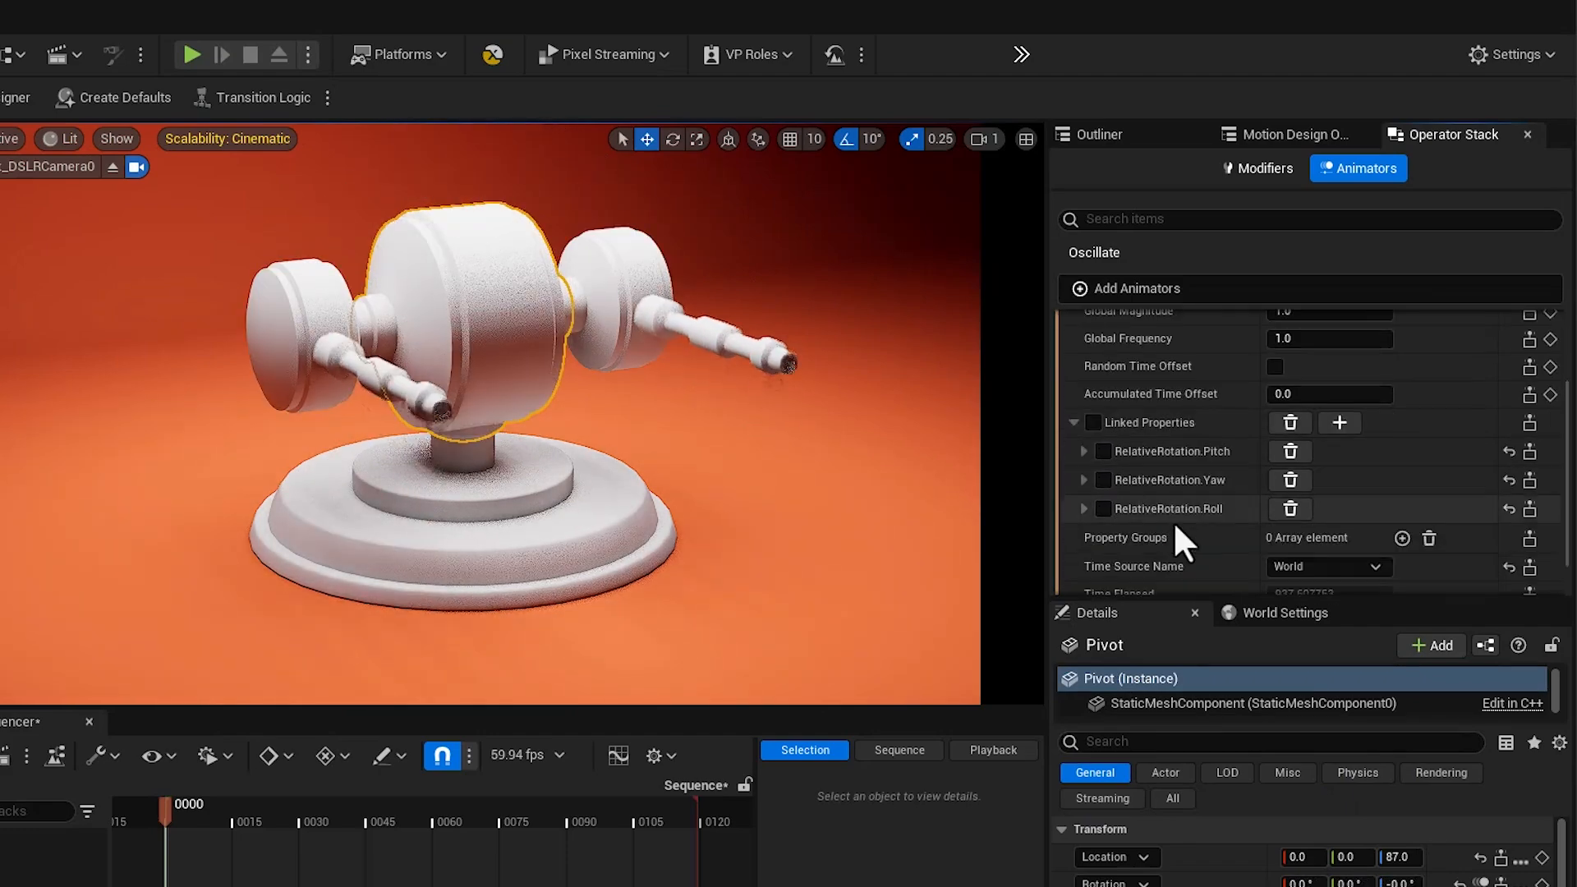
pyautogui.click(1104, 447)
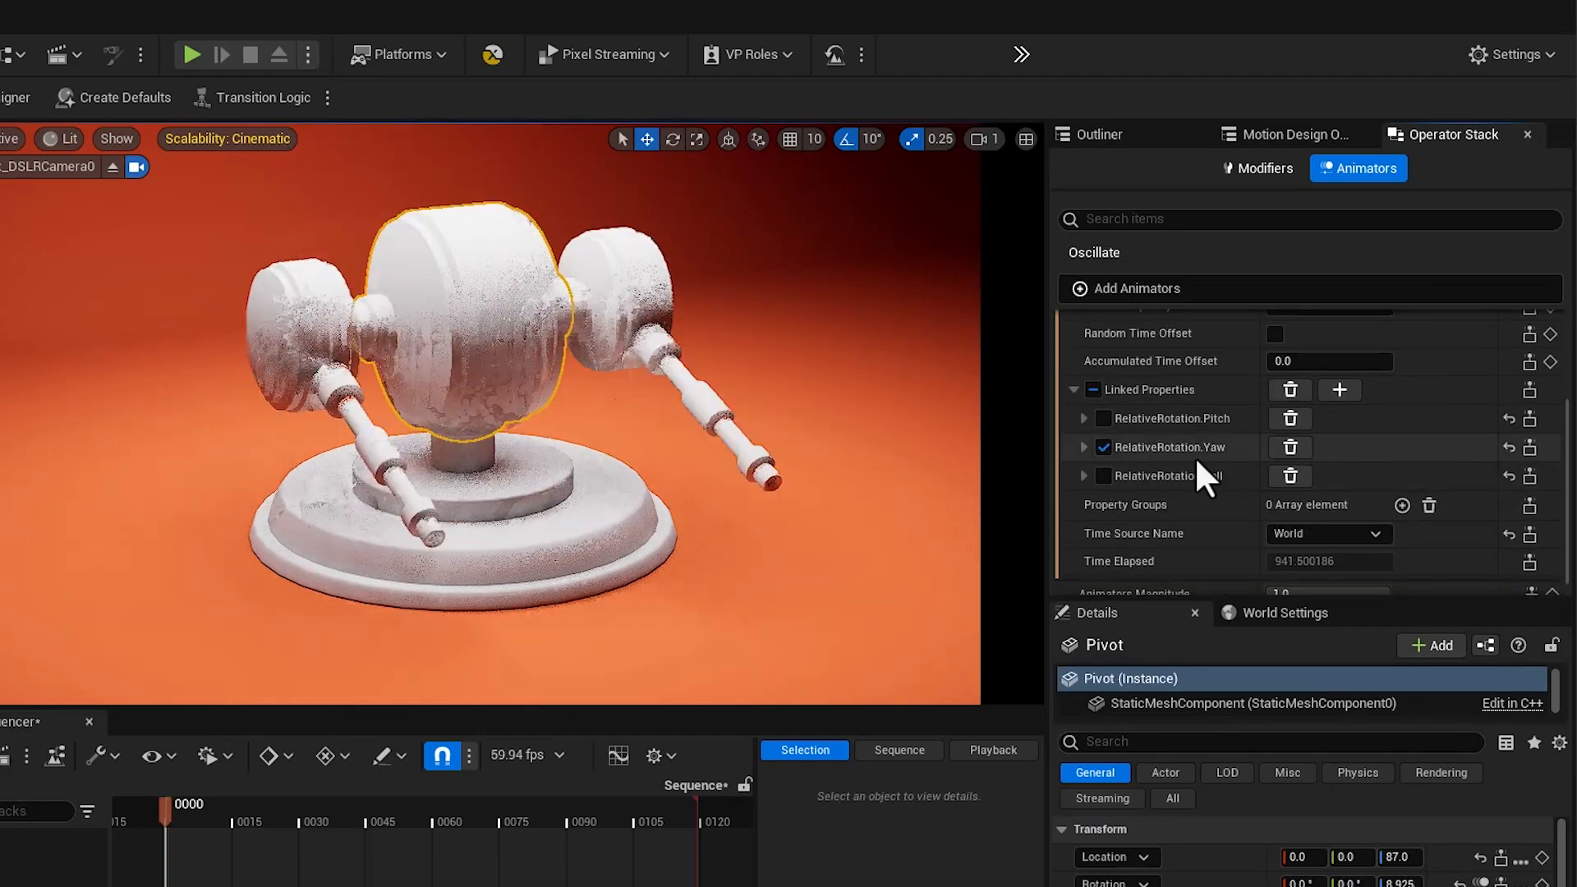
# - Set the frequency of the Pivot's RelativeRotation.Yaw oscillation to 0.1
pyautogui.click(1085, 447)
pyautogui.scroll(-1, 1189, 523)
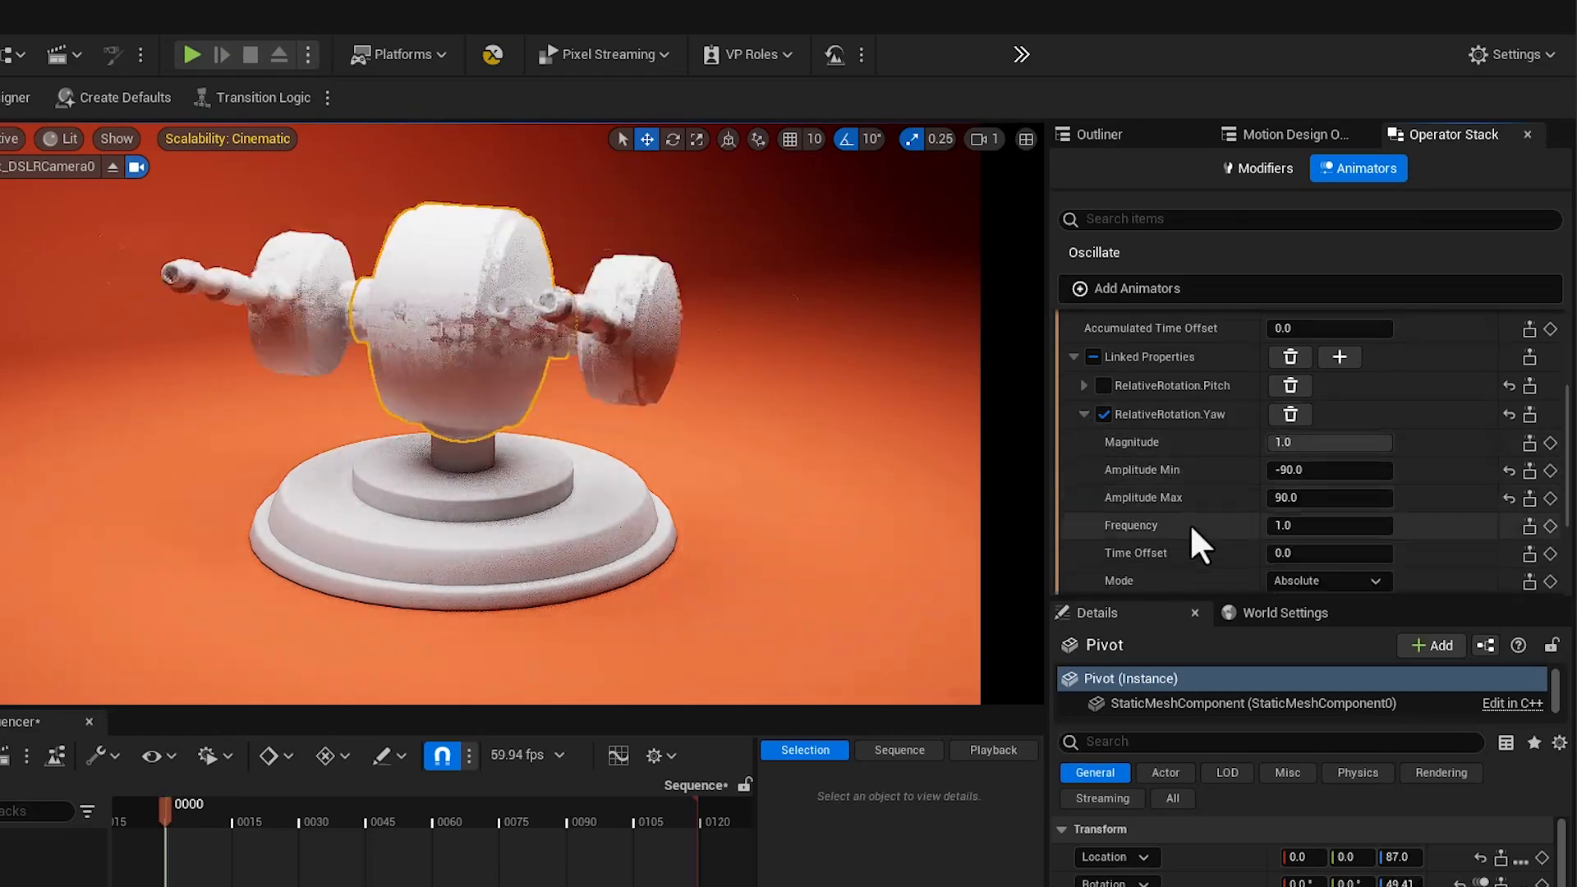
pyautogui.click(1290, 527)
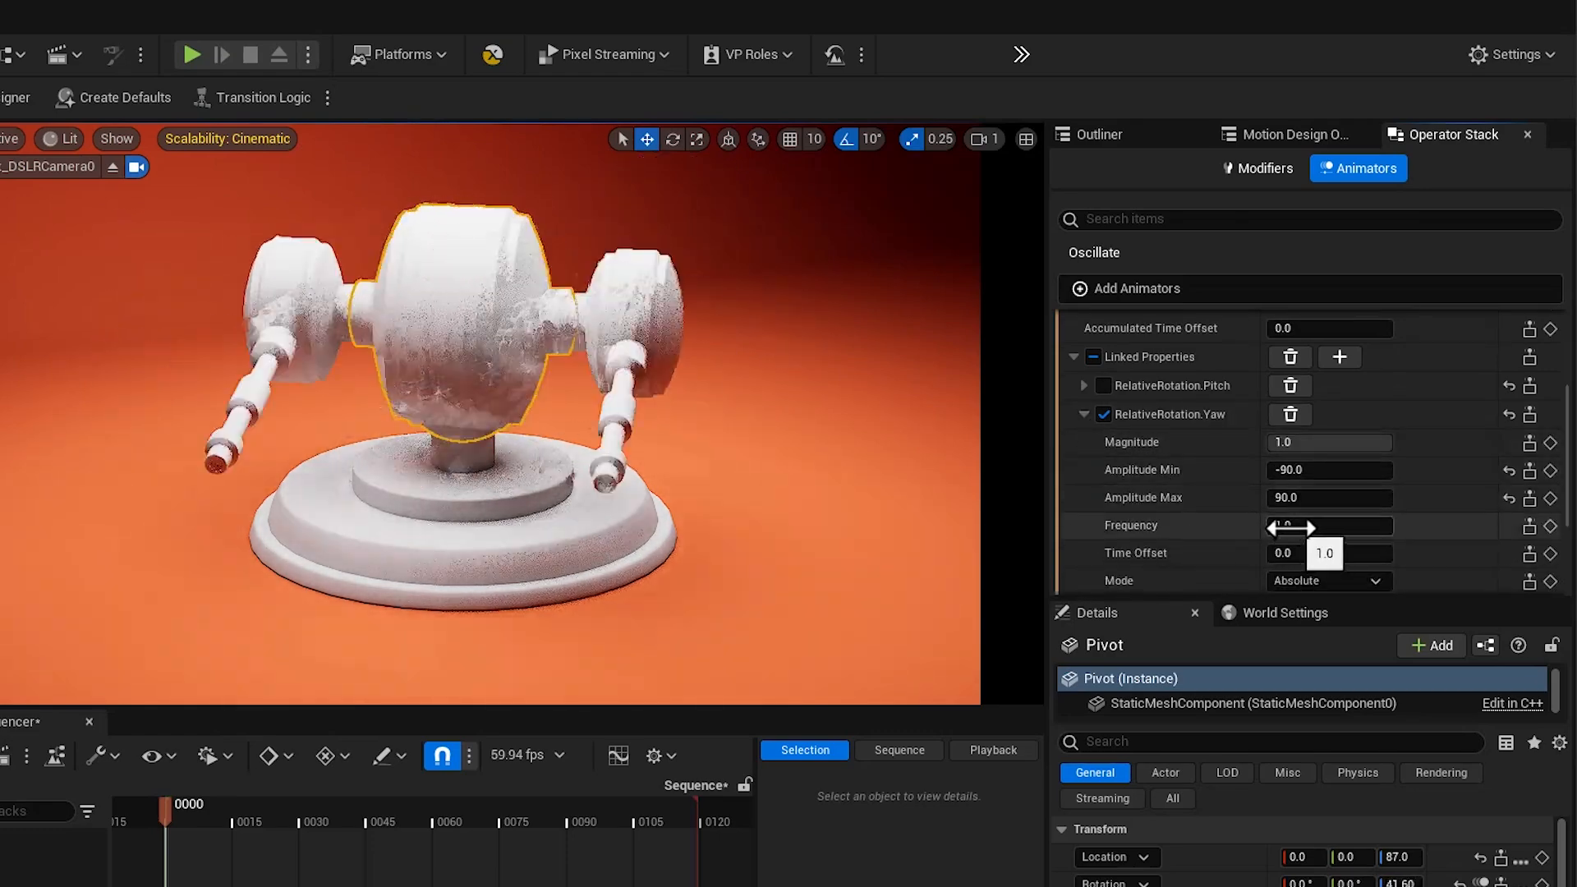
pyautogui.write('0.1')
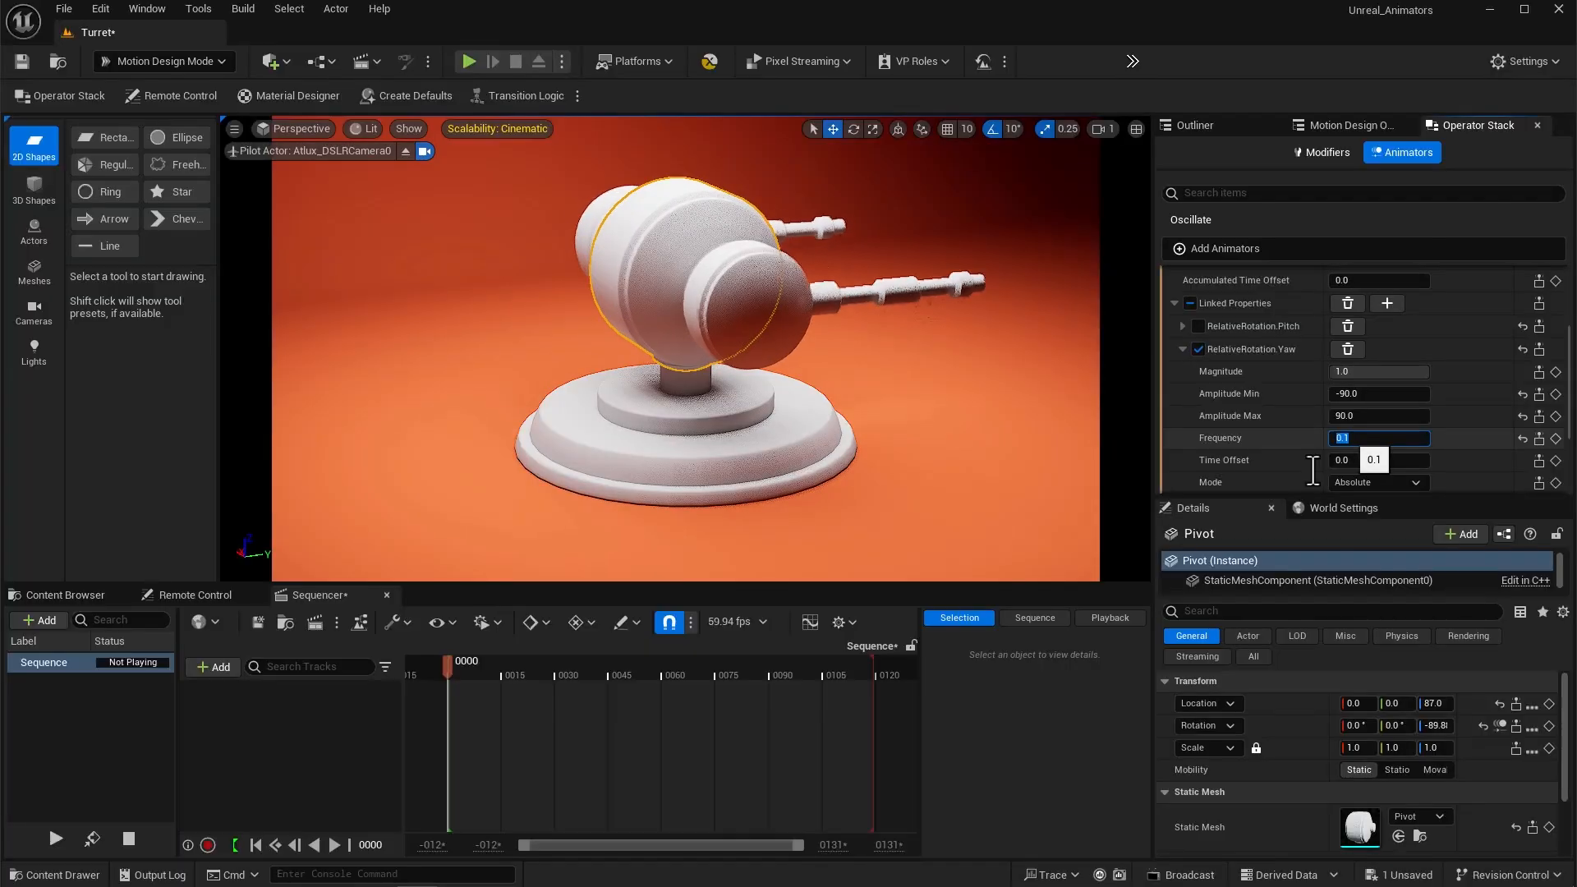
pyautogui.press('Return')
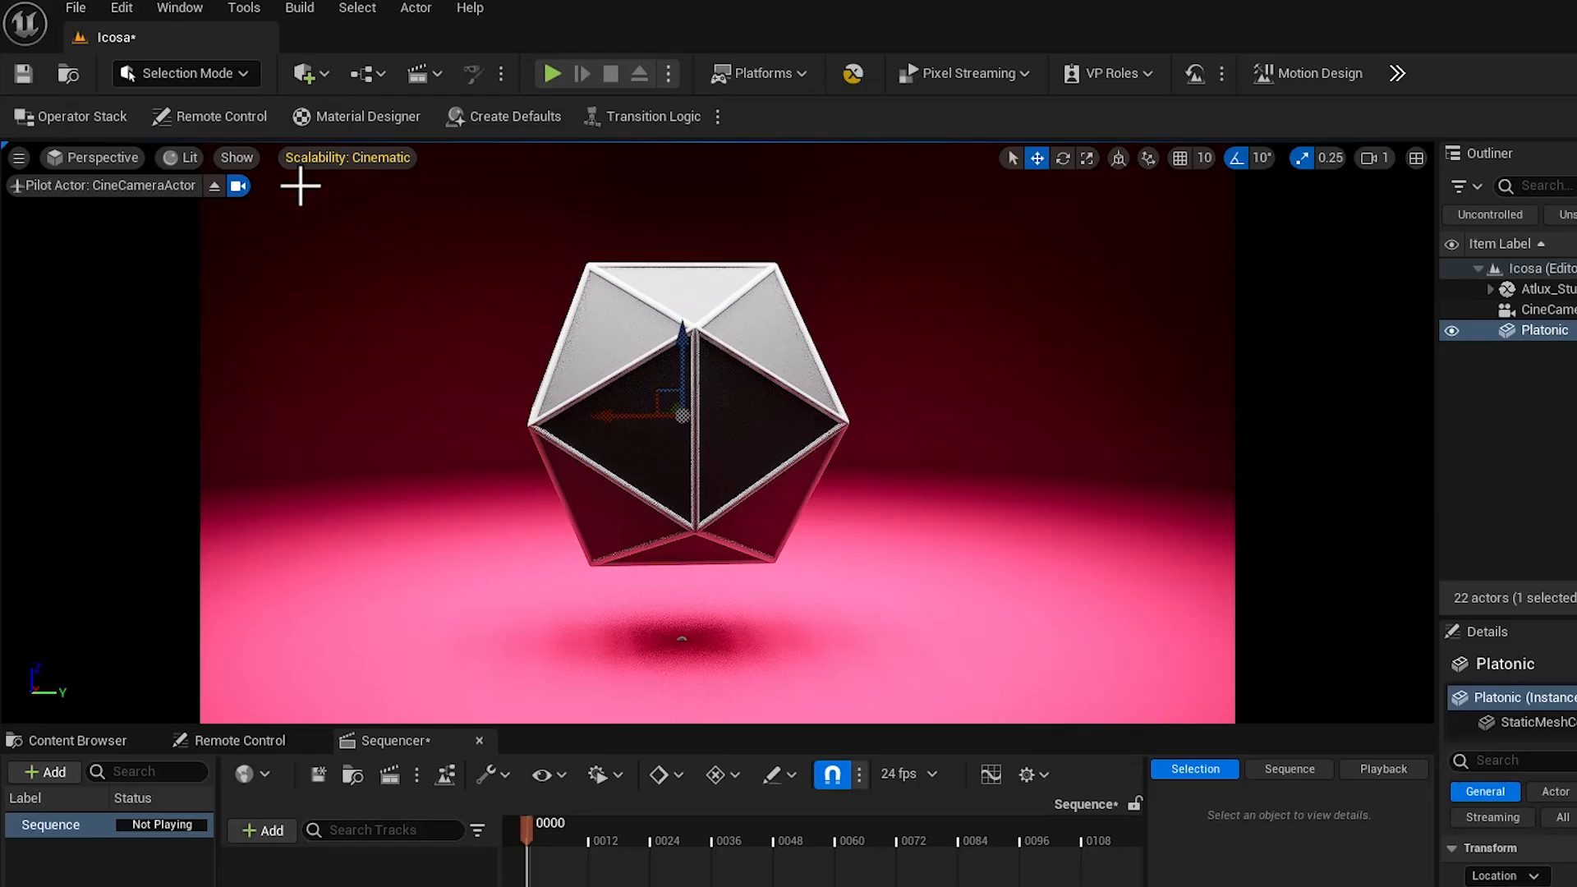
# - Add an empty Actor to the Icosa level and place it at the Platonic's centre, with location 0, 0, 97.38
pyautogui.click(327, 72)
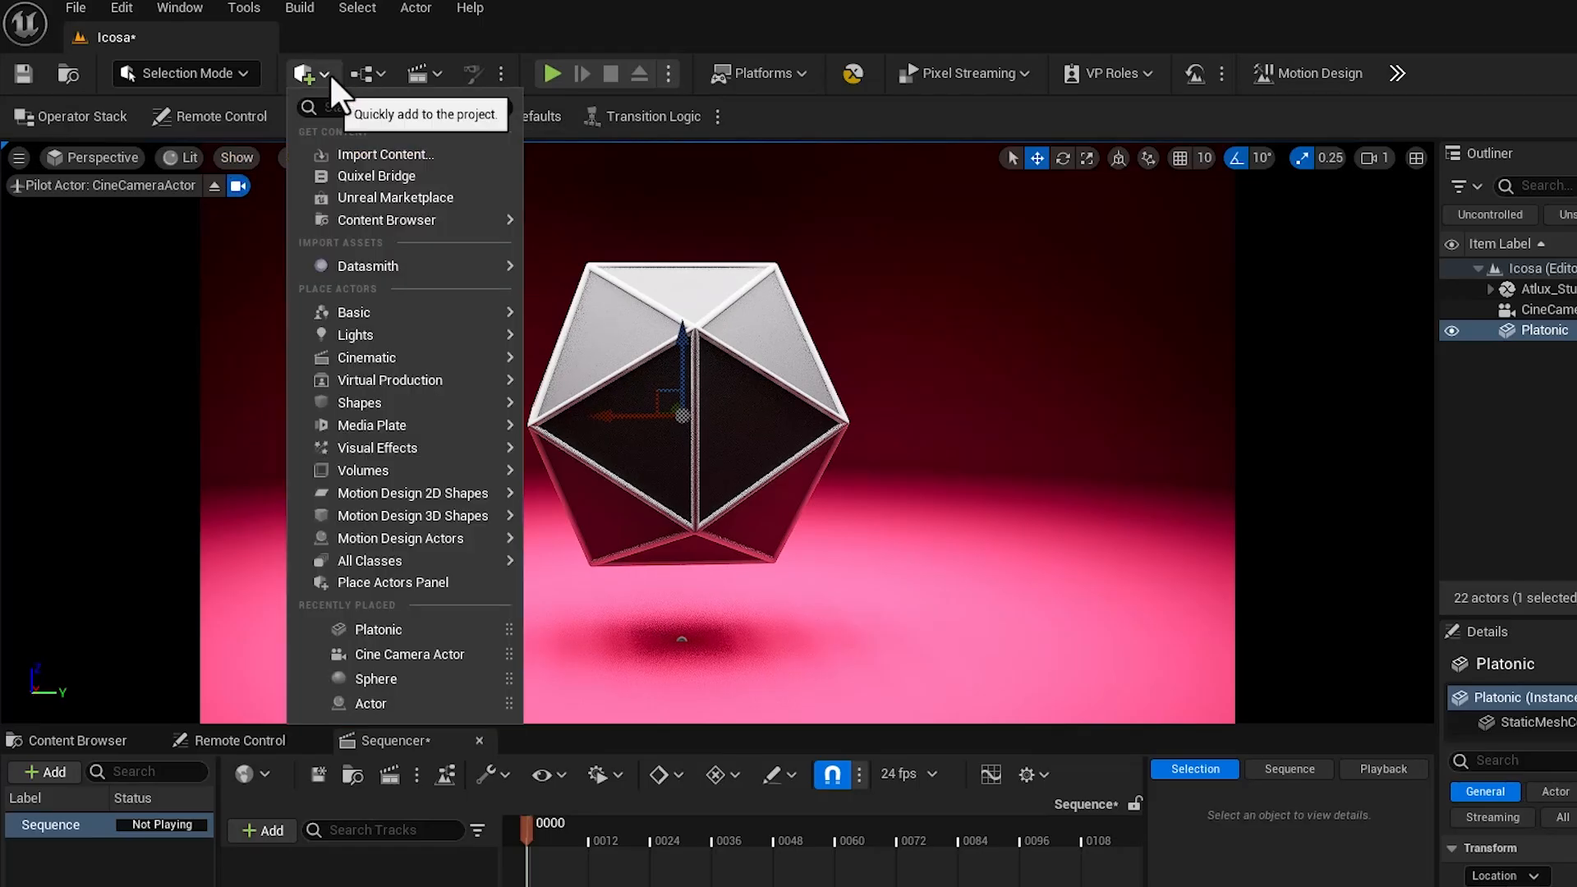
pyautogui.moveTo(361, 311)
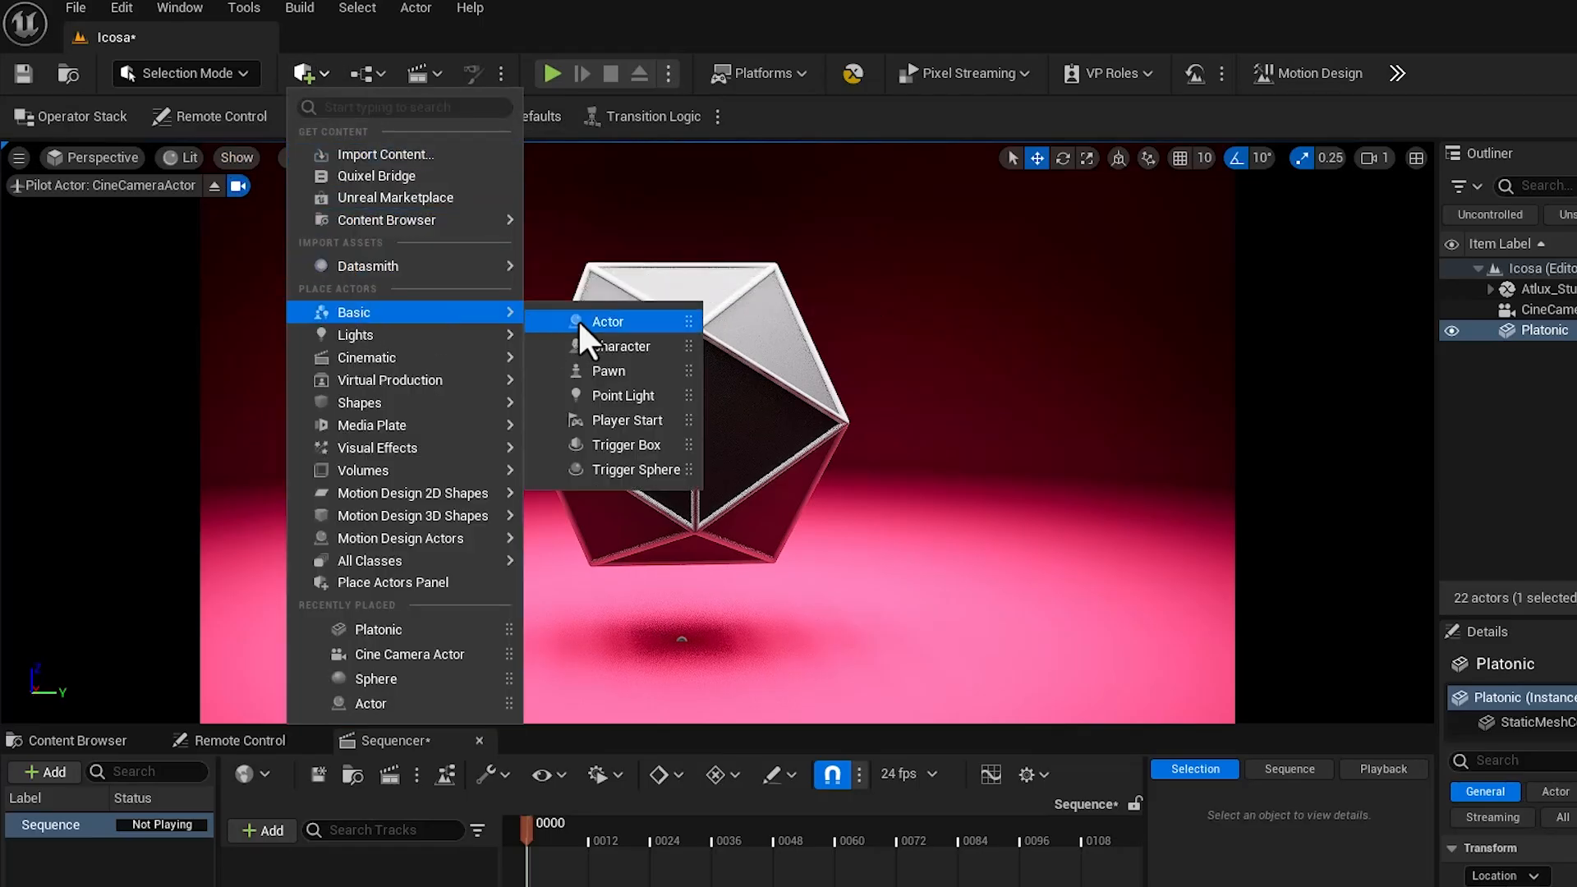
pyautogui.click(603, 320)
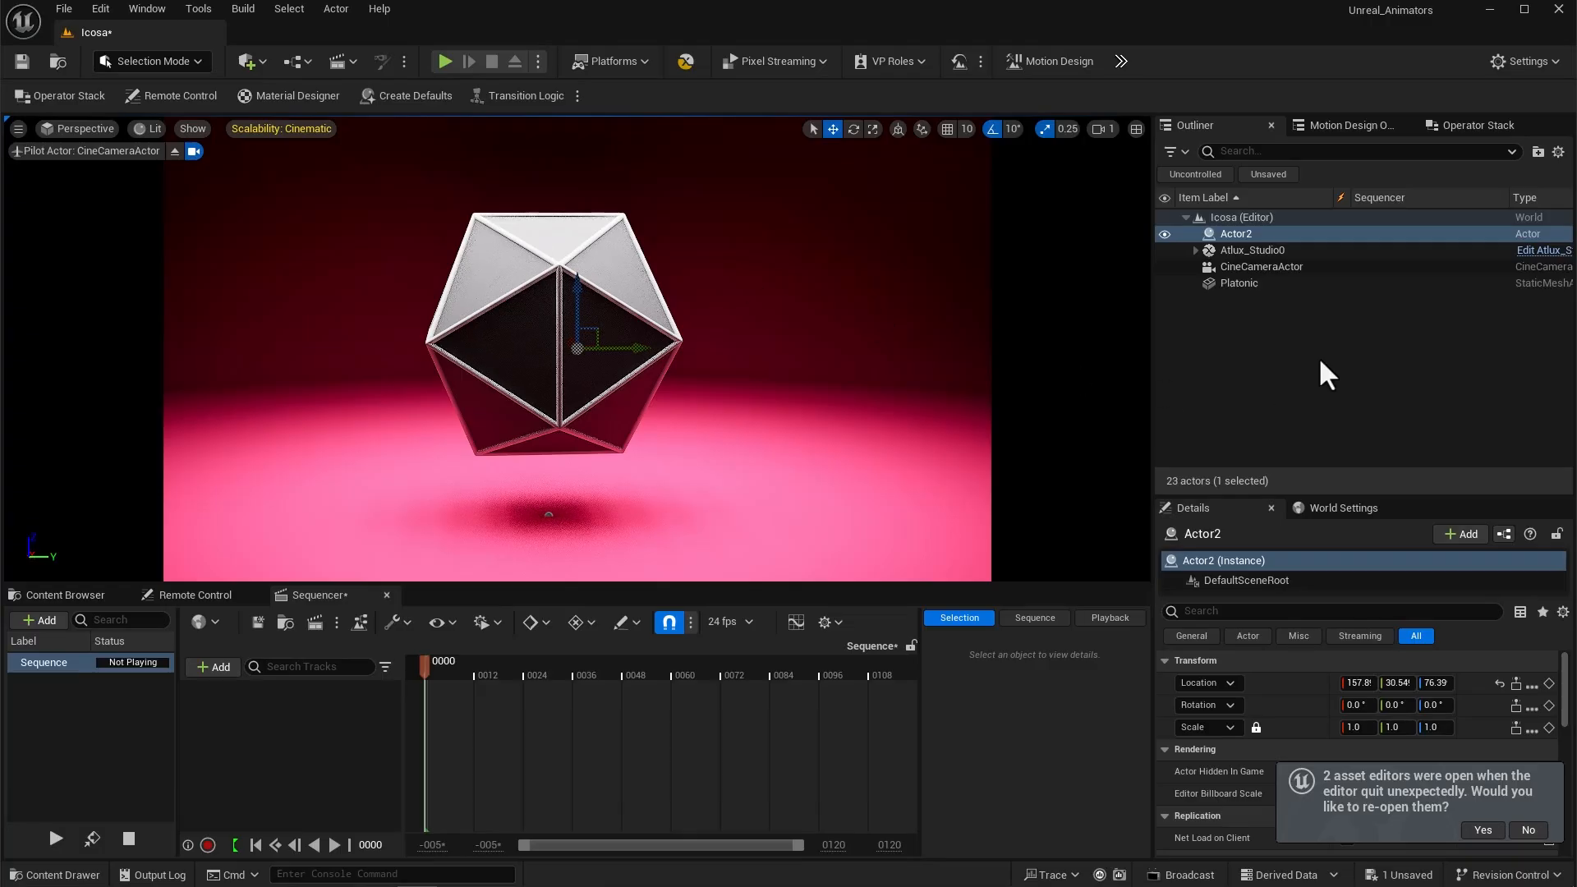
pyautogui.click(1500, 682)
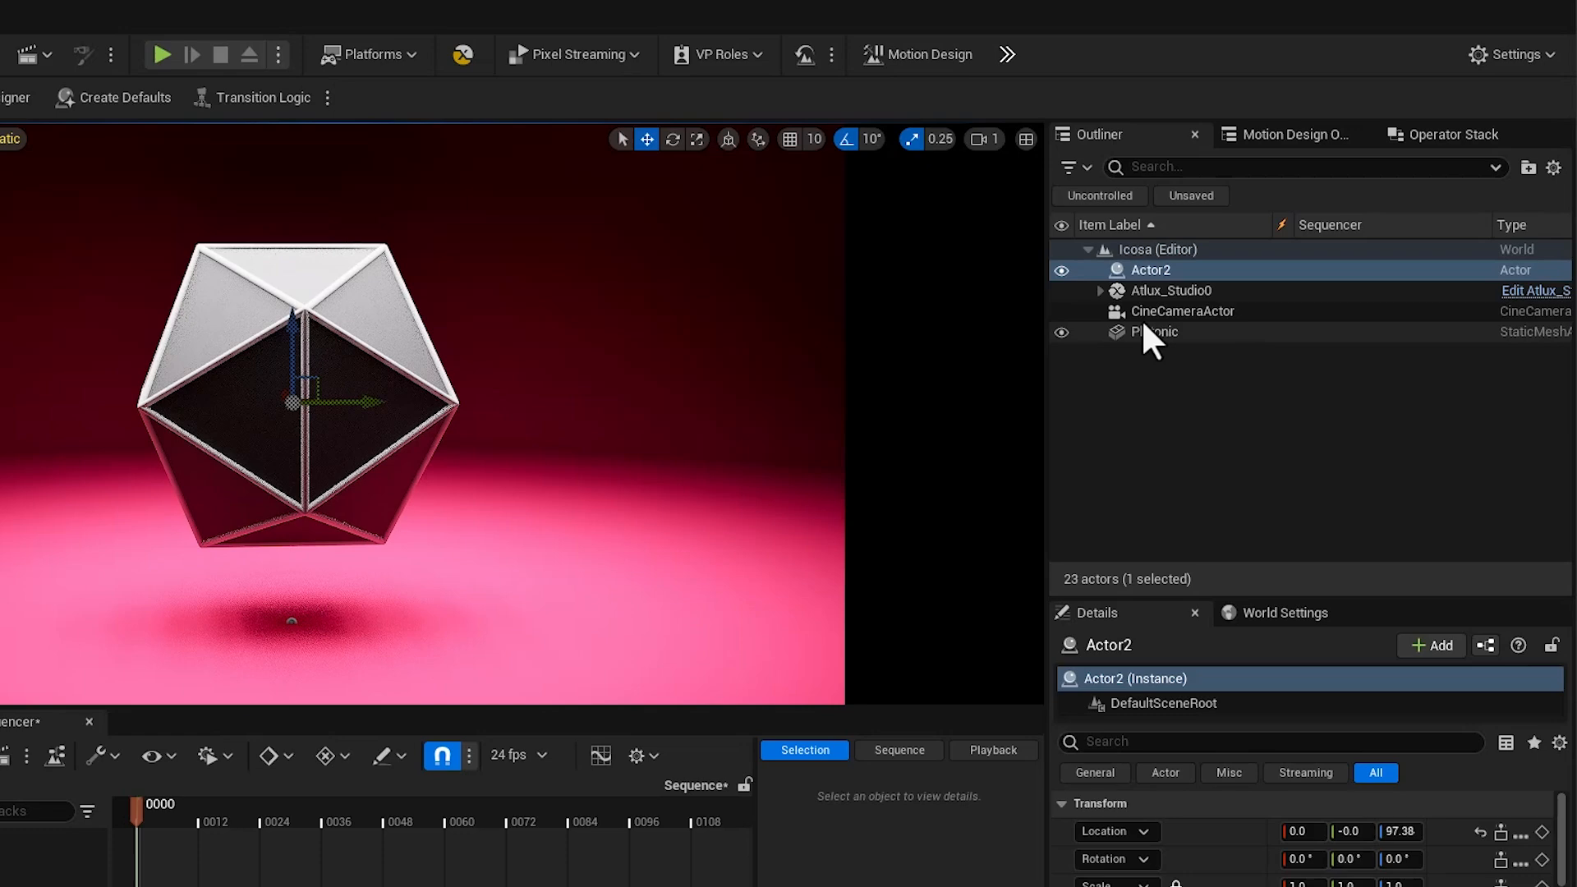
# - Parent CineCameraActor to Actor2 and add an Oscillate animator with the Rotation preset to Actor2
pyautogui.moveTo(1150, 312); pyautogui.dragTo(1157, 276)
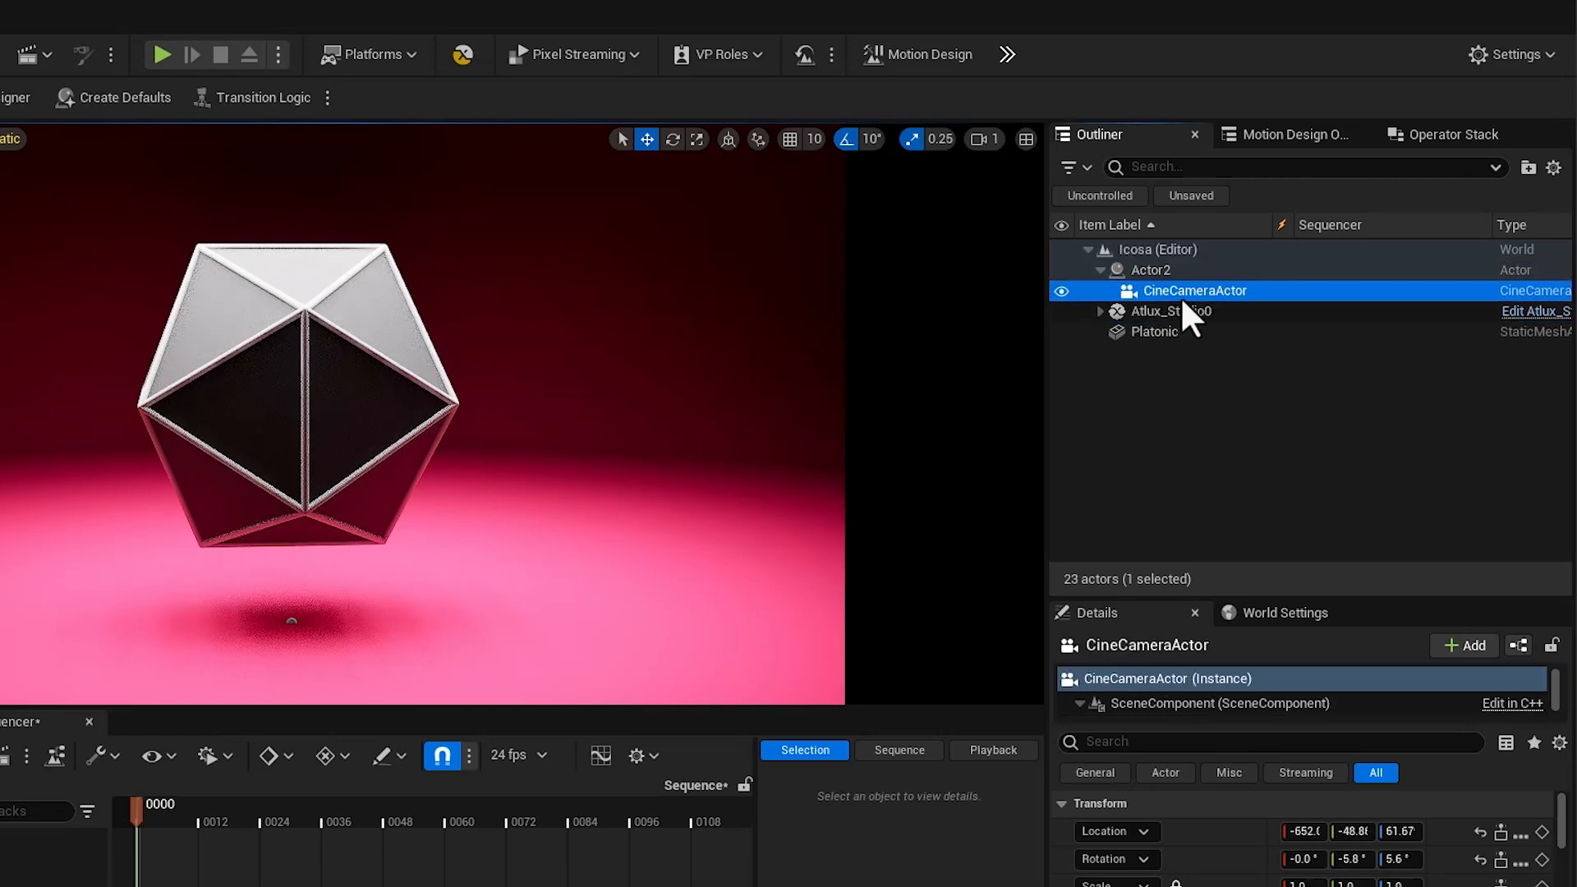
pyautogui.click(1149, 270)
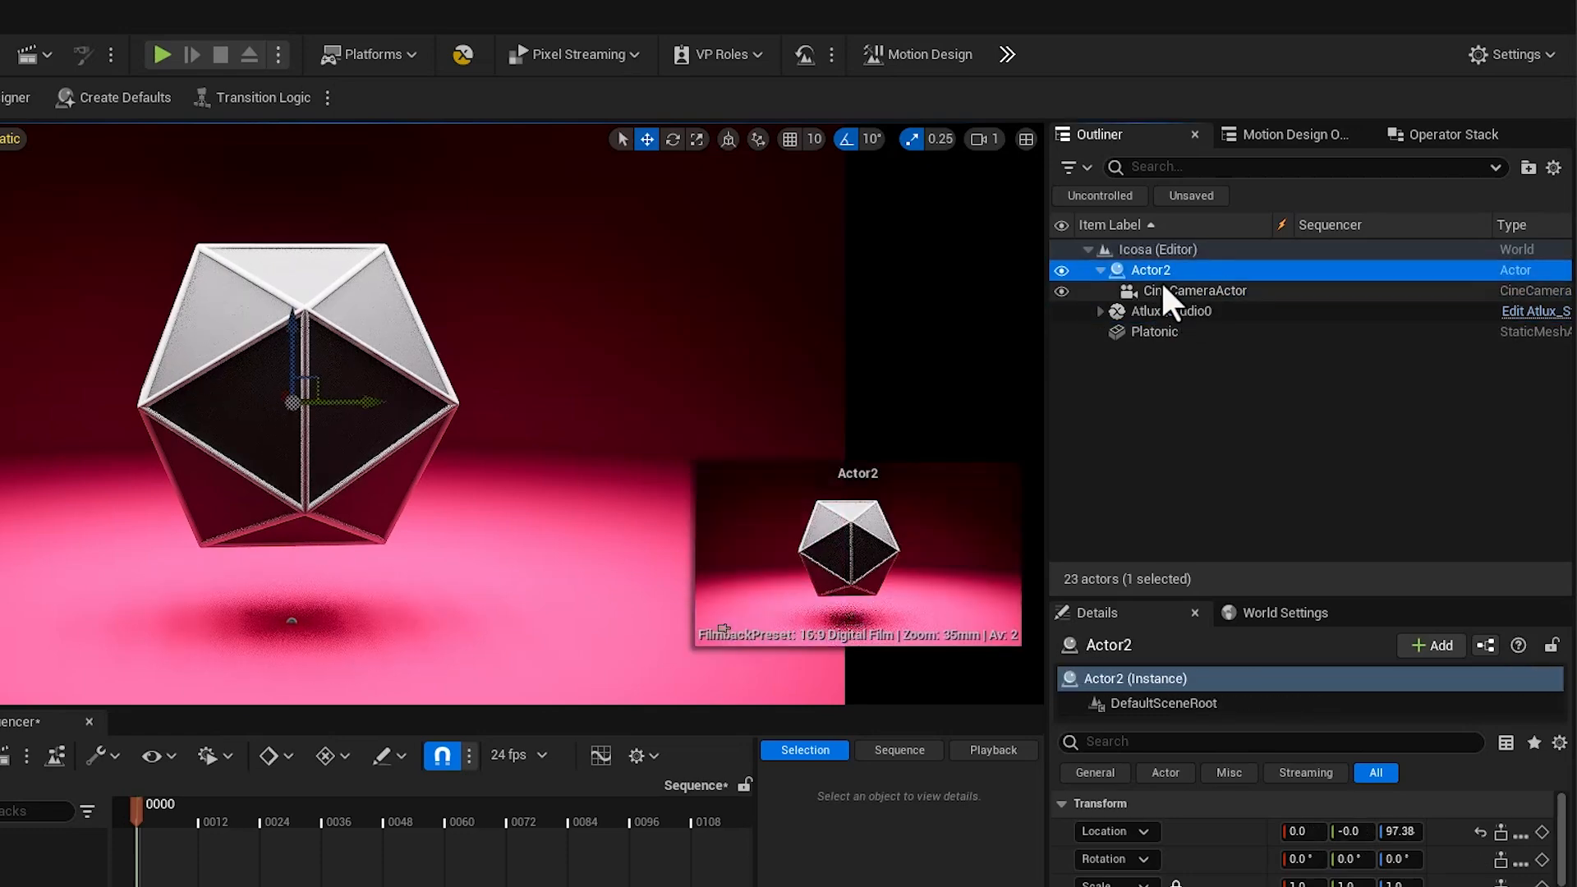
pyautogui.rightClick(1196, 833)
pyautogui.moveTo(1266, 722)
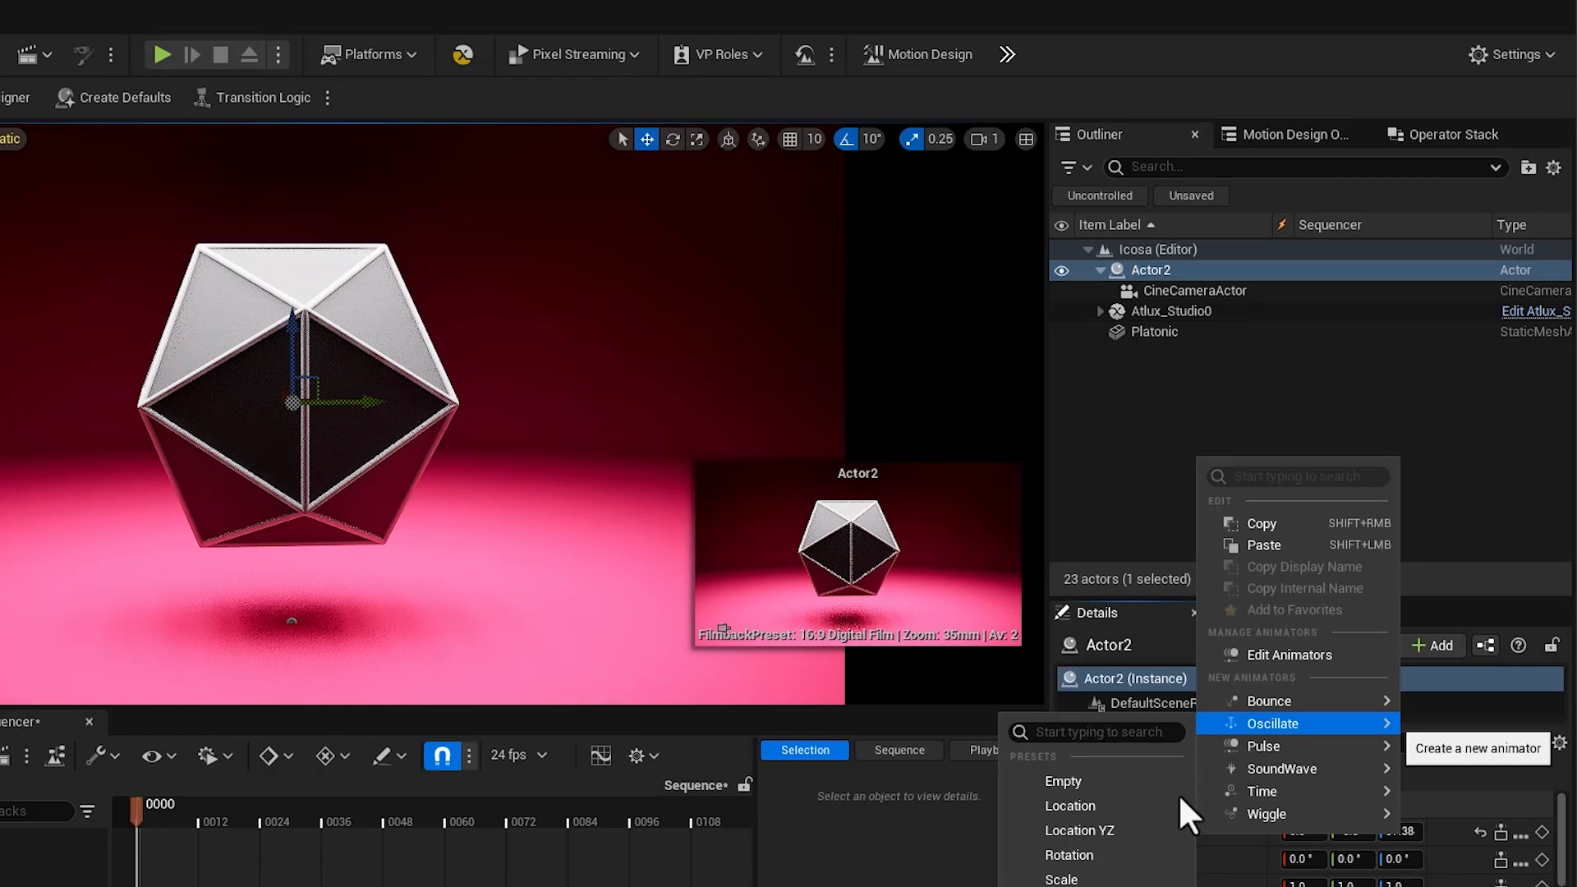
pyautogui.click(1096, 493)
# - Restrict Actor2's Oscillate_Rotation animator to RelativeRotation.Yaw, leaving the Pitch and Roll linked properties disabled
pyautogui.click(1157, 272)
pyautogui.click(1433, 136)
pyautogui.click(1379, 170)
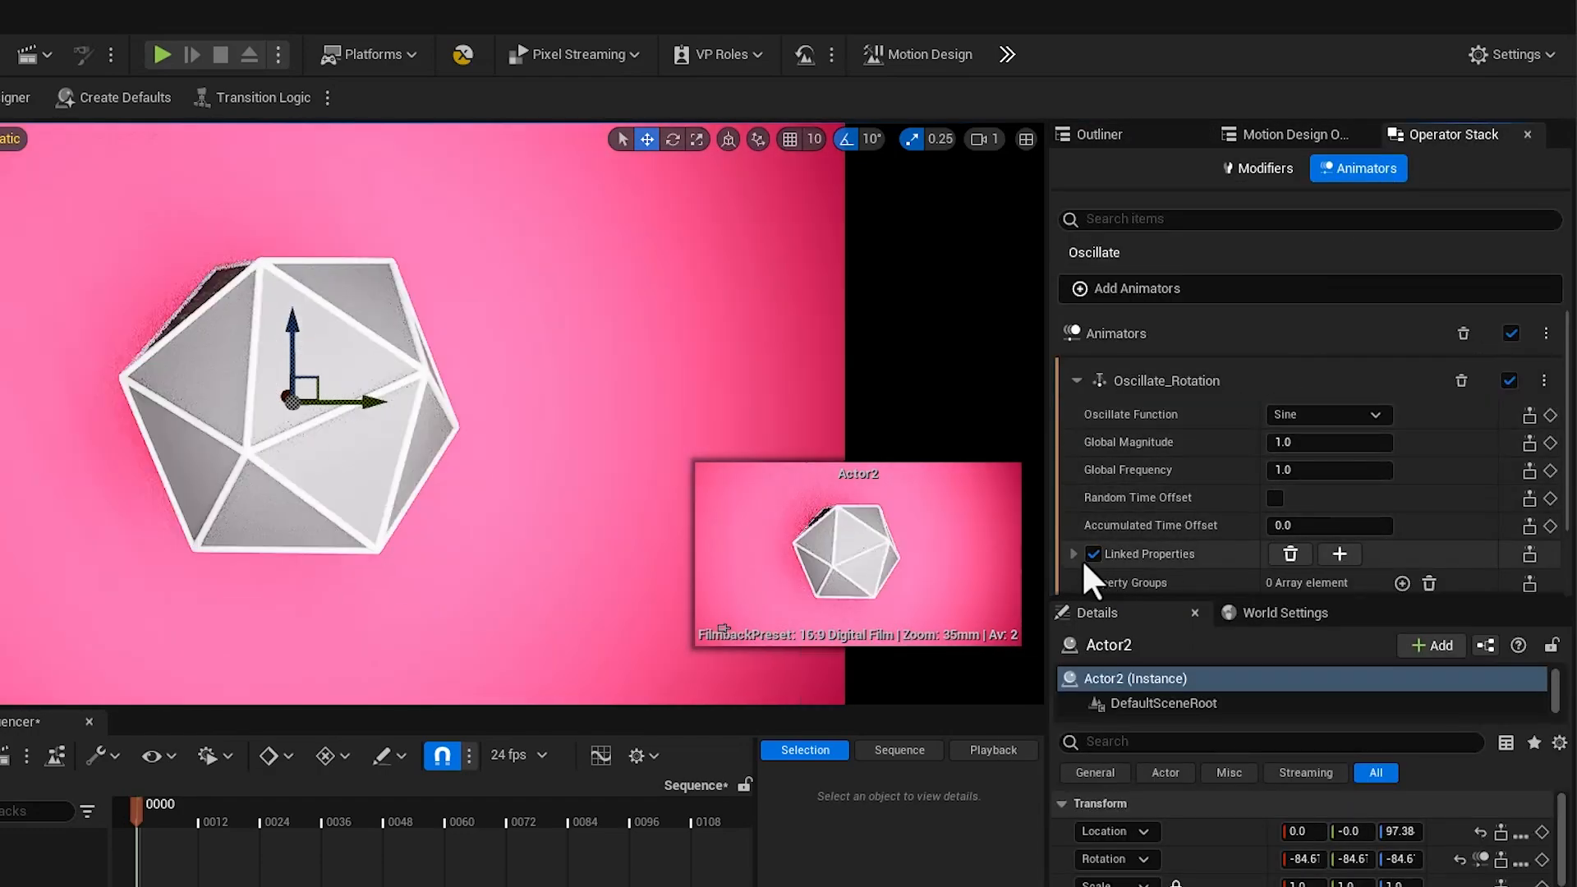
pyautogui.click(1093, 554)
pyautogui.click(1073, 554)
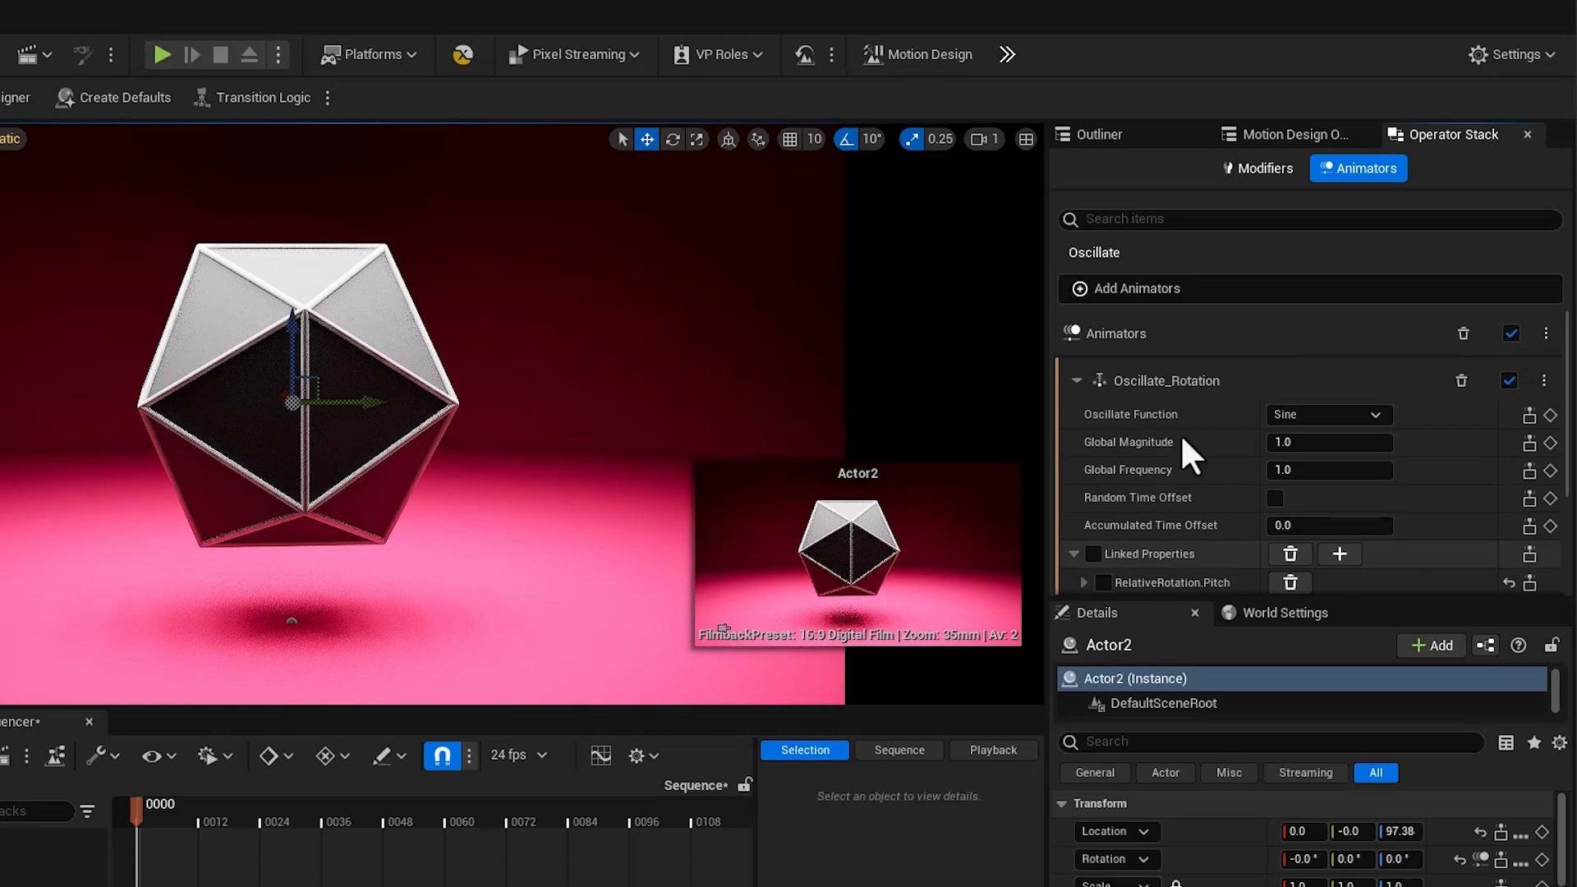
pyautogui.scroll(-3, 1167, 423)
pyautogui.click(1104, 480)
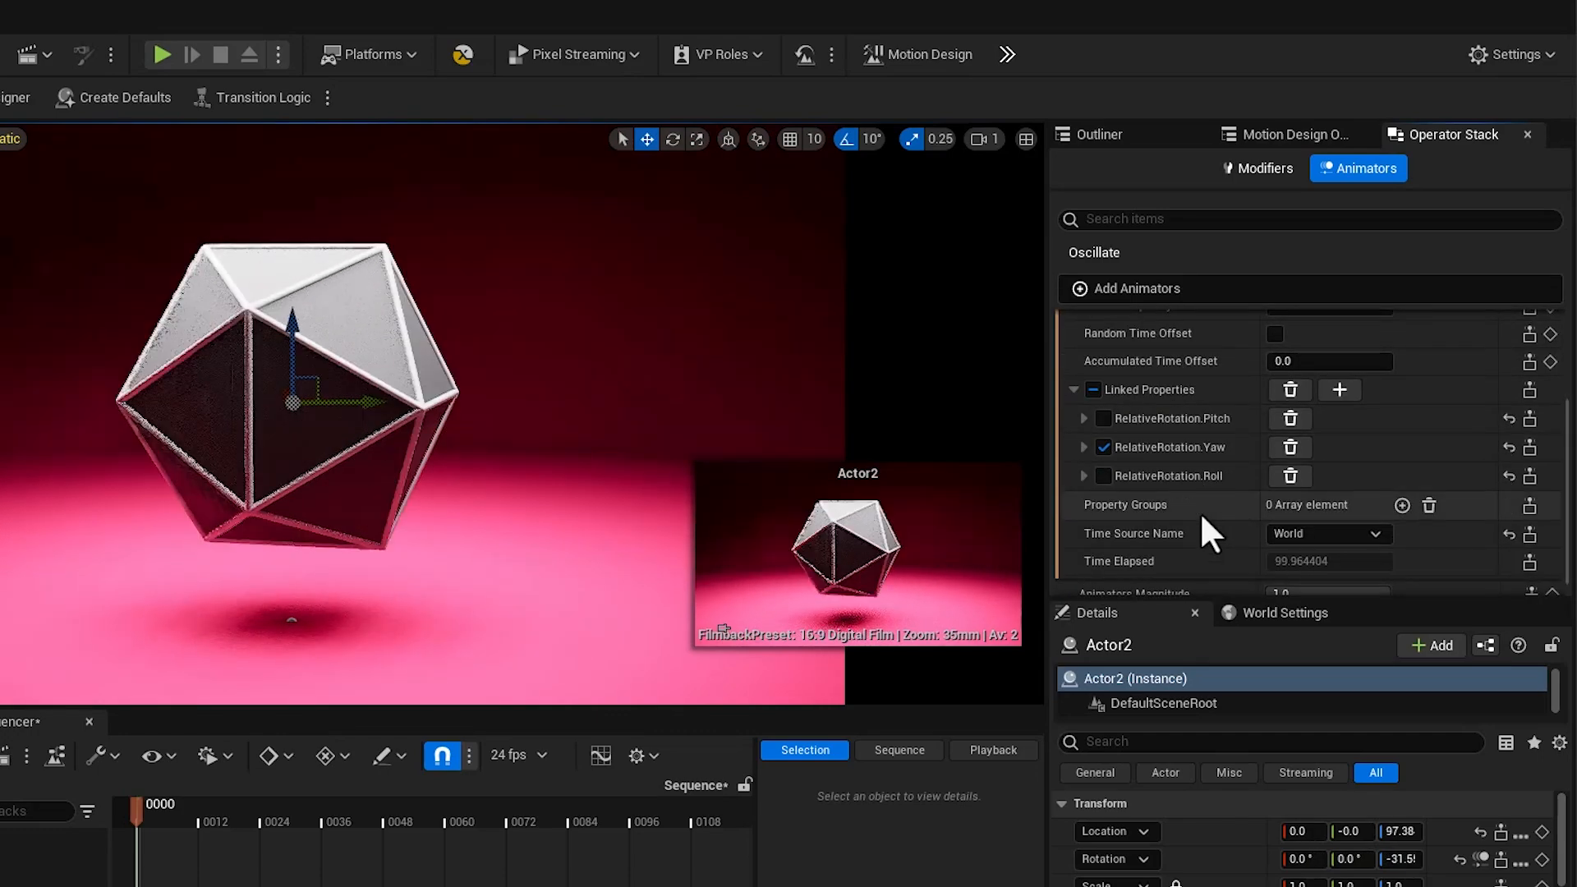
# - Set Actor2's Oscillate_Rotation animator to the Cosine function with a global frequency of 0.2
pyautogui.scroll(1, 1200, 511)
pyautogui.scroll(2, 1315, 410)
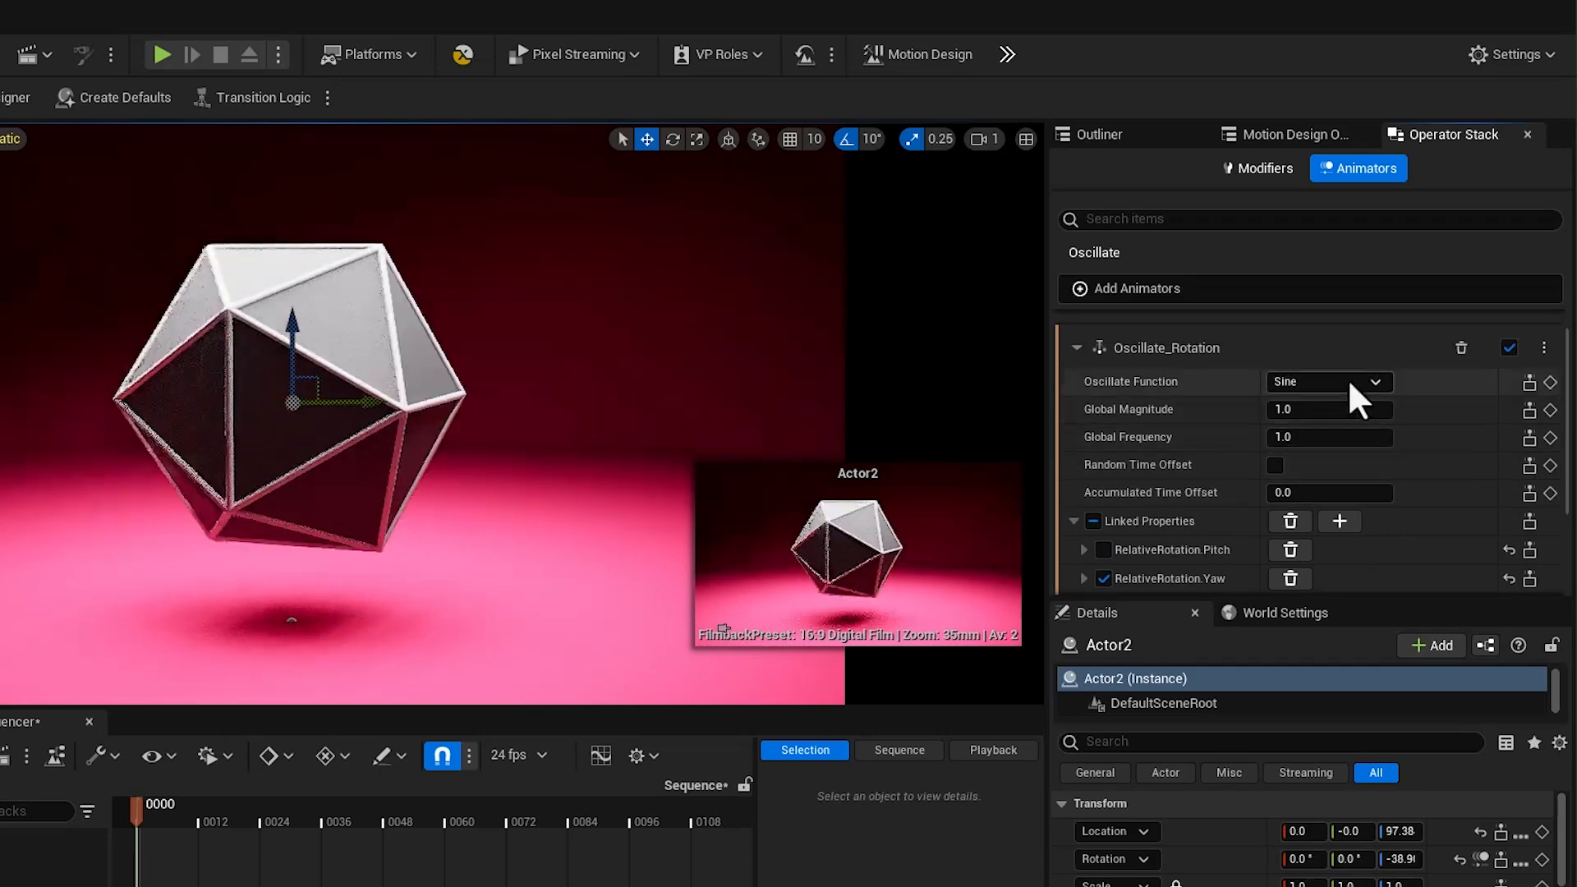
pyautogui.click(1353, 381)
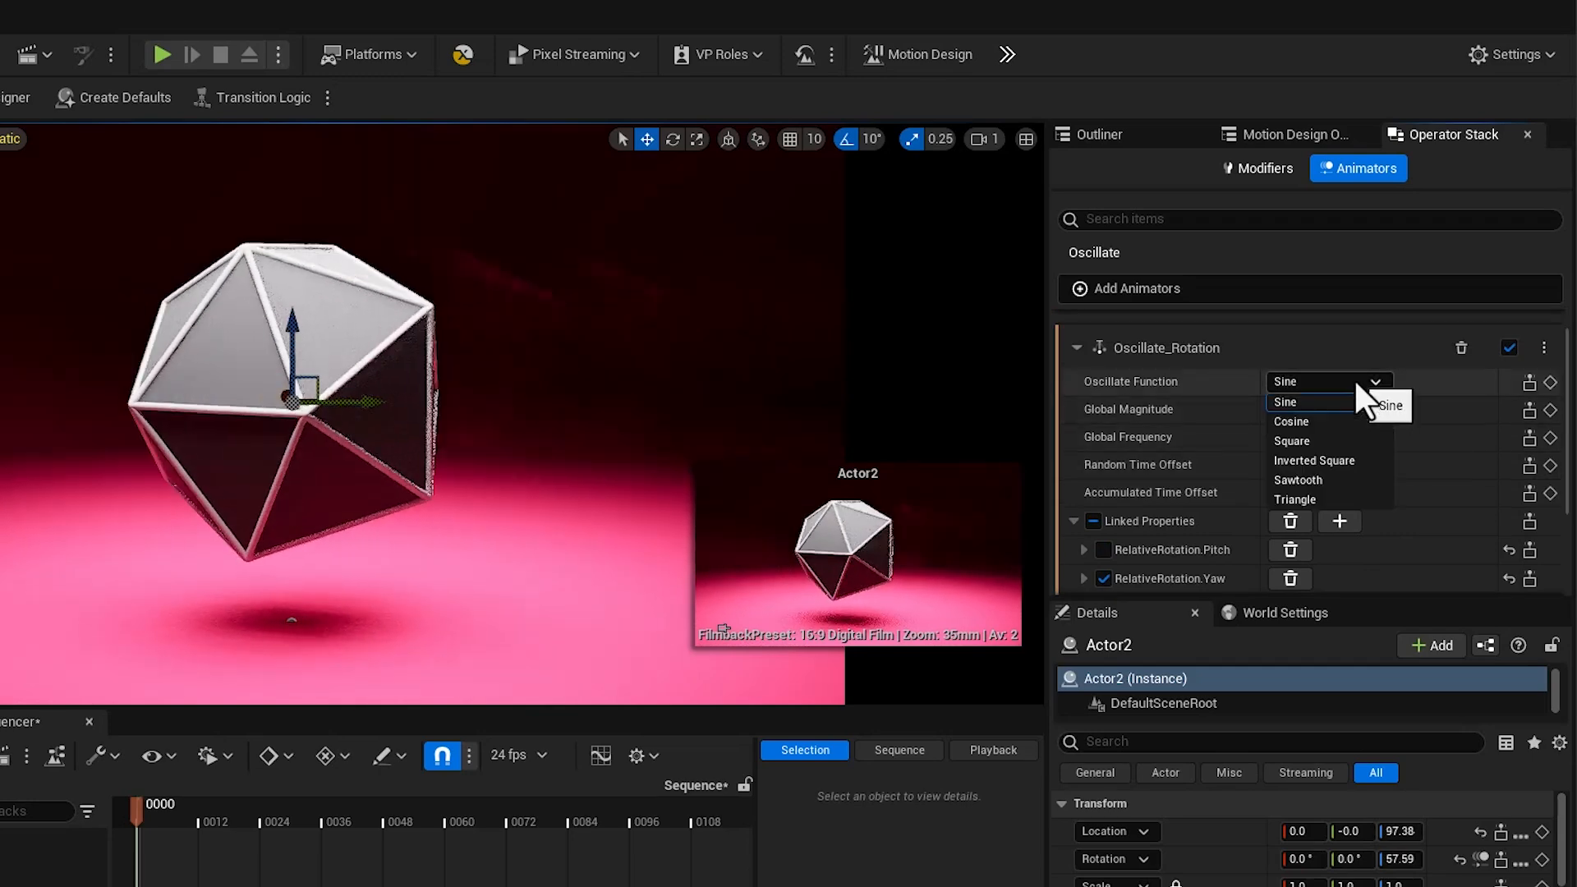
pyautogui.click(1330, 421)
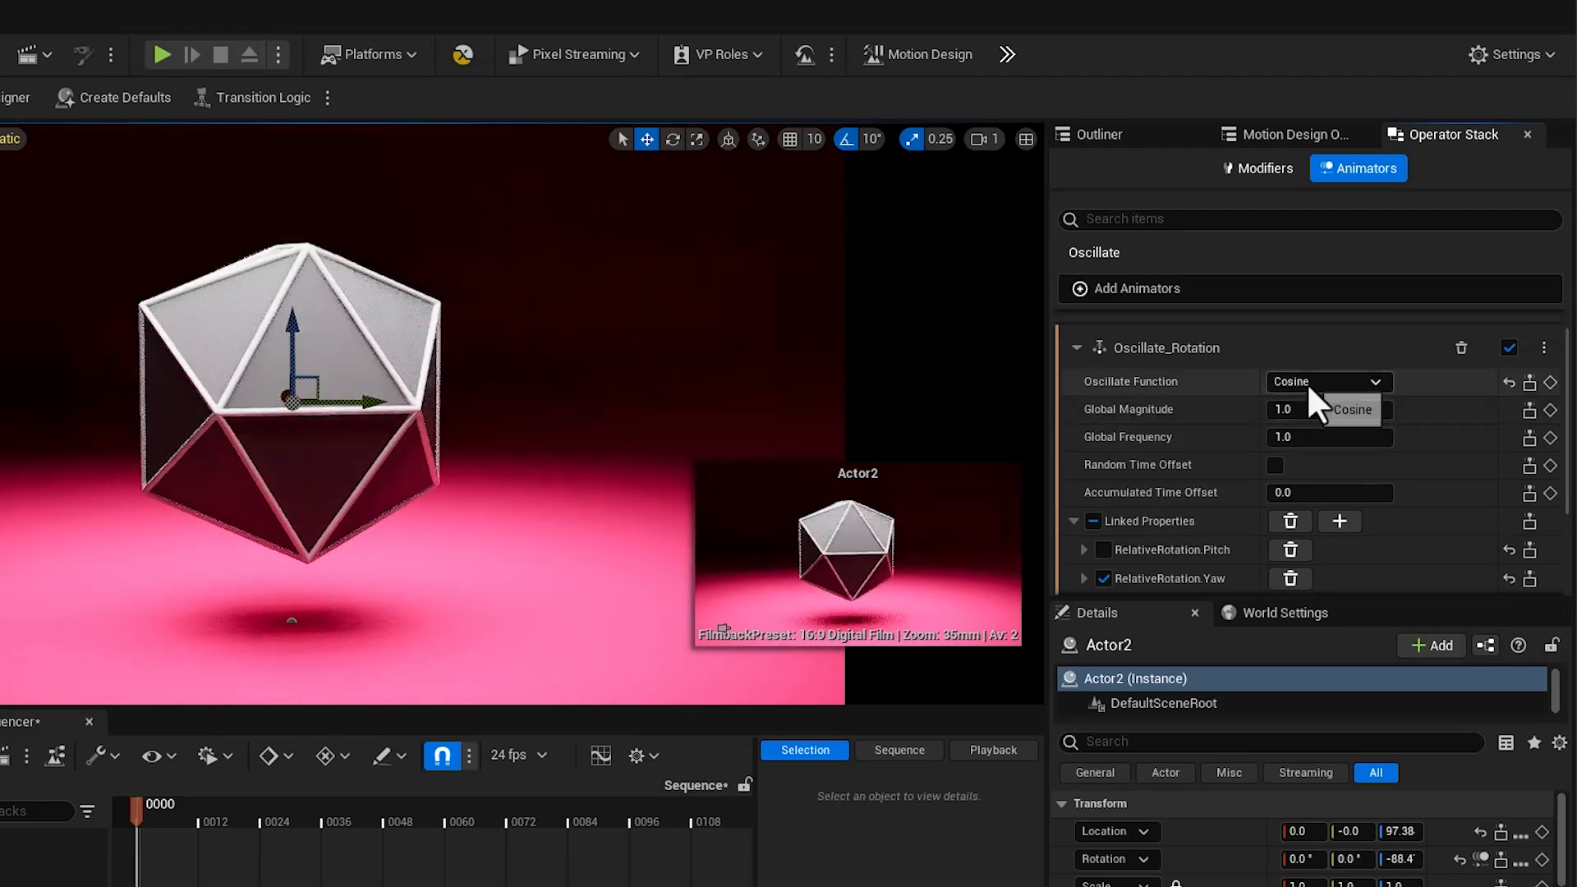
pyautogui.click(1281, 438)
pyautogui.write('0.2')
pyautogui.press('Return')
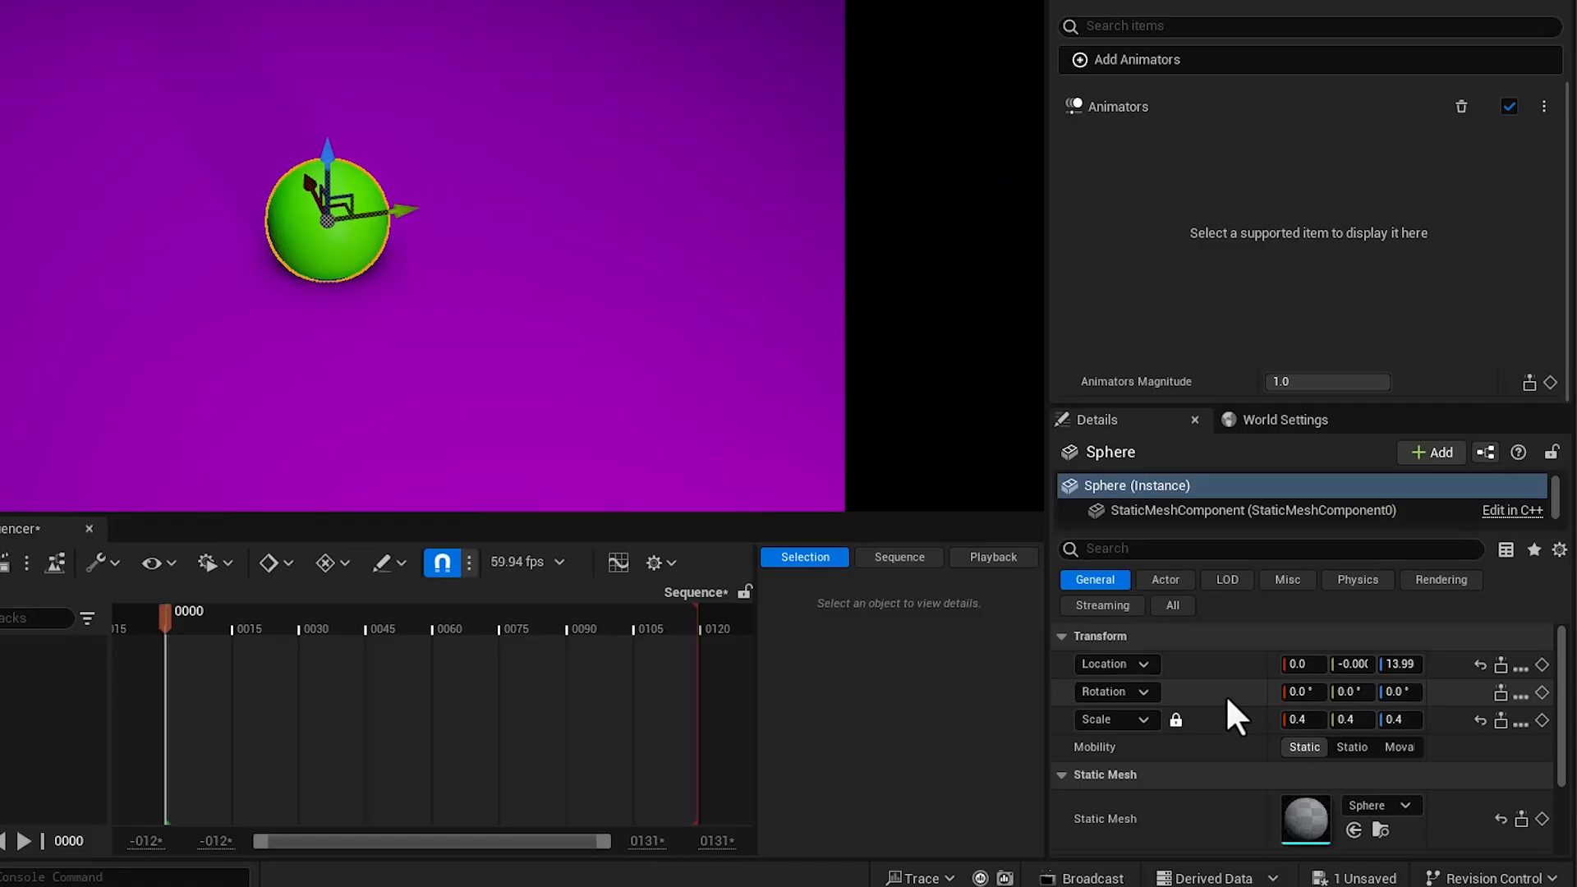
# - Add a Pulse animator with the Location preset to the green Sphere in the Pulse_Ball level
pyautogui.rightClick(1219, 667)
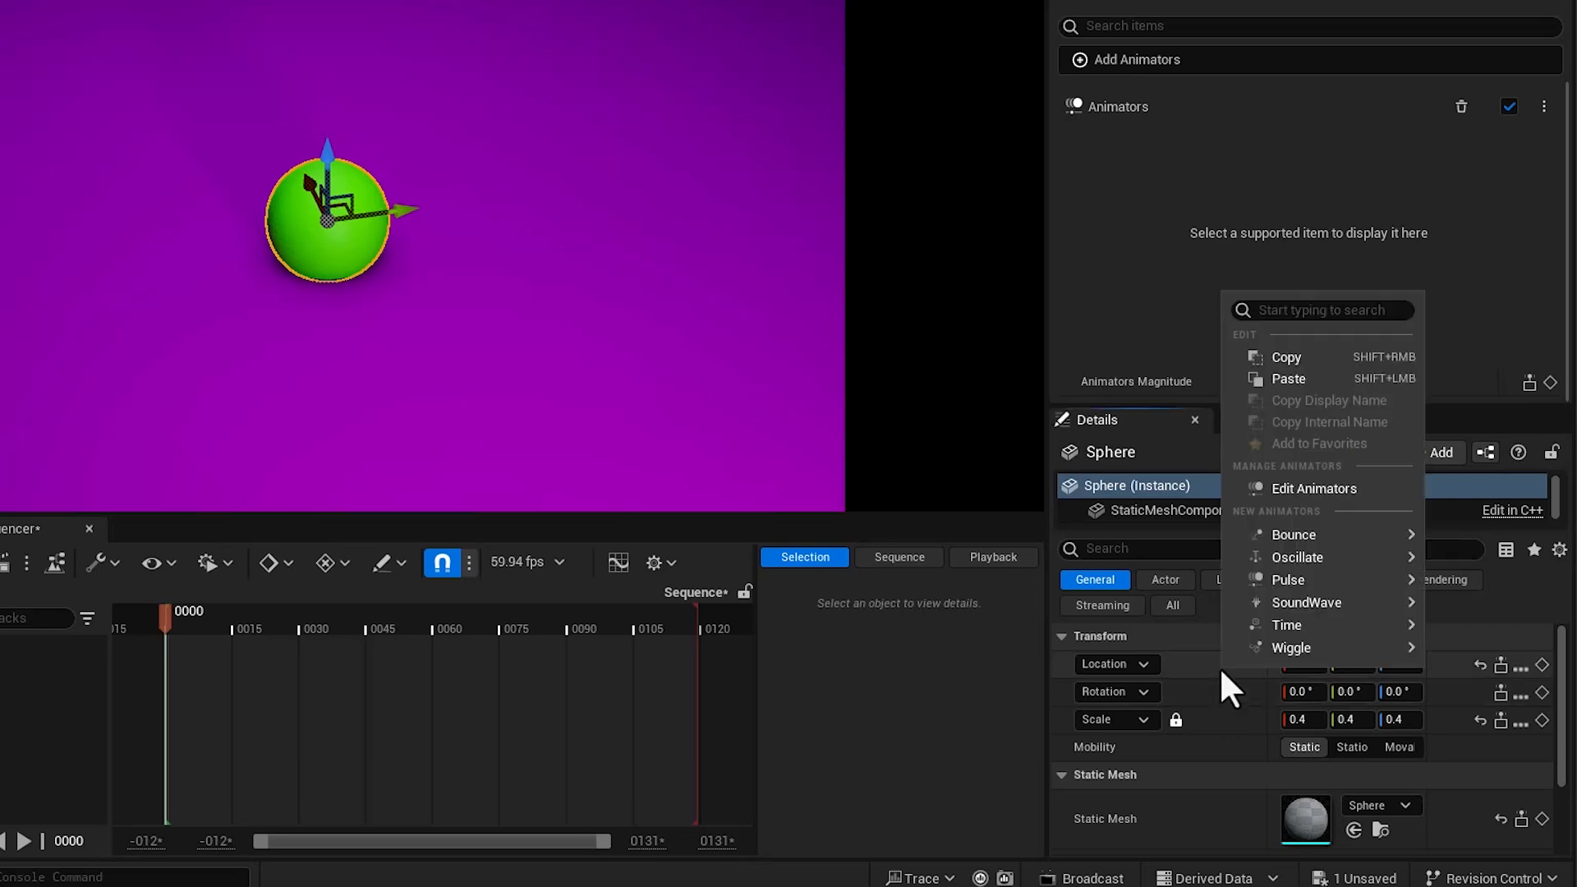
pyautogui.moveTo(1278, 575)
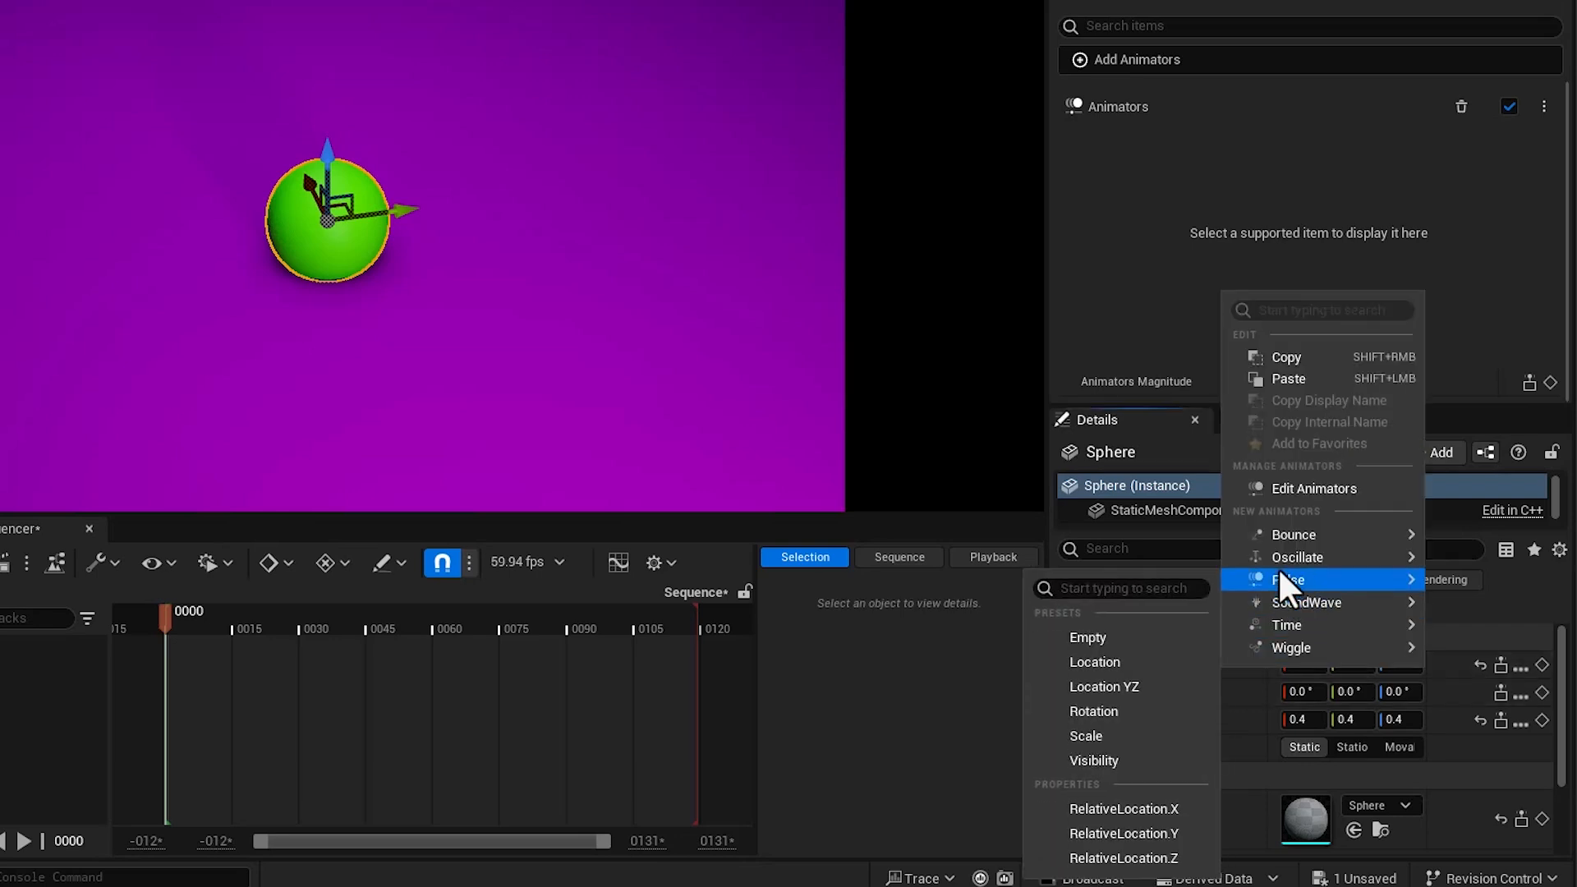
pyautogui.click(1146, 662)
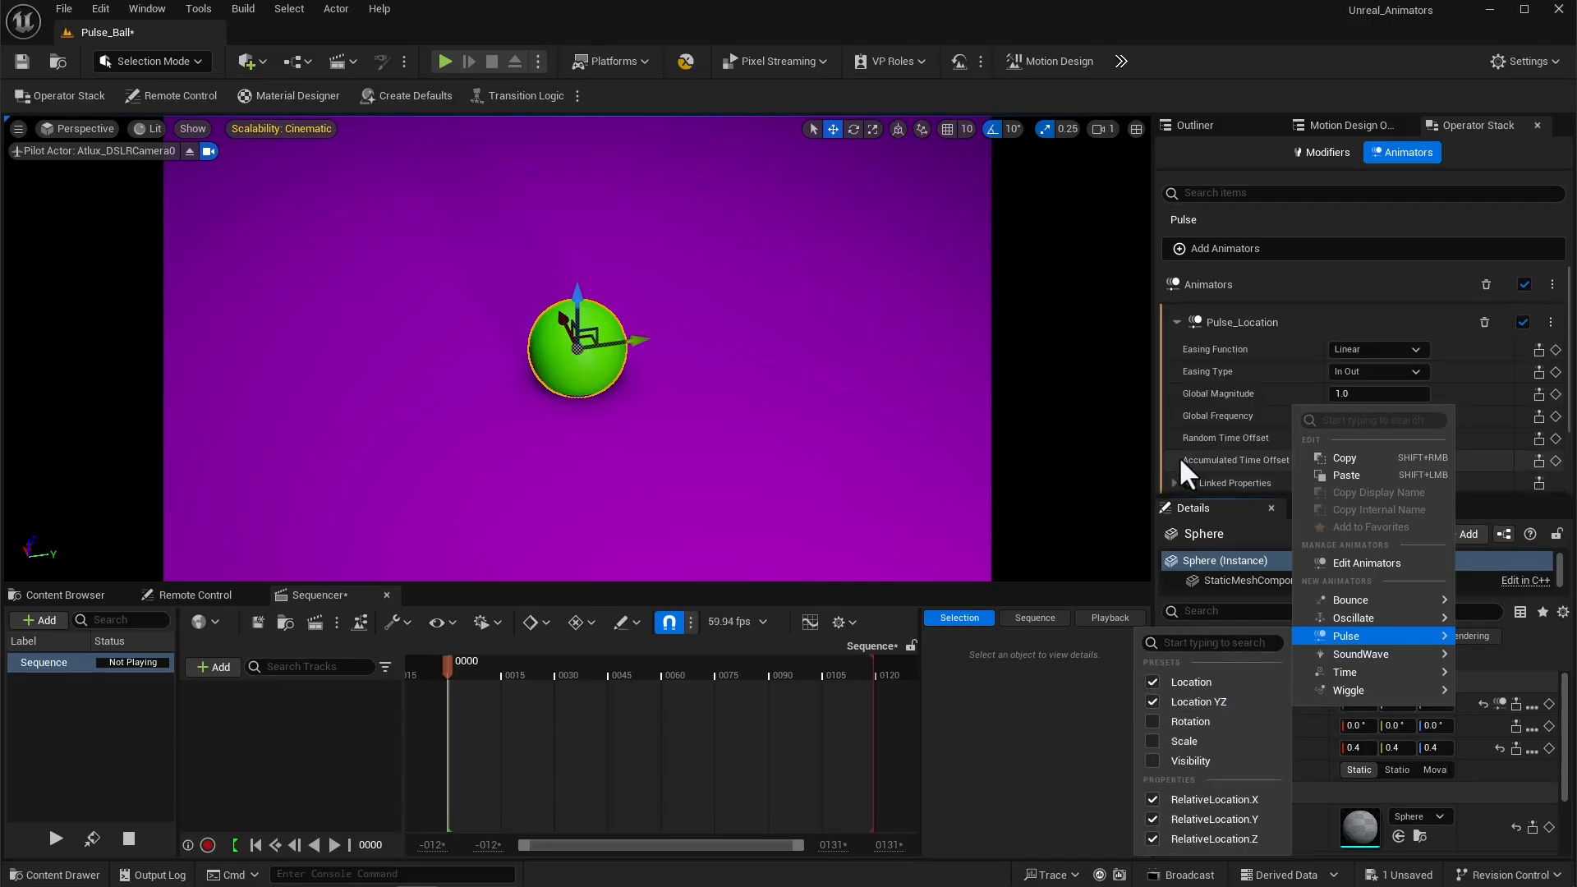
pyautogui.click(1180, 456)
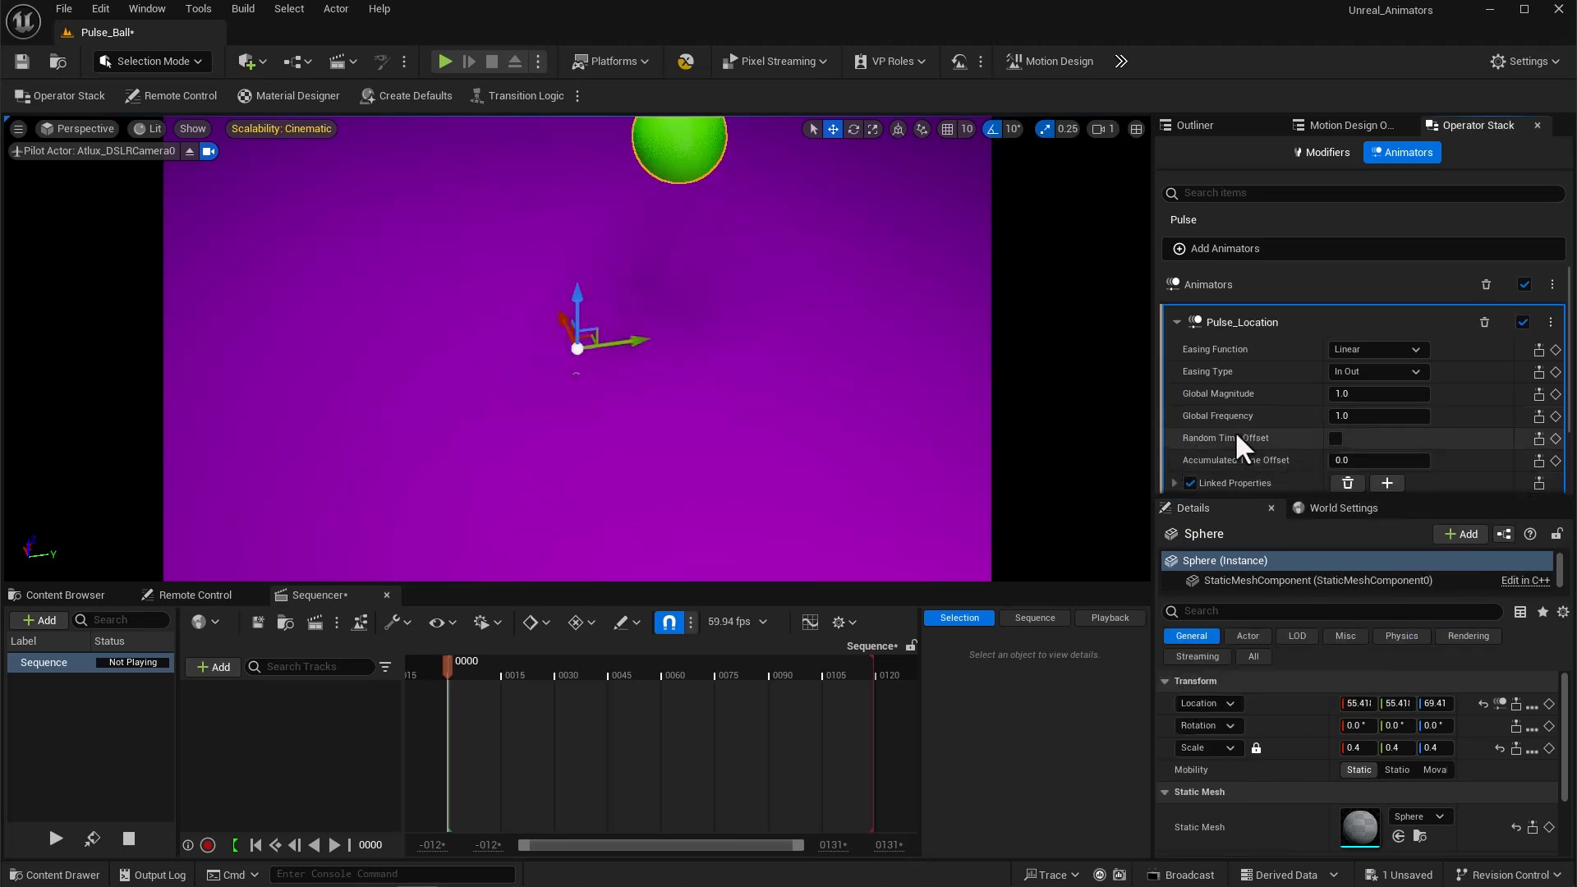
# - Restrict the Sphere's Pulse_Location animator to RelativeLocation.Y, disabling the X and Z linked properties
pyautogui.scroll(-3, 1234, 434)
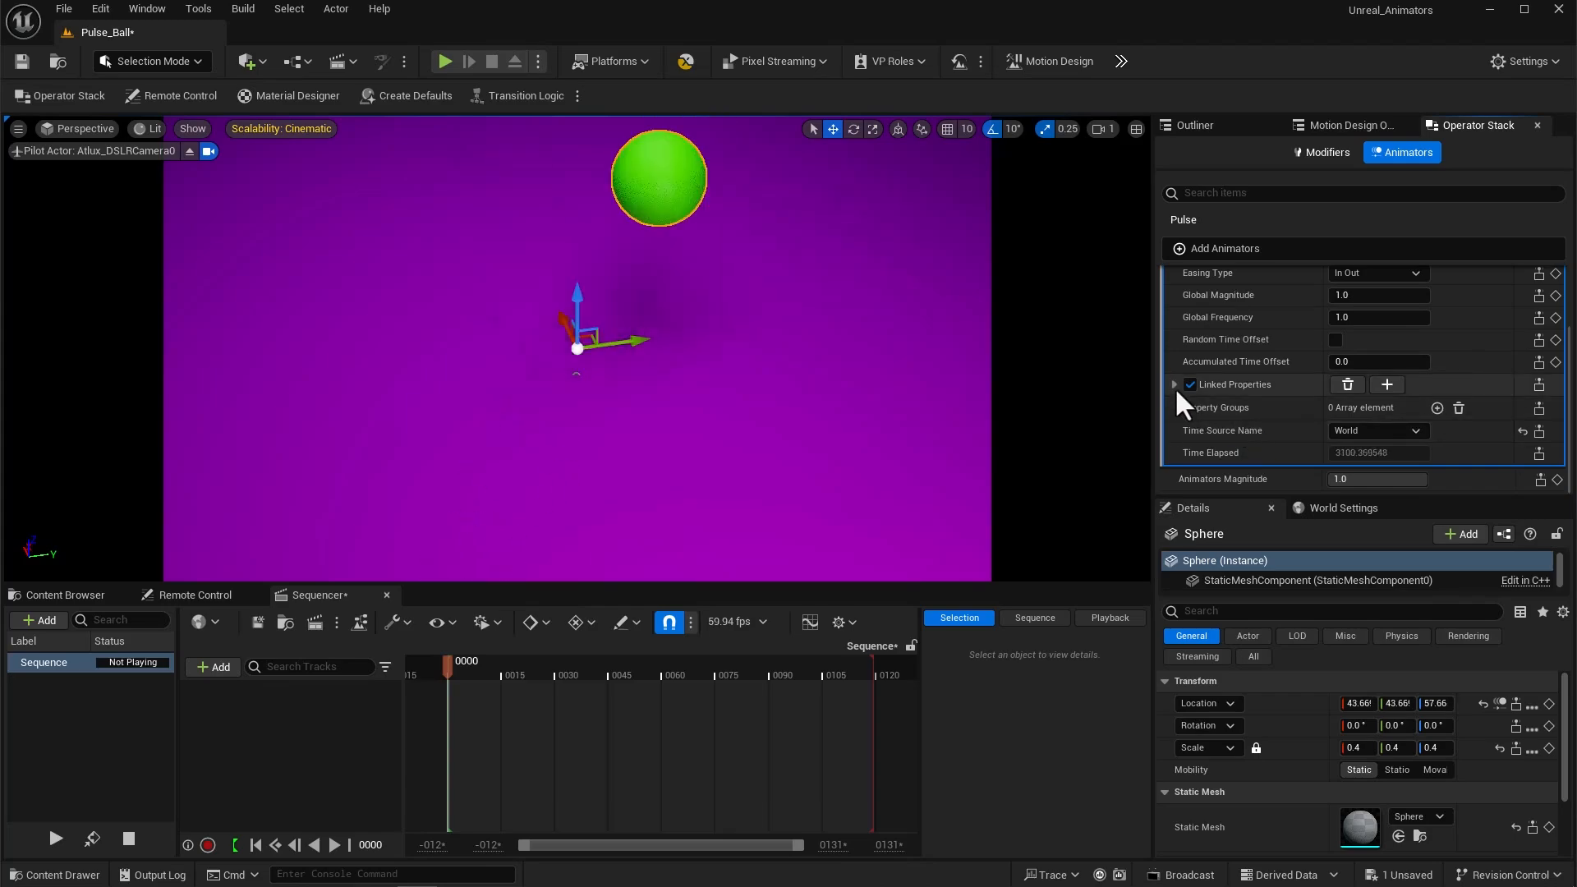
pyautogui.click(1175, 385)
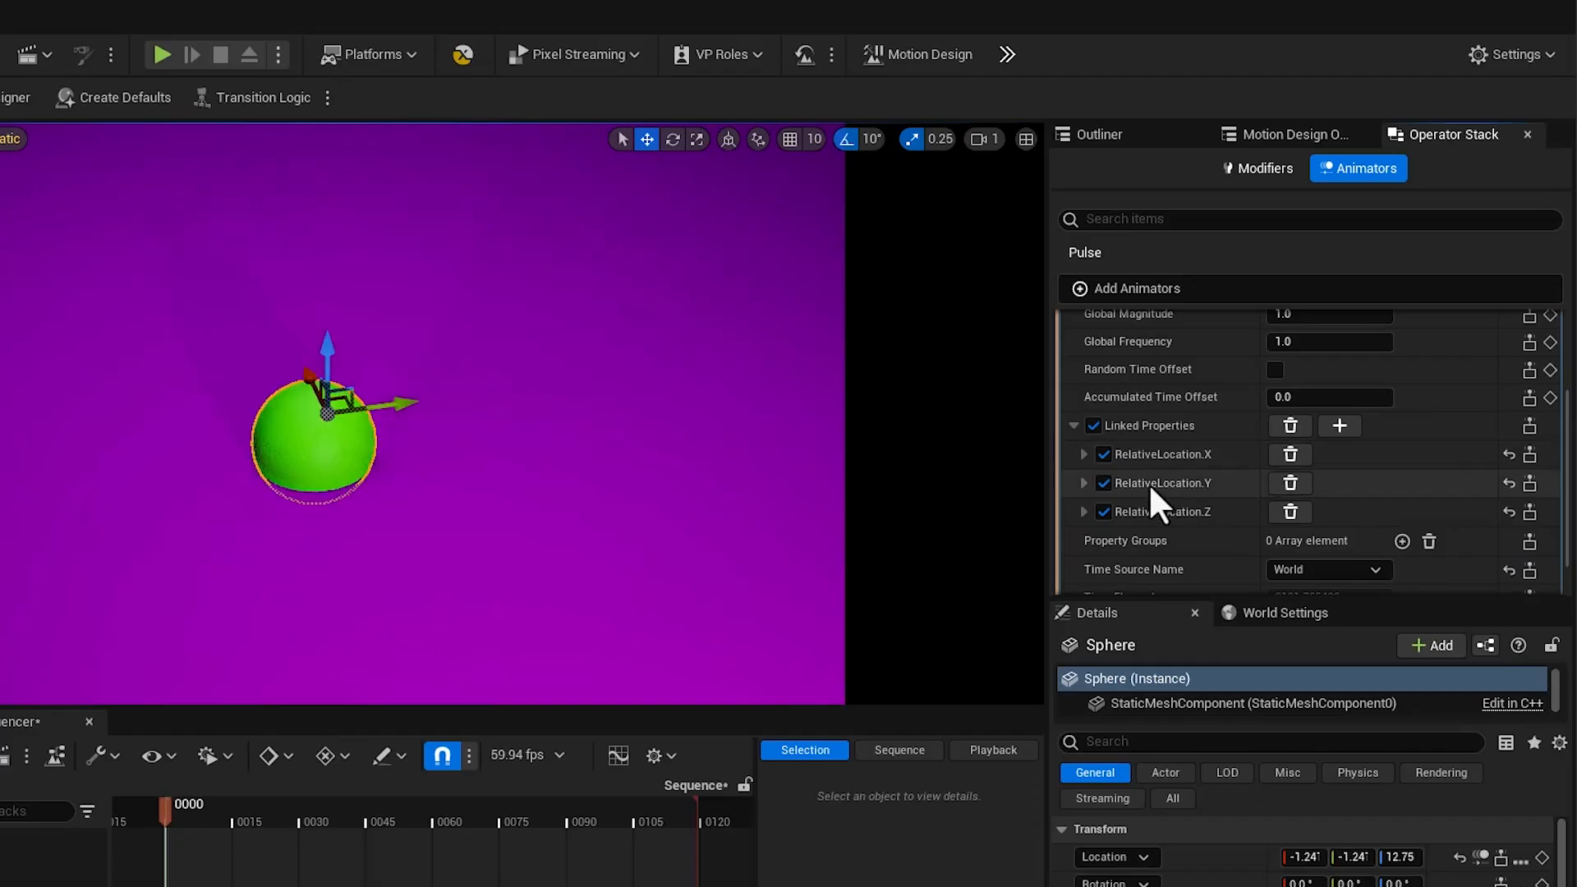
pyautogui.click(1099, 460)
pyautogui.click(1106, 486)
pyautogui.click(1105, 507)
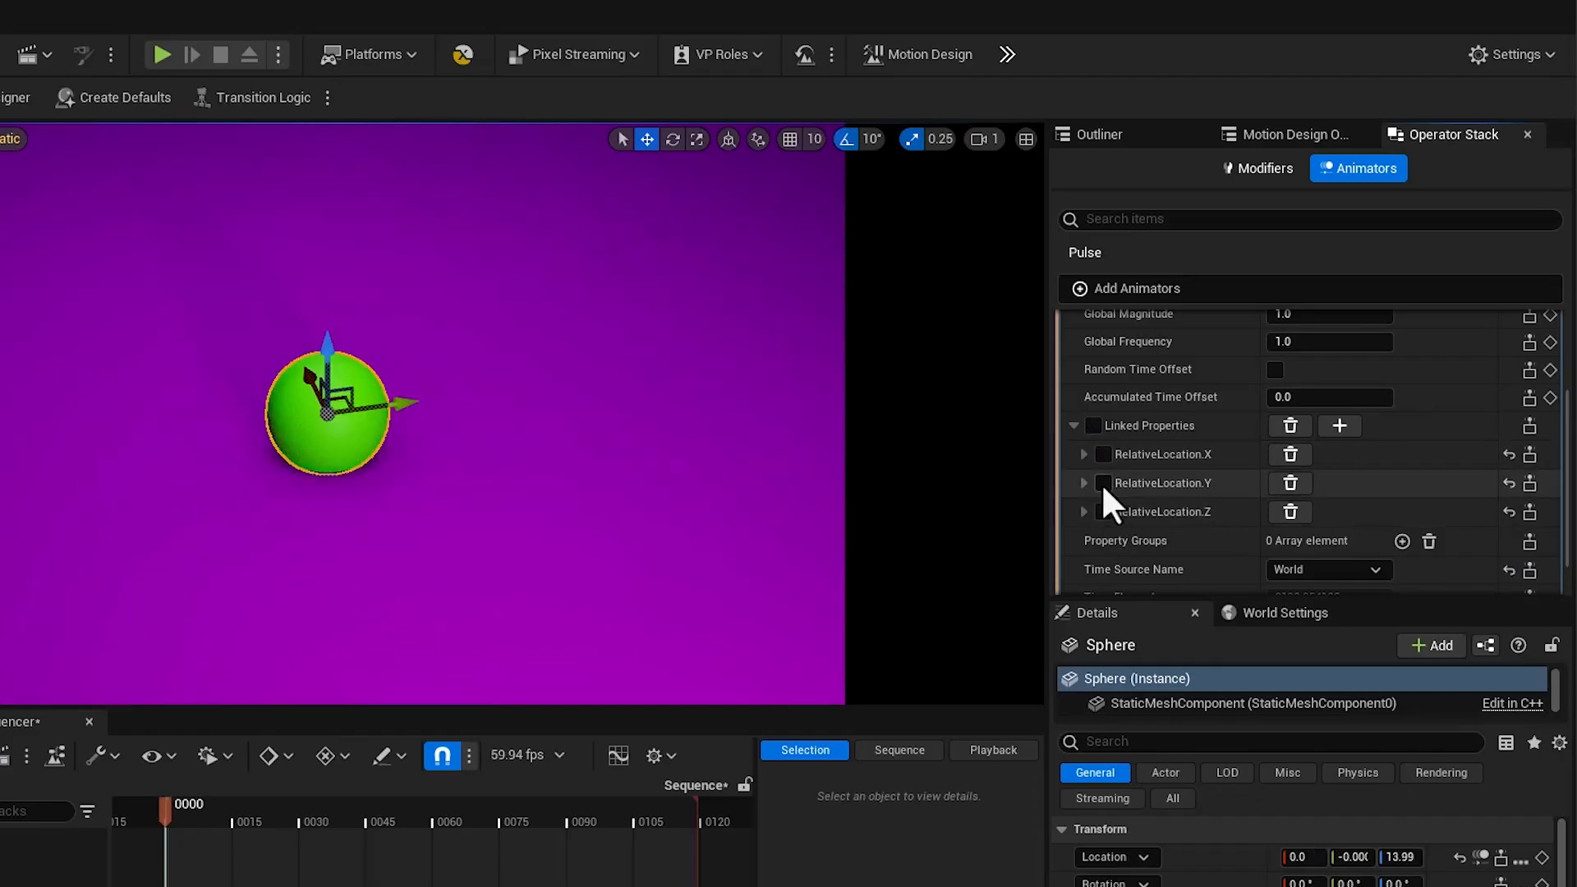
pyautogui.click(1103, 483)
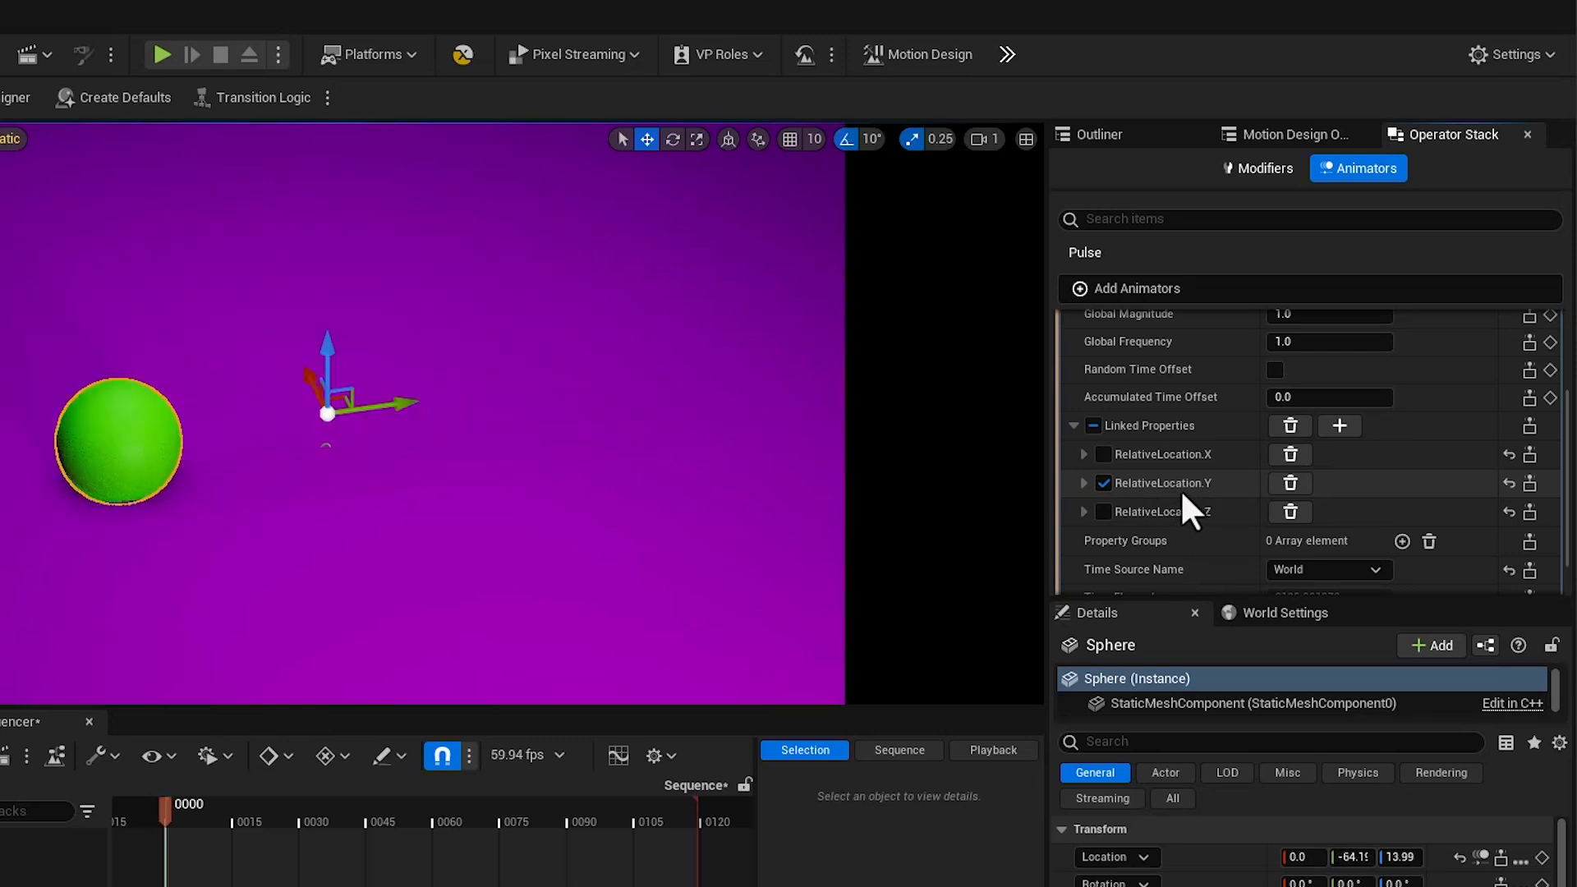
# - Try the Expo easing function with the In easing type on the Sphere's Pulse_Location animator
pyautogui.scroll(3, 1206, 465)
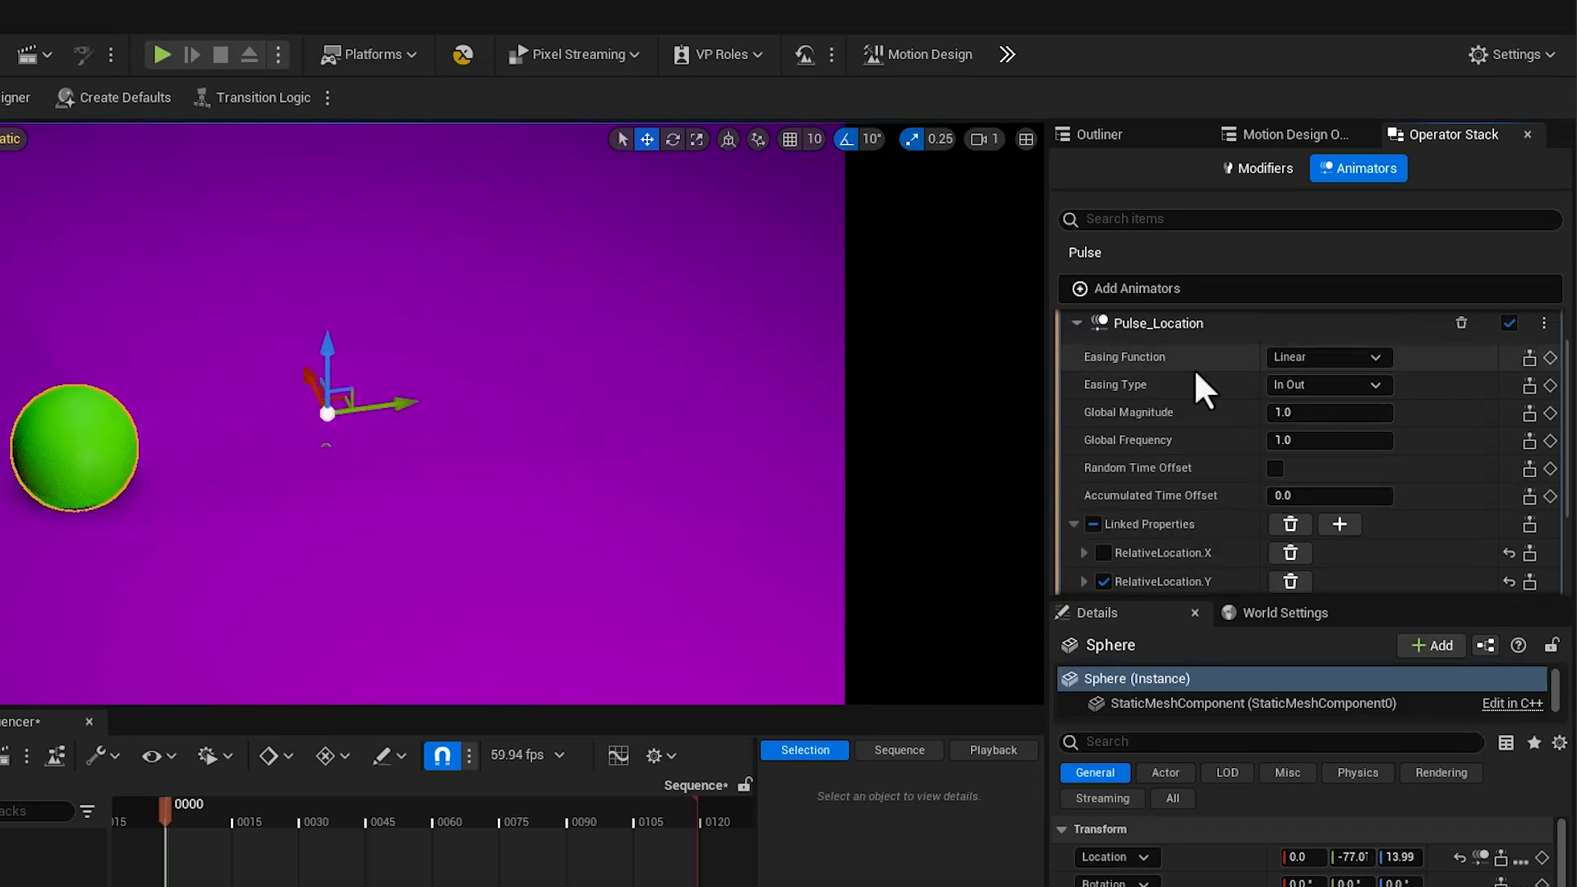
pyautogui.click(1377, 357)
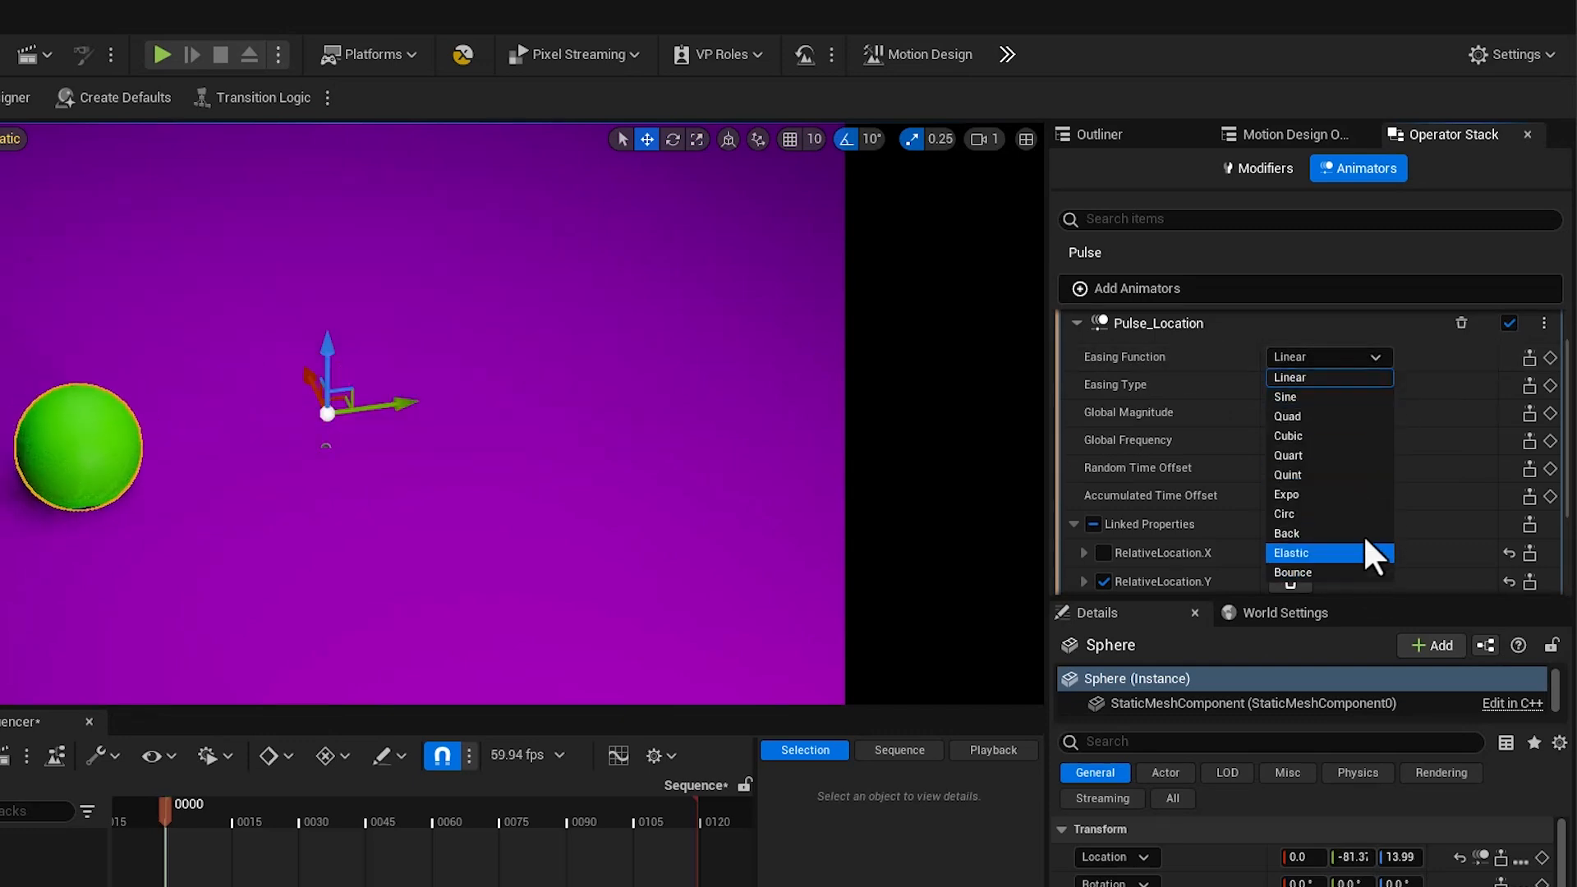
pyautogui.click(1339, 495)
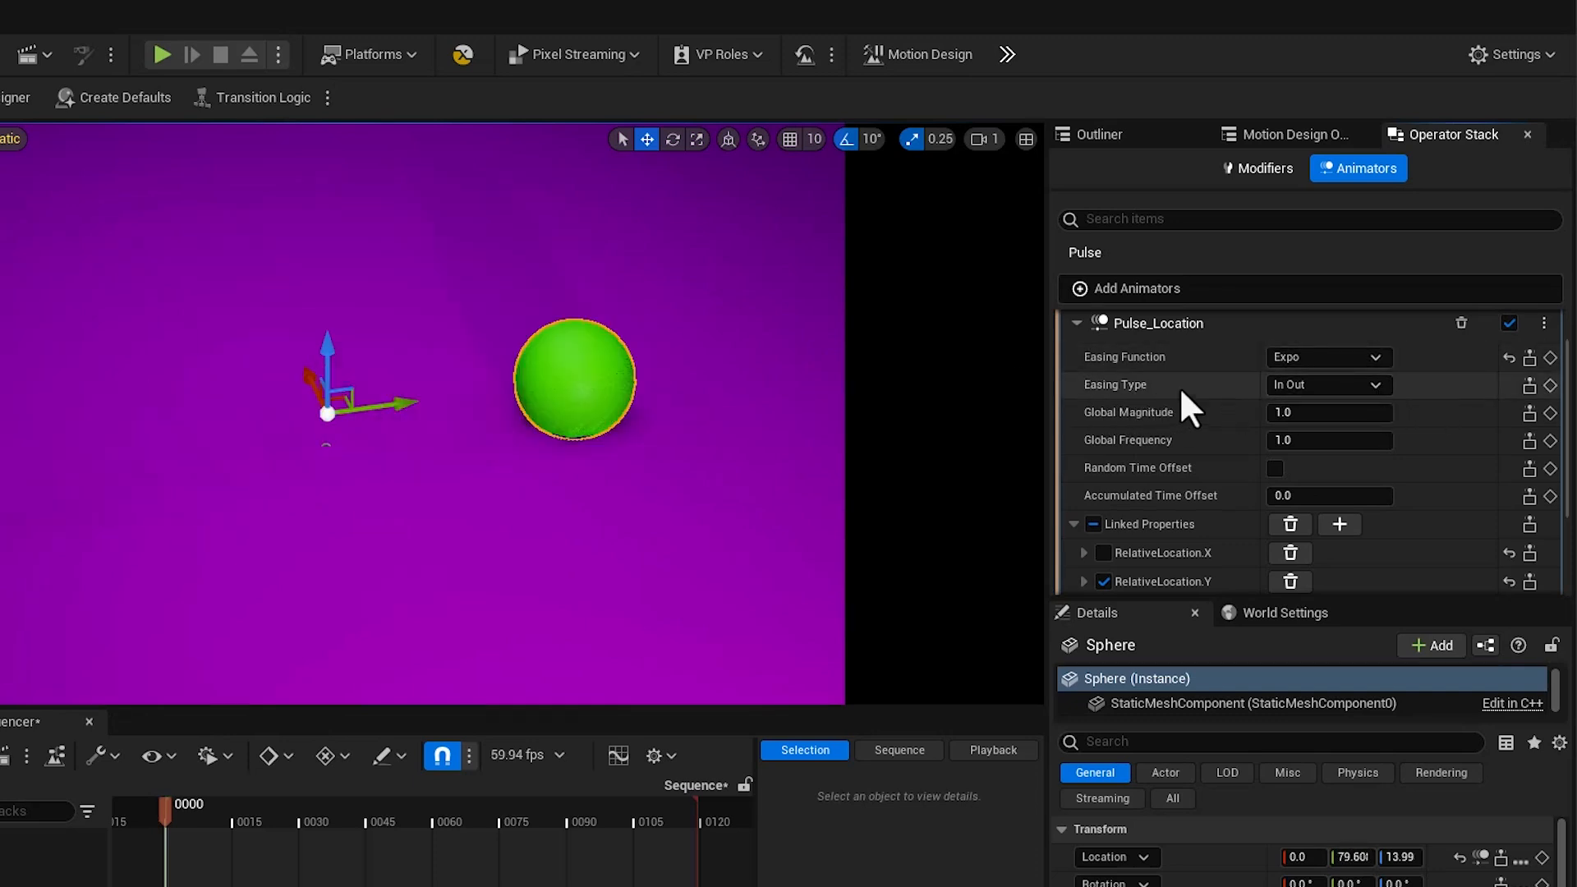
pyautogui.click(1376, 385)
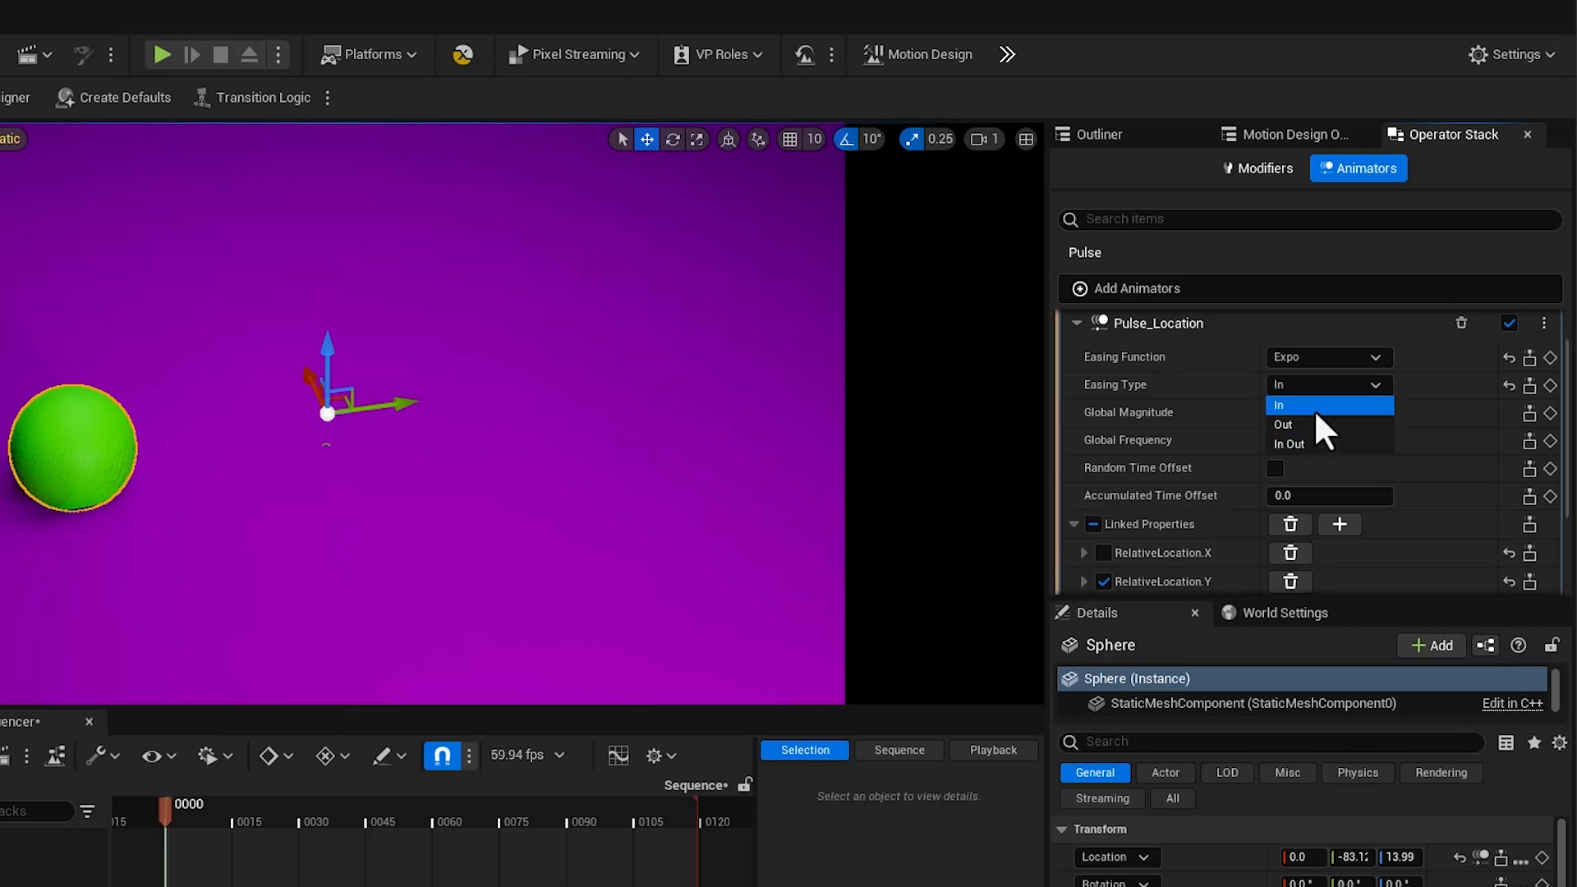
pyautogui.click(1313, 405)
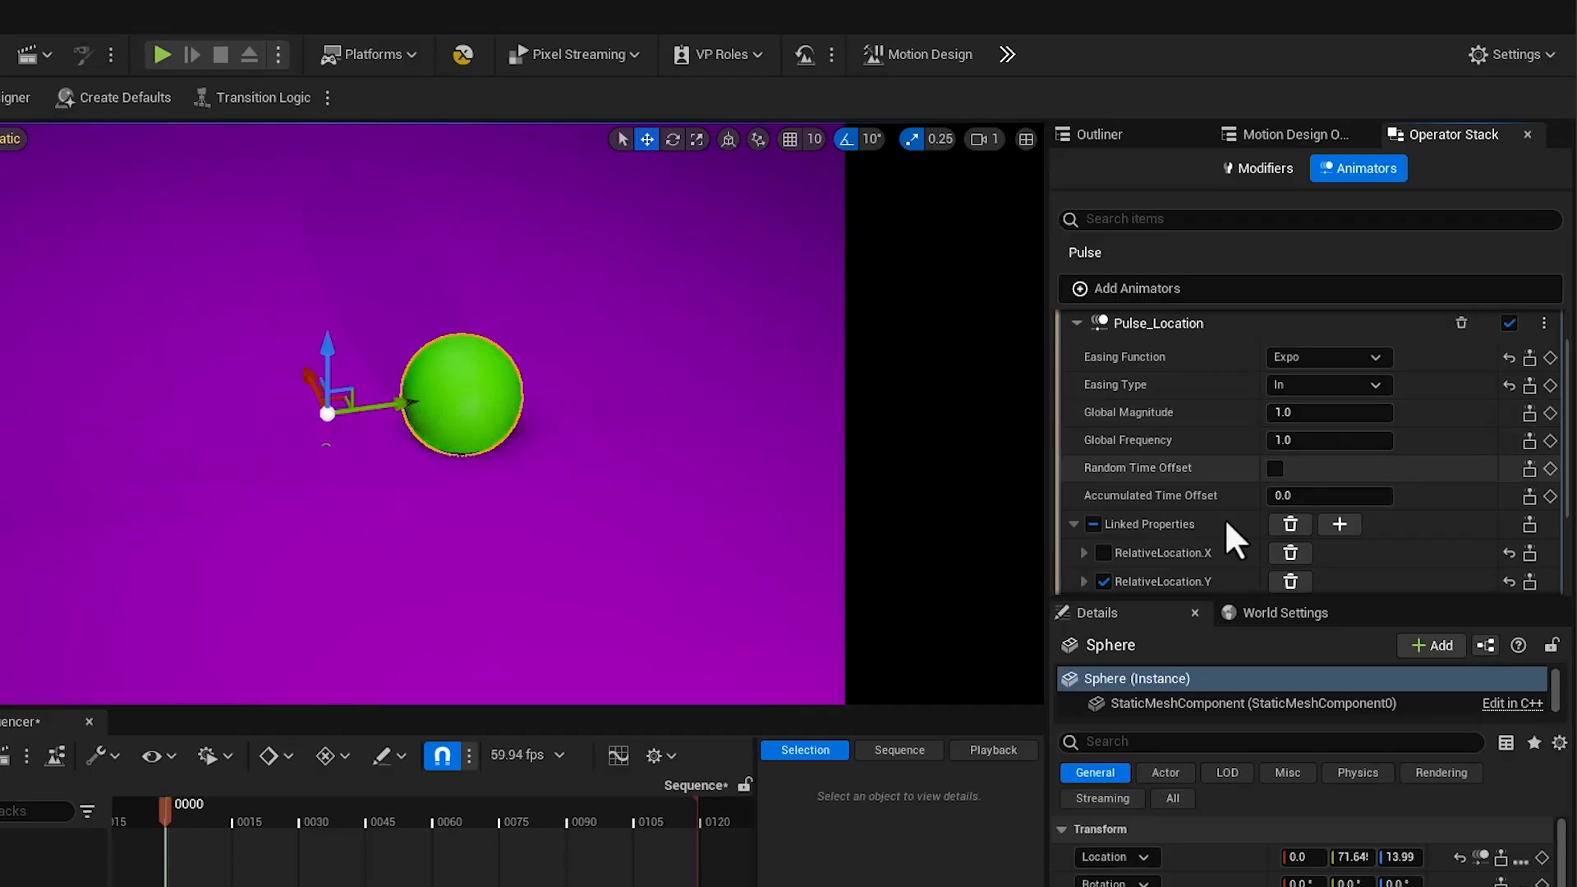
# - Set the frequency of the Sphere's RelativeLocation.Y pulse to 0.75
pyautogui.scroll(-2, 1196, 458)
pyautogui.click(1084, 516)
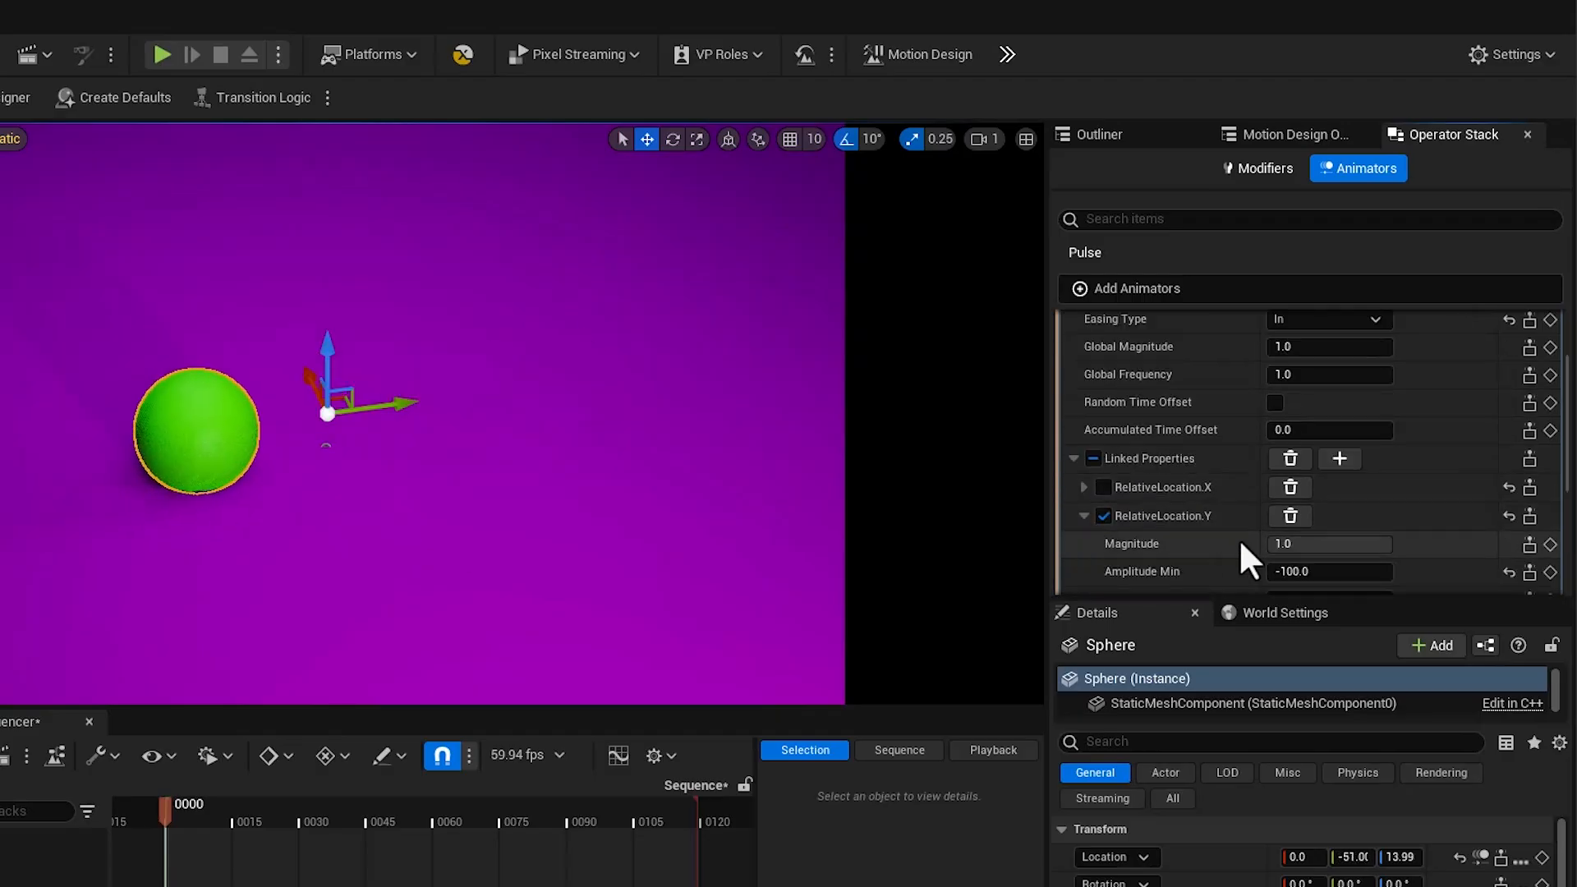
pyautogui.scroll(-2, 1322, 555)
pyautogui.scroll(-1, 1332, 553)
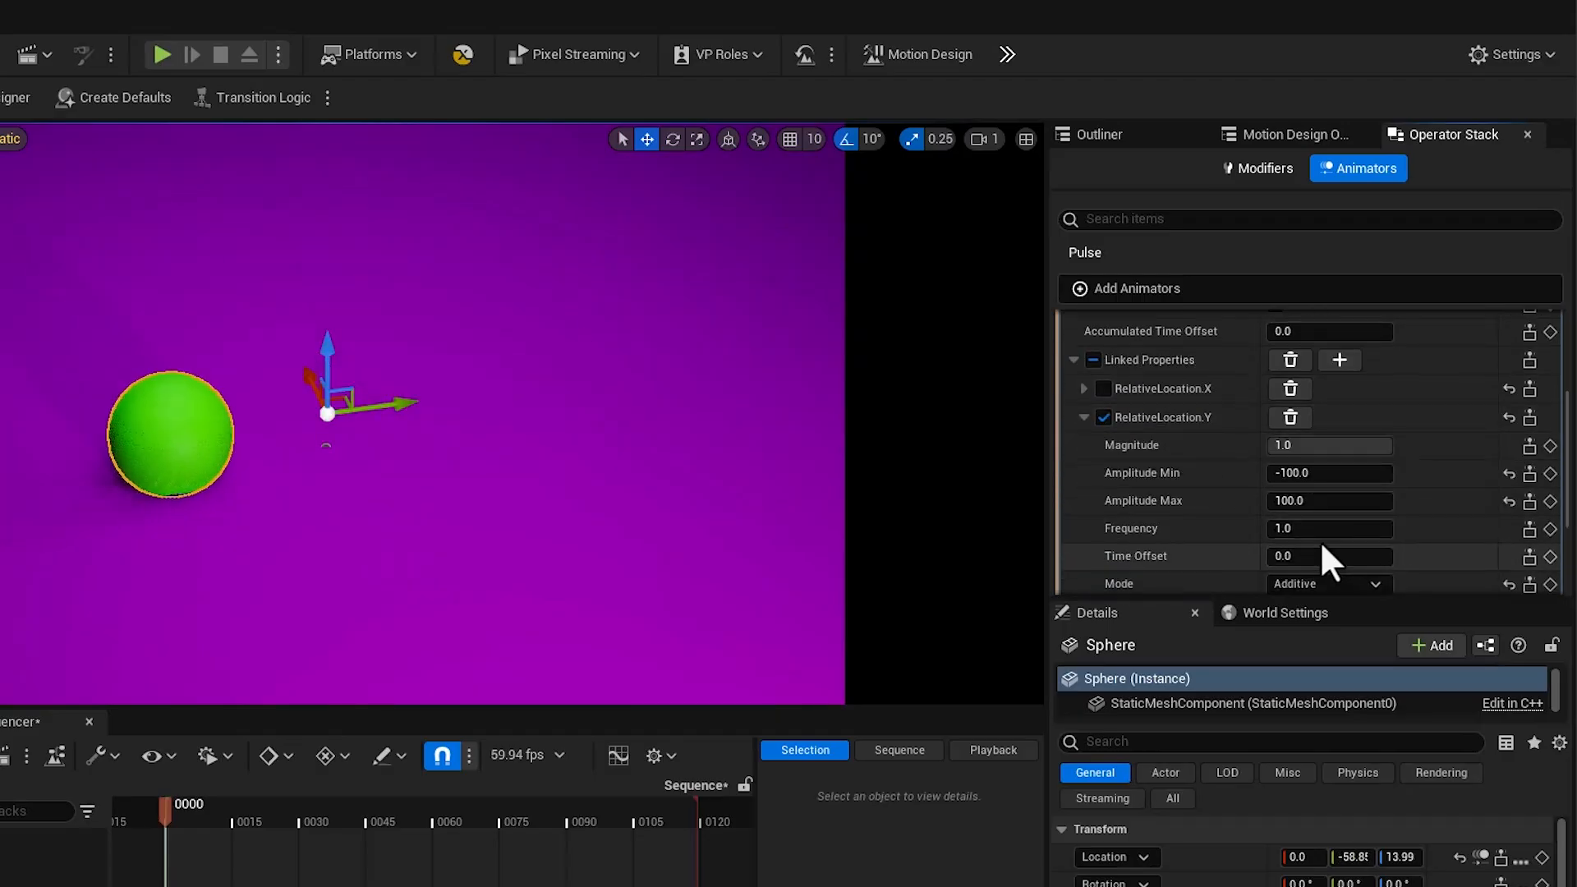
pyautogui.click(1302, 530)
pyautogui.press('BackSpace')
pyautogui.write('.75')
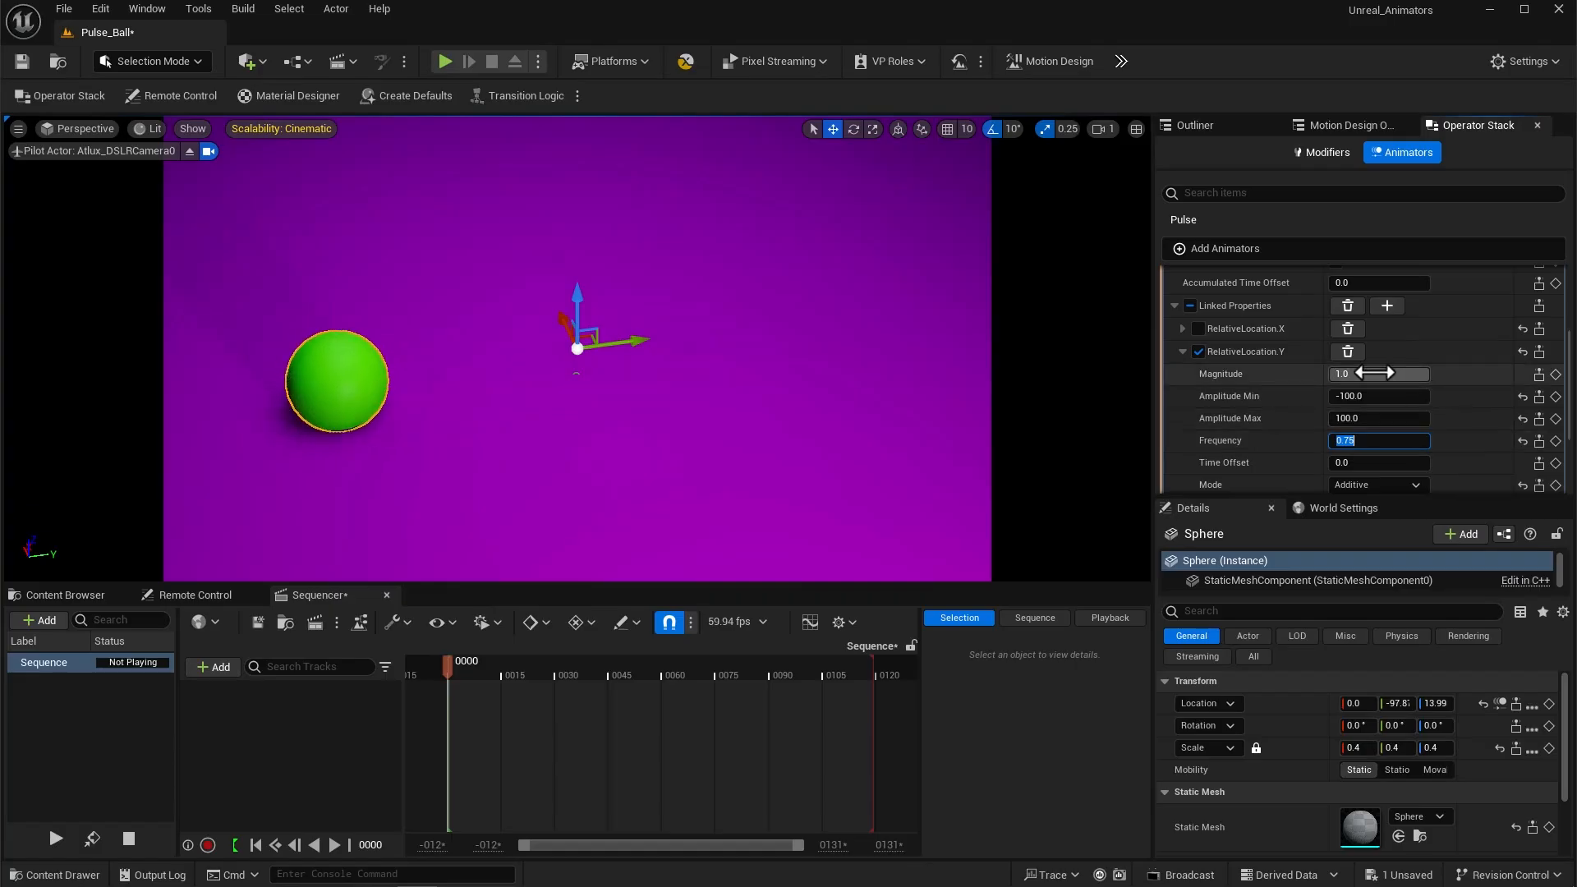
# - Set the easing type of the Sphere's Pulse_Location animator to In Out
pyautogui.scroll(2, 1395, 444)
pyautogui.scroll(2, 1432, 373)
pyautogui.click(1417, 349)
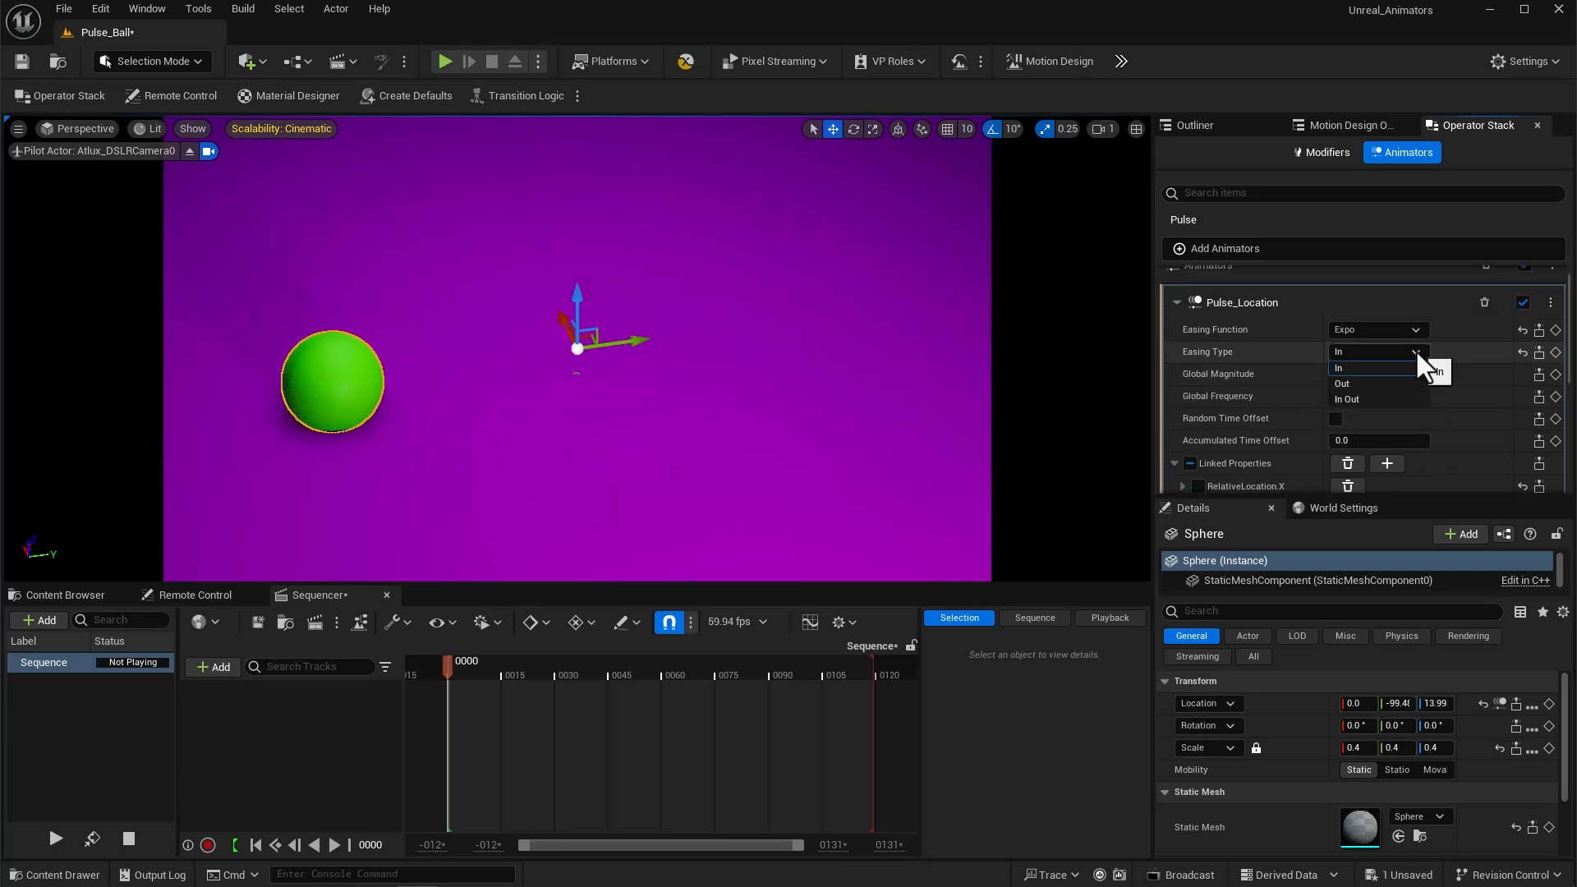
pyautogui.click(1384, 398)
# - Try the Back easing function on the Sphere's Pulse_Location animator and switch it to Elastic
pyautogui.click(1411, 329)
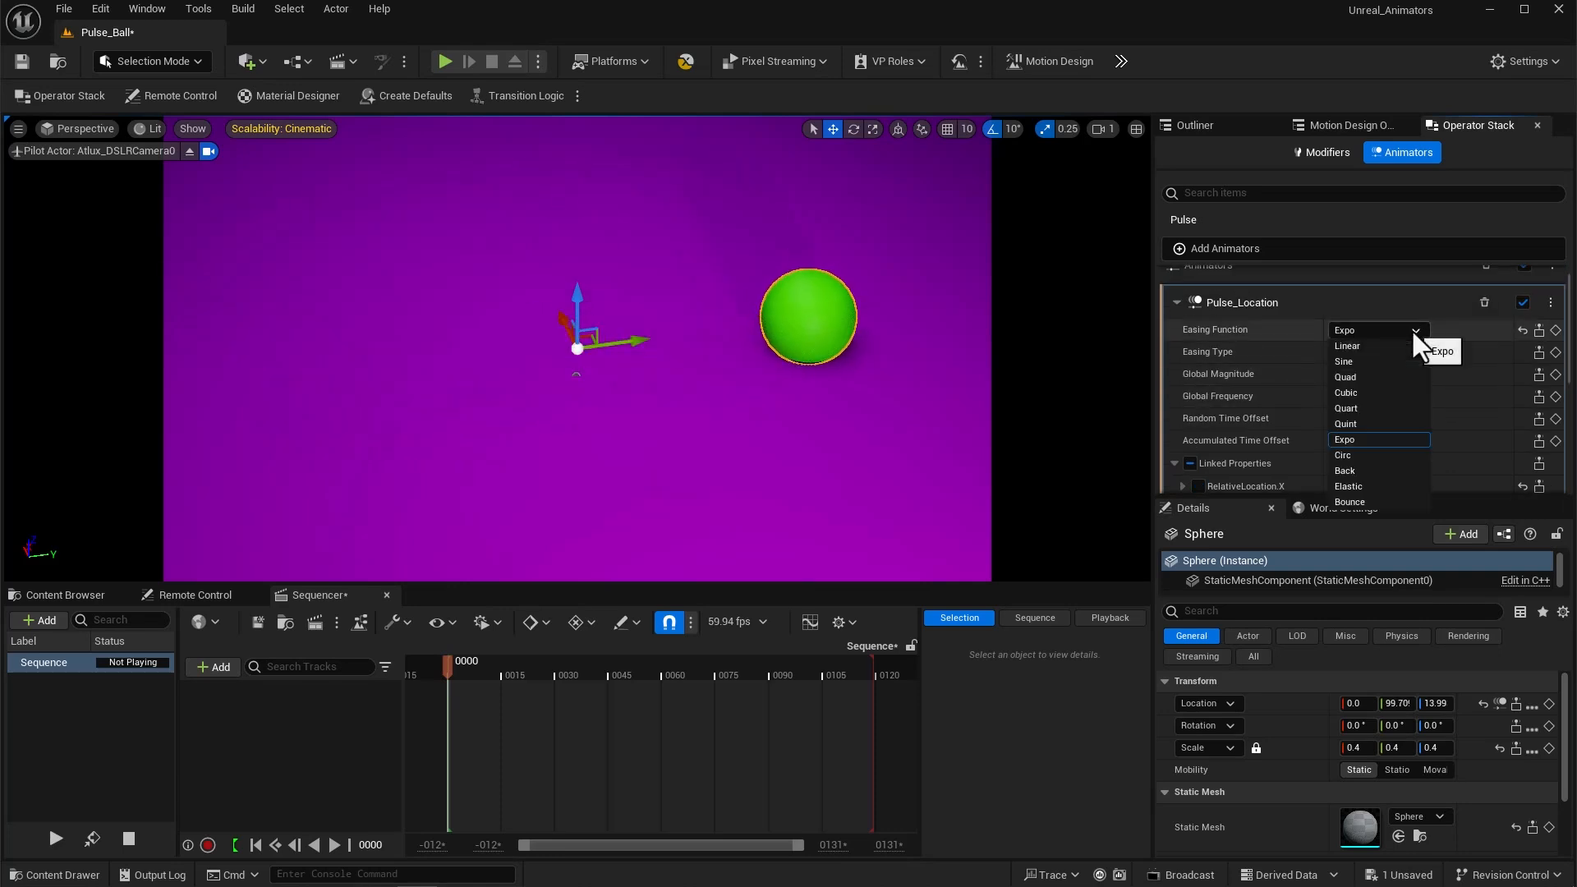
pyautogui.click(1372, 470)
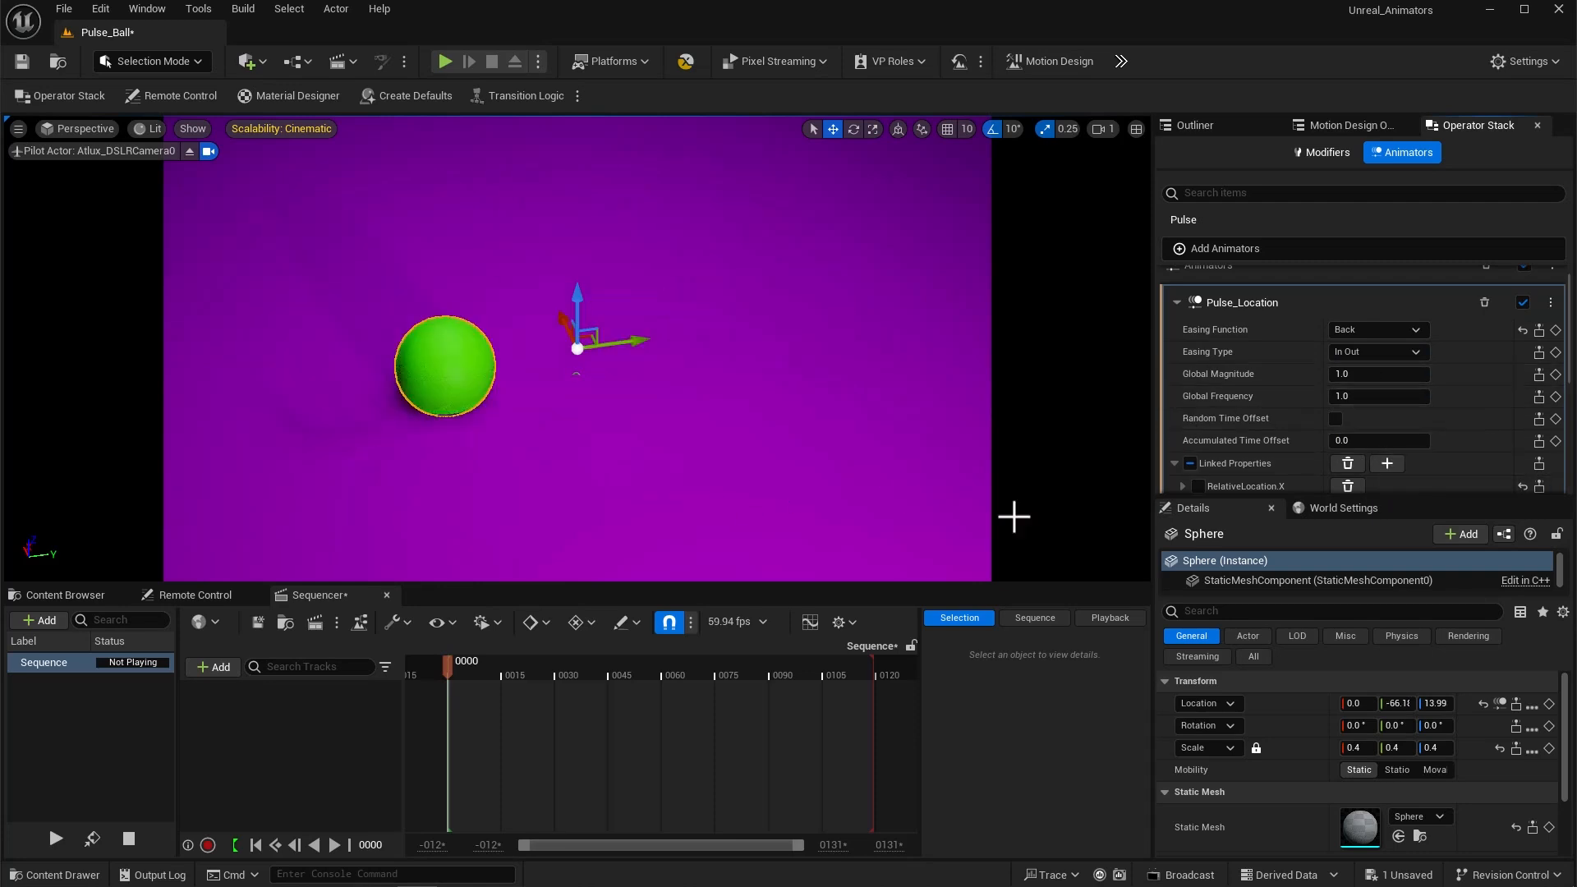
pyautogui.click(1417, 331)
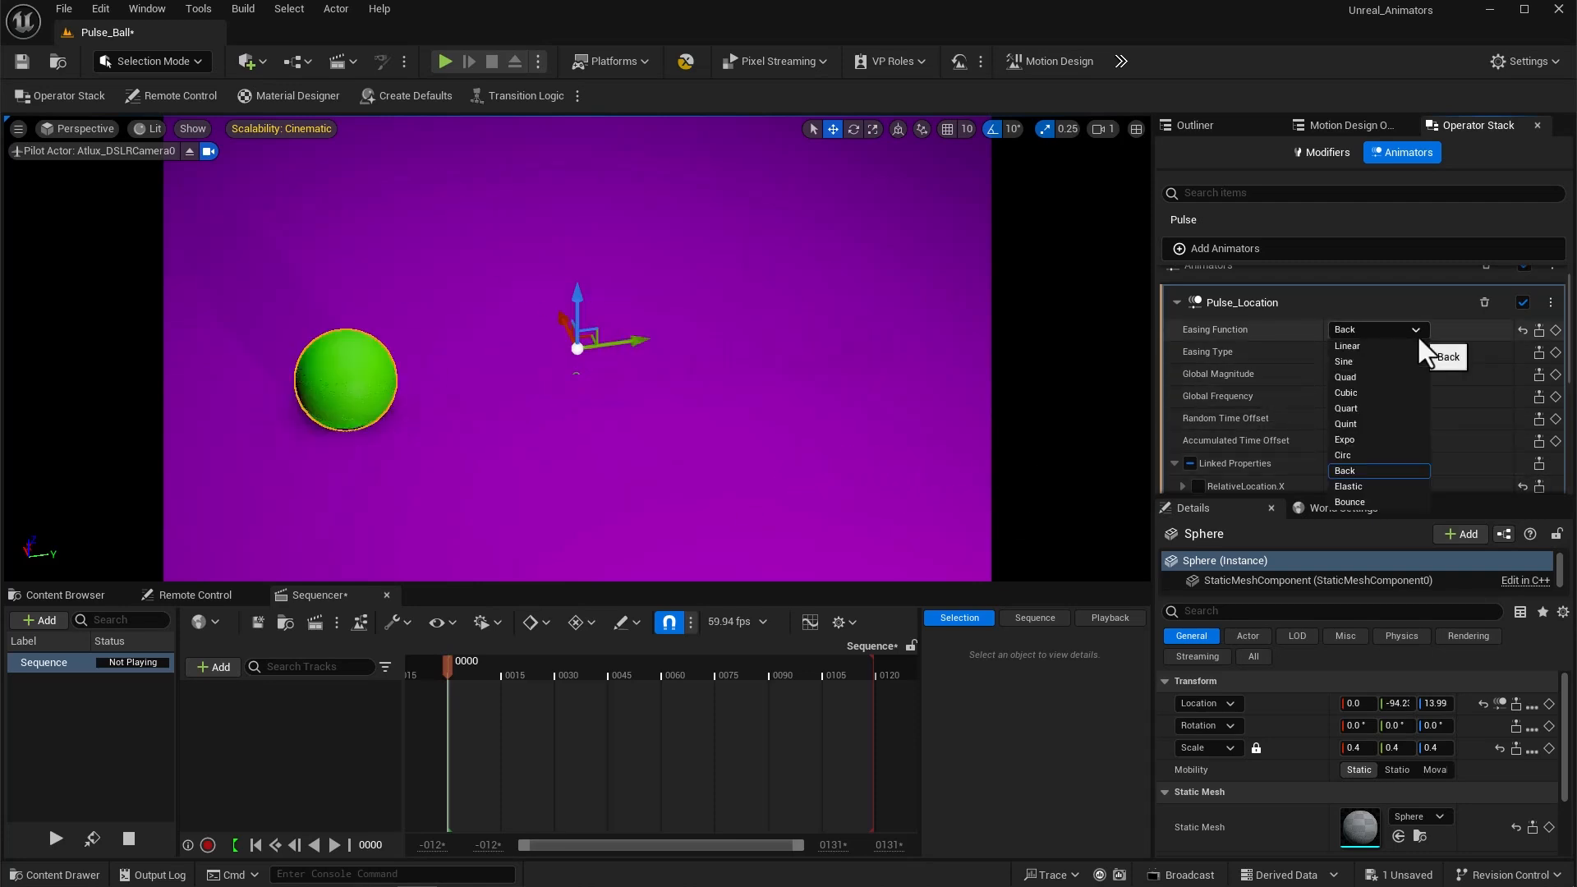
pyautogui.click(1359, 484)
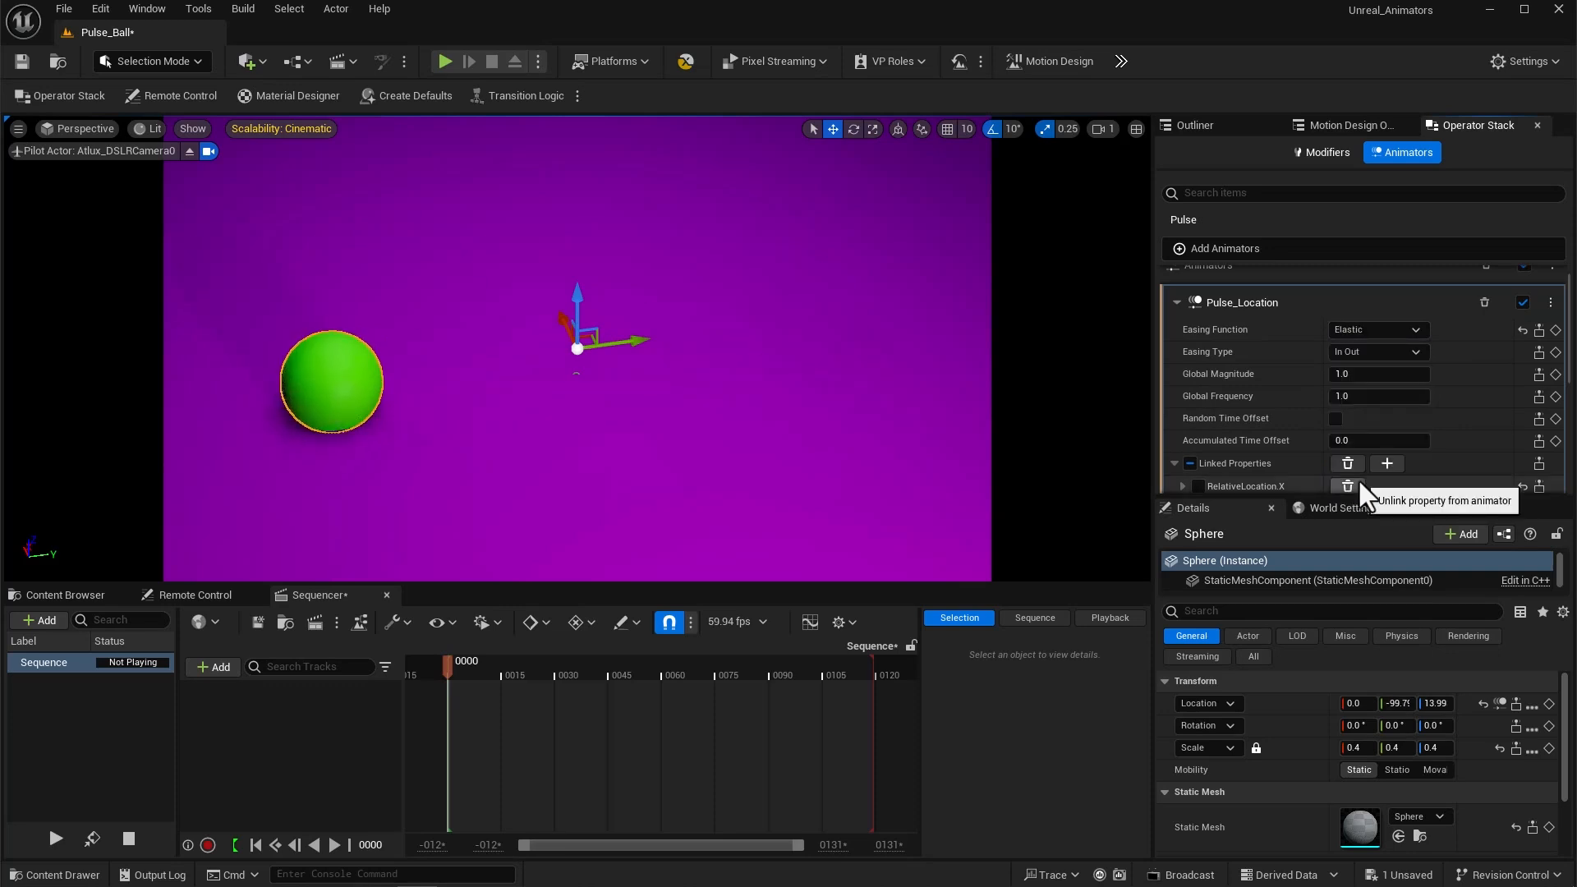
# - Reselect the Elastic easing function for the Sphere's Pulse_Location animator
pyautogui.click(1401, 329)
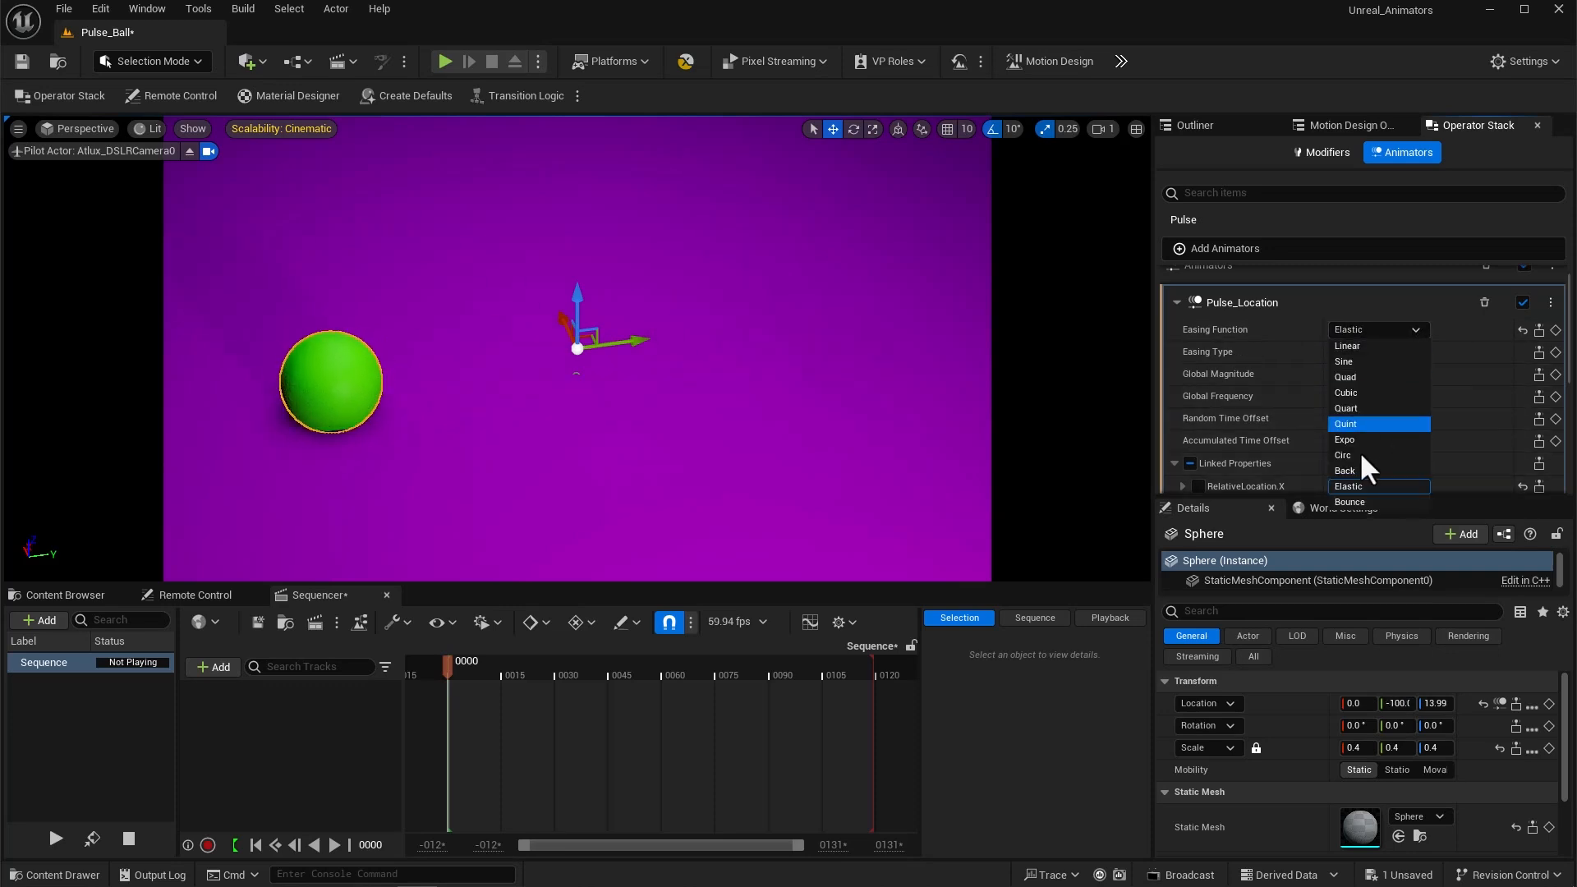
pyautogui.click(1358, 490)
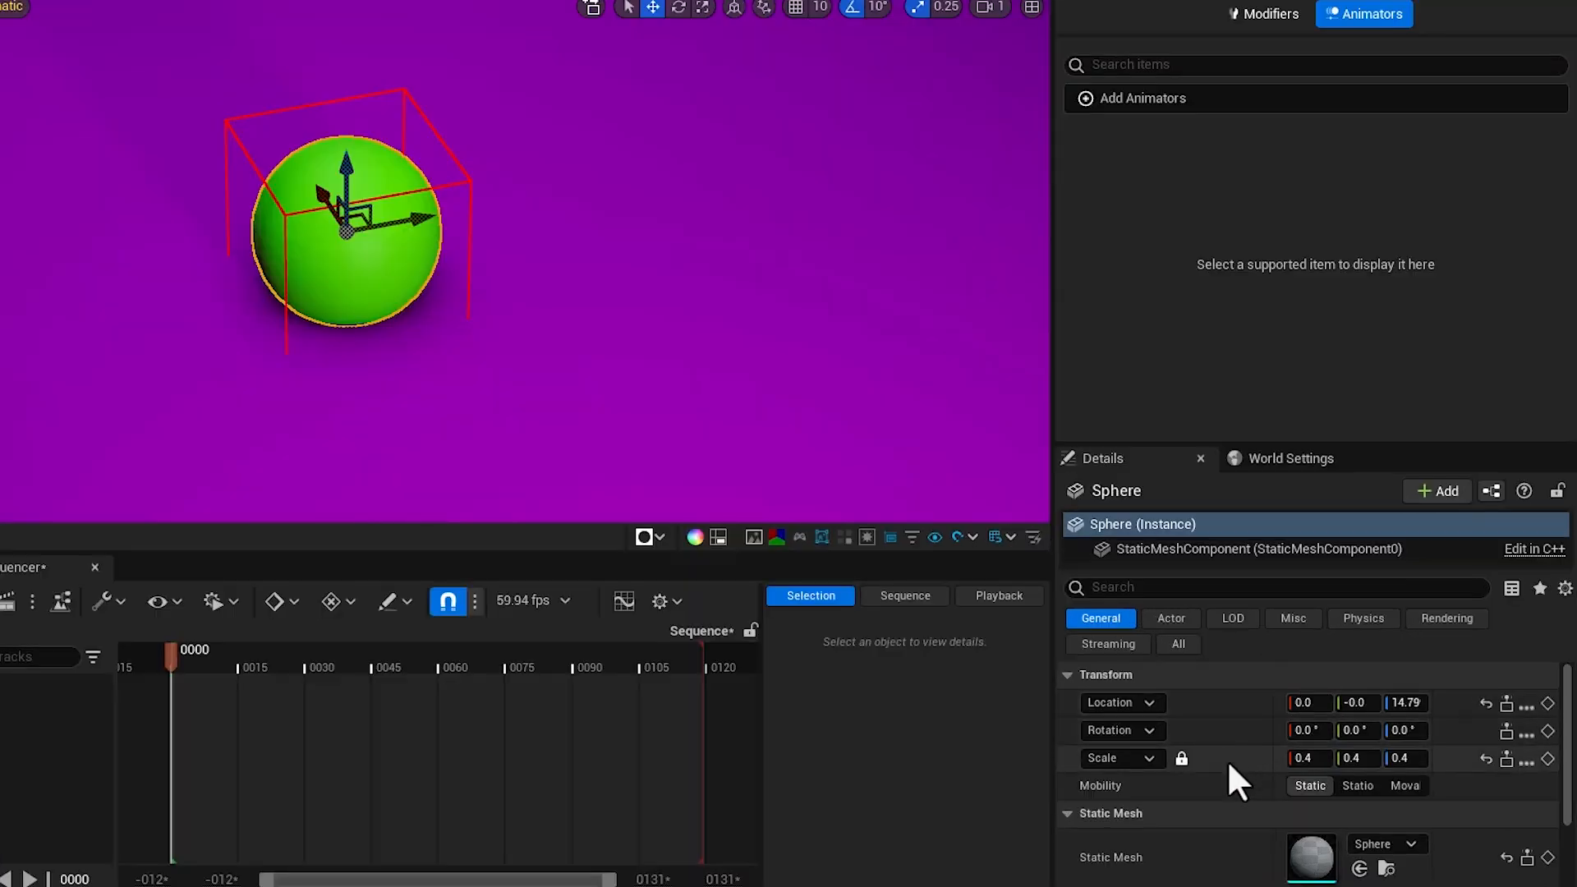
# - Add a Pulse animator with the Scale preset to the Sphere
pyautogui.rightClick(1227, 751)
pyautogui.moveTo(1305, 673)
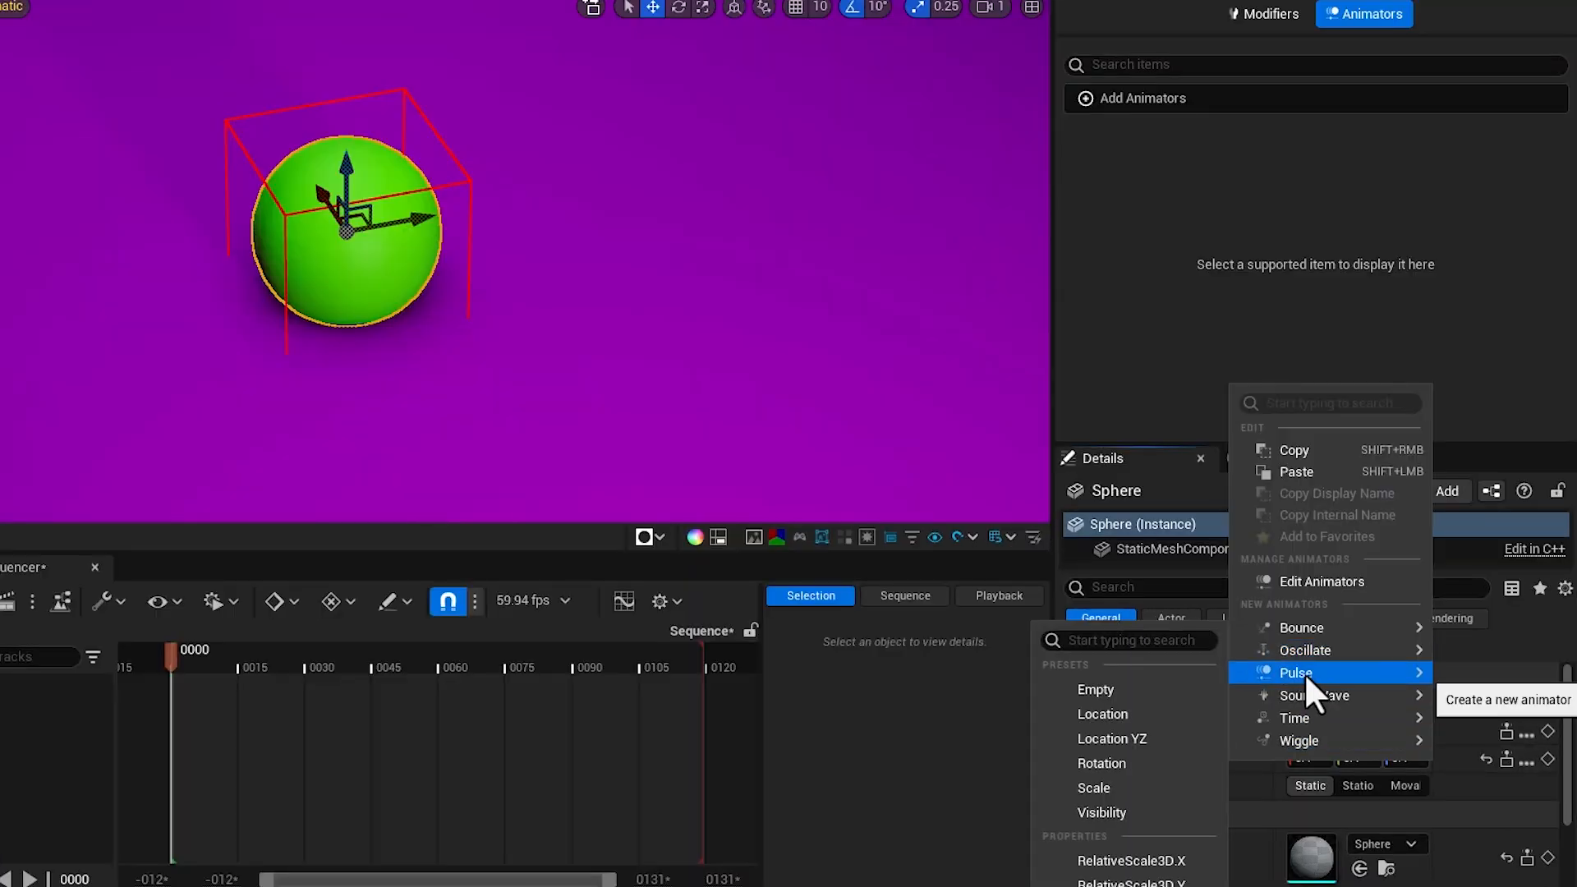
pyautogui.click(1101, 787)
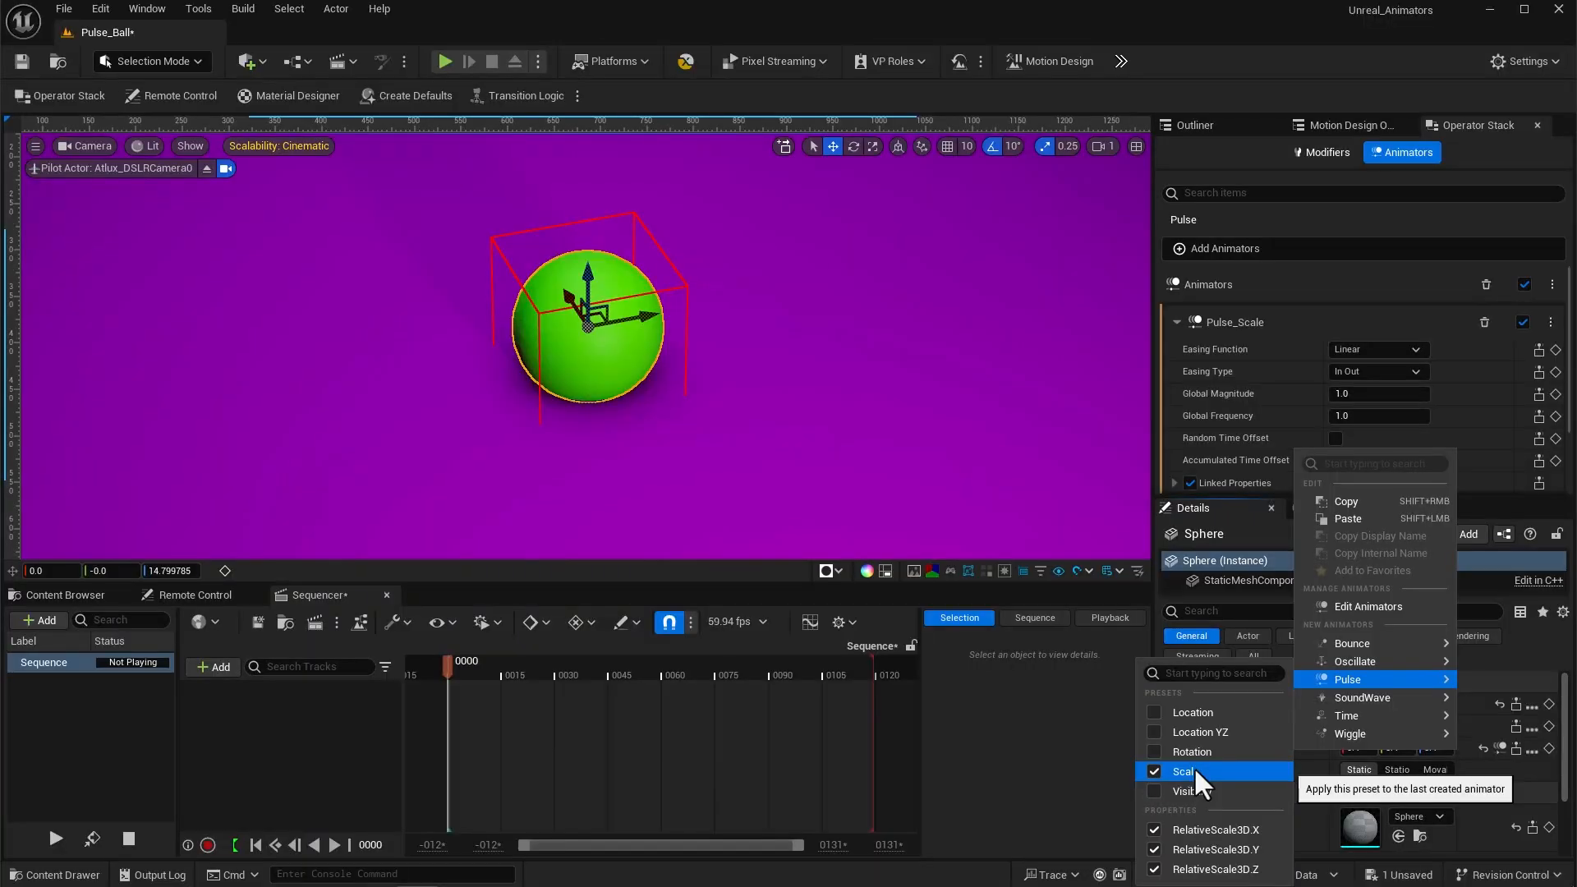
pyautogui.click(1216, 480)
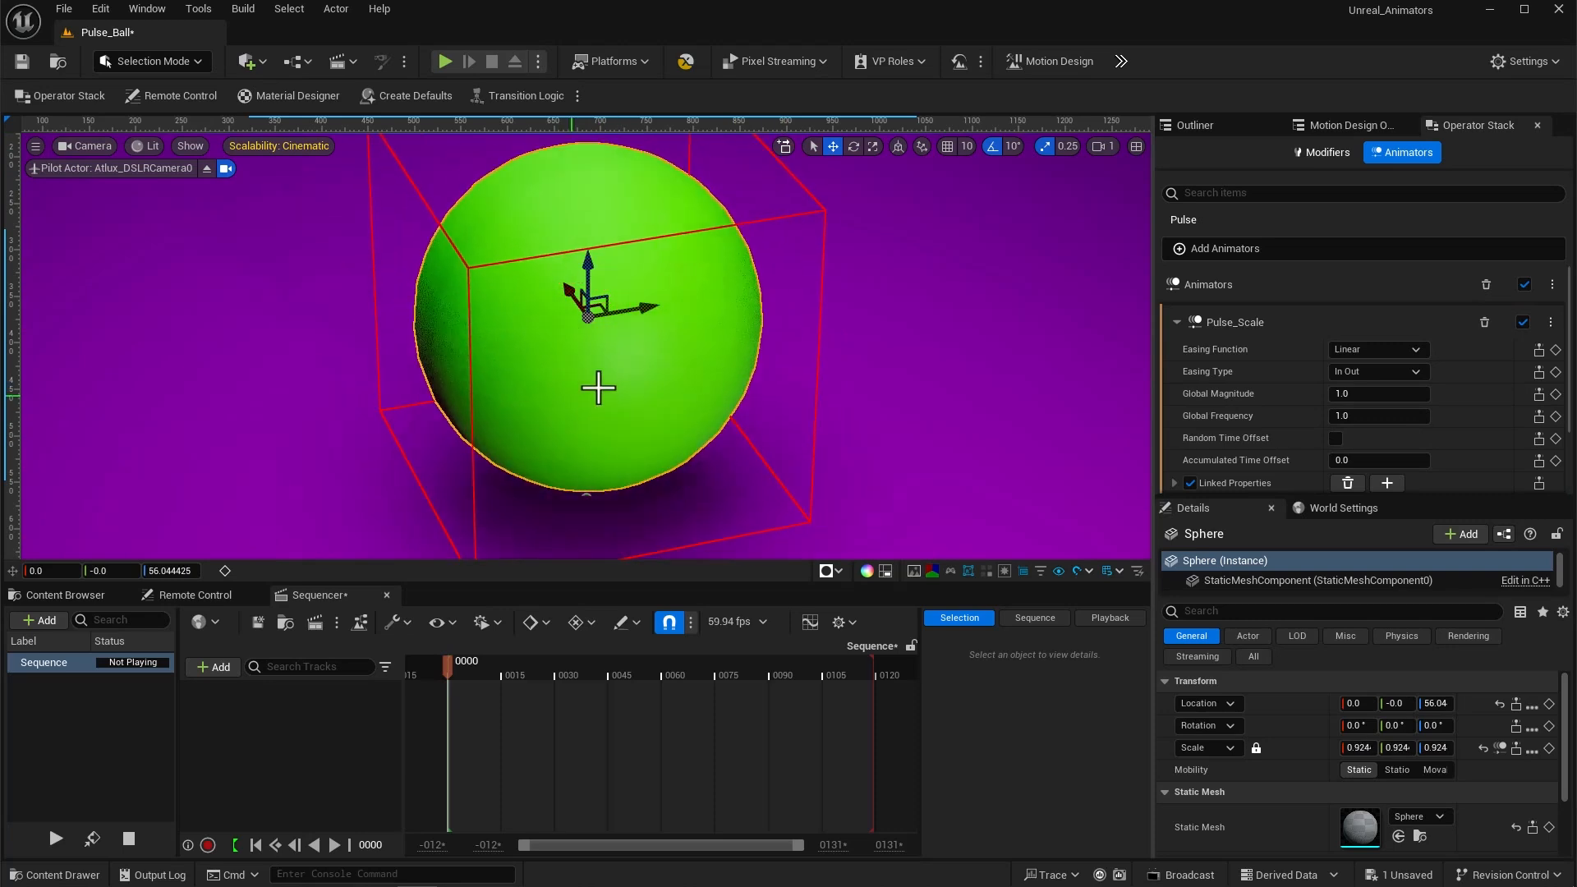
# - Disable RelativeScale3D.X among the Pulse_Scale animator's linked properties to preview the effect, and enable it again
pyautogui.scroll(-2, 1223, 398)
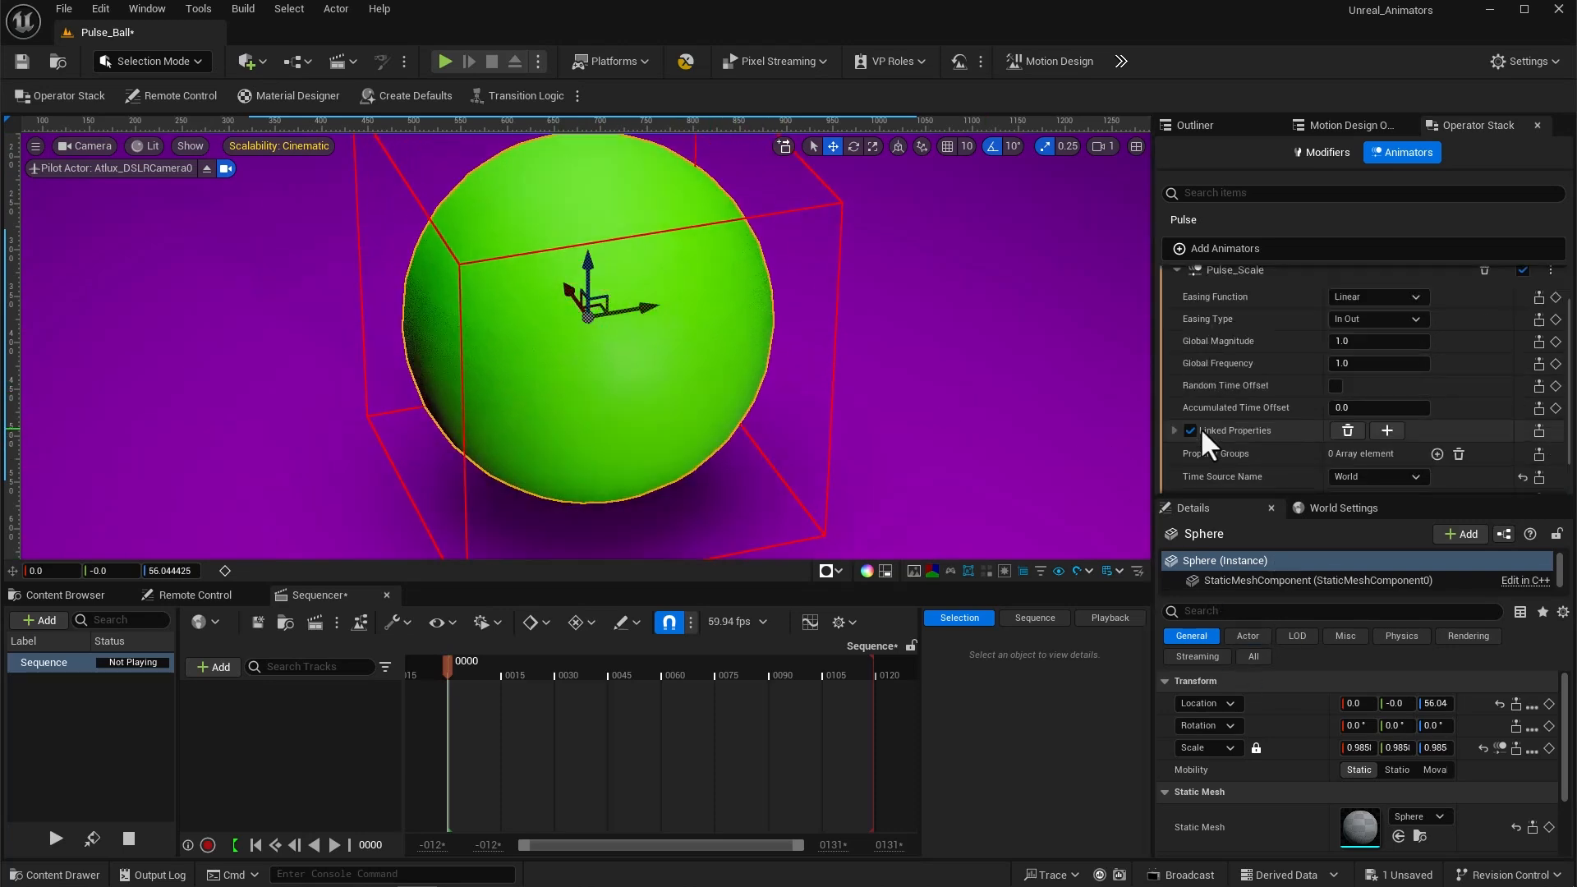
pyautogui.click(1173, 405)
pyautogui.scroll(-1, 1200, 415)
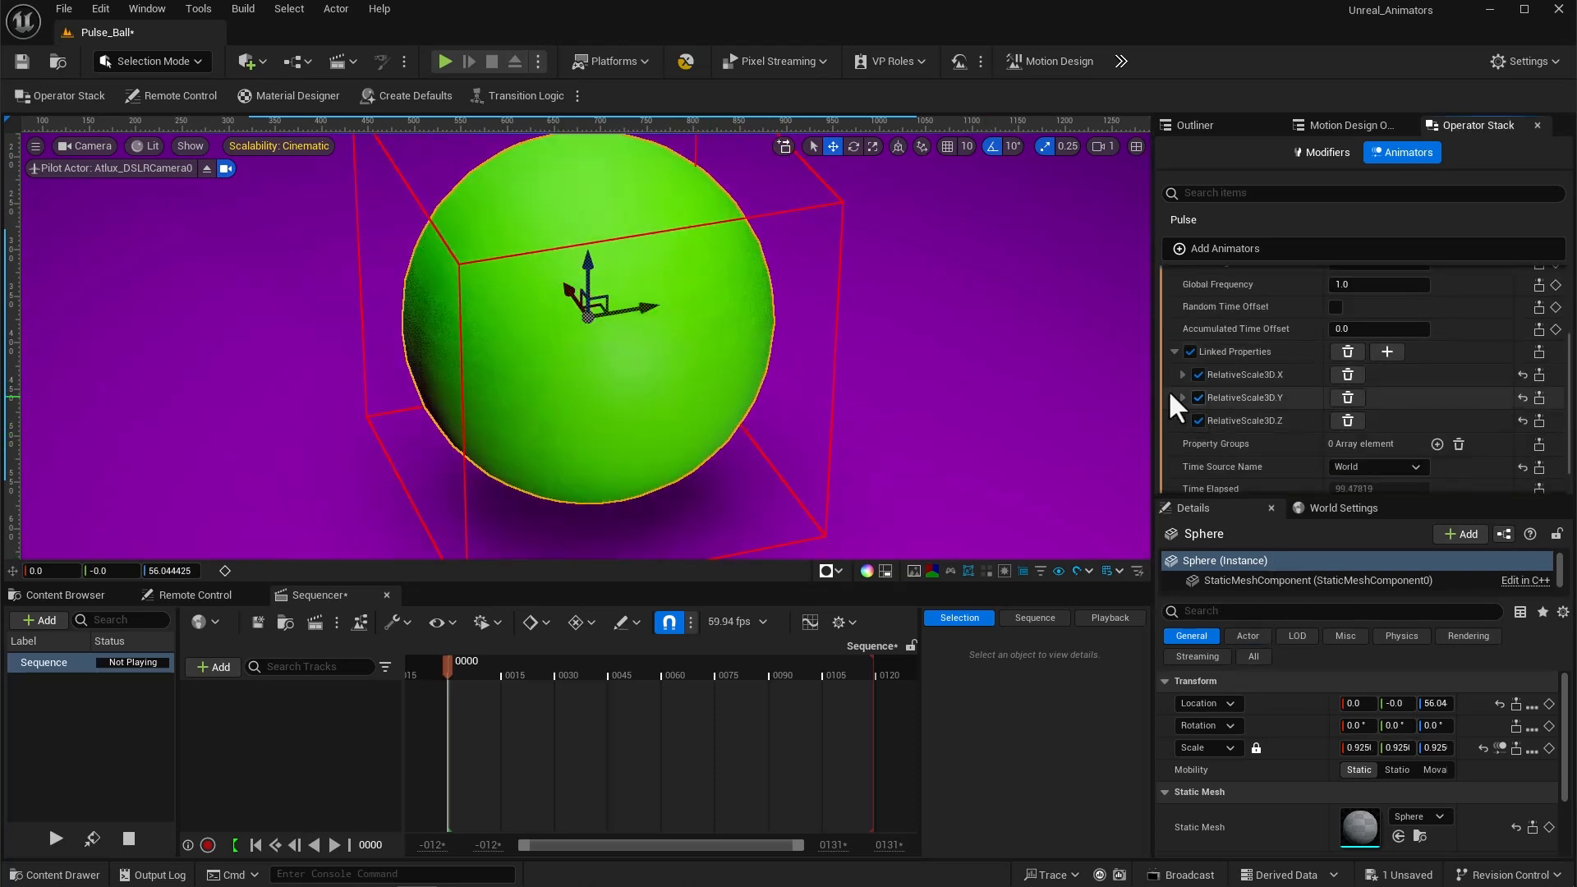
pyautogui.click(1198, 374)
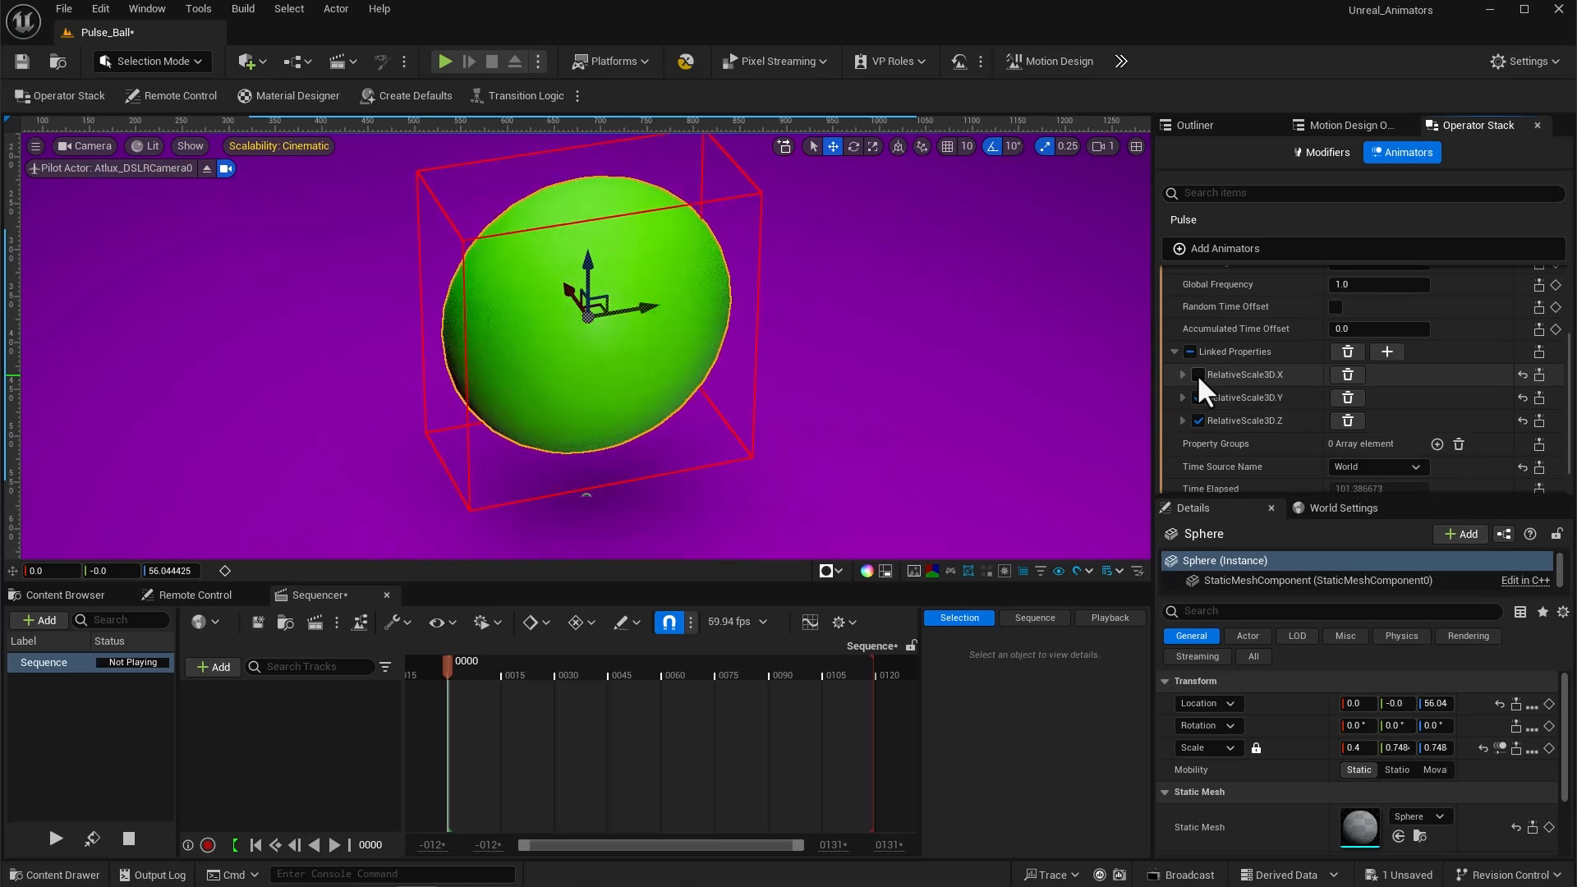
pyautogui.click(1198, 374)
# - Set the easing function of the Sphere's Pulse_Scale animator to Expo
pyautogui.scroll(2, 1396, 374)
pyautogui.scroll(1, 1409, 279)
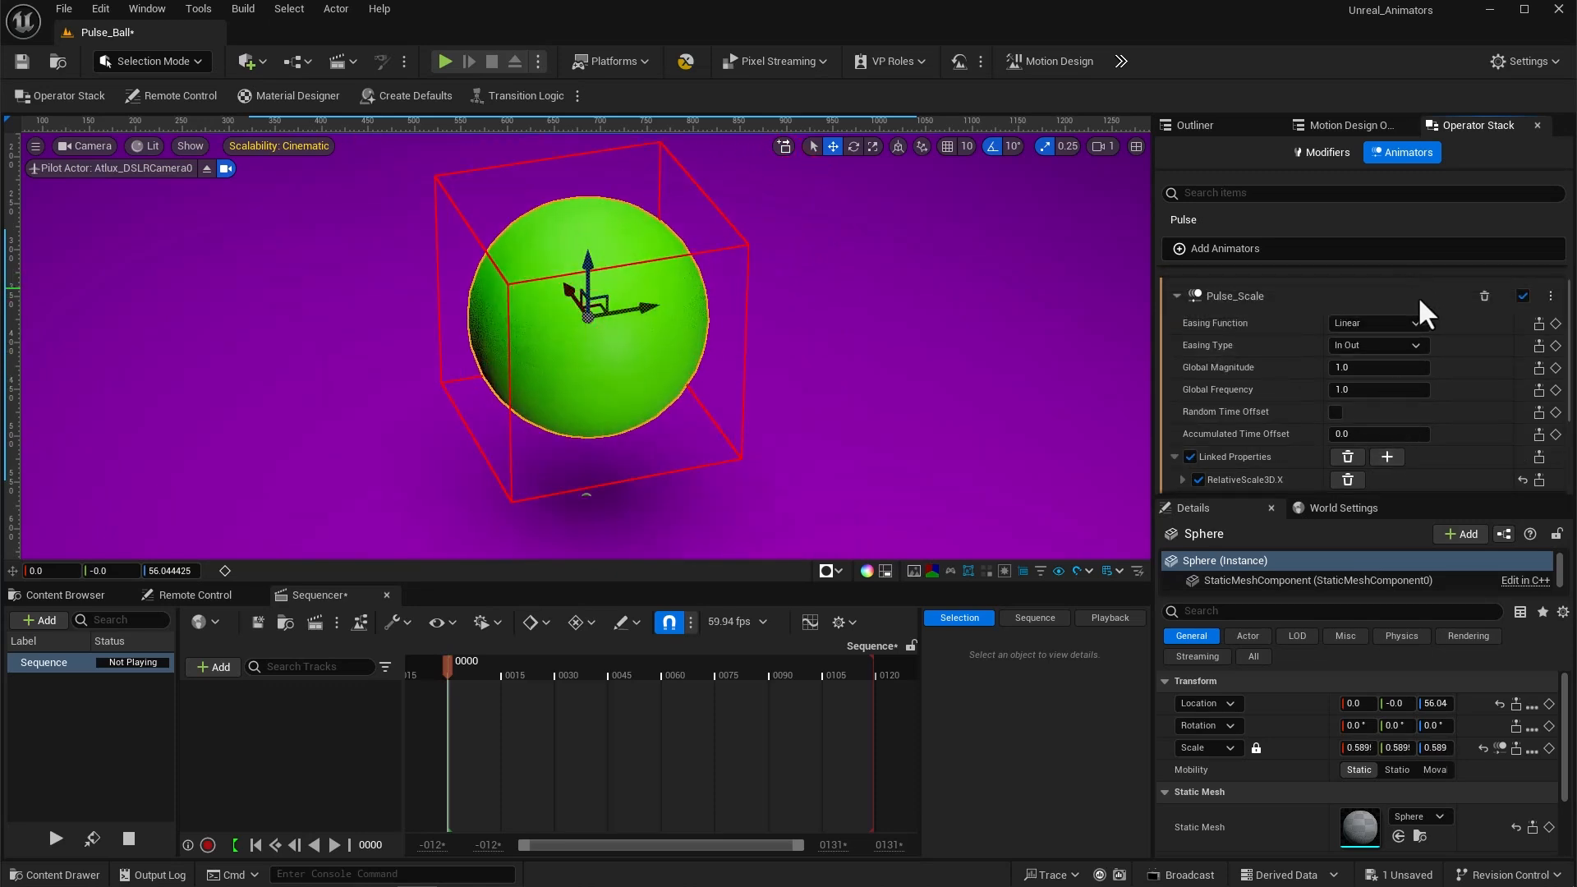
pyautogui.click(1414, 323)
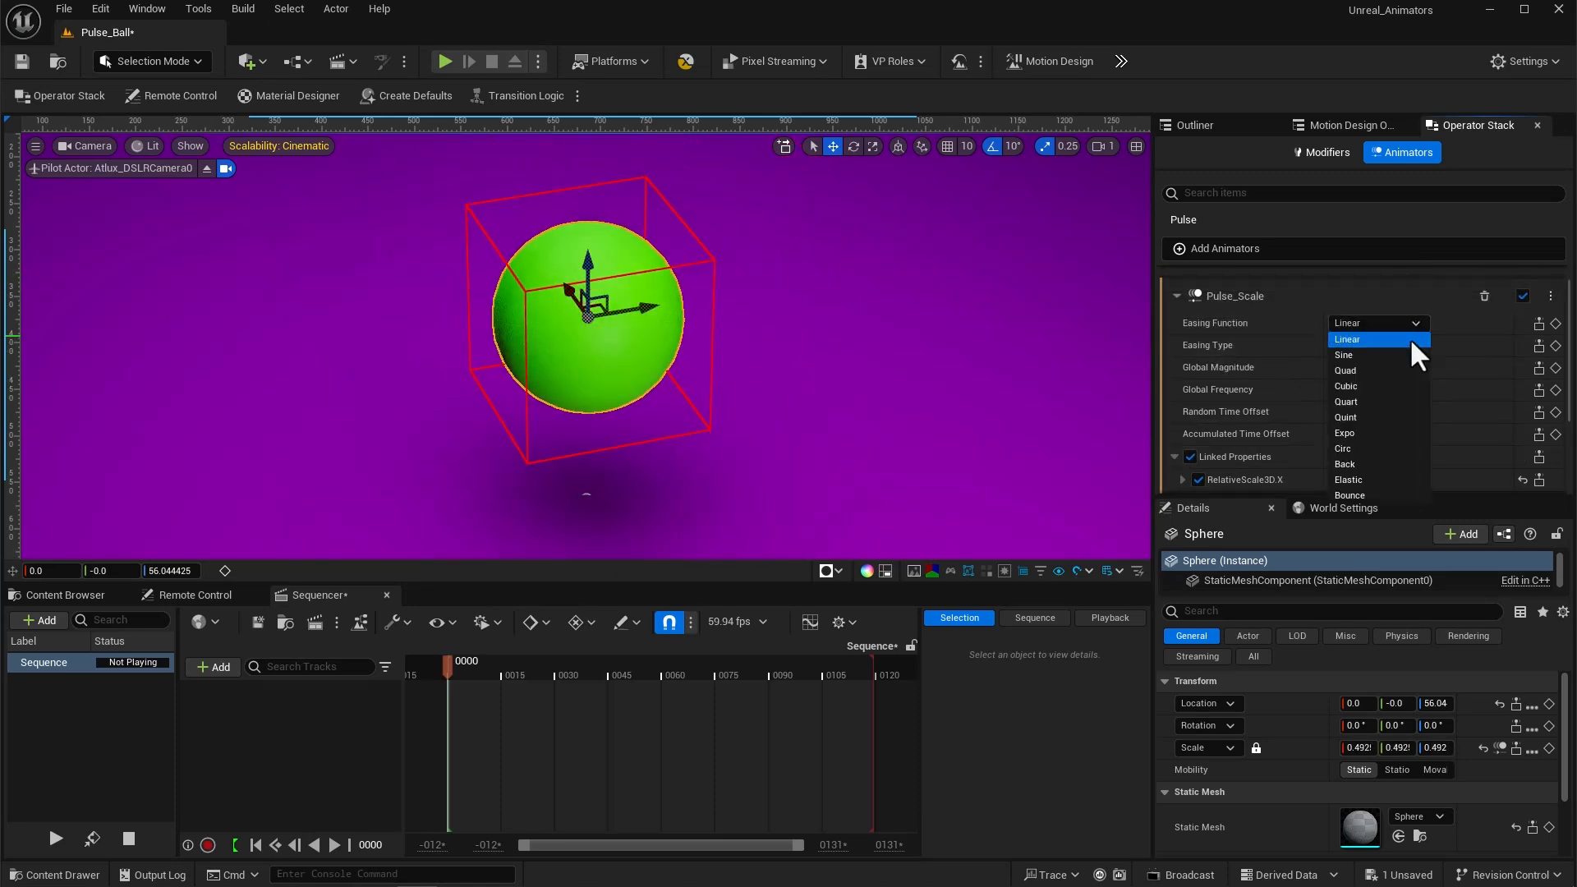
pyautogui.click(1371, 433)
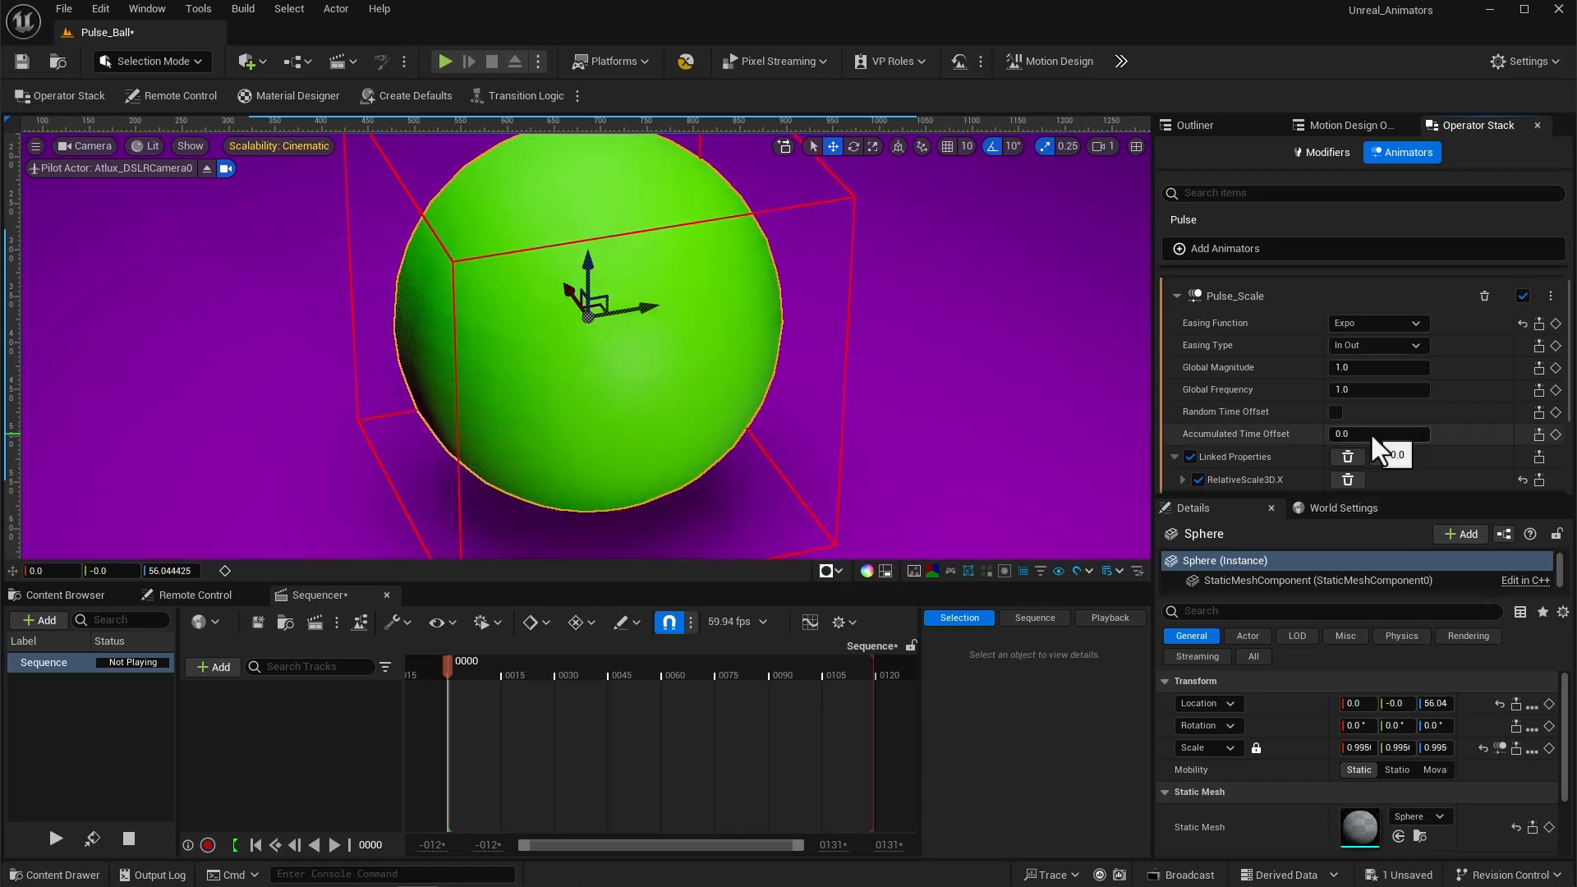
# - Set the minimum amplitude of RelativeScale3D.X in the Pulse_Scale animator to 0.5
pyautogui.scroll(-3, 1167, 527)
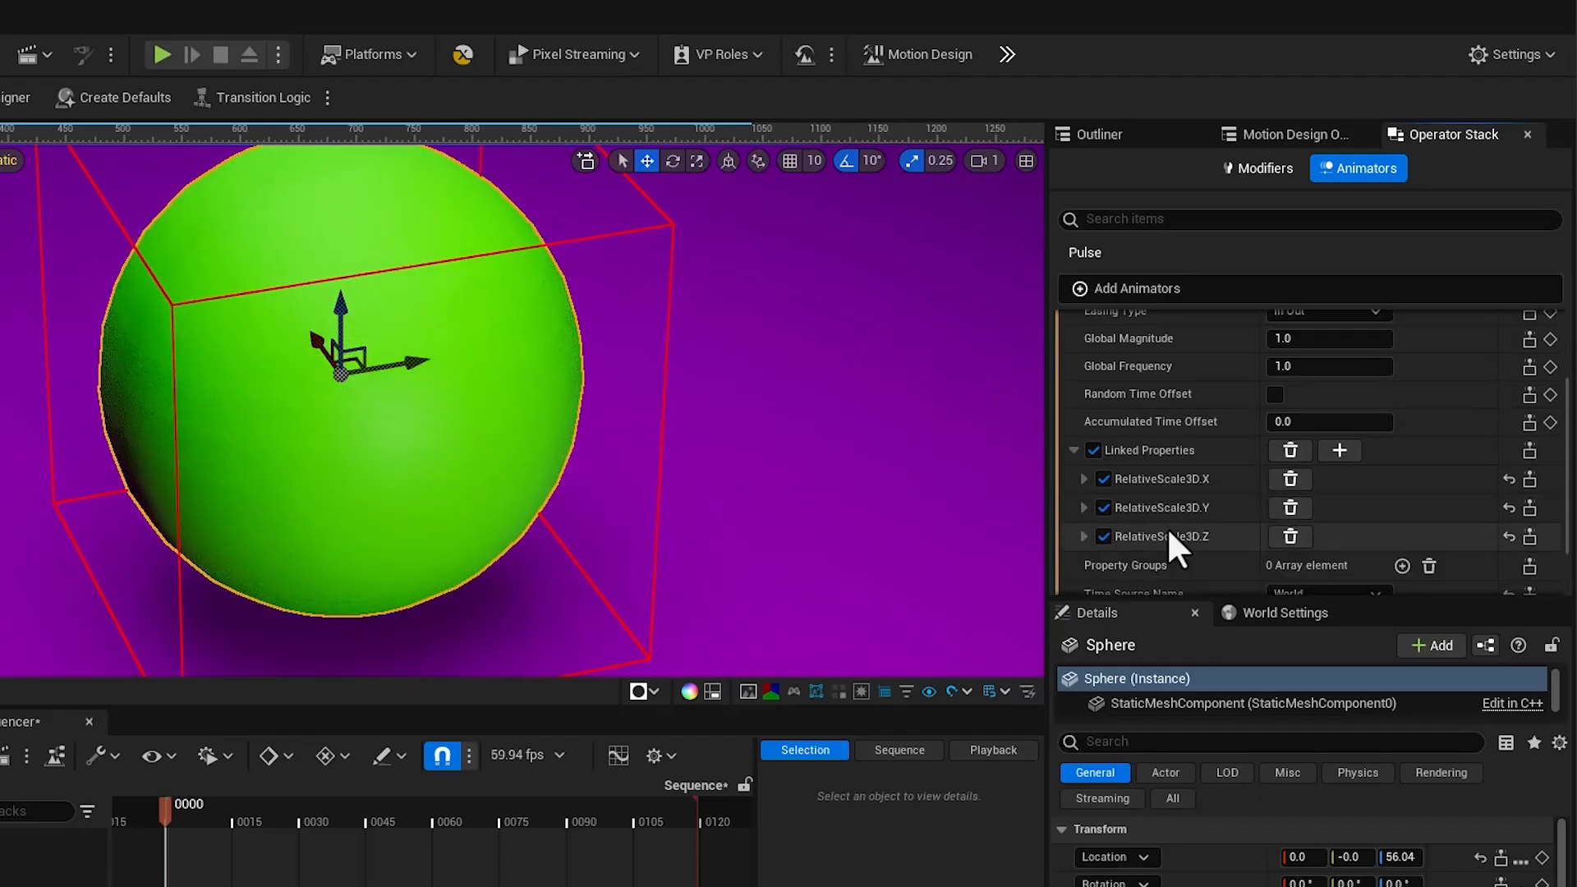
pyautogui.click(1085, 446)
pyautogui.scroll(-1, 1167, 481)
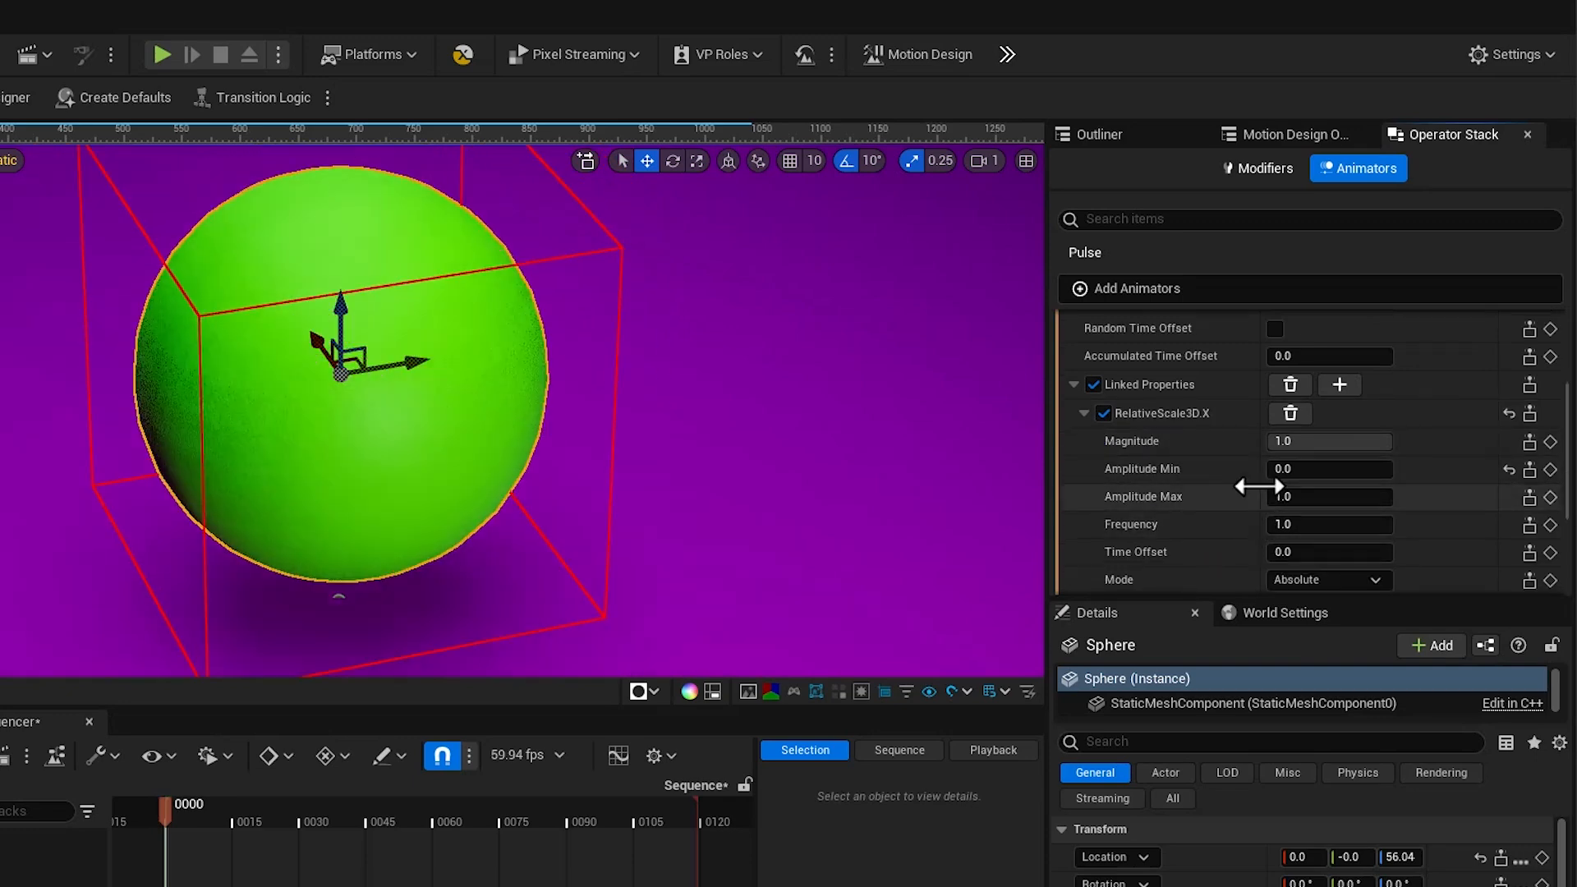
pyautogui.click(1289, 470)
pyautogui.write('.5')
pyautogui.press('Return')
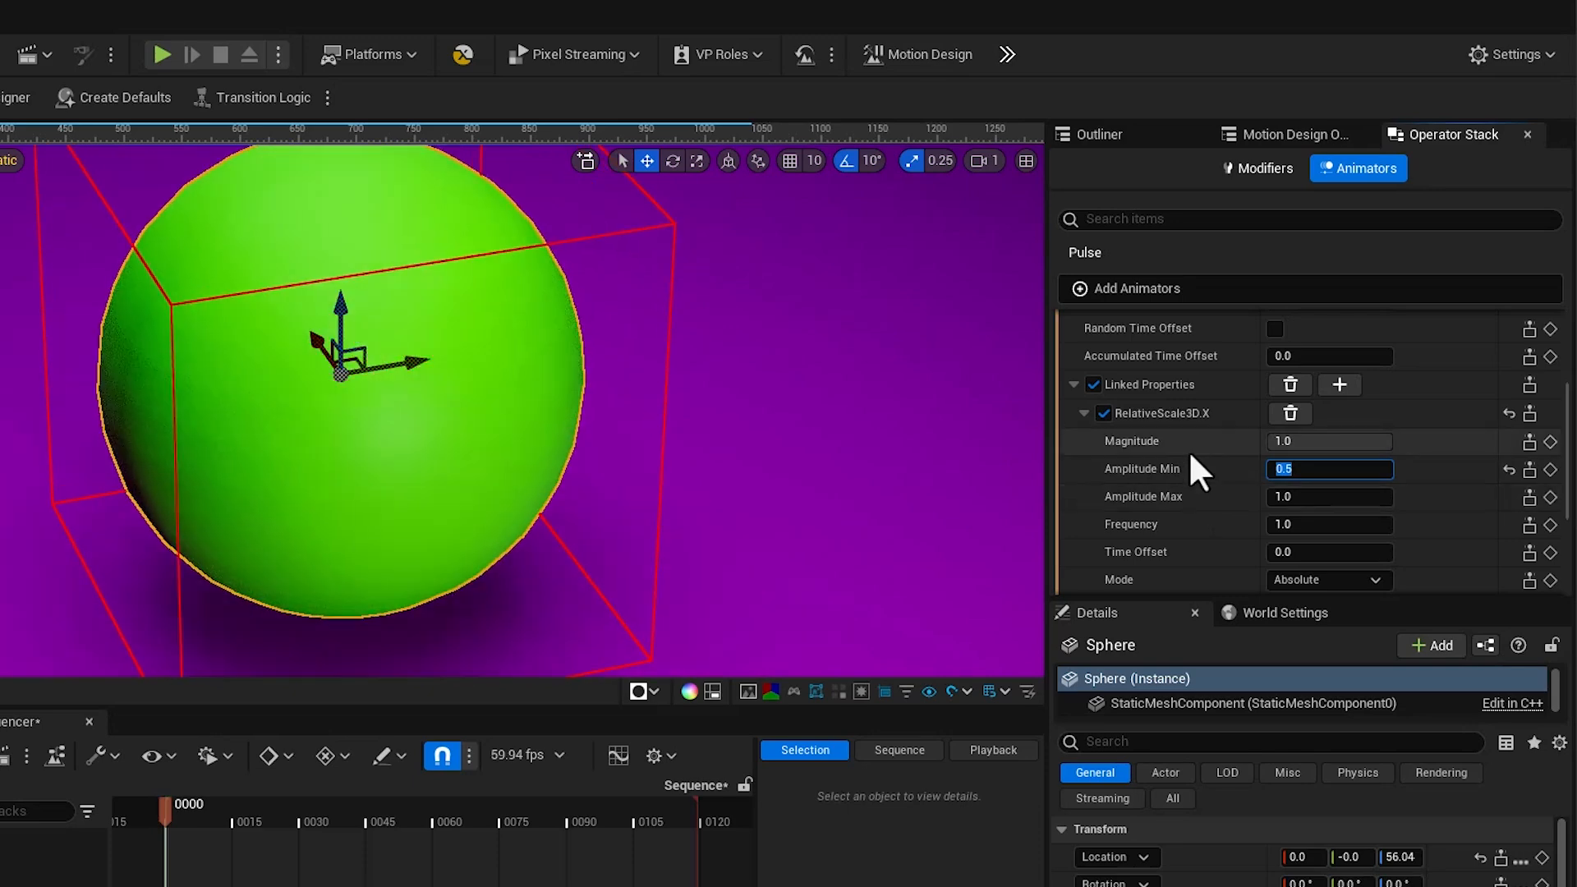
# - Give RelativeScale3D.Y in the Pulse_Scale animator a minimum amplitude of 0.3 and a frequency of 0.5
pyautogui.scroll(-5, 1185, 467)
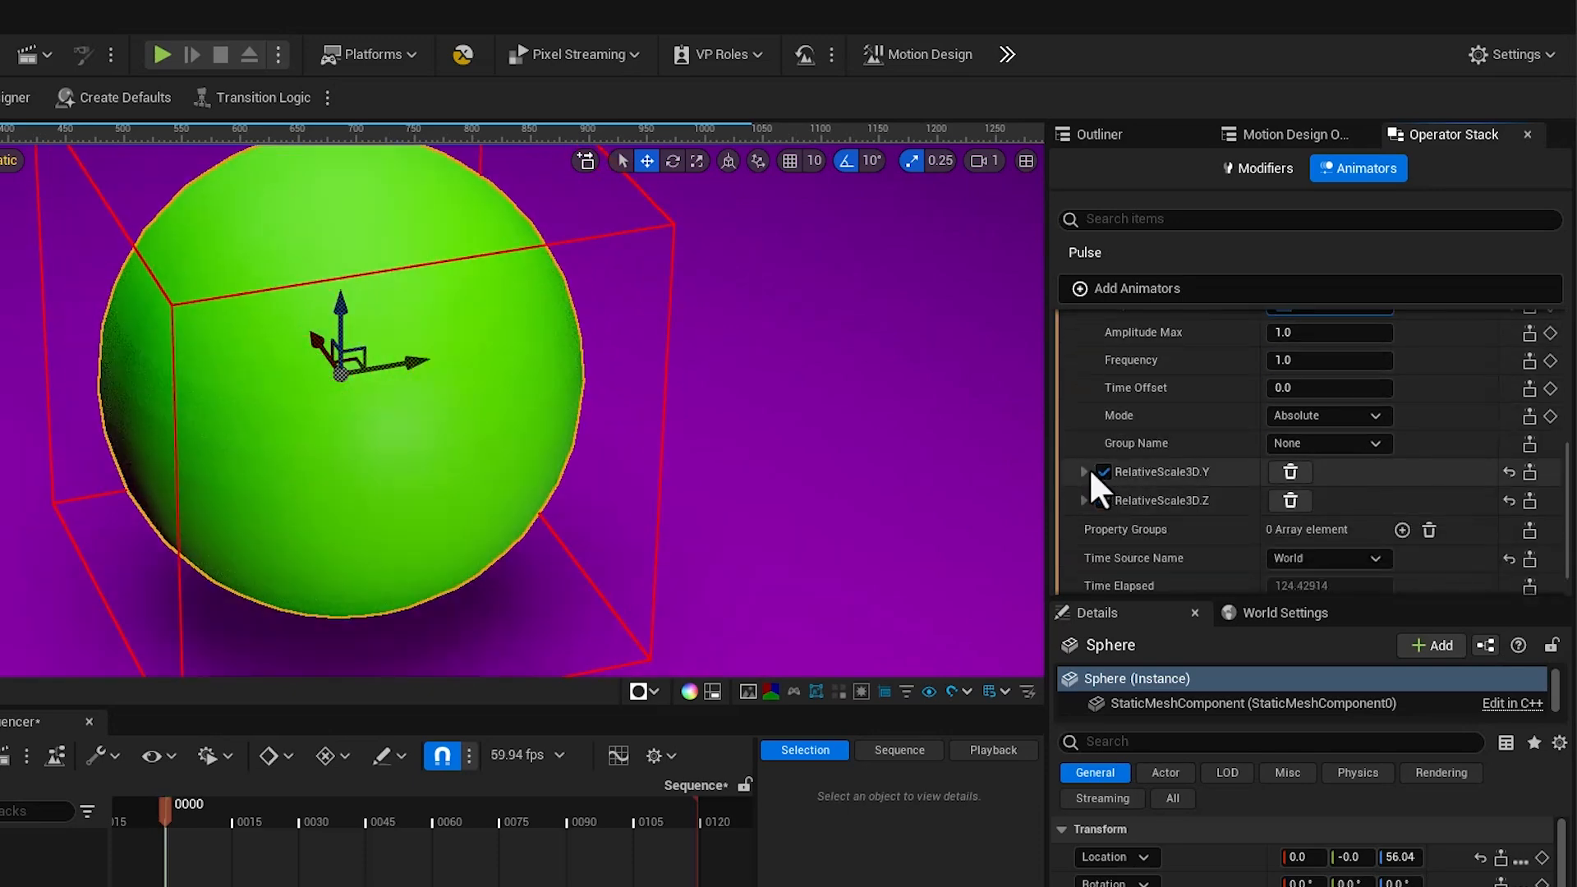
pyautogui.click(1084, 472)
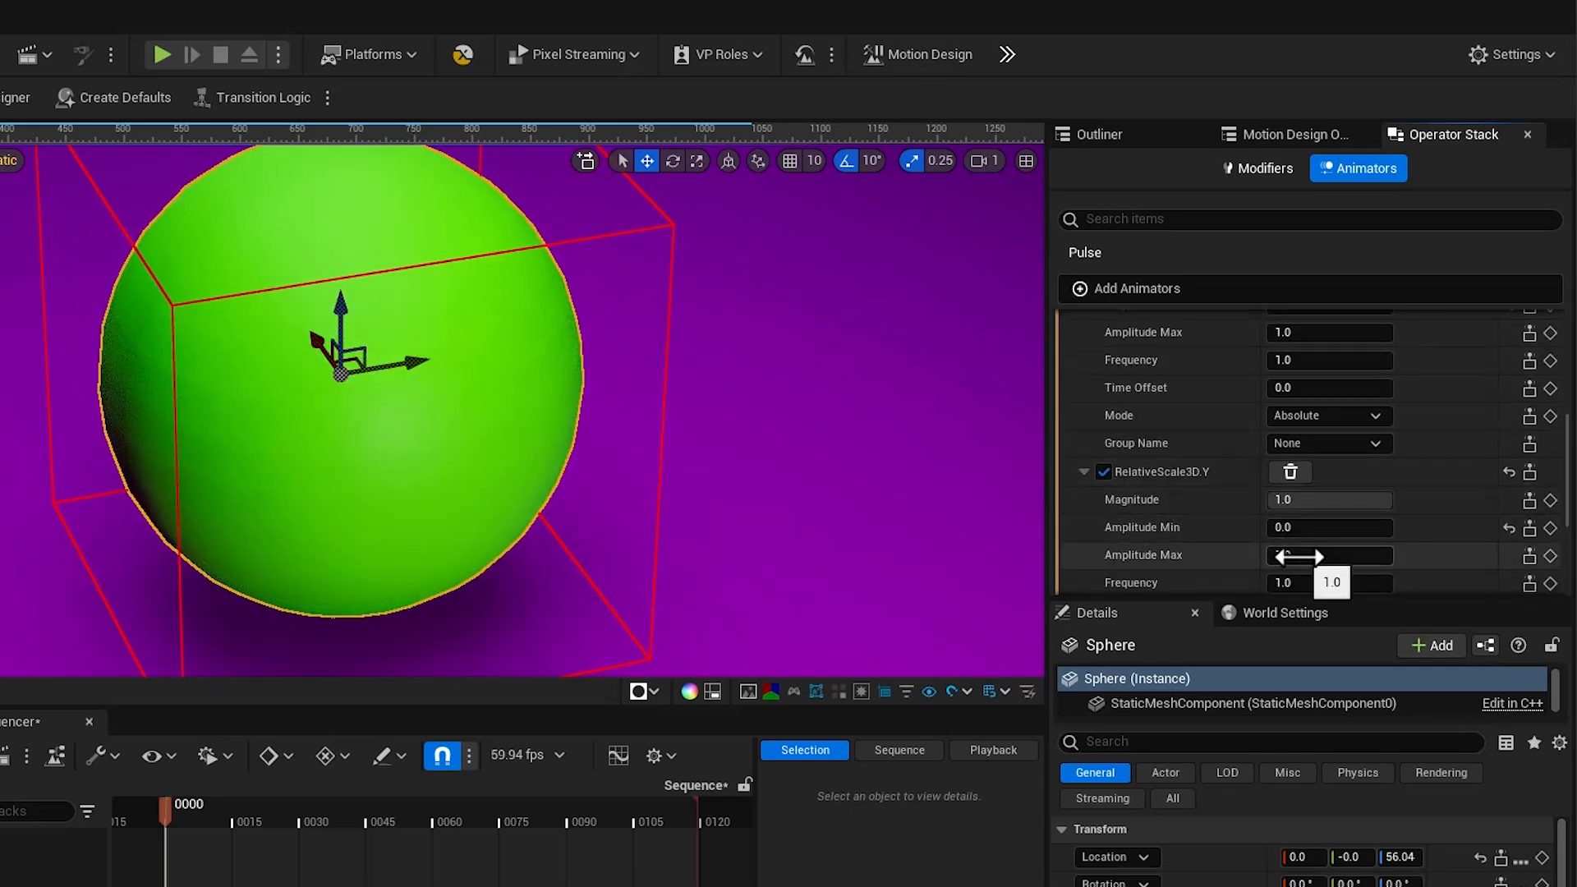
pyautogui.click(1294, 528)
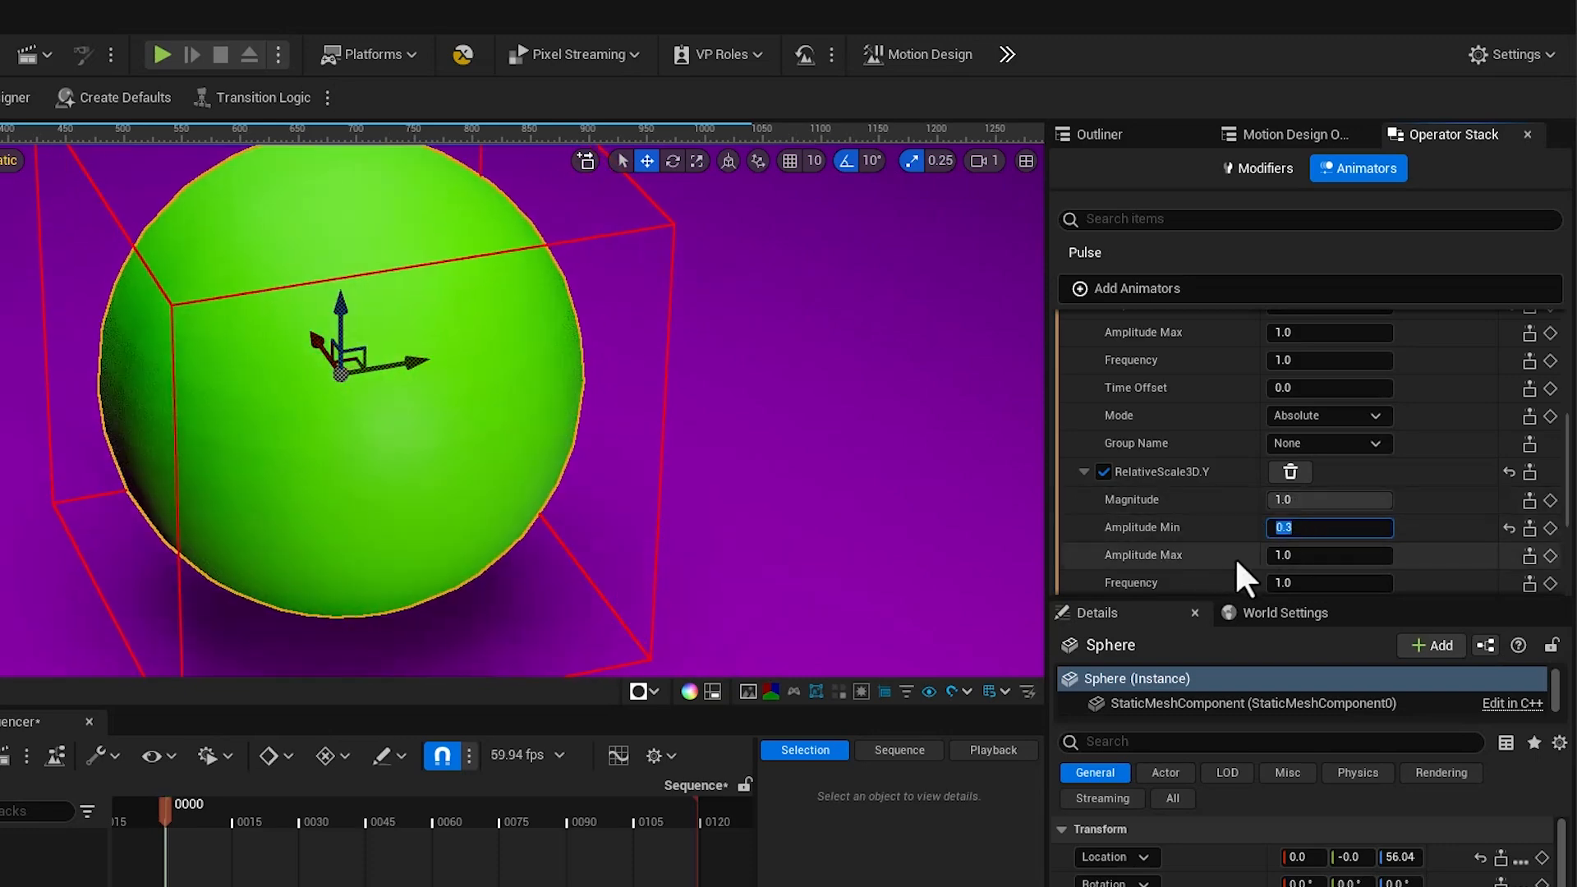
pyautogui.click(1297, 583)
pyautogui.write('0.5')
pyautogui.press('Return')
# - Give RelativeScale3D.Z in the Pulse_Scale animator a minimum amplitude of 0.75 and a frequency of 0.2
pyautogui.scroll(-7, 1201, 443)
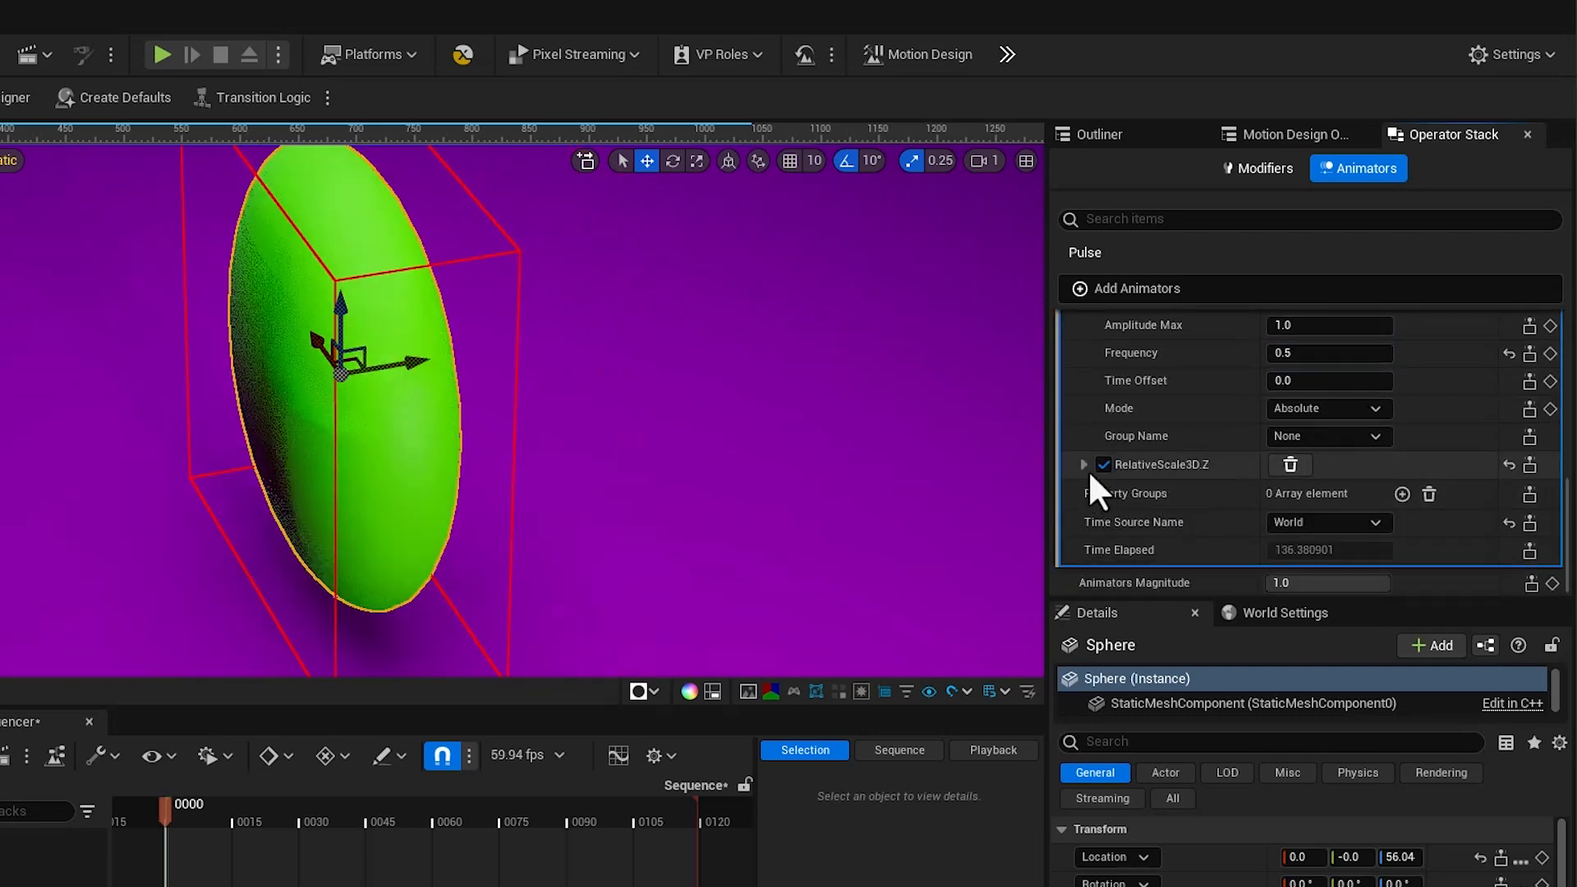
pyautogui.click(1085, 464)
pyautogui.scroll(-1, 1301, 534)
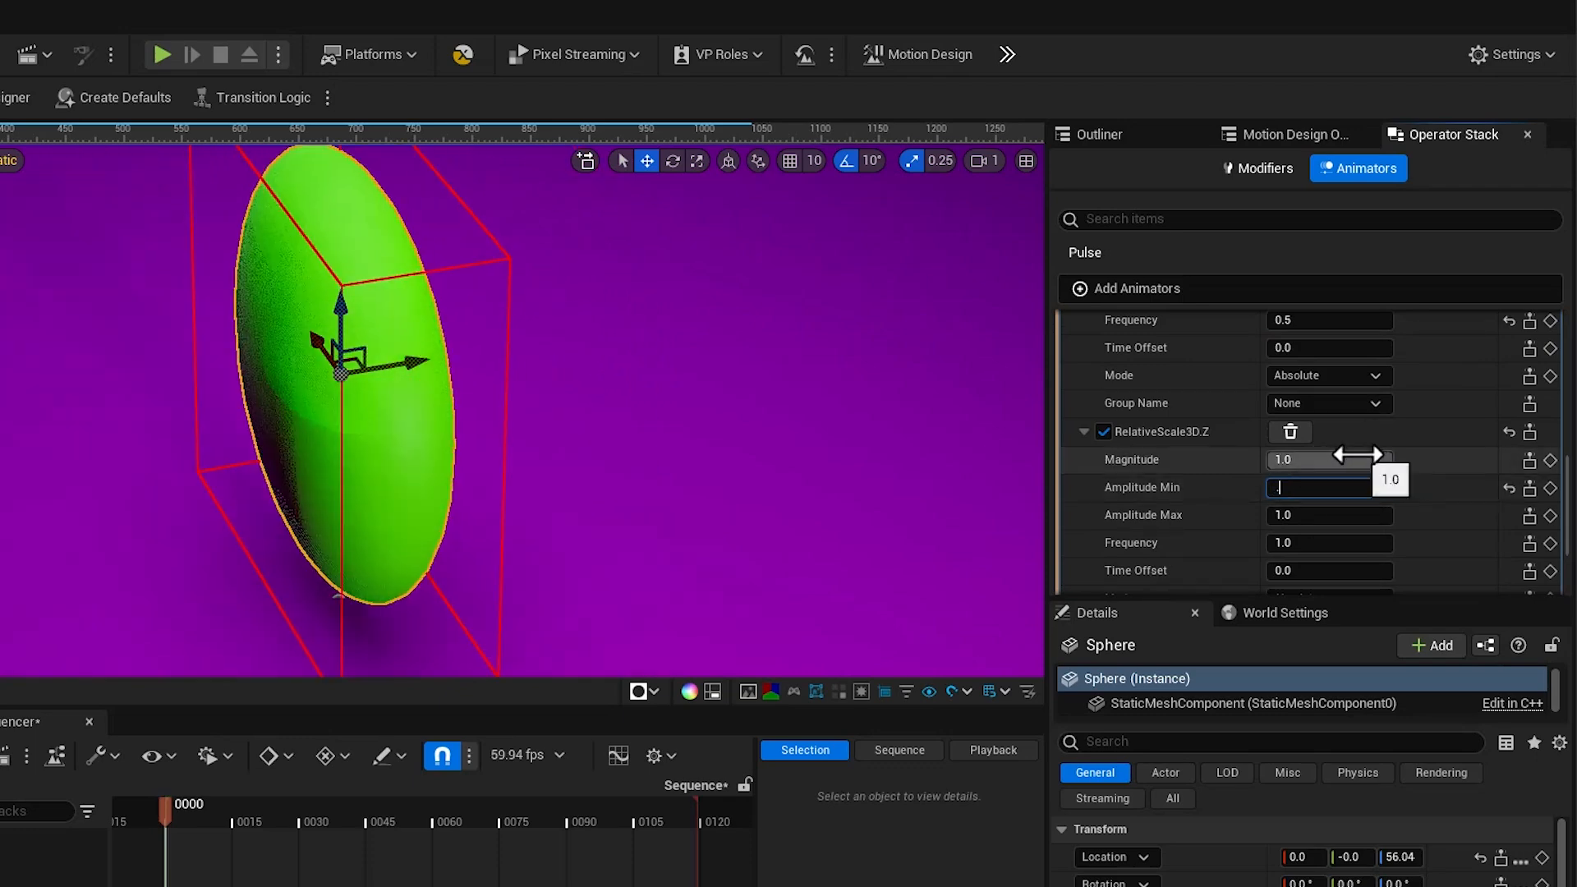
pyautogui.write('0.75')
pyautogui.press('Return')
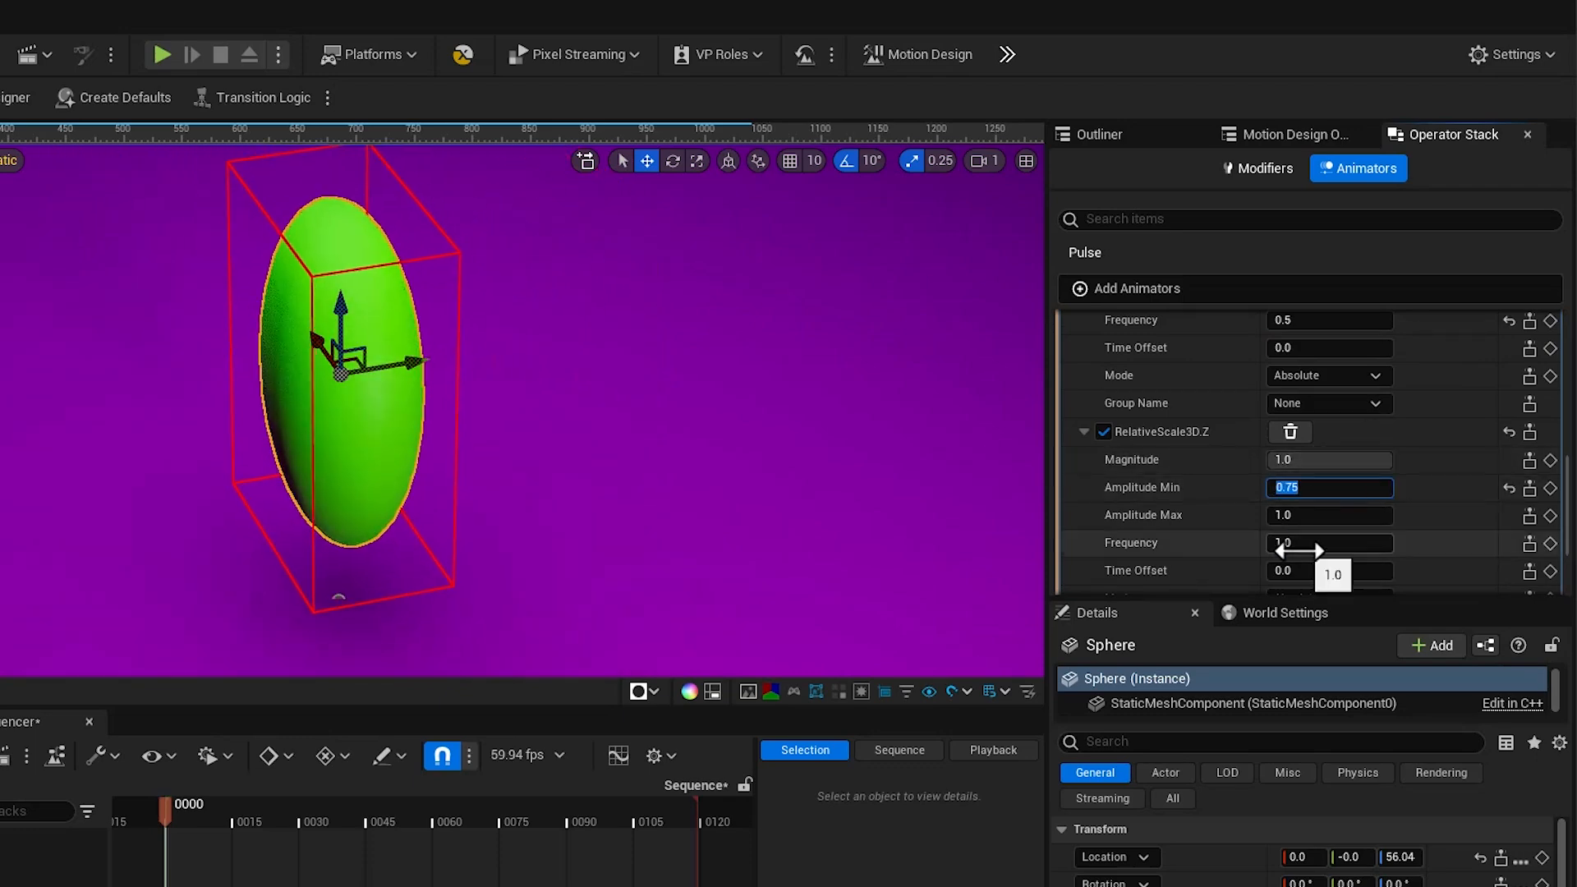
pyautogui.click(1298, 543)
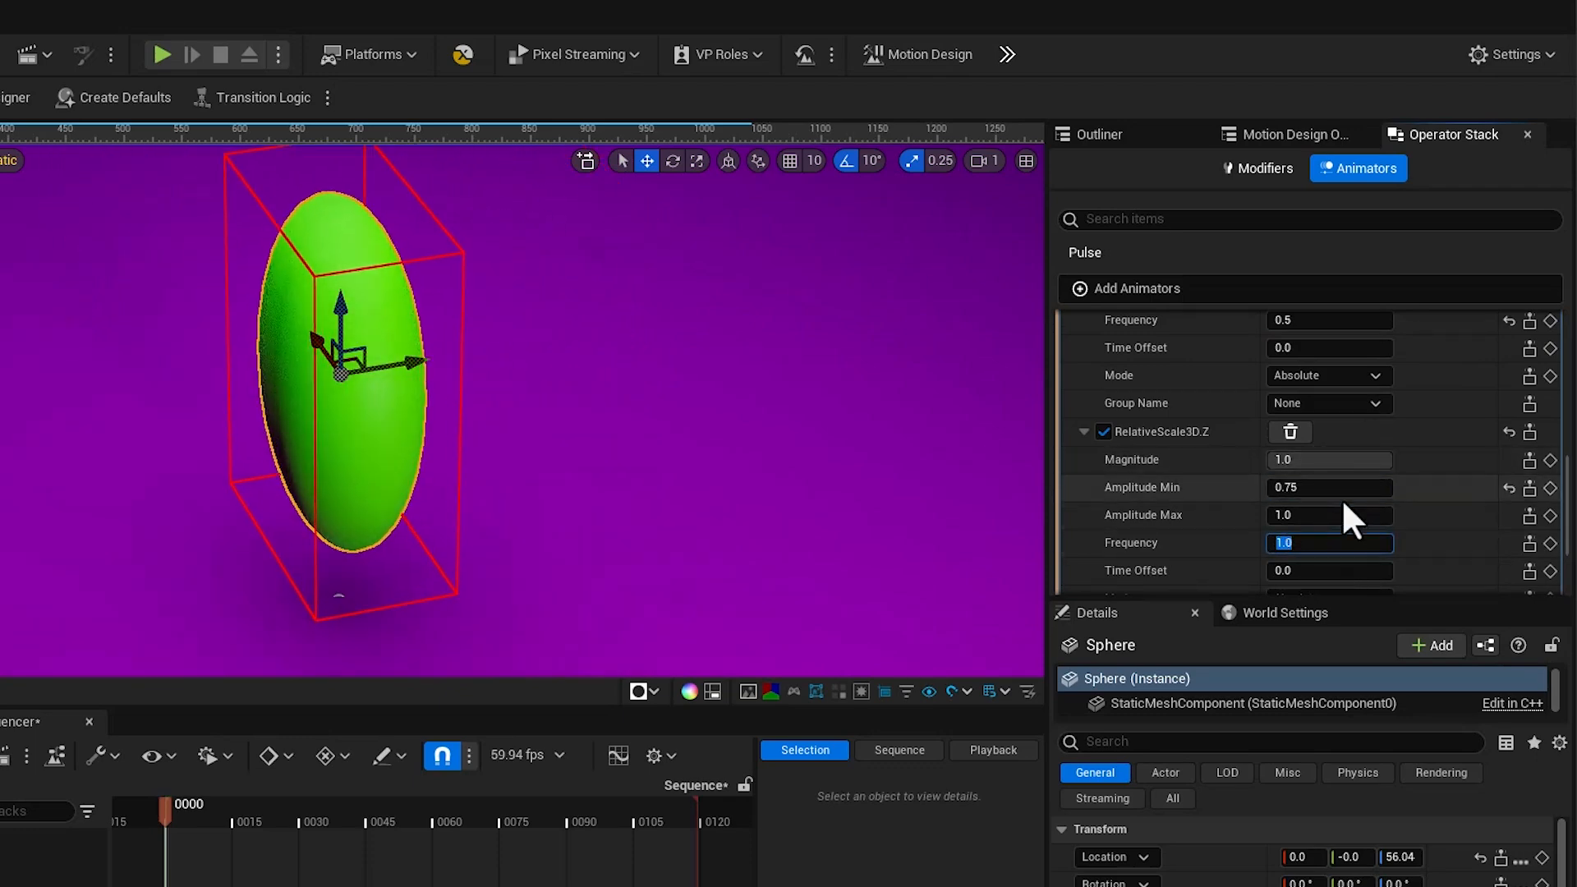
pyautogui.write('.')
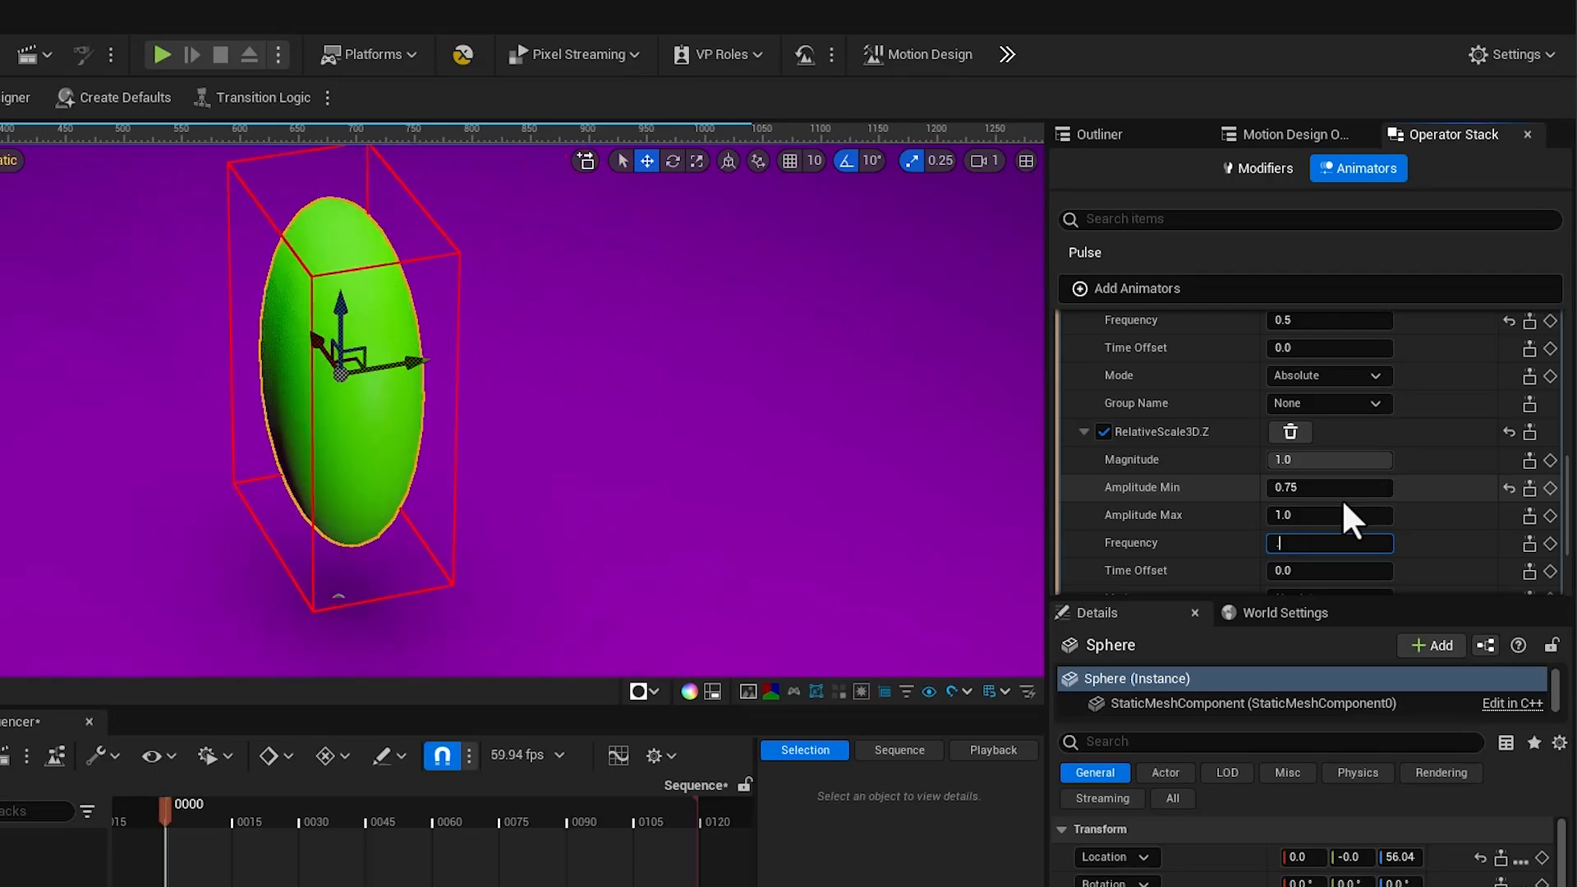
pyautogui.write('2')
pyautogui.press('Return')
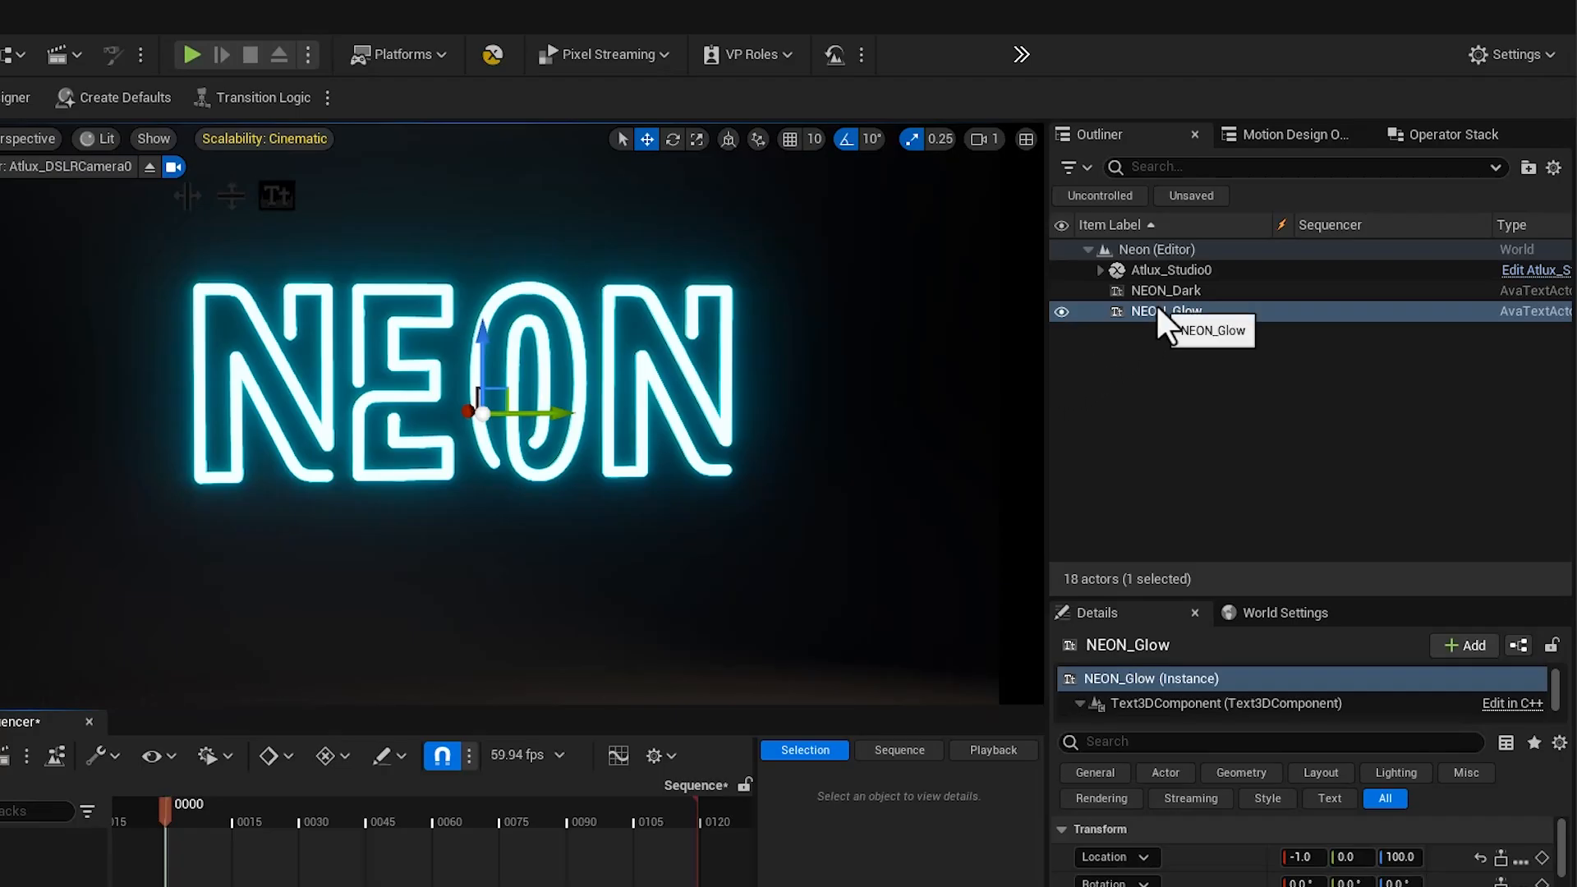
# - Hide the NEON_Glow text to view the dark text behind it, and show it again
pyautogui.click(1157, 309)
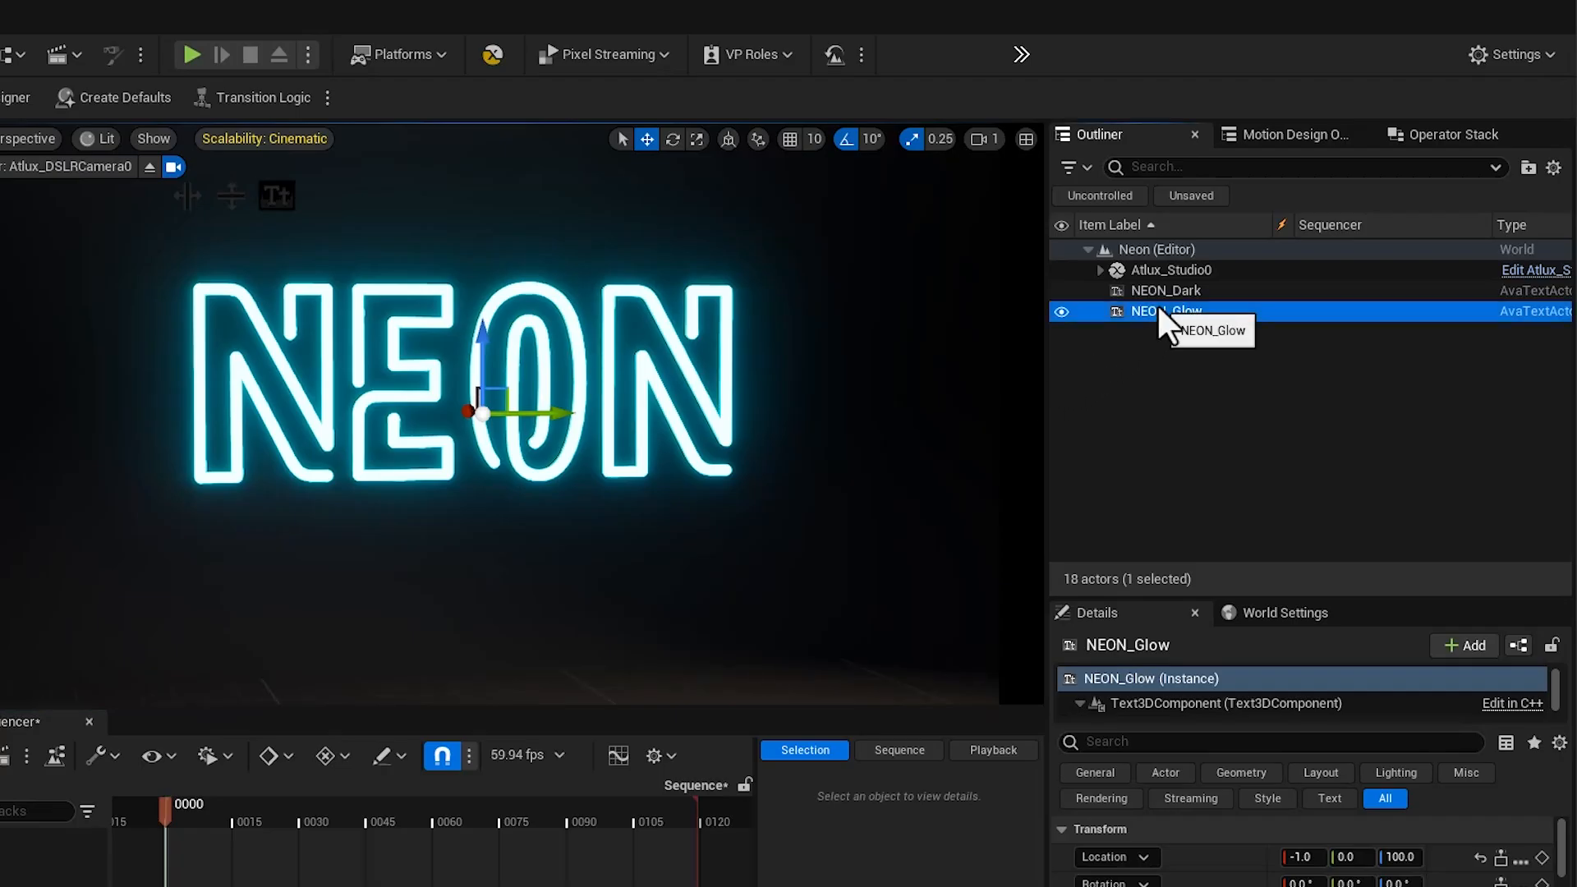
pyautogui.click(1060, 310)
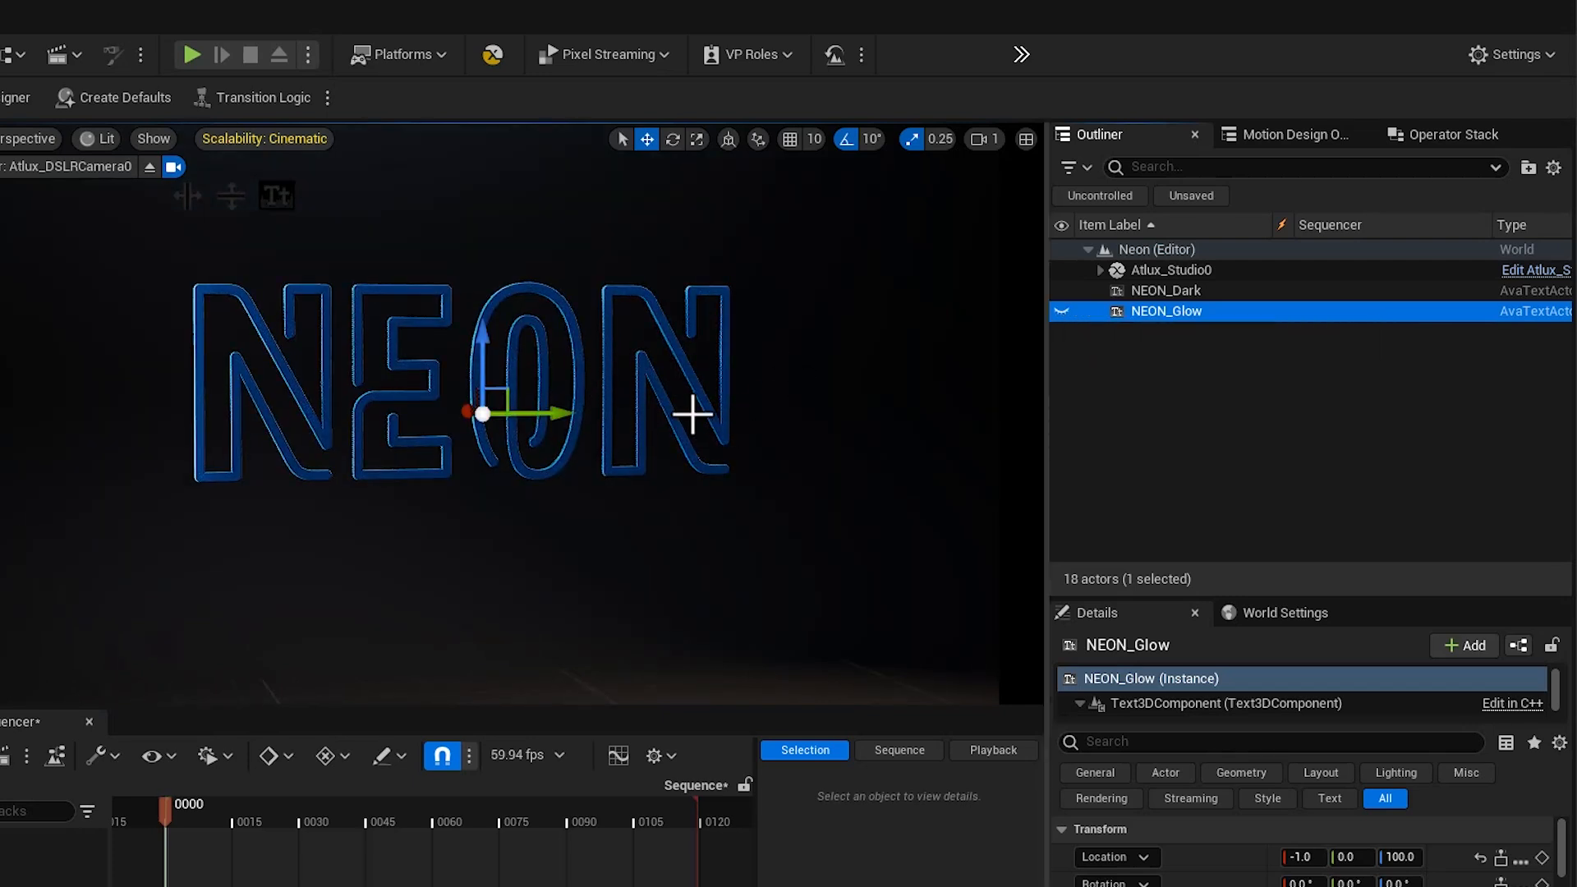
pyautogui.click(1060, 310)
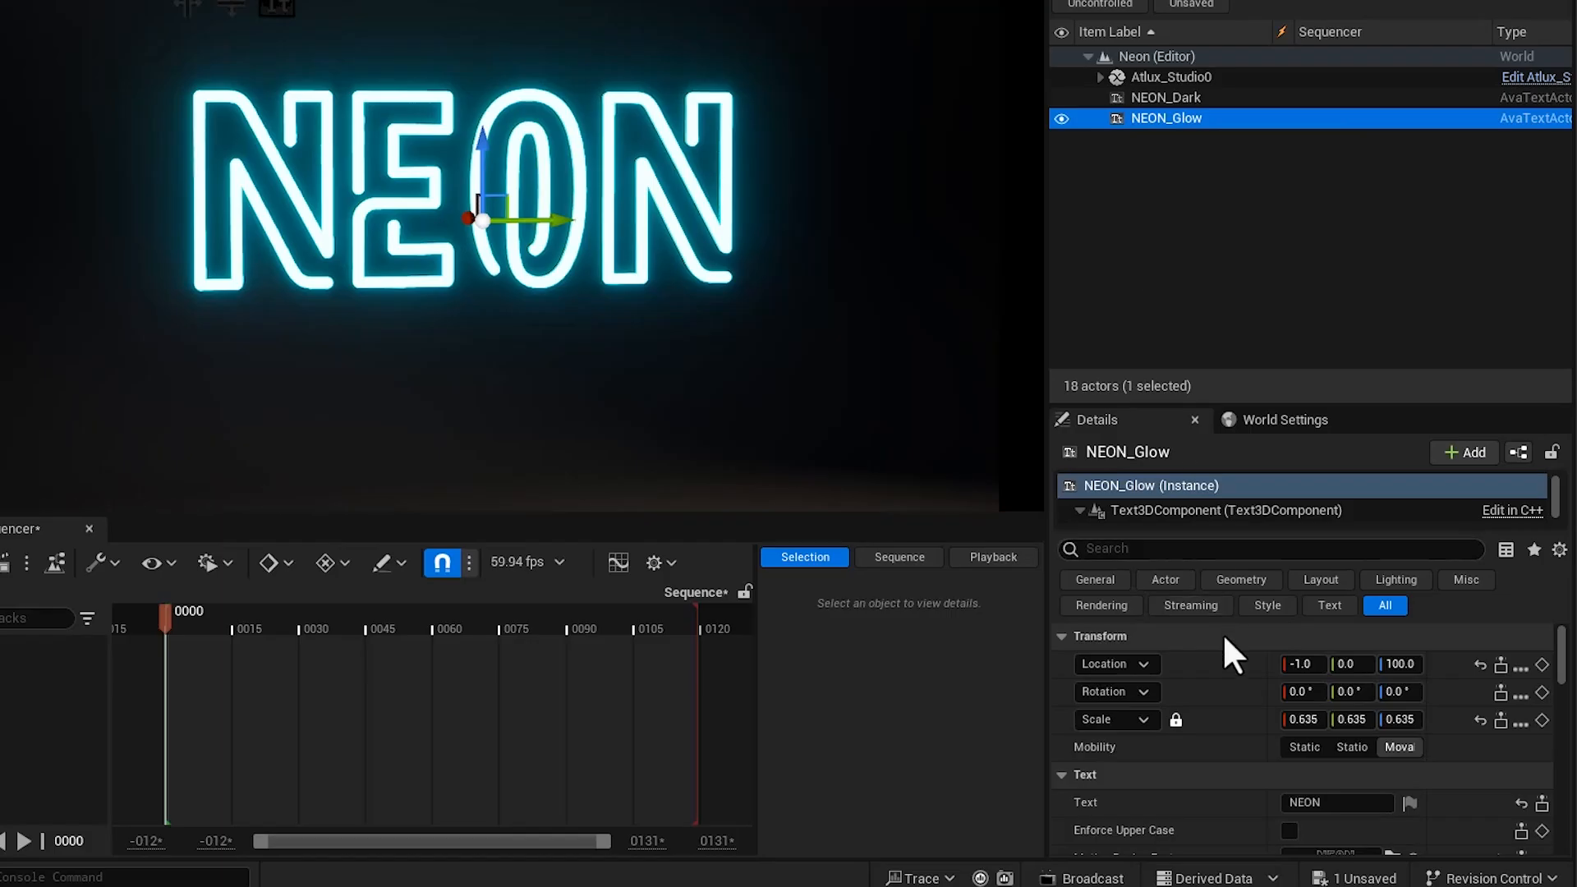
# - Add a Wiggle animator with the Text Character Visibility preset to NEON_Glow
pyautogui.rightClick(1296, 715)
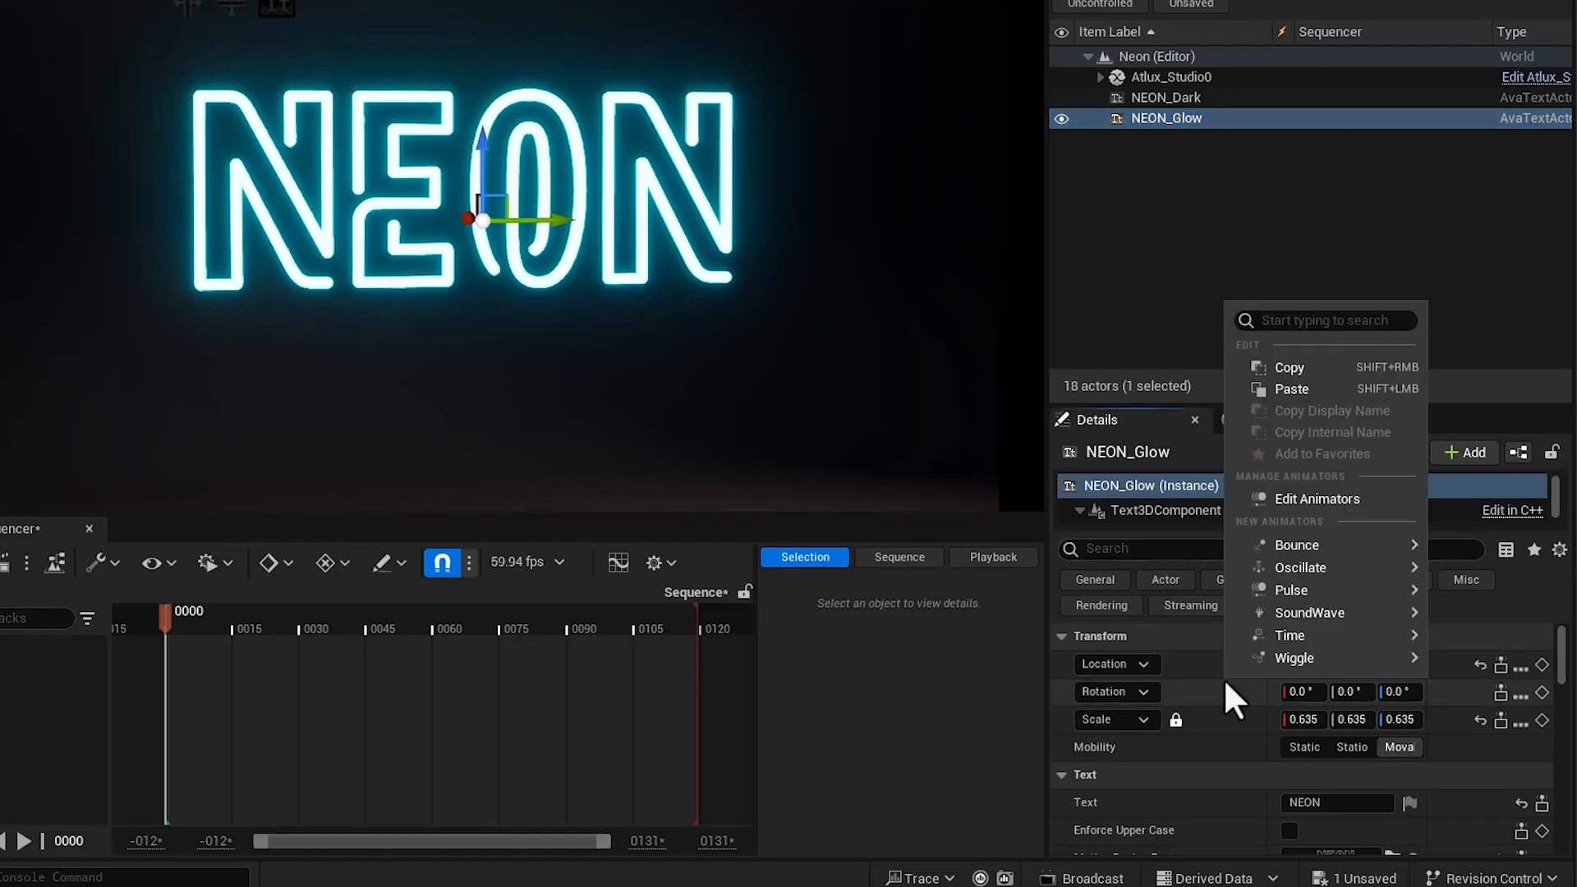
pyautogui.moveTo(1271, 657)
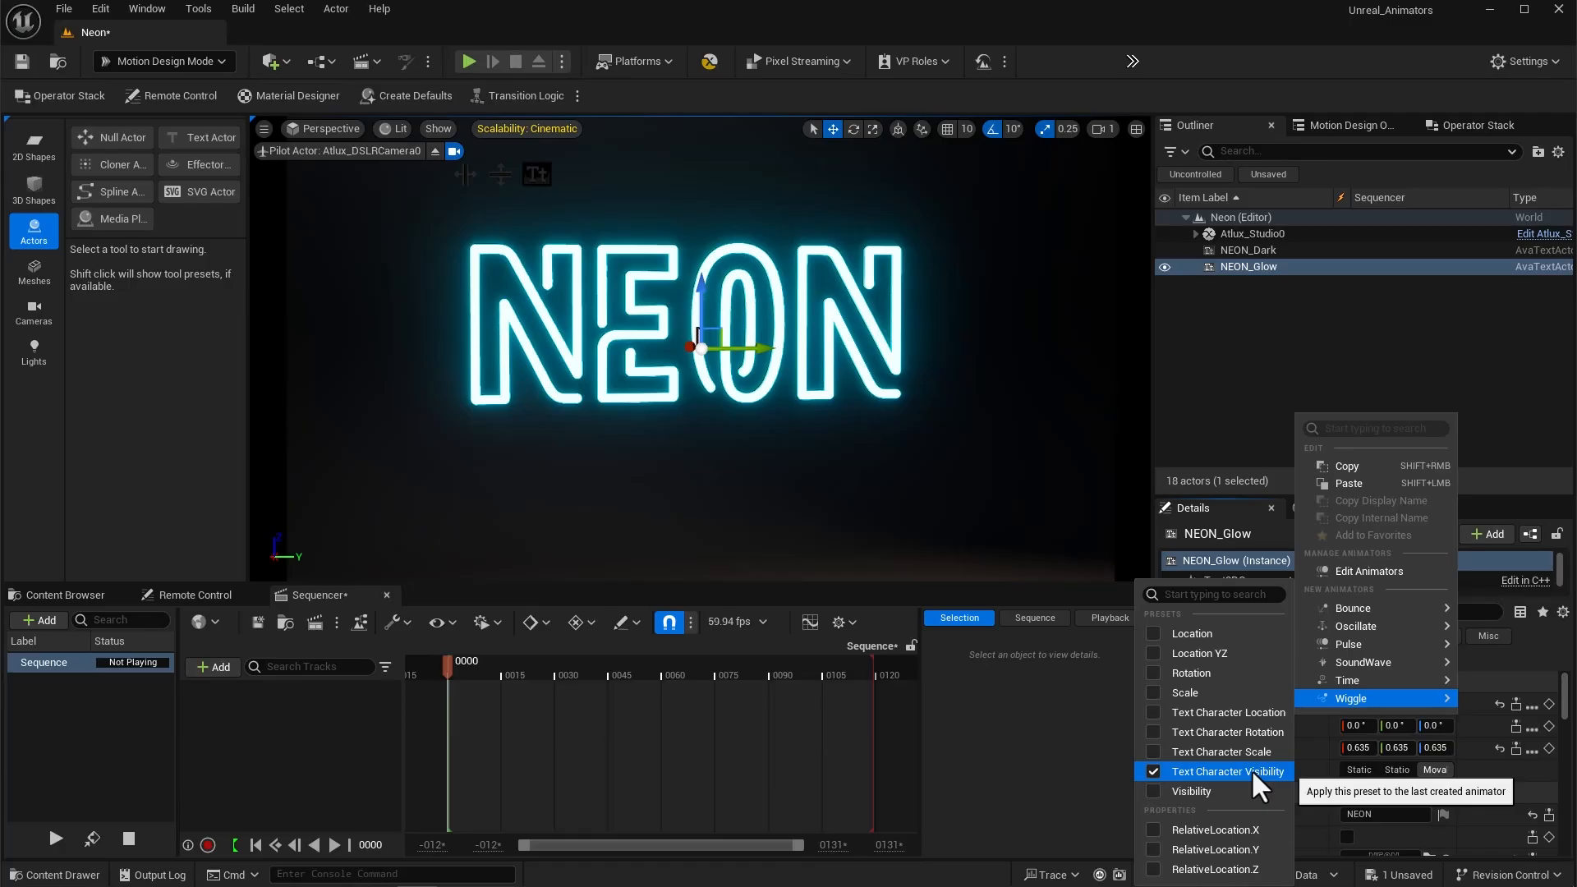
pyautogui.click(1119, 263)
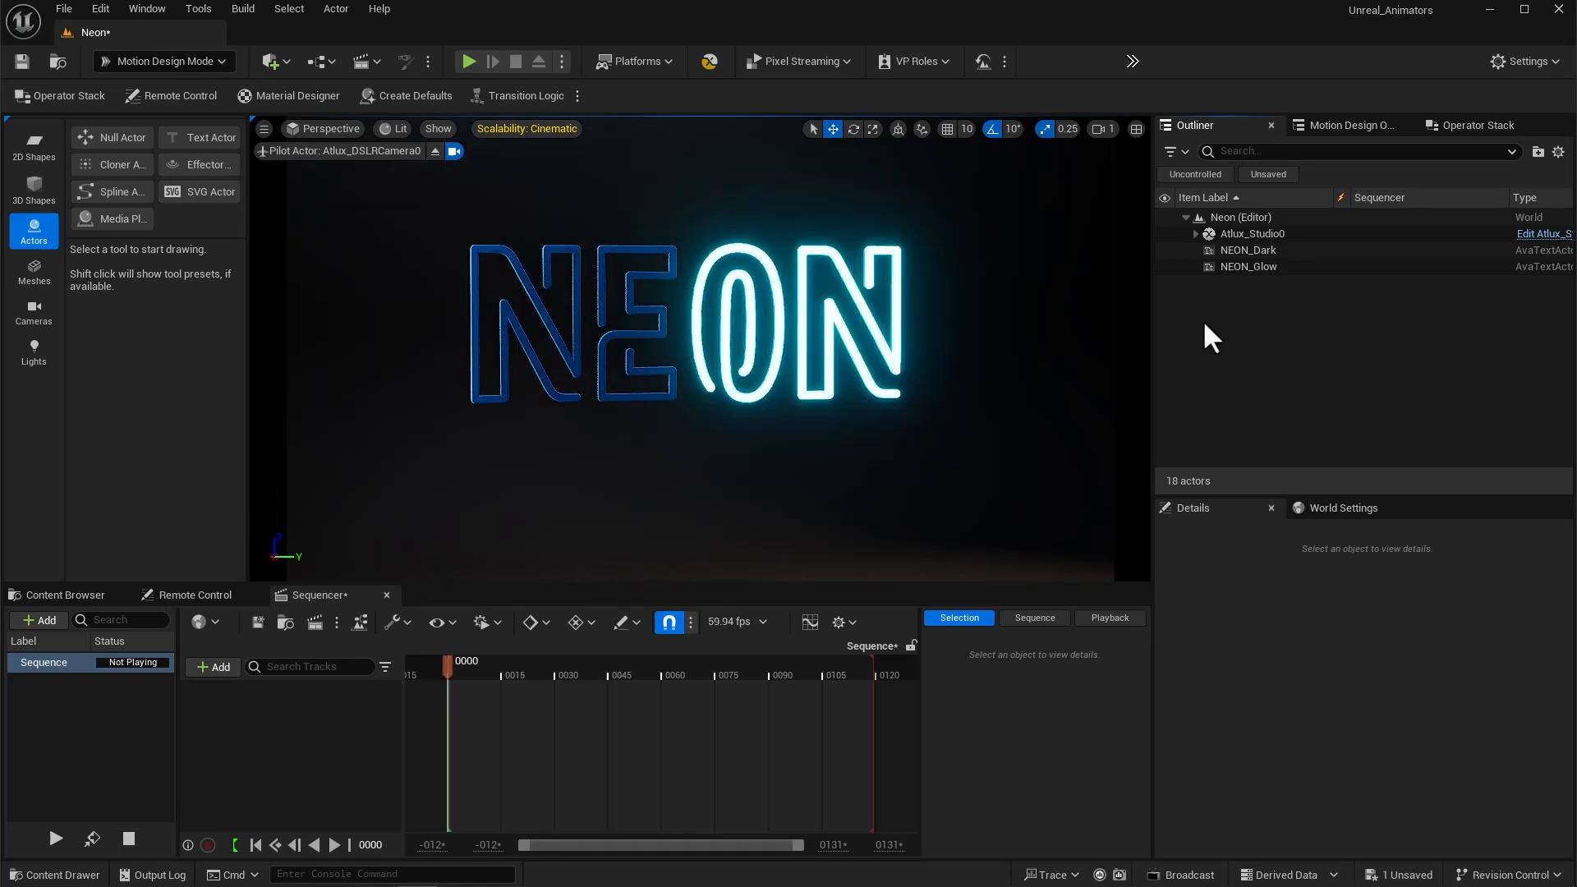
# - Select NEON_Glow and expand the linked properties of its Wiggle_Text Character Visibility animator
pyautogui.click(1471, 125)
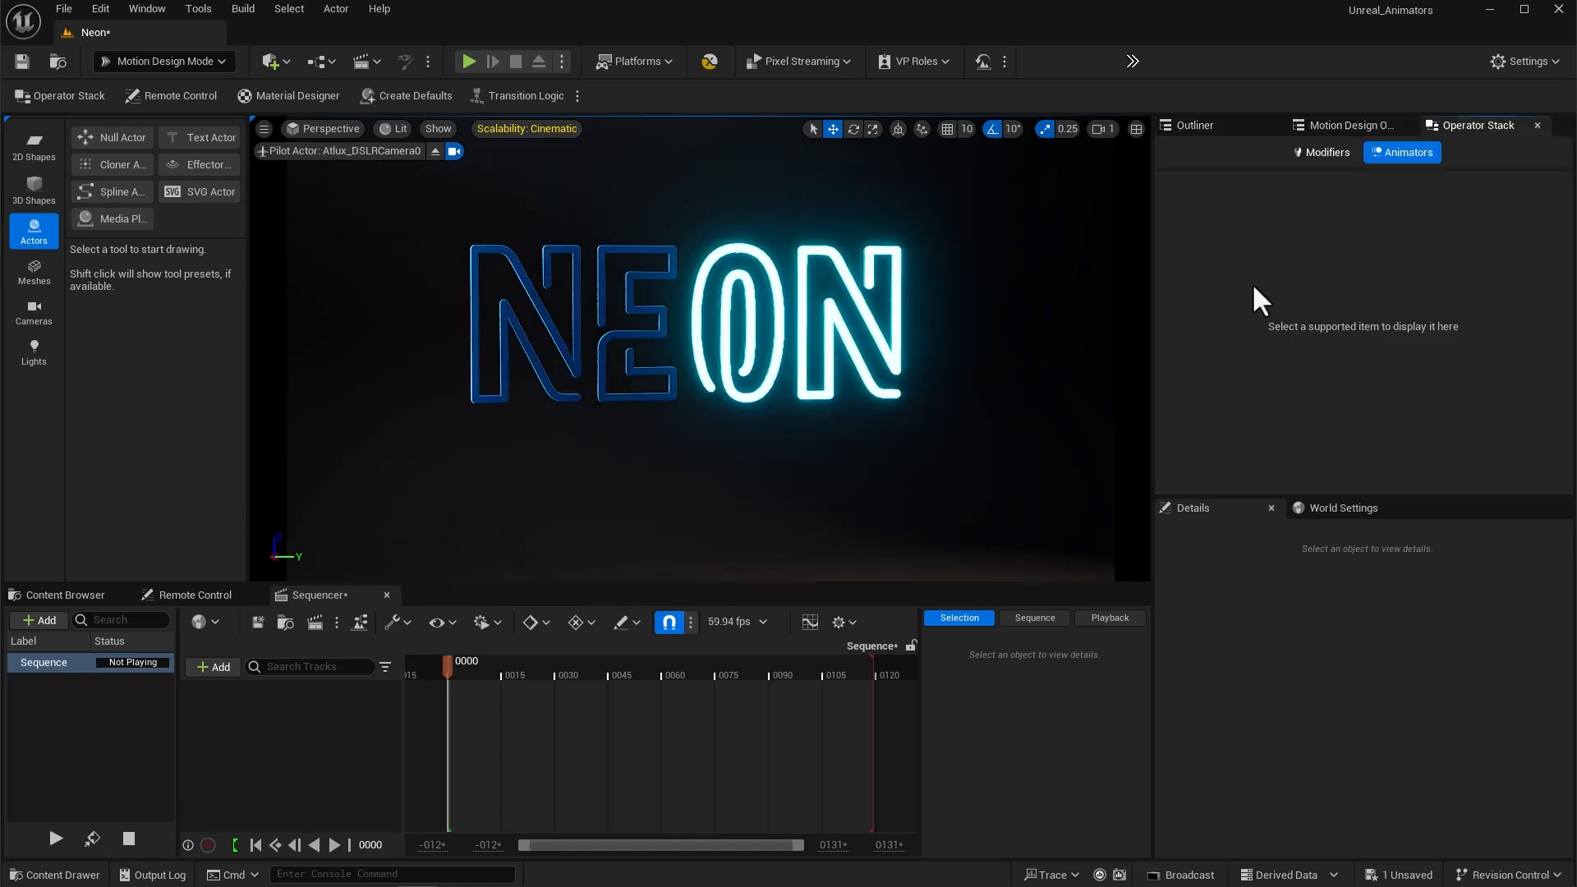
pyautogui.click(1220, 128)
pyautogui.click(1268, 263)
pyautogui.click(1475, 125)
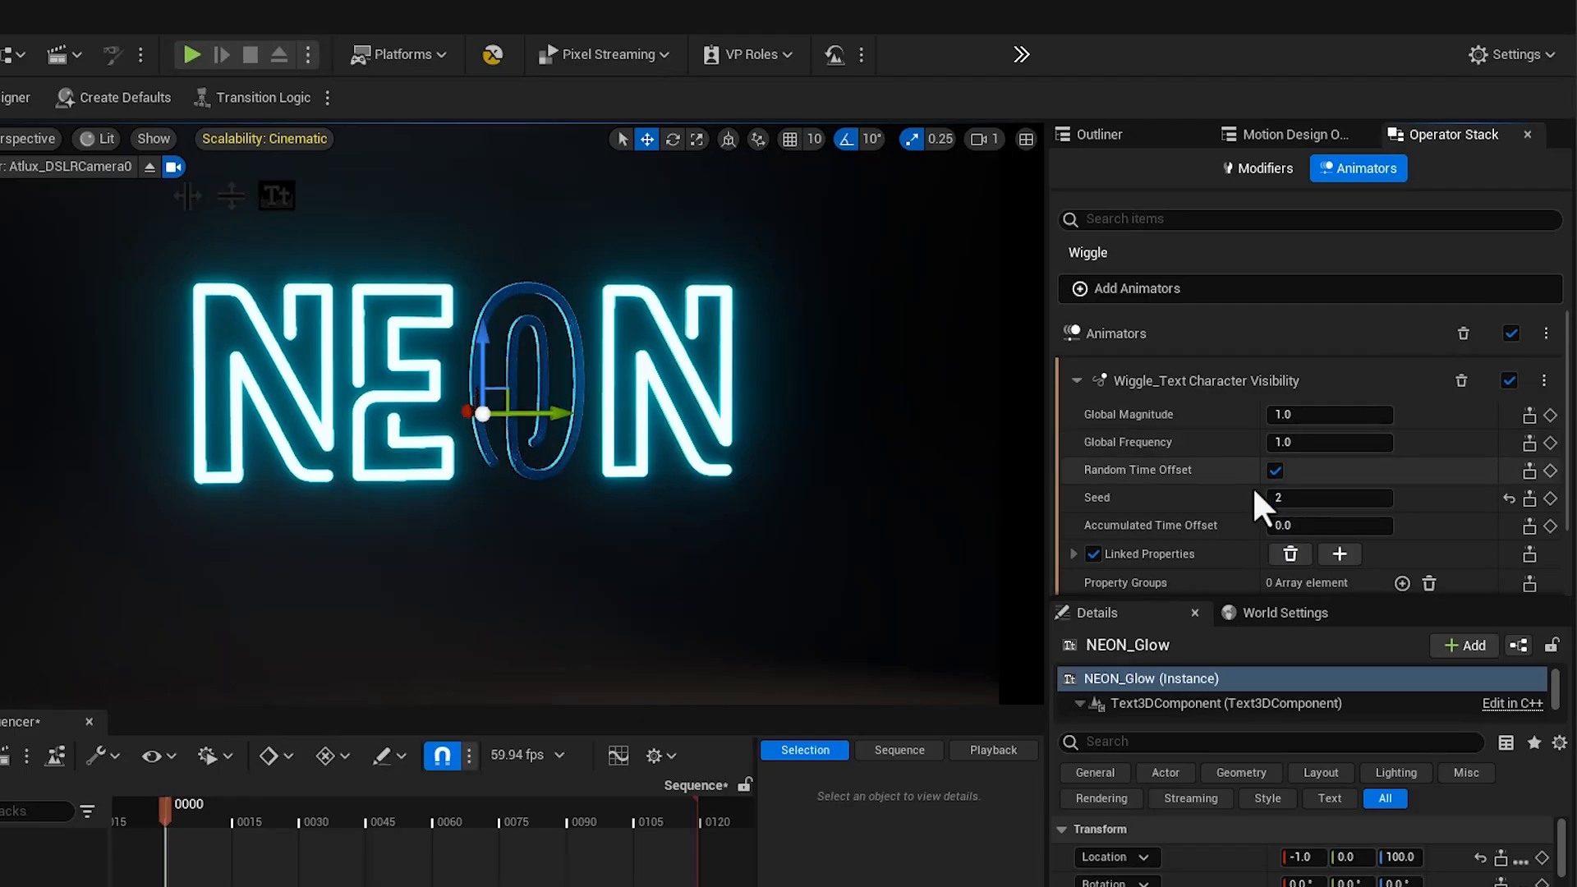
pyautogui.scroll(-2, 1136, 491)
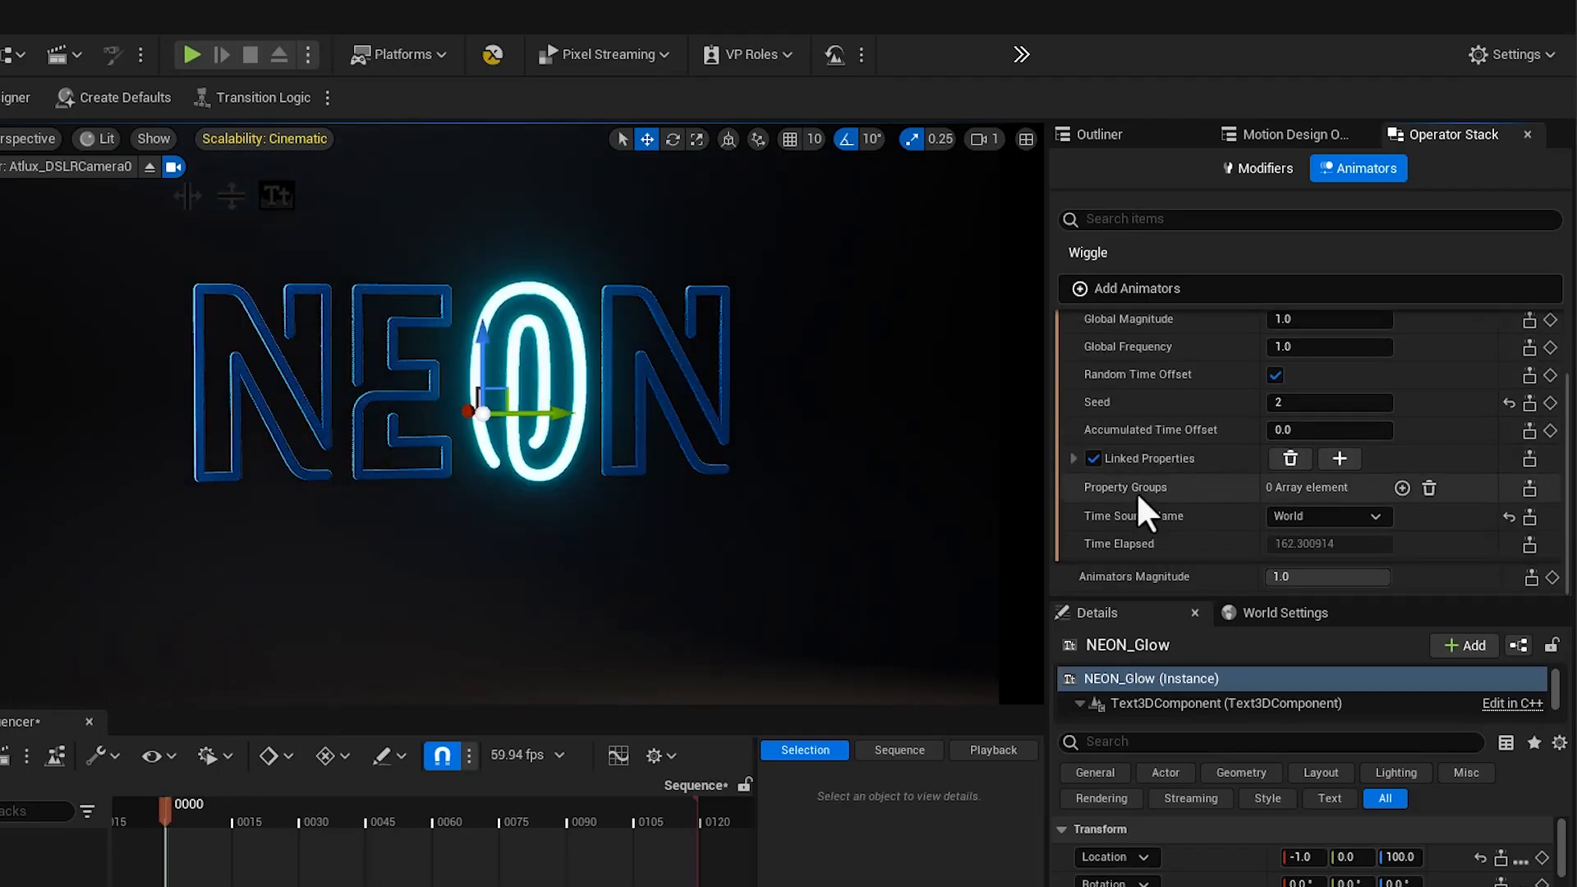
pyautogui.click(1074, 458)
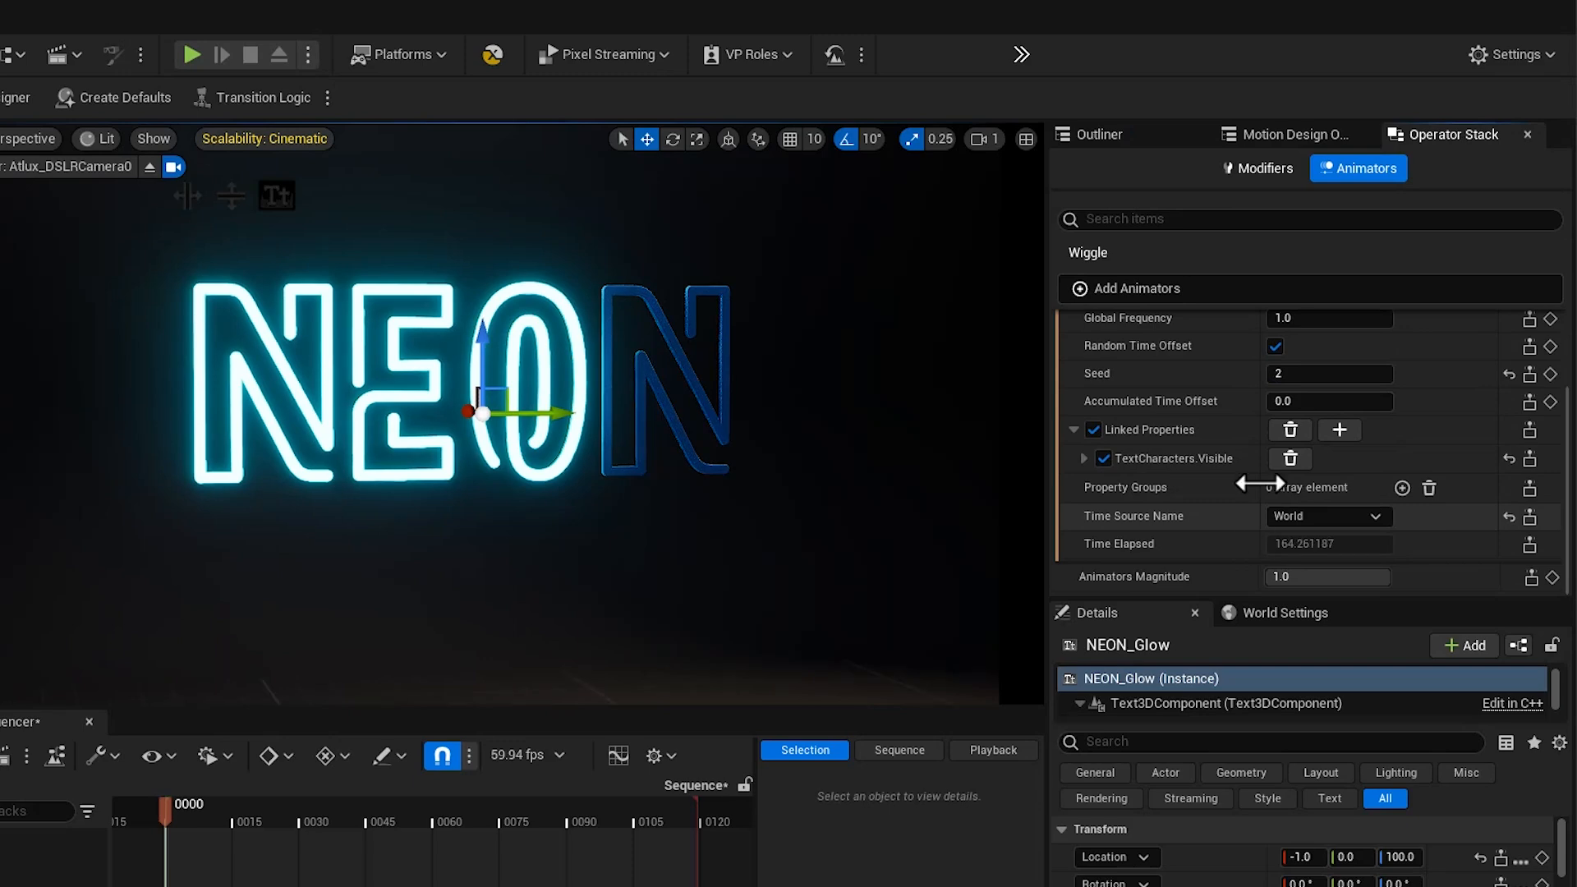
# - Set the global frequency of NEON_Glow's Wiggle_Text Character Visibility animator to 5
pyautogui.scroll(2, 1275, 458)
pyautogui.click(1315, 442)
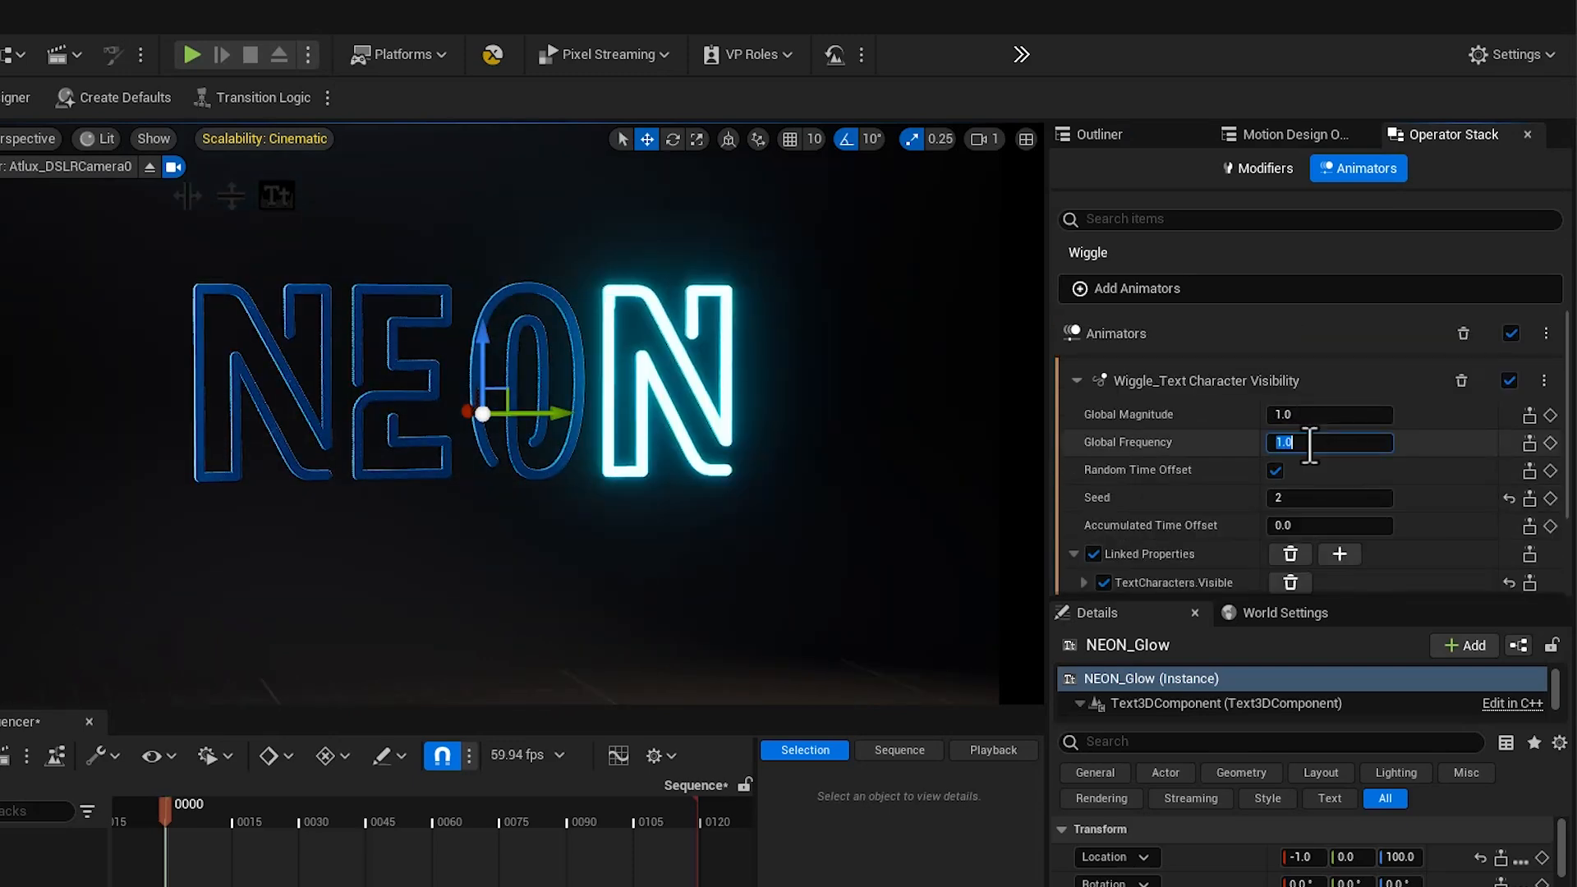
pyautogui.write('5')
pyautogui.press('Return')
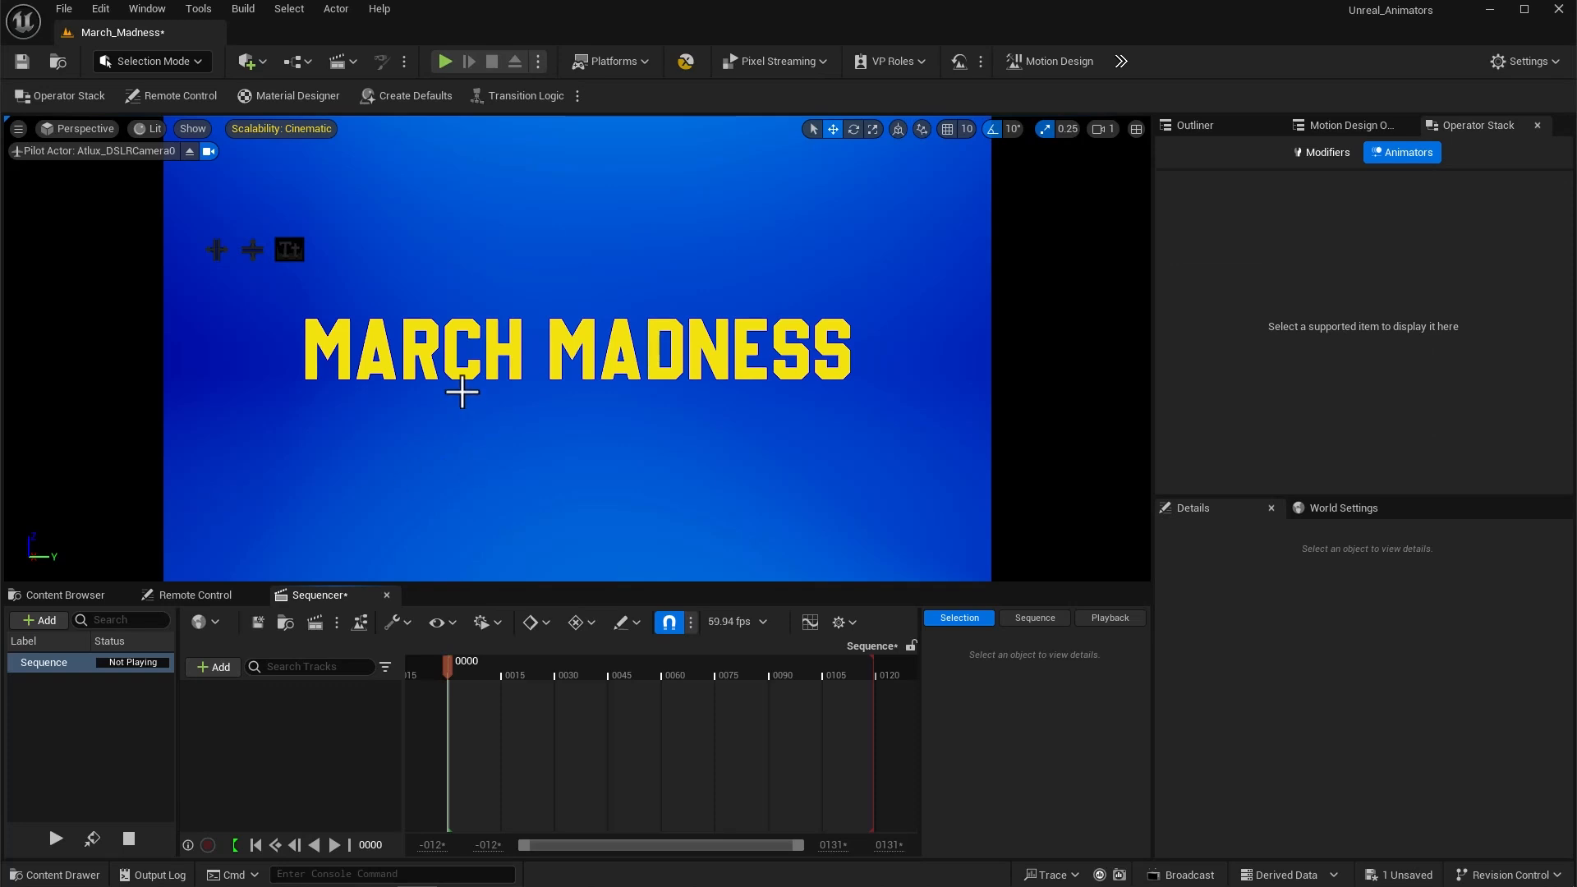
# - Try a Wiggle animator with the Location preset on the MARCH MADNESS text and undo it
pyautogui.click(453, 376)
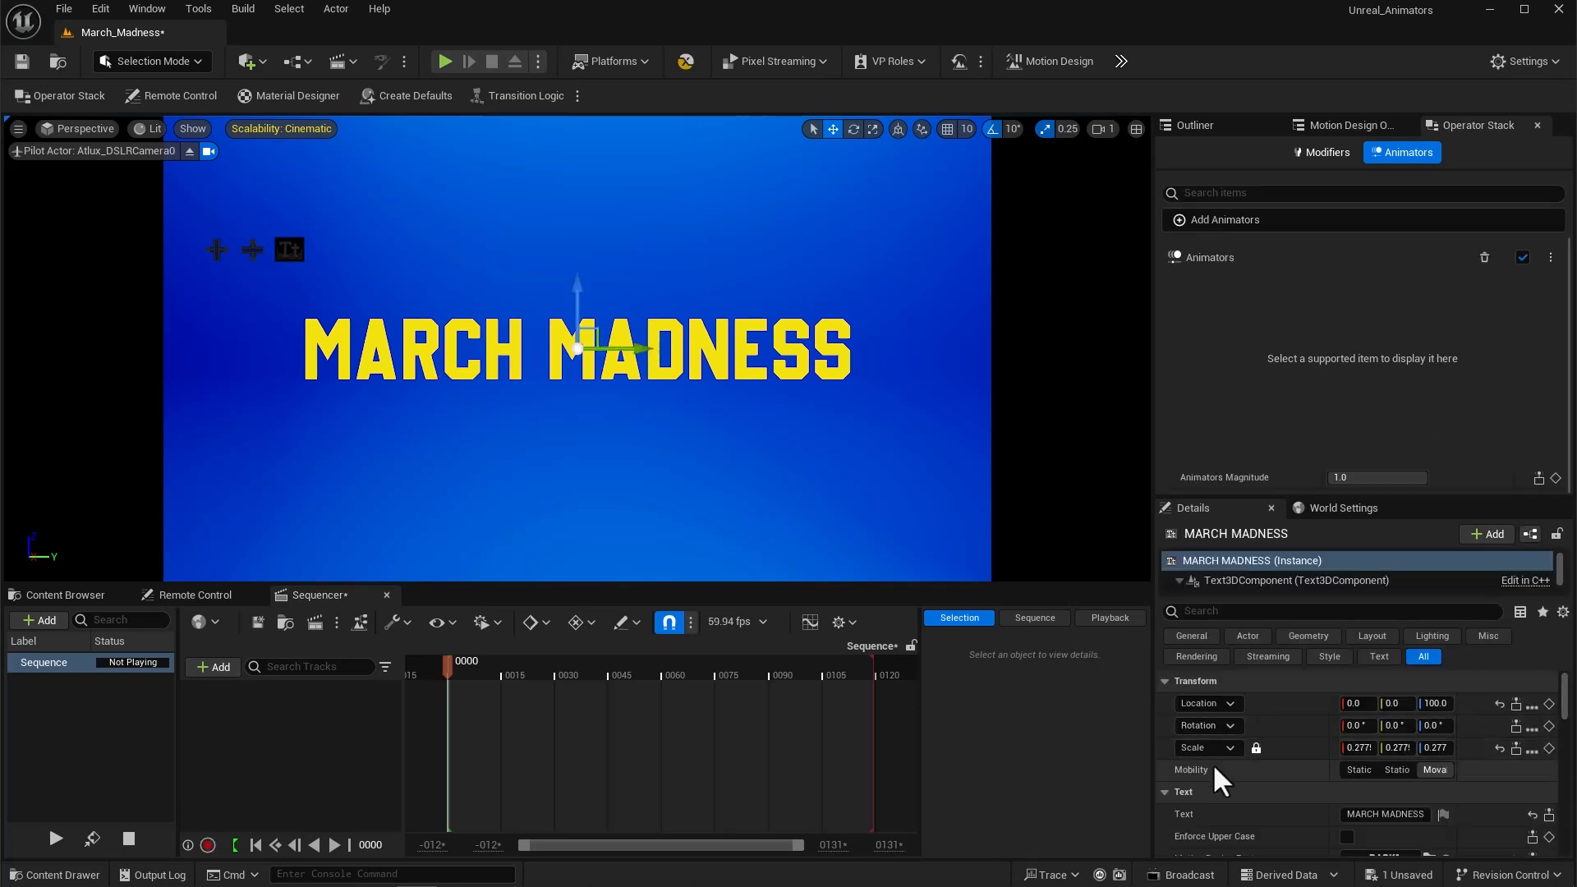
pyautogui.rightClick(1260, 729)
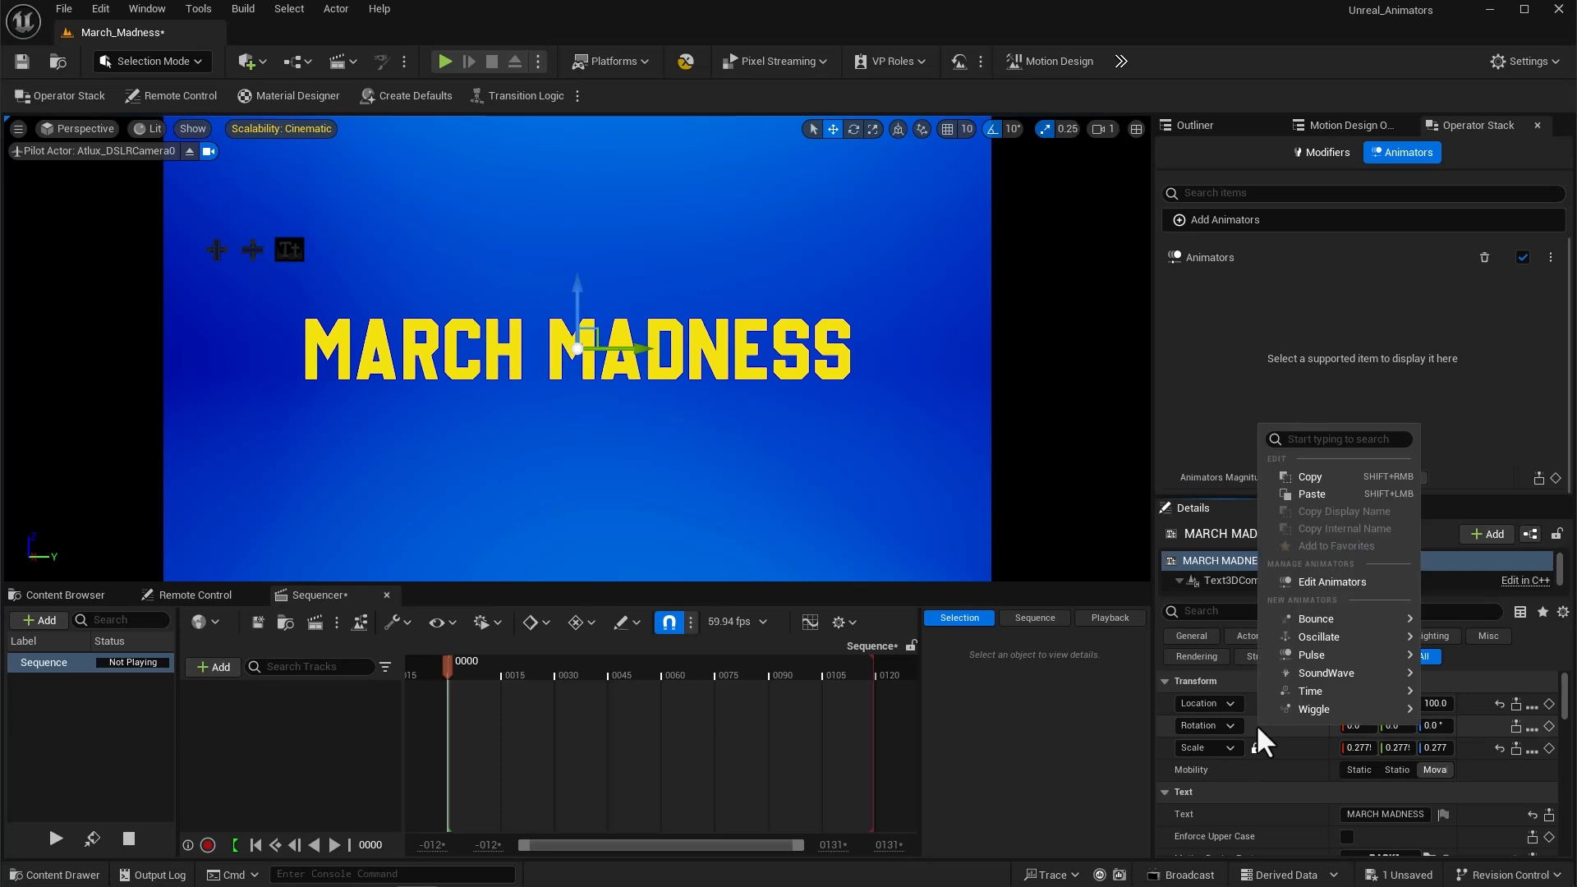
pyautogui.moveTo(1302, 712)
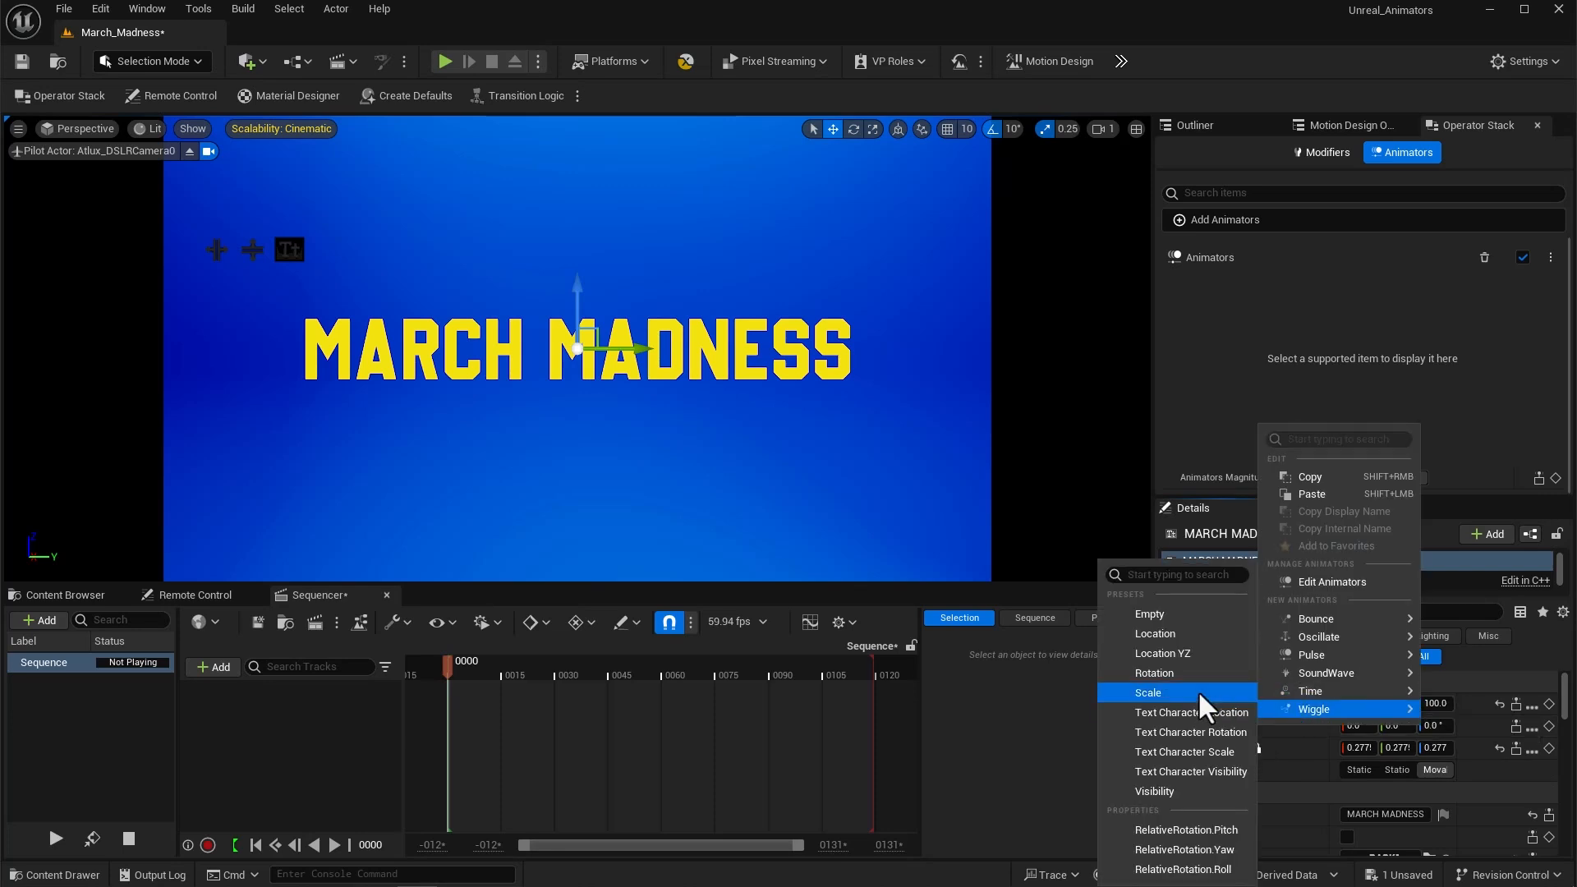
pyautogui.click(1156, 635)
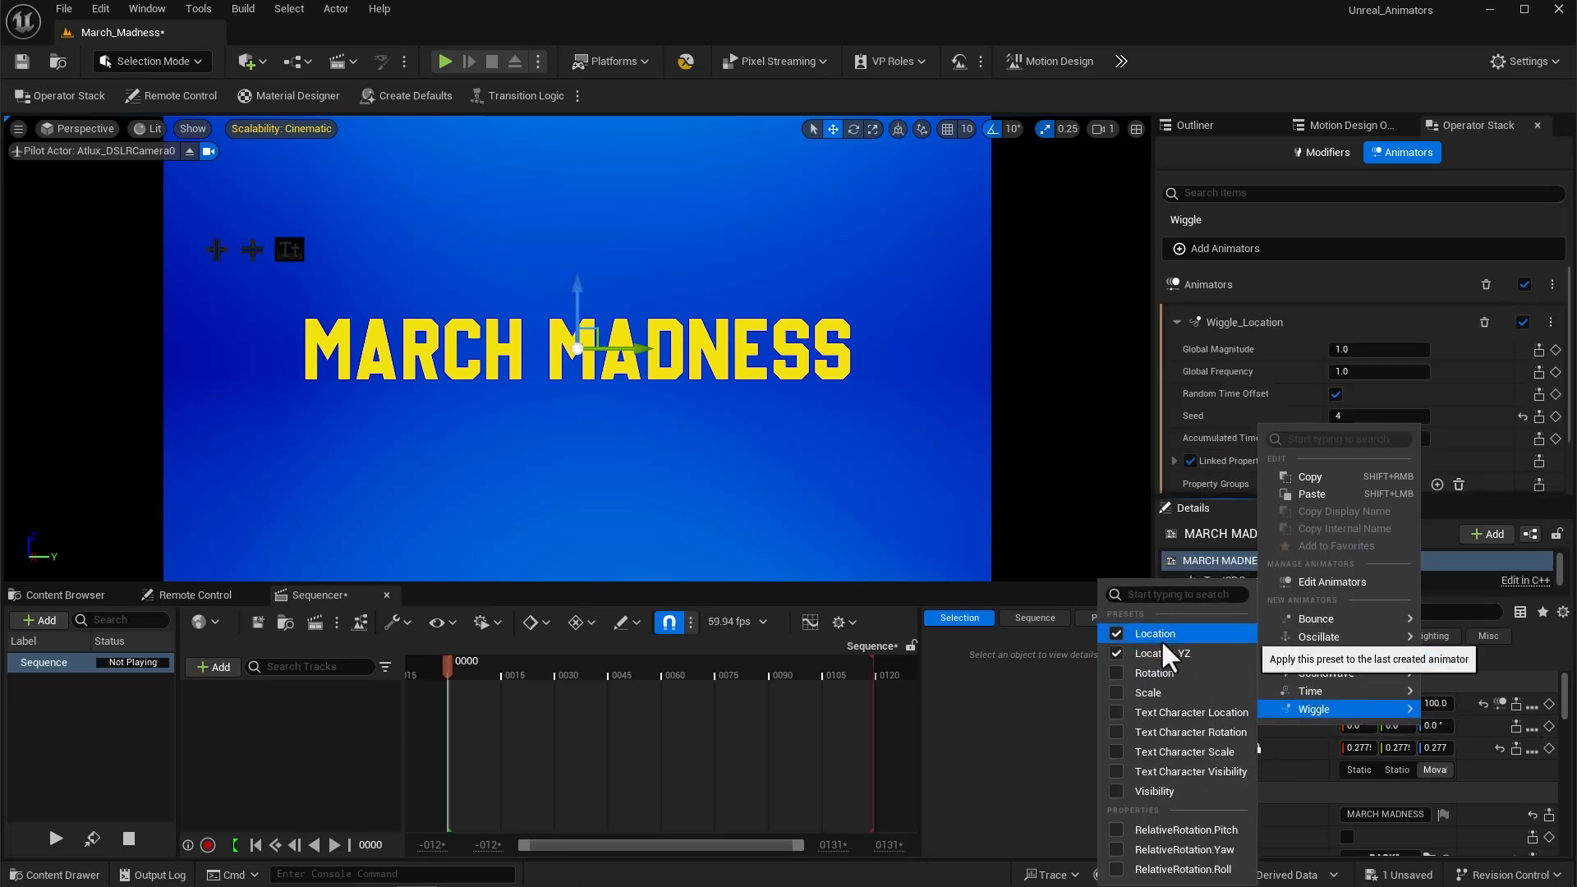
pyautogui.click(1033, 717)
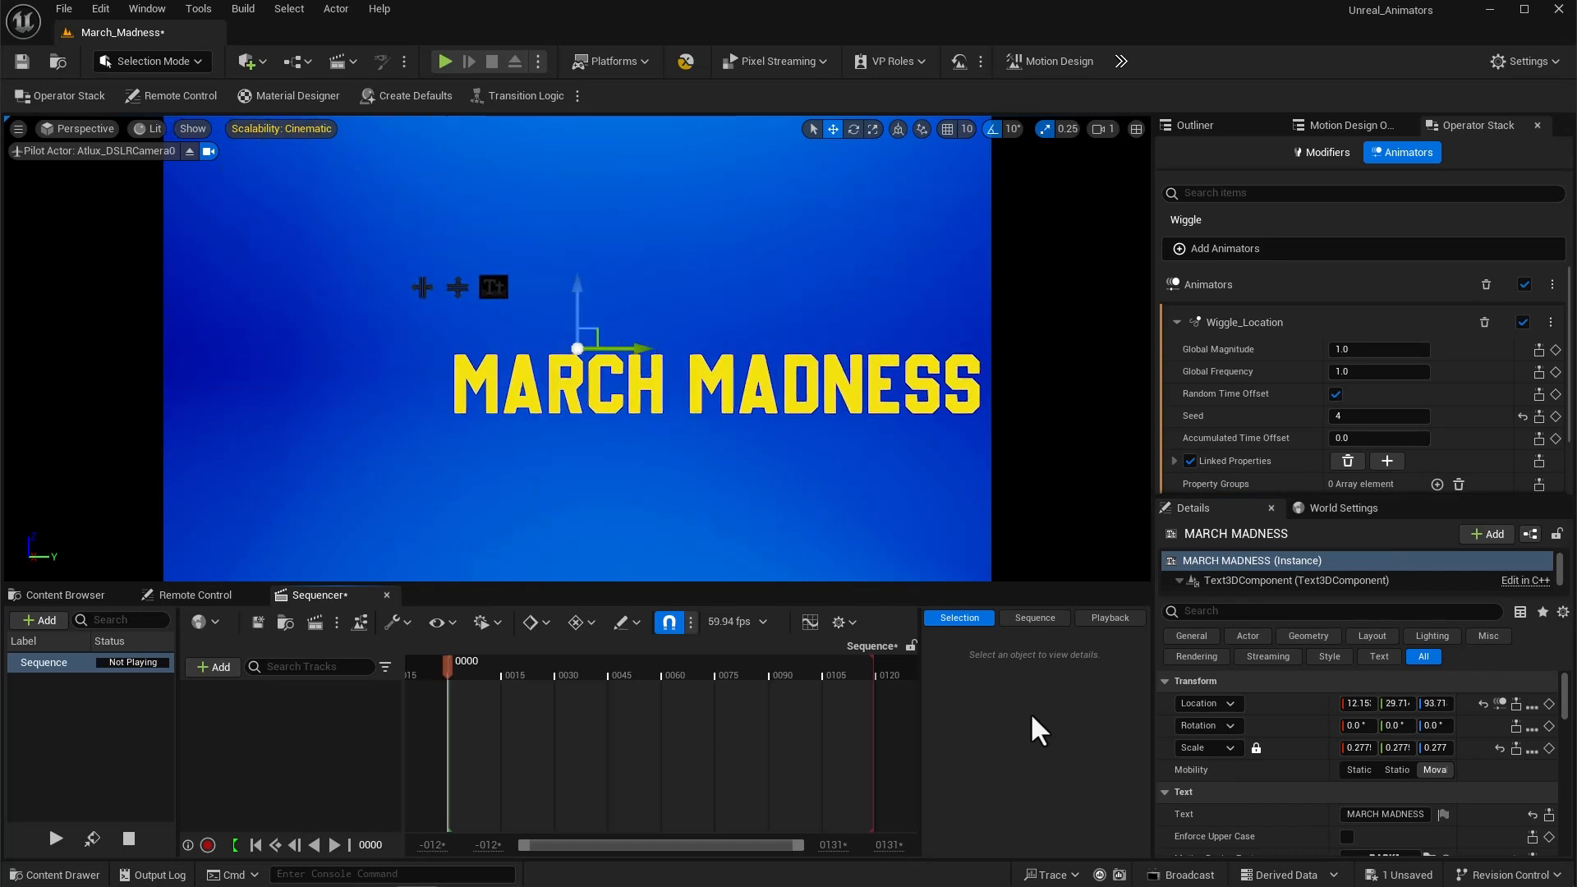
pyautogui.hotkey('ctrl', 'z')
# - Add a Wiggle animator with the Text Character Location preset to the MARCH MADNESS text
pyautogui.rightClick(1270, 715)
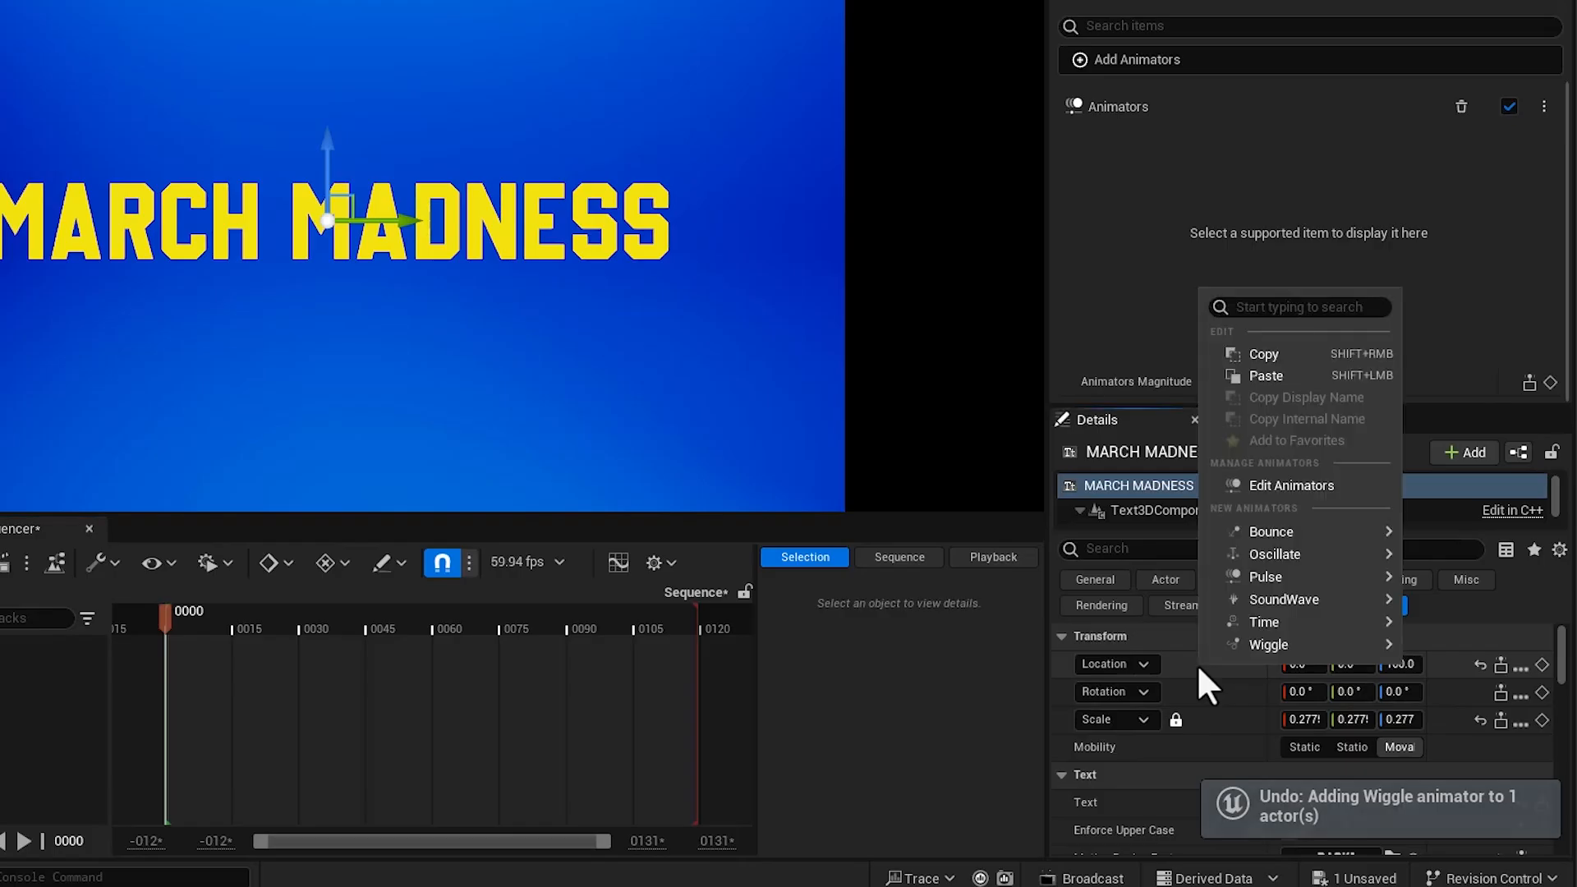
pyautogui.moveTo(1321, 678)
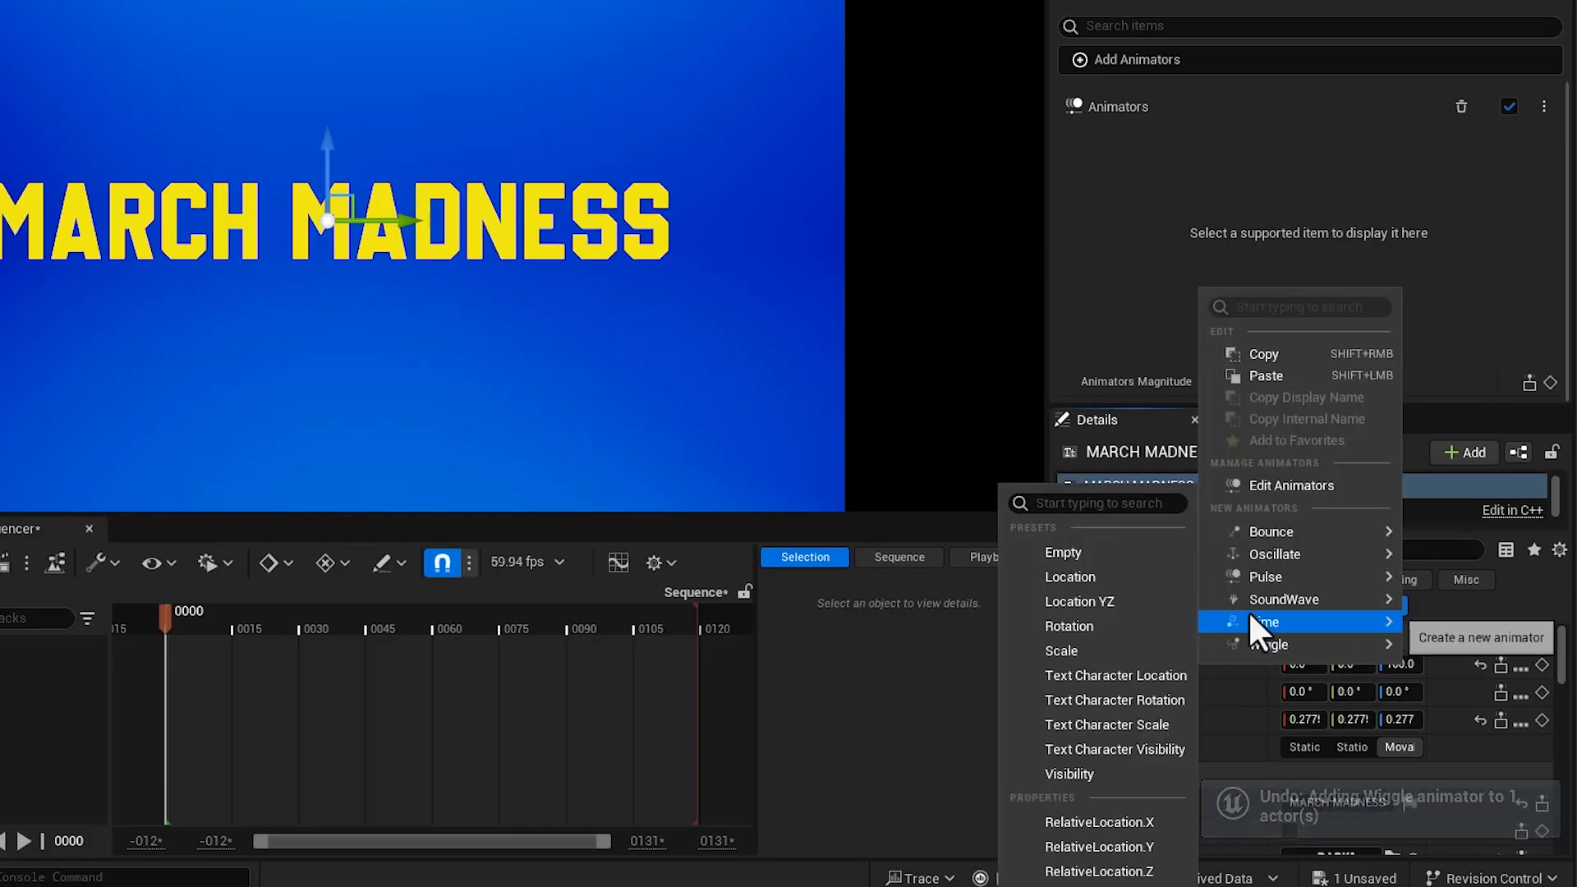
pyautogui.moveTo(1254, 638)
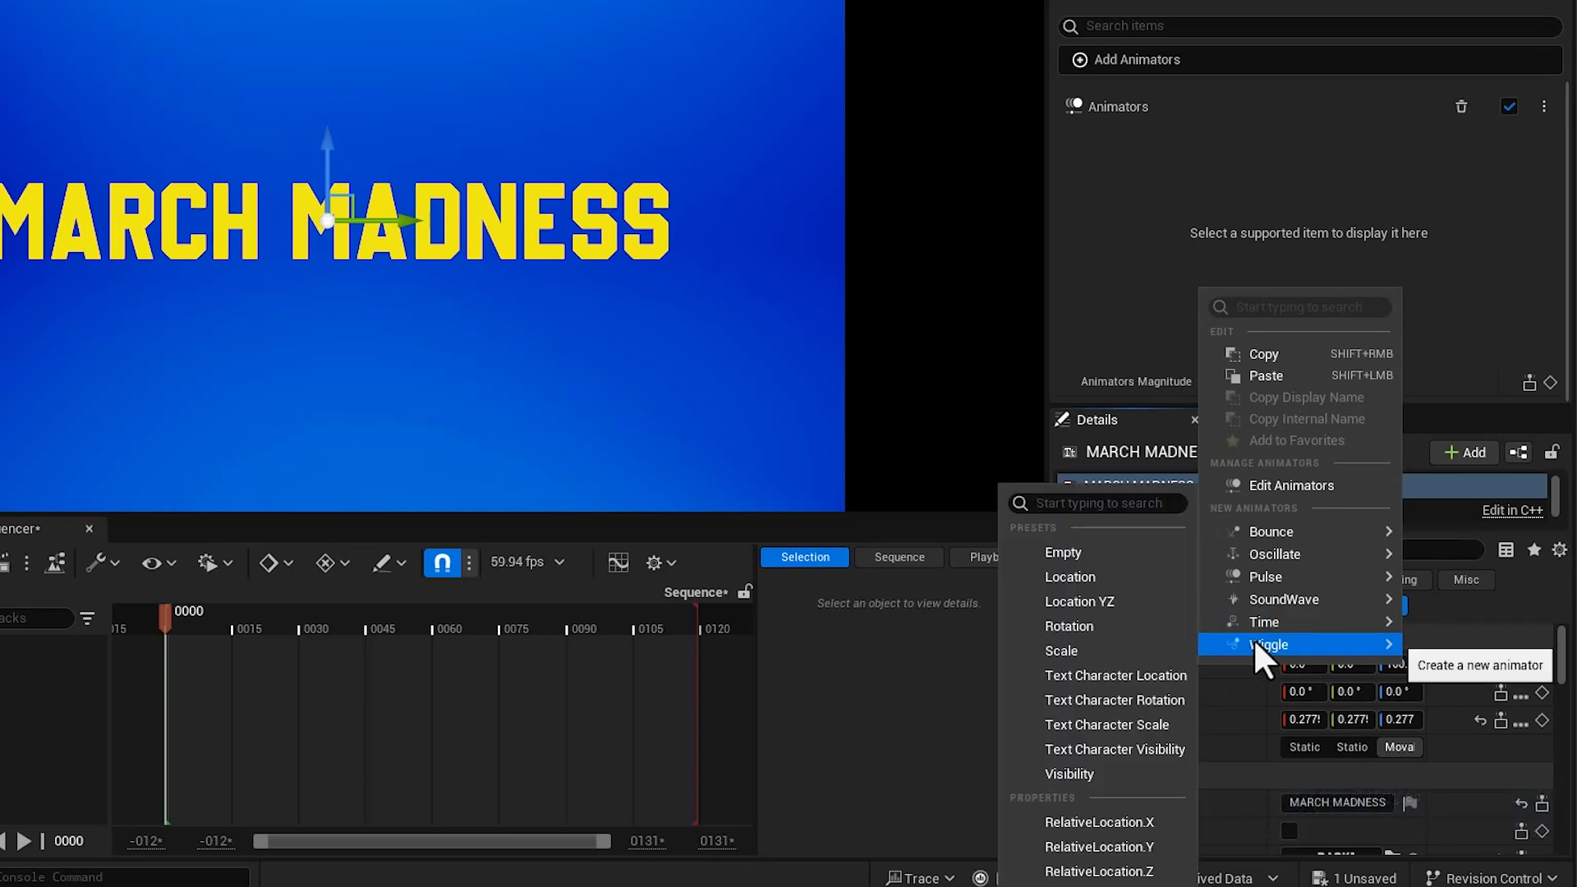
pyautogui.click(1111, 675)
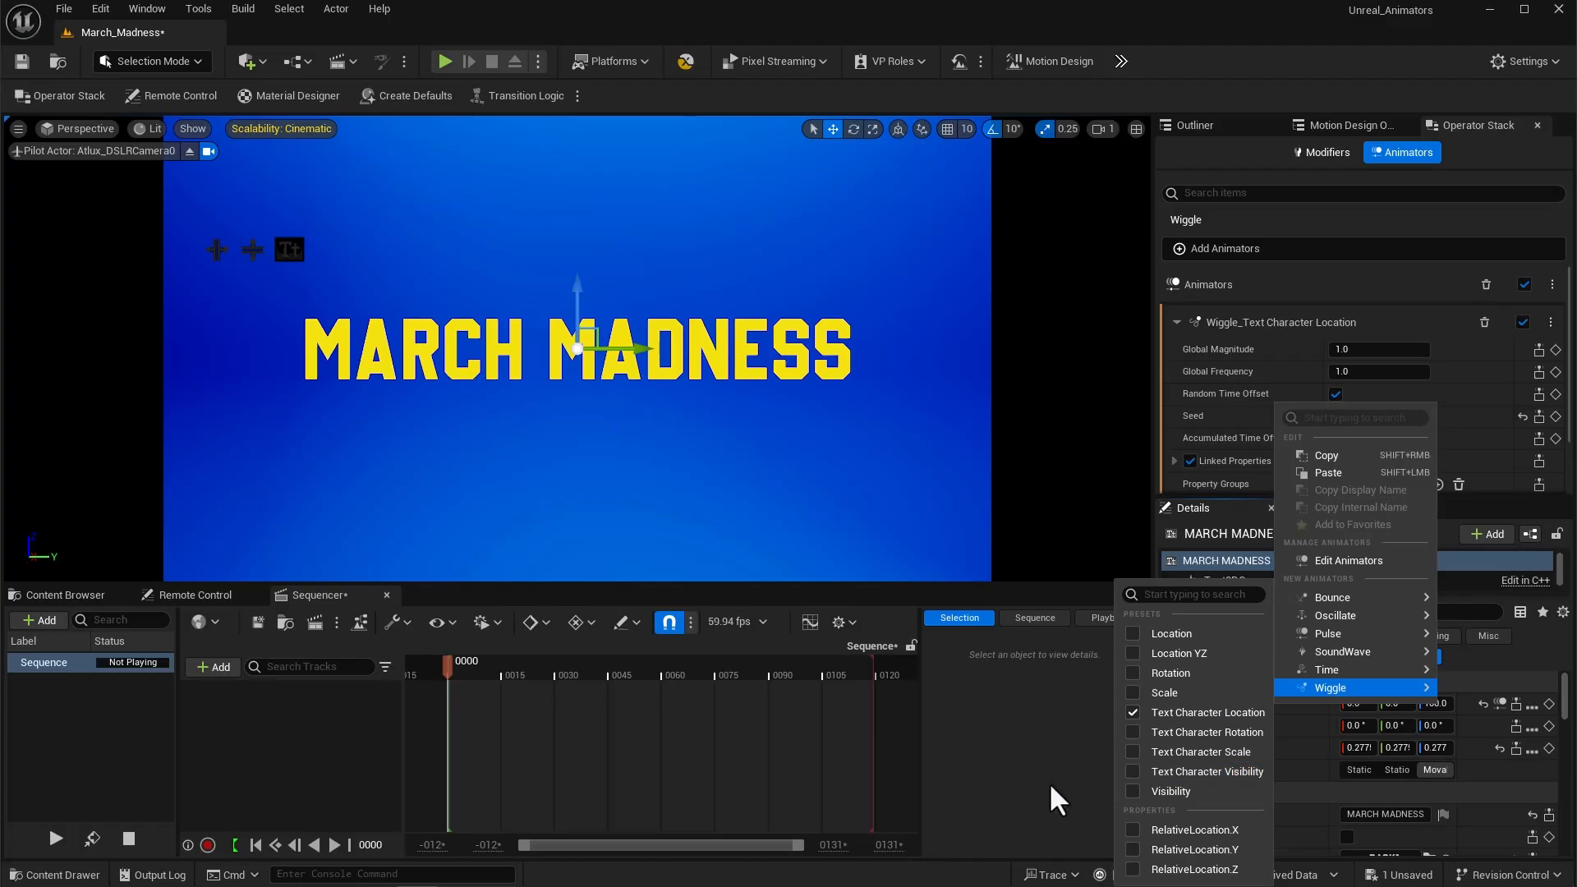
pyautogui.click(913, 753)
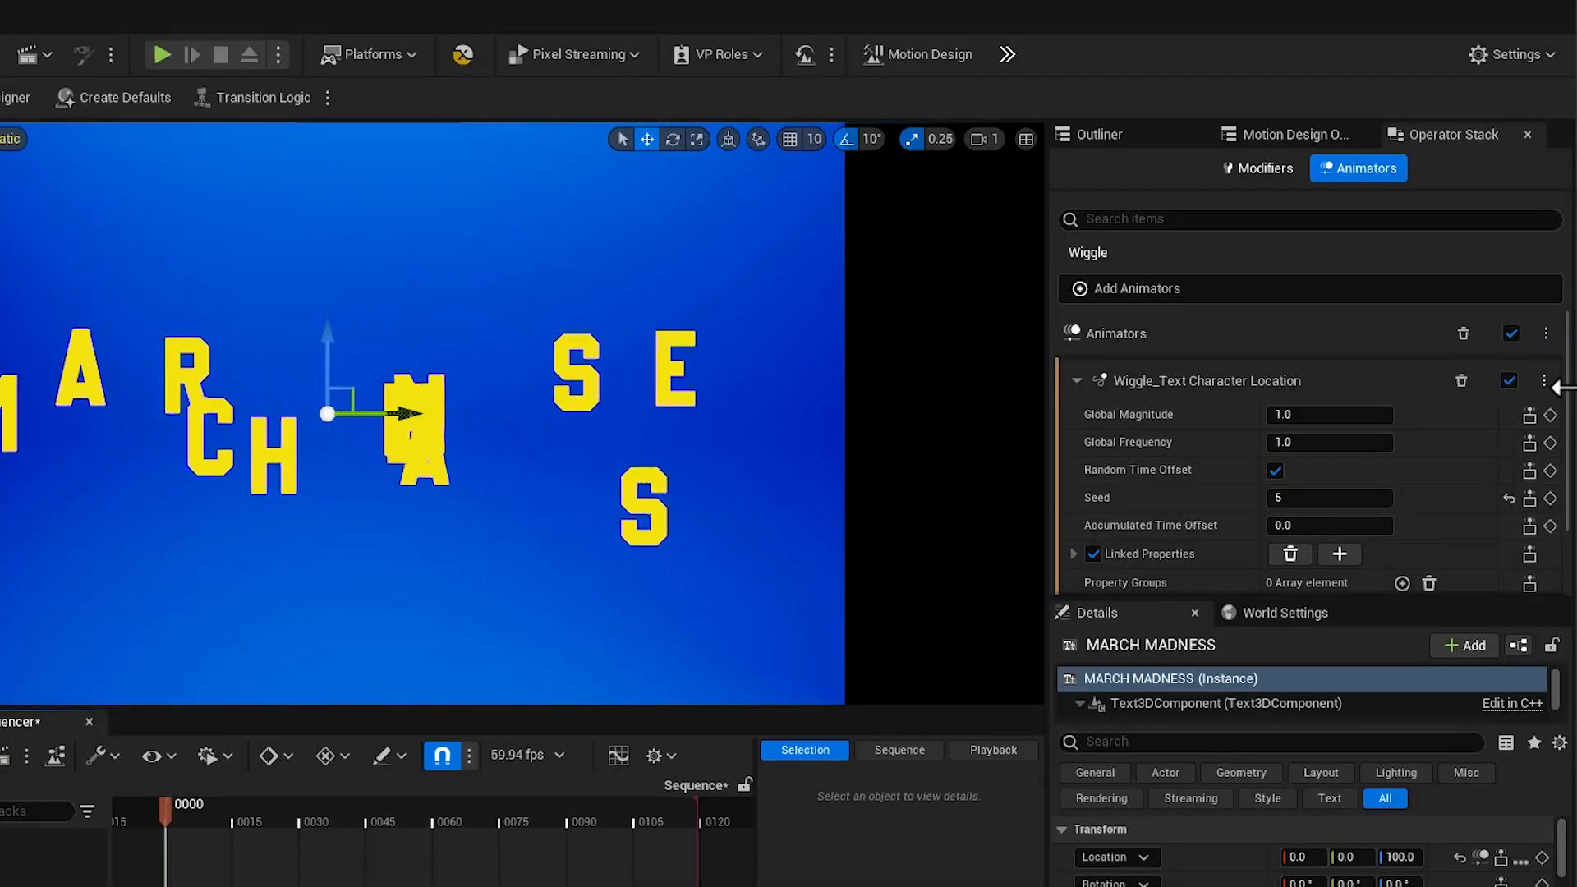
# - Set the Wiggle animator's time source to Sequence with sequence AvaSequence_0, and play and scrub the sequence up to frame 20
pyautogui.scroll(-1, 1569, 444)
pyautogui.scroll(-3, 1565, 456)
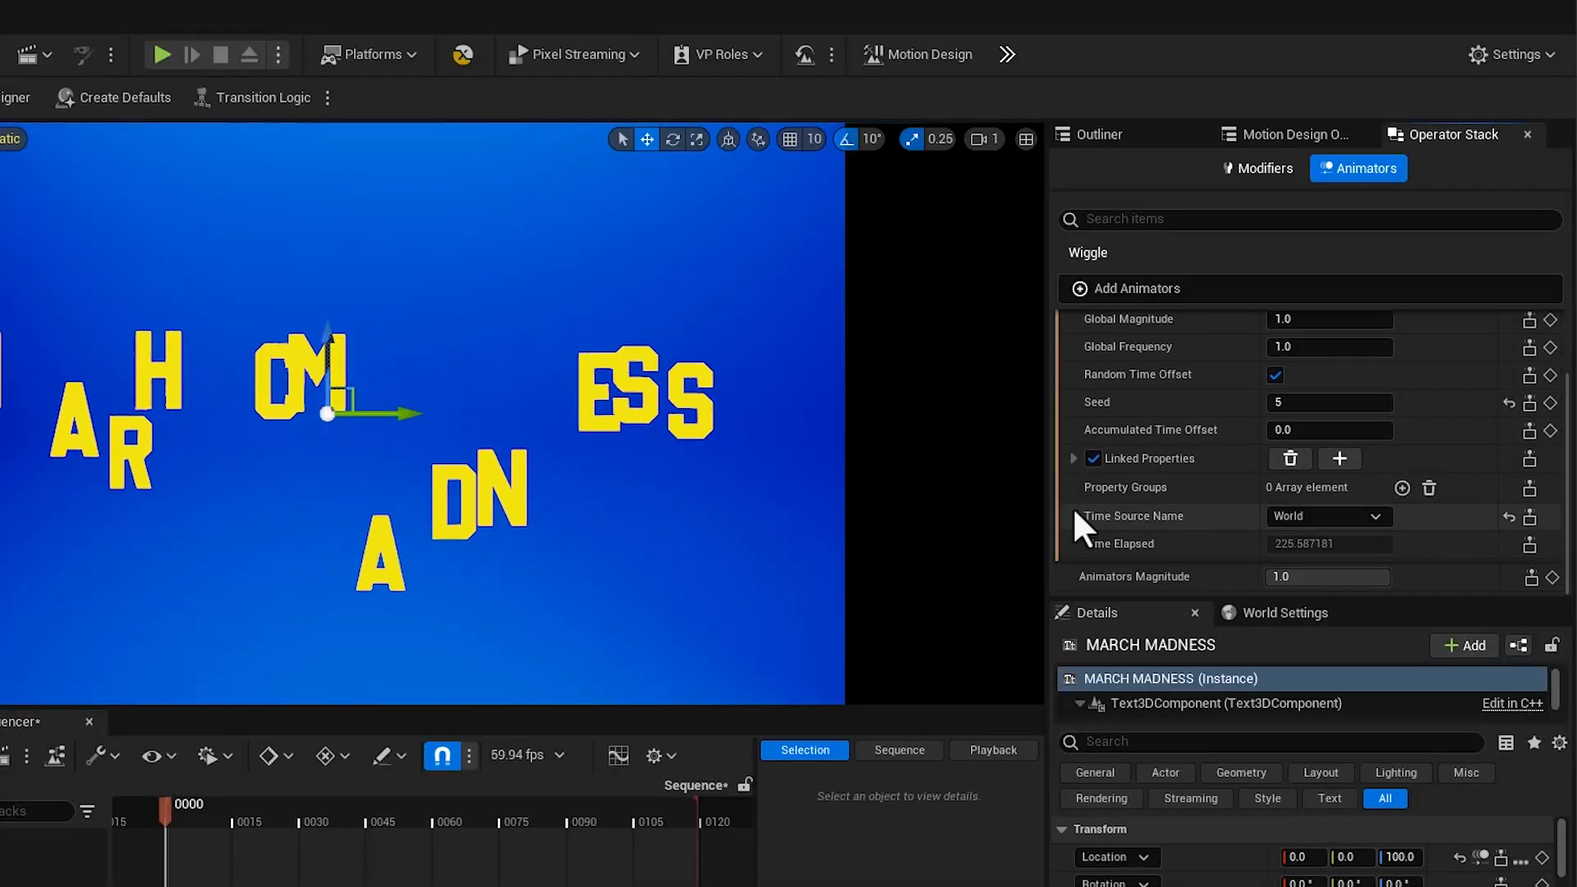
pyautogui.click(1384, 521)
pyautogui.click(1334, 572)
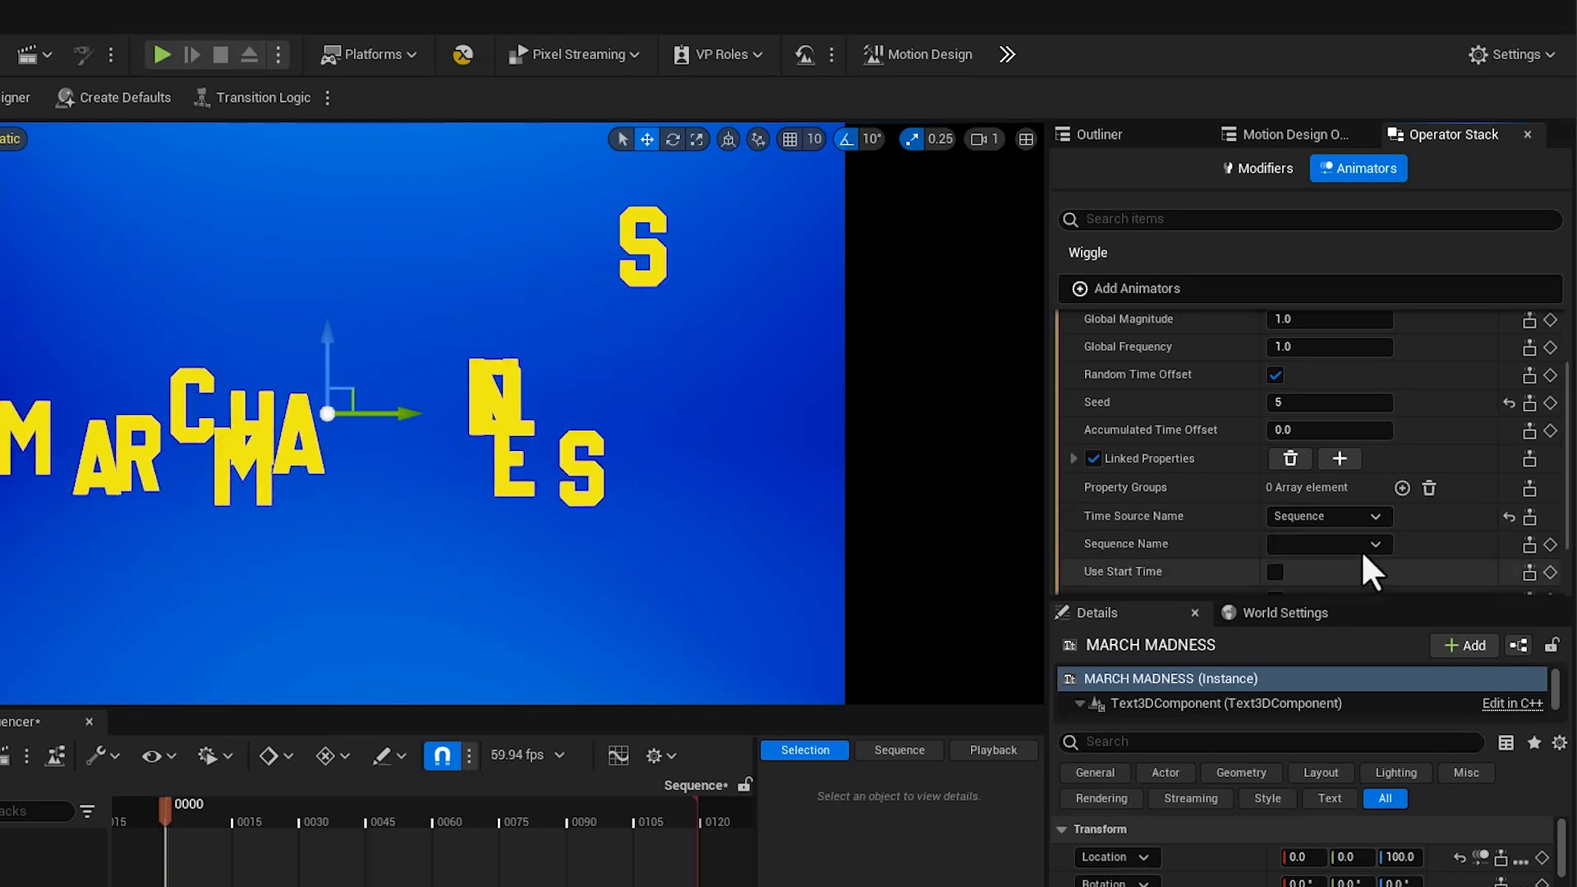
pyautogui.click(1369, 546)
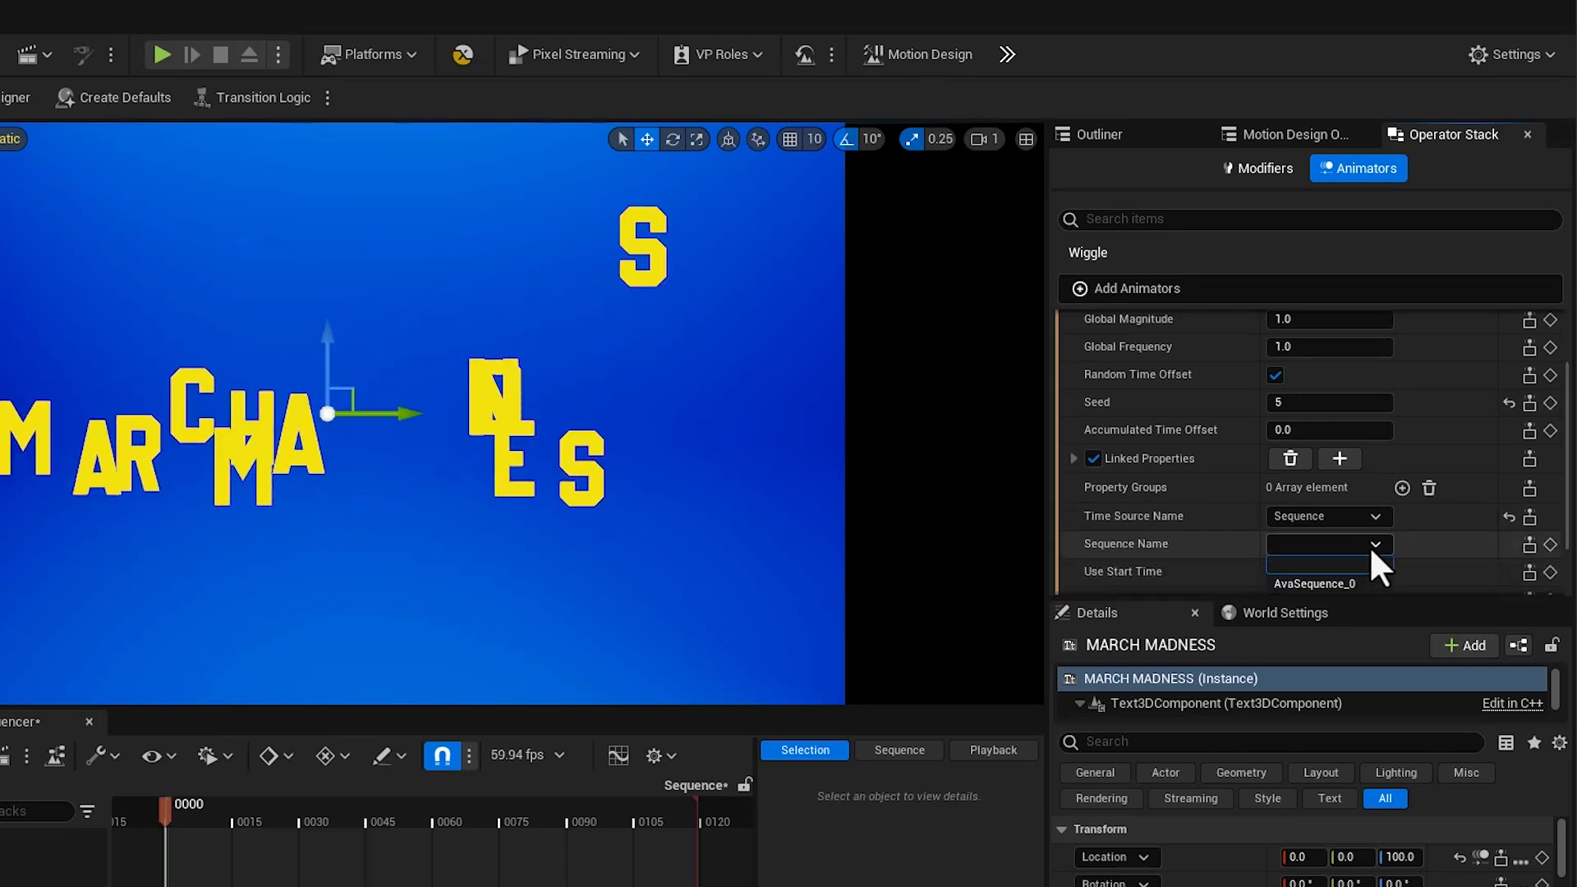
pyautogui.click(1339, 582)
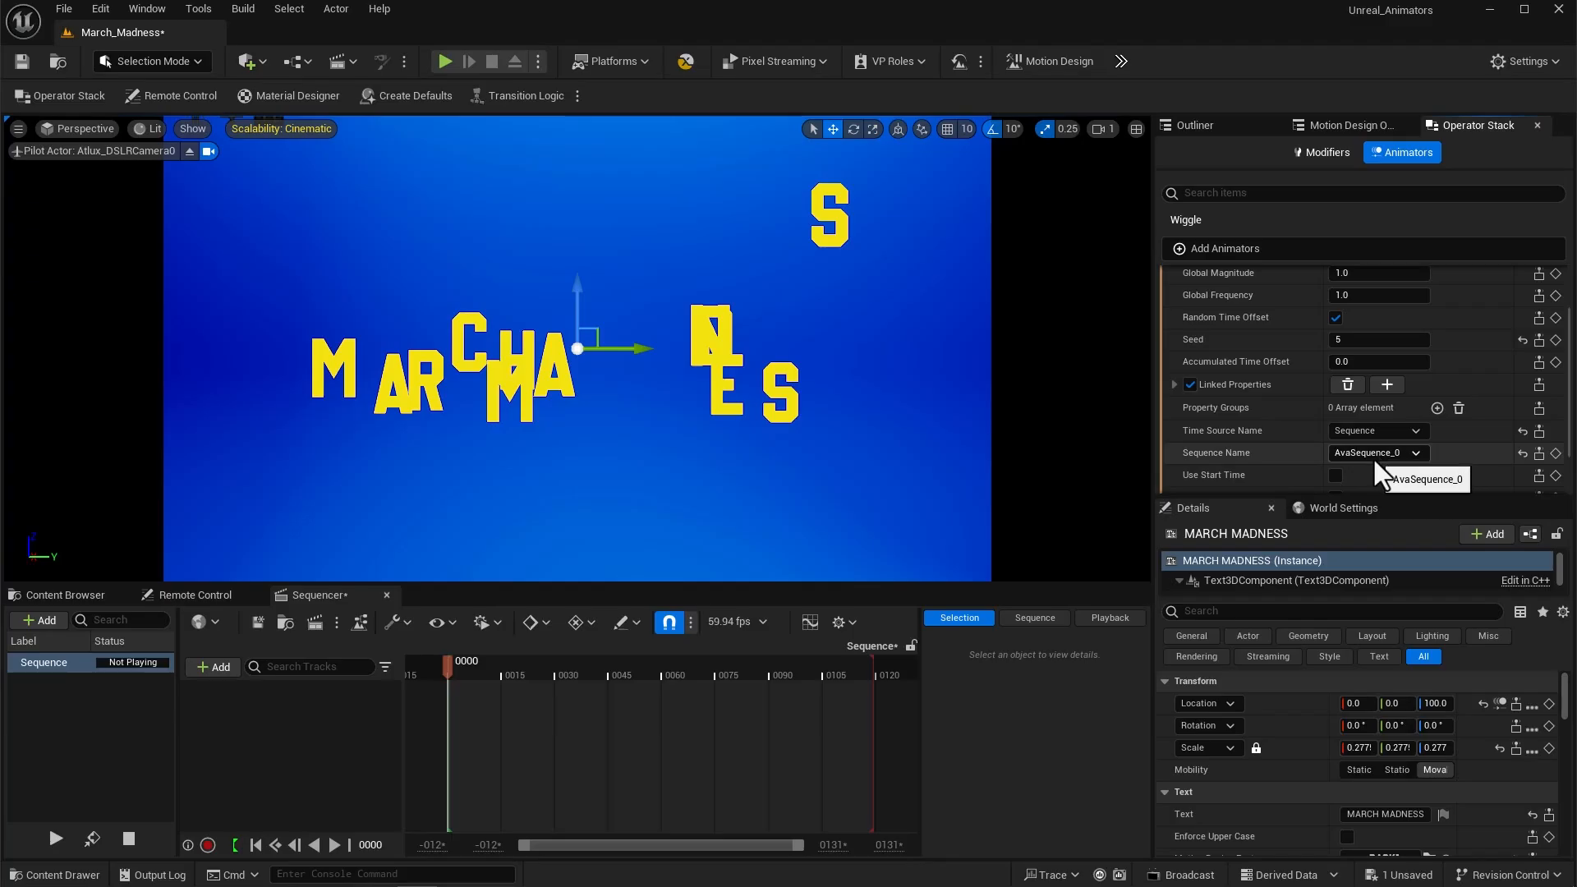
pyautogui.moveTo(469, 690)
pyautogui.mouseDown()
pyautogui.moveTo(796, 700)
pyautogui.moveTo(447, 704)
pyautogui.mouseUp()
pyautogui.press('space')
pyautogui.press('space')
pyautogui.moveTo(544, 669); pyautogui.dragTo(452, 684)
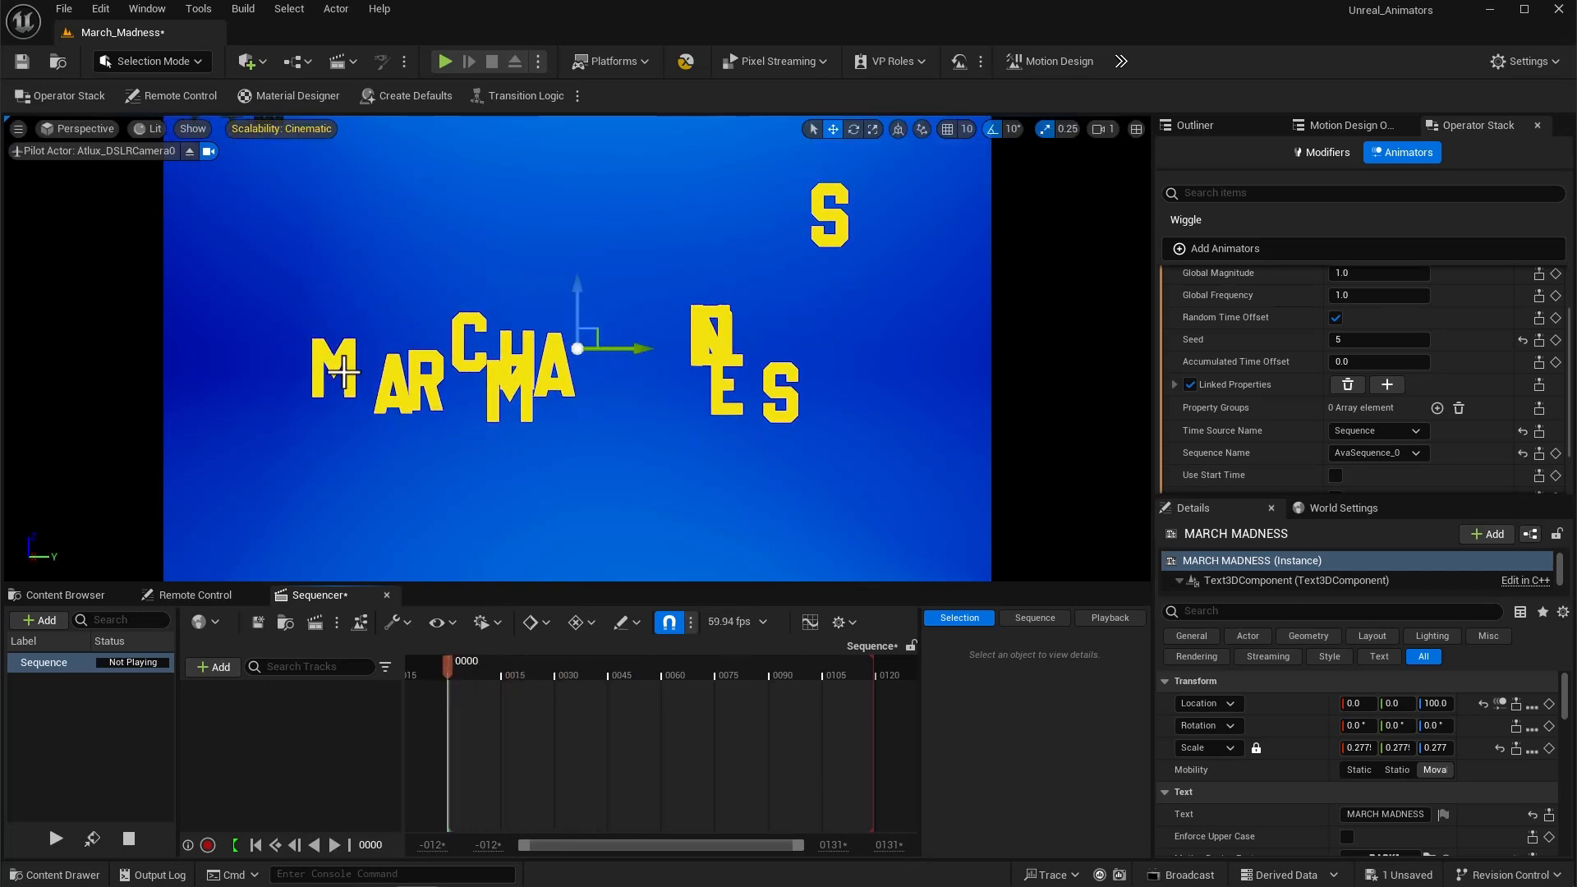
pyautogui.moveTo(451, 678); pyautogui.dragTo(519, 739)
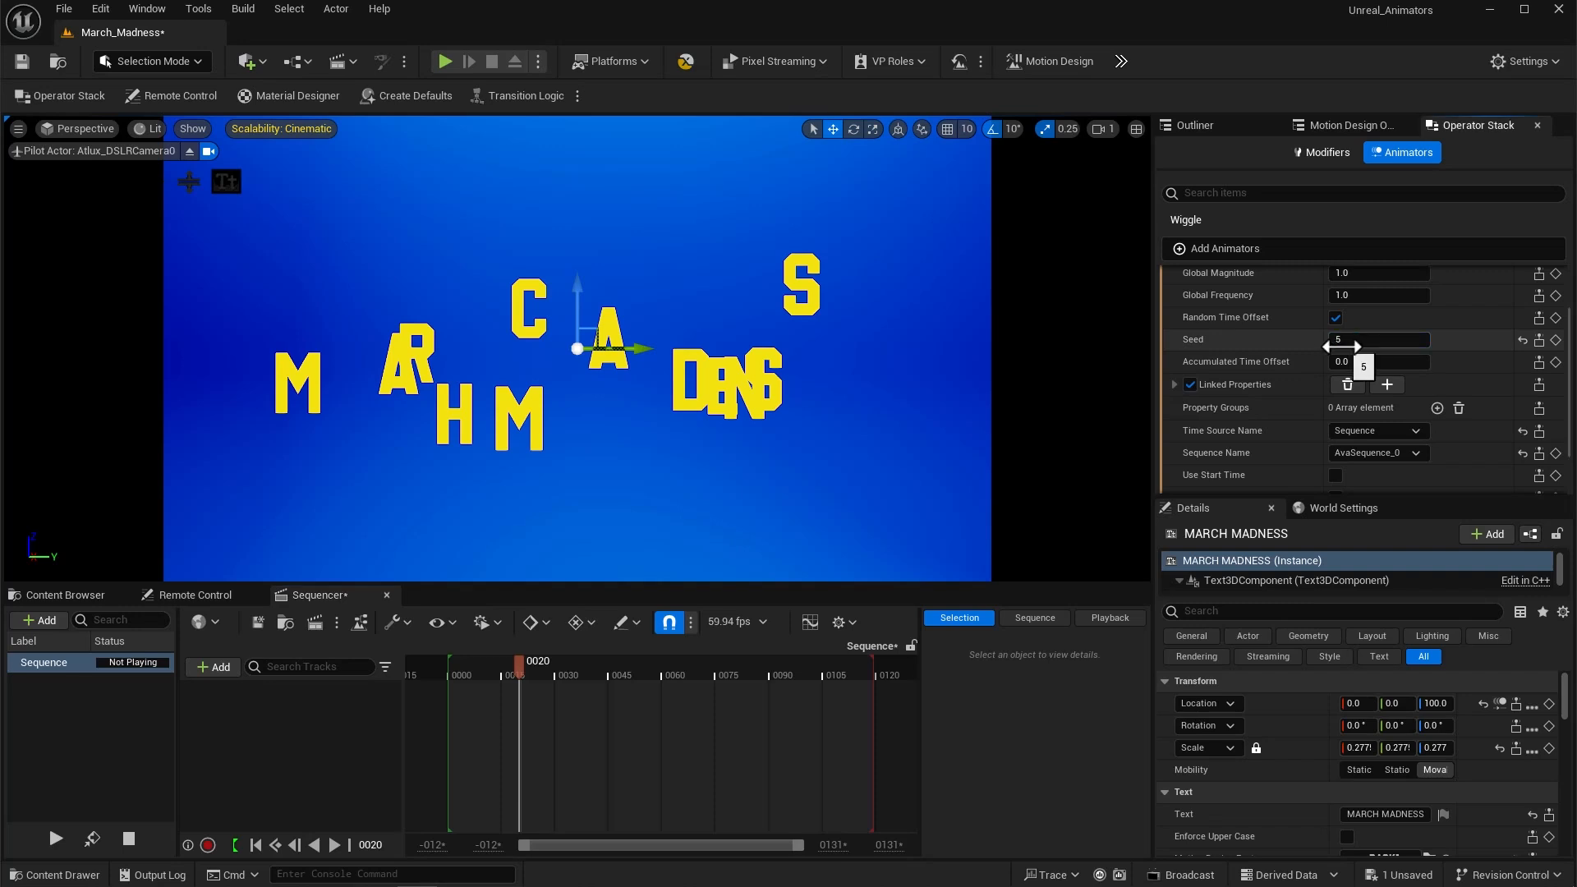
# - Set the Wiggle animator's seed to 6 and scrub the sequence to frame 35
pyautogui.write('6')
pyautogui.press('Return')
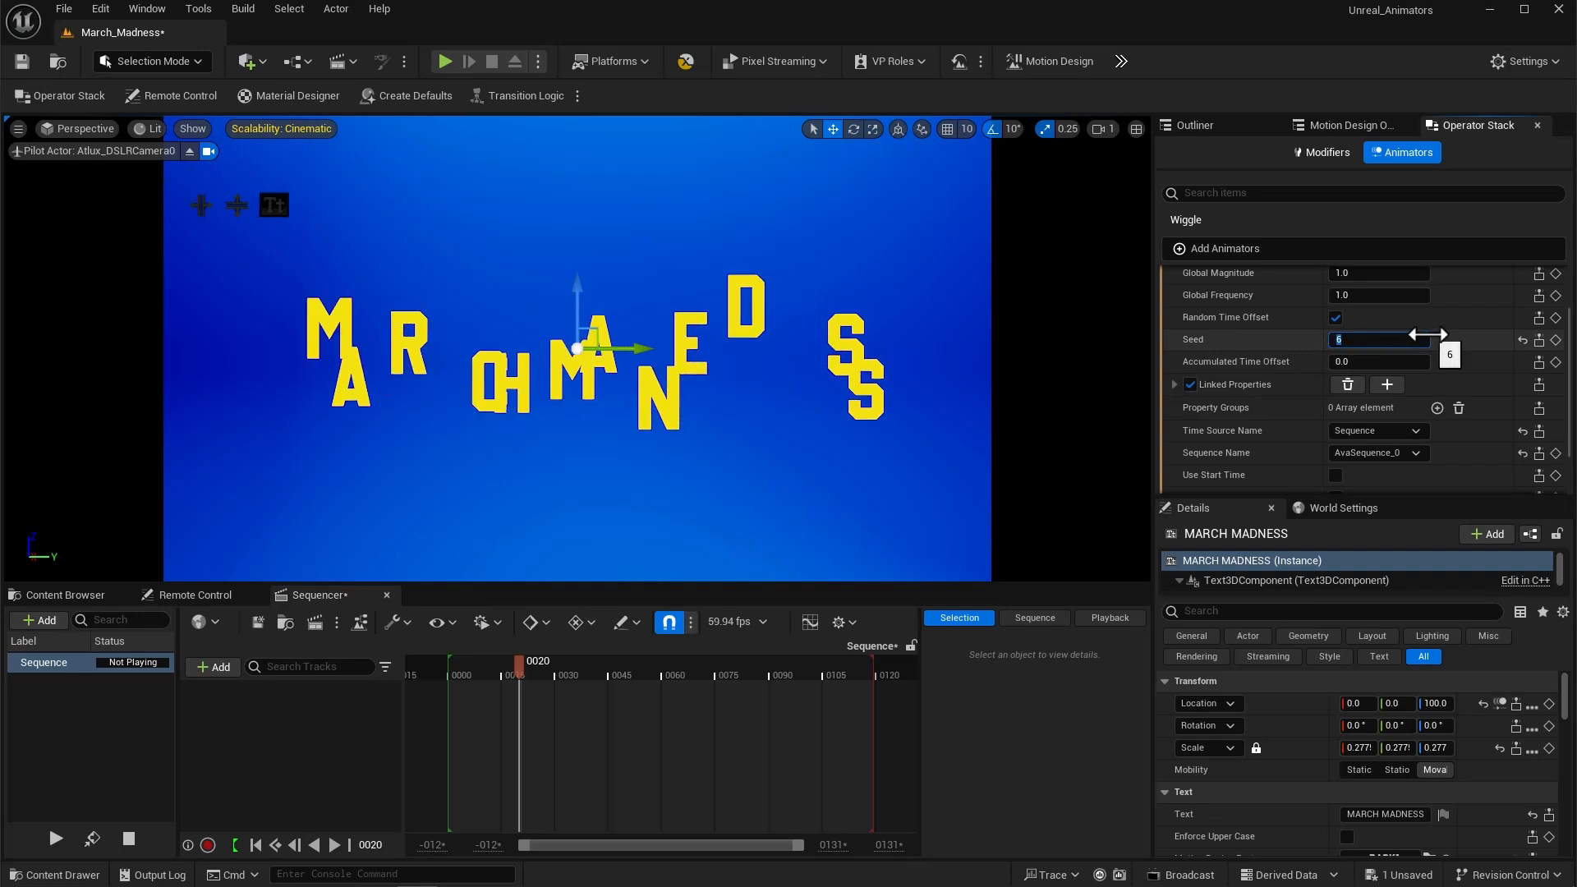
pyautogui.moveTo(515, 671)
pyautogui.mouseDown()
pyautogui.moveTo(445, 678)
pyautogui.moveTo(511, 676)
pyautogui.mouseUp()
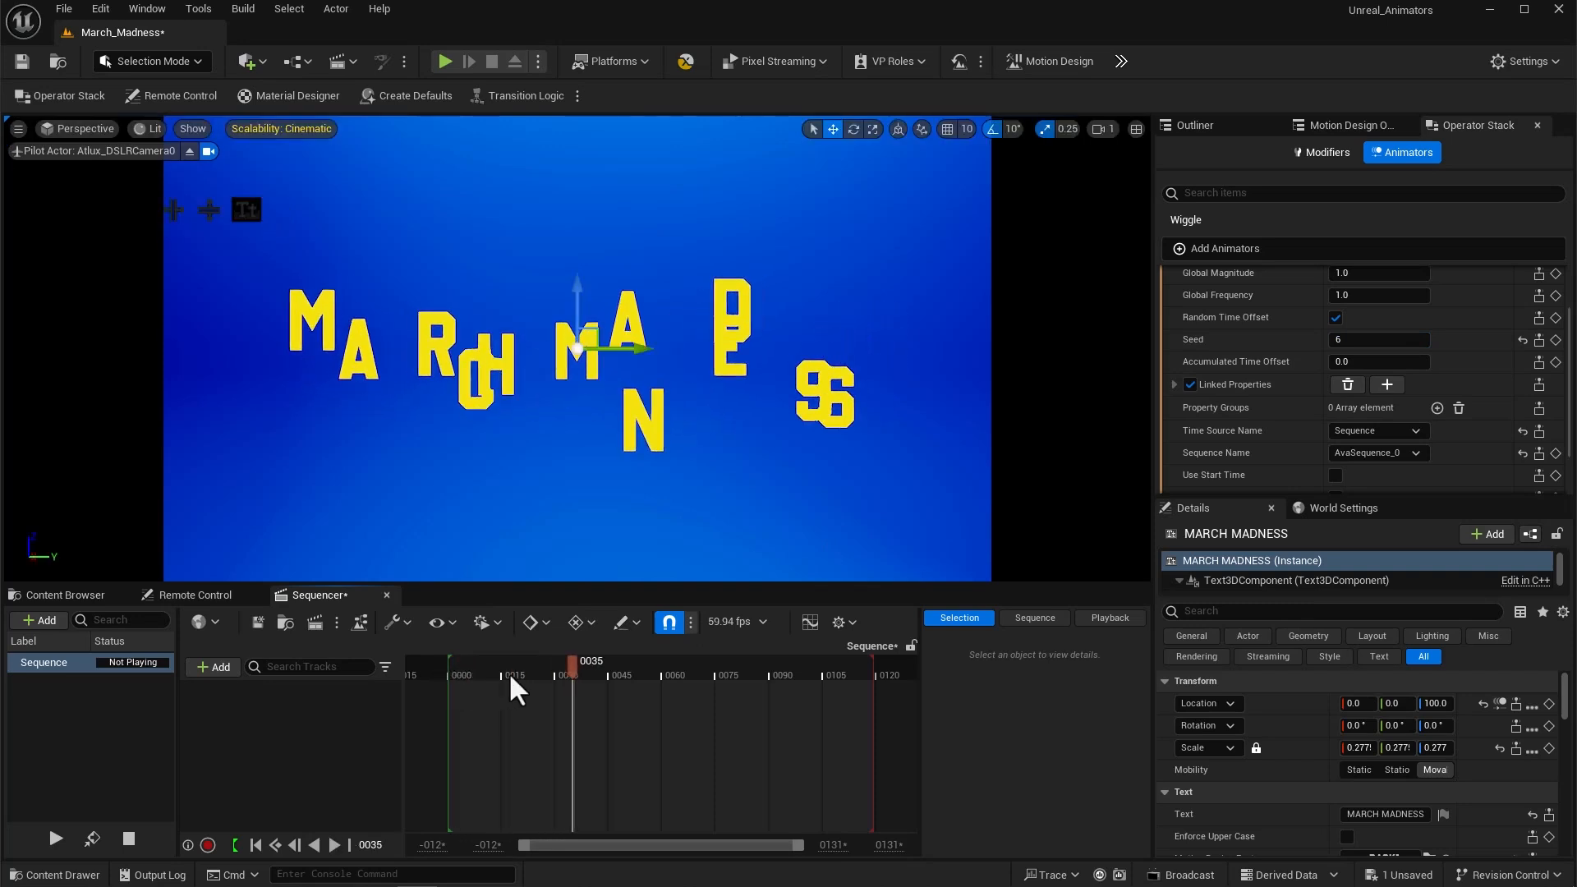
# - Keyframe the Wiggle animator's Global Magnitude at 1.0 on frame 34 and at 0 on frame 92
pyautogui.moveTo(580, 689); pyautogui.dragTo(570, 682)
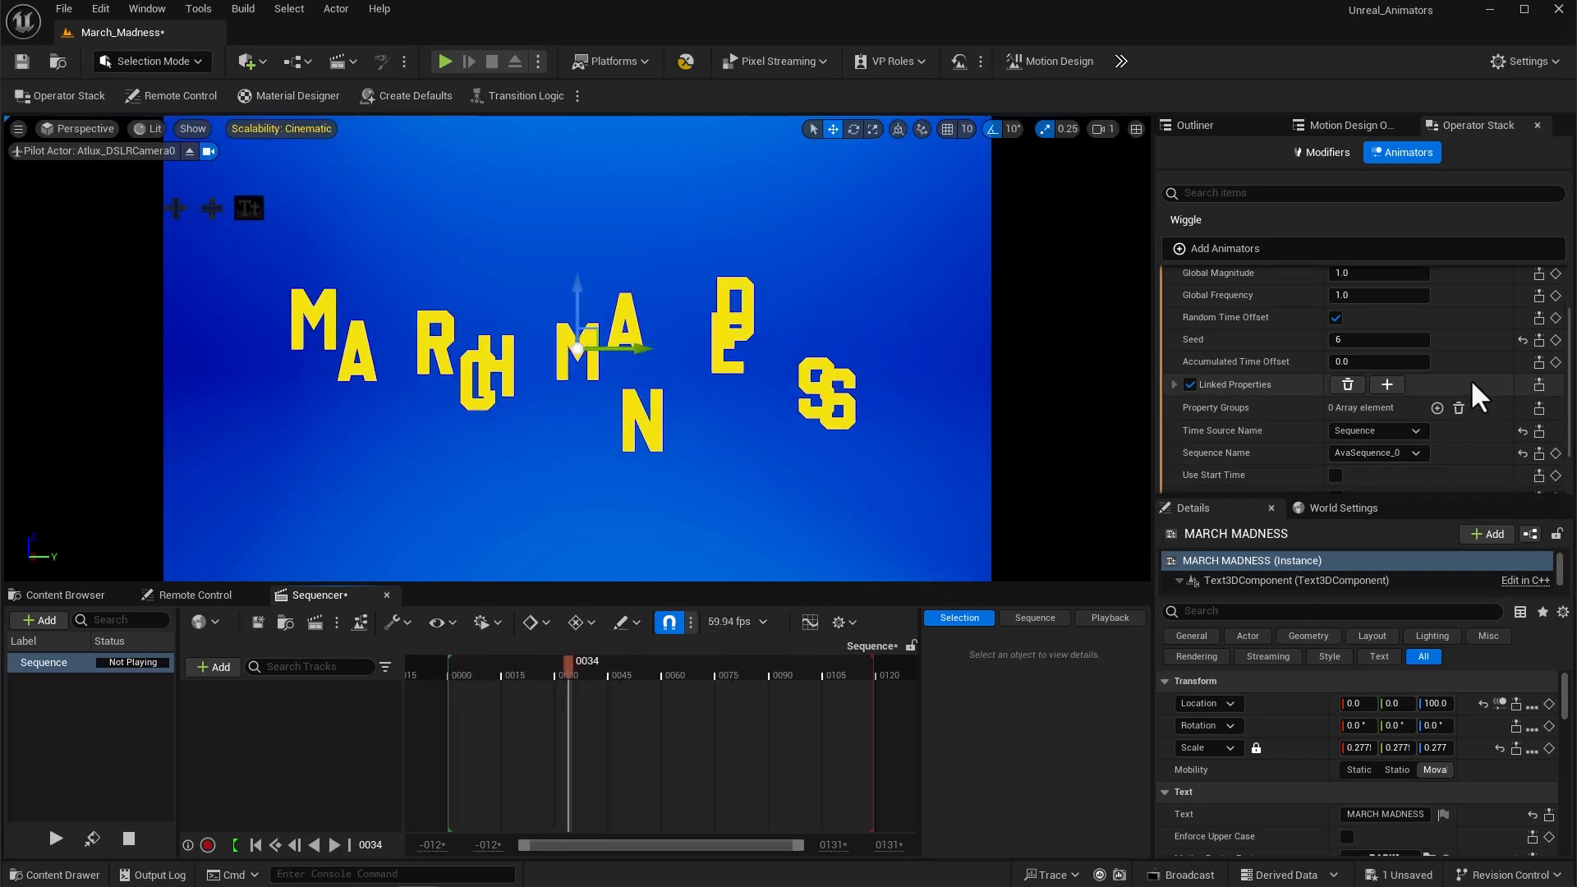
pyautogui.scroll(3, 1476, 383)
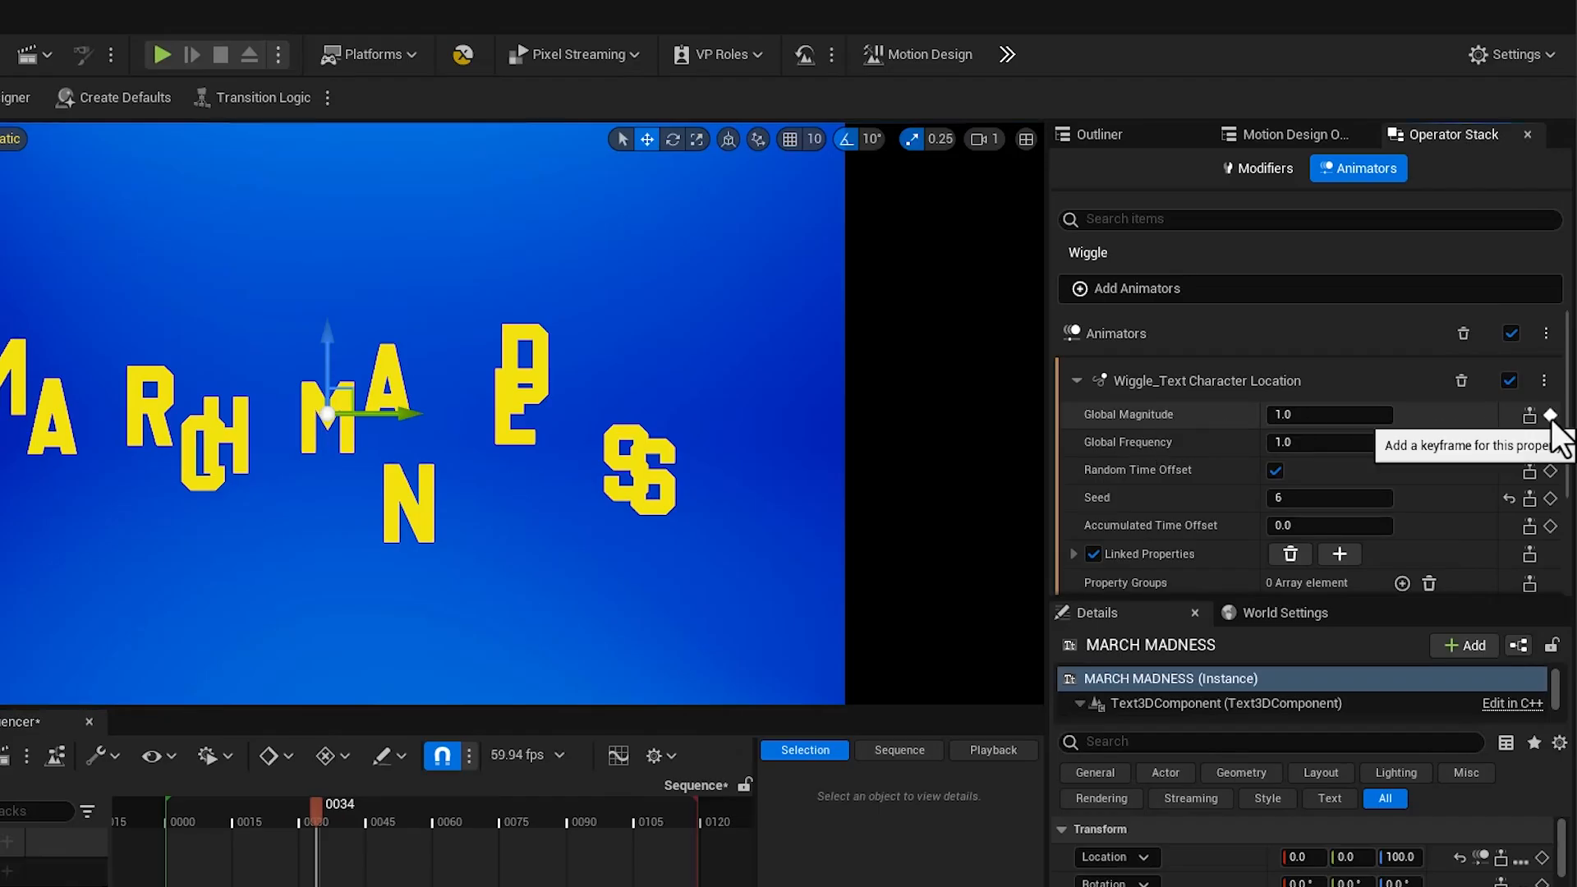
pyautogui.click(1551, 414)
pyautogui.moveTo(614, 686); pyautogui.dragTo(776, 666)
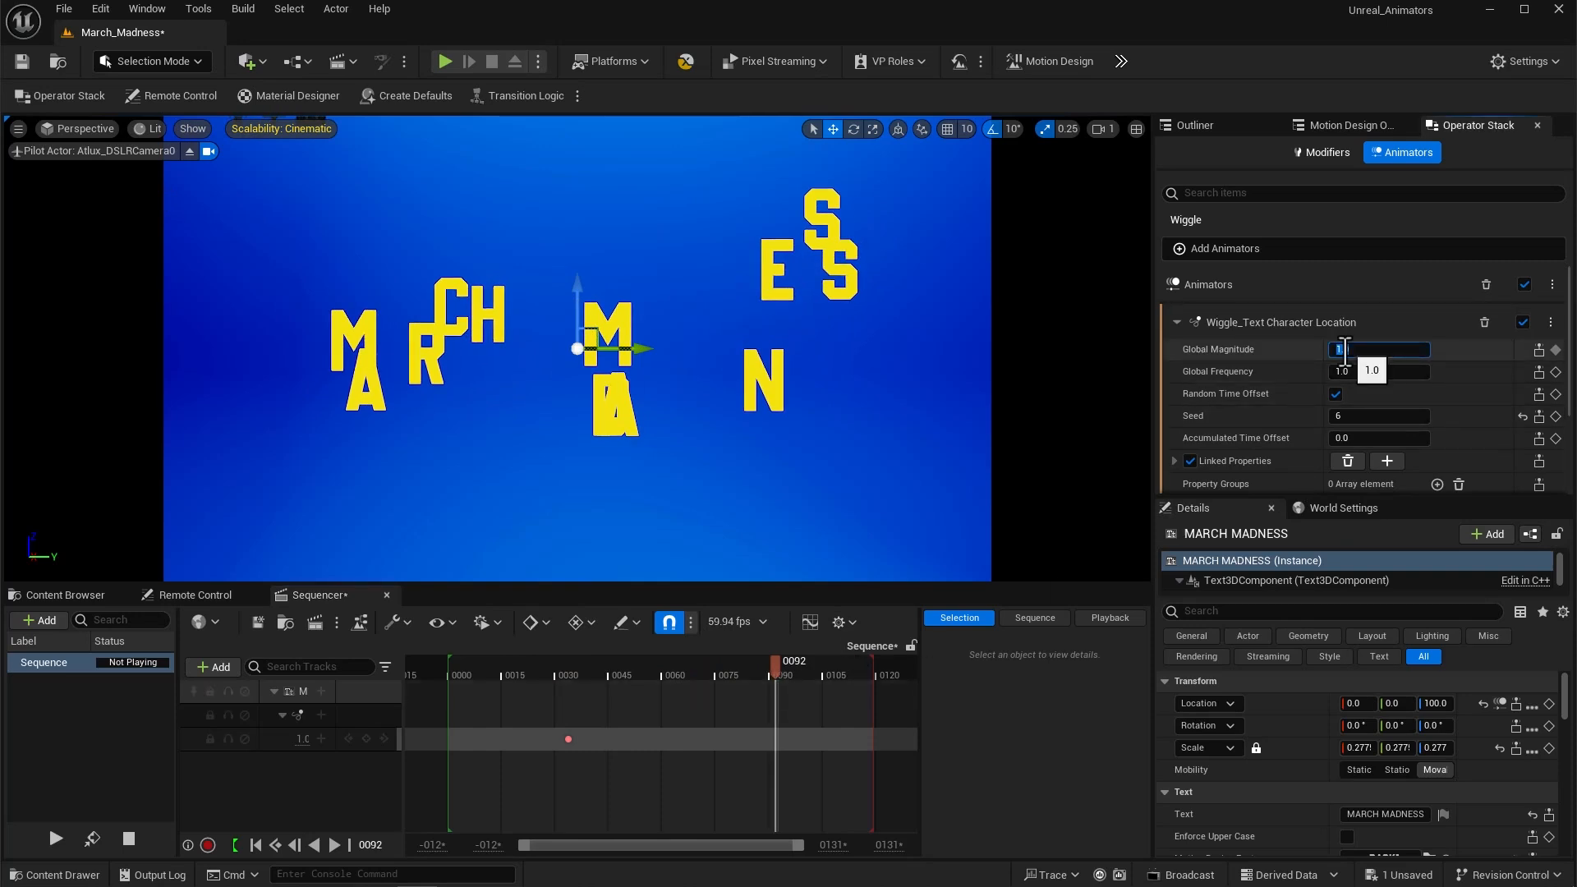
pyautogui.click(304, 740)
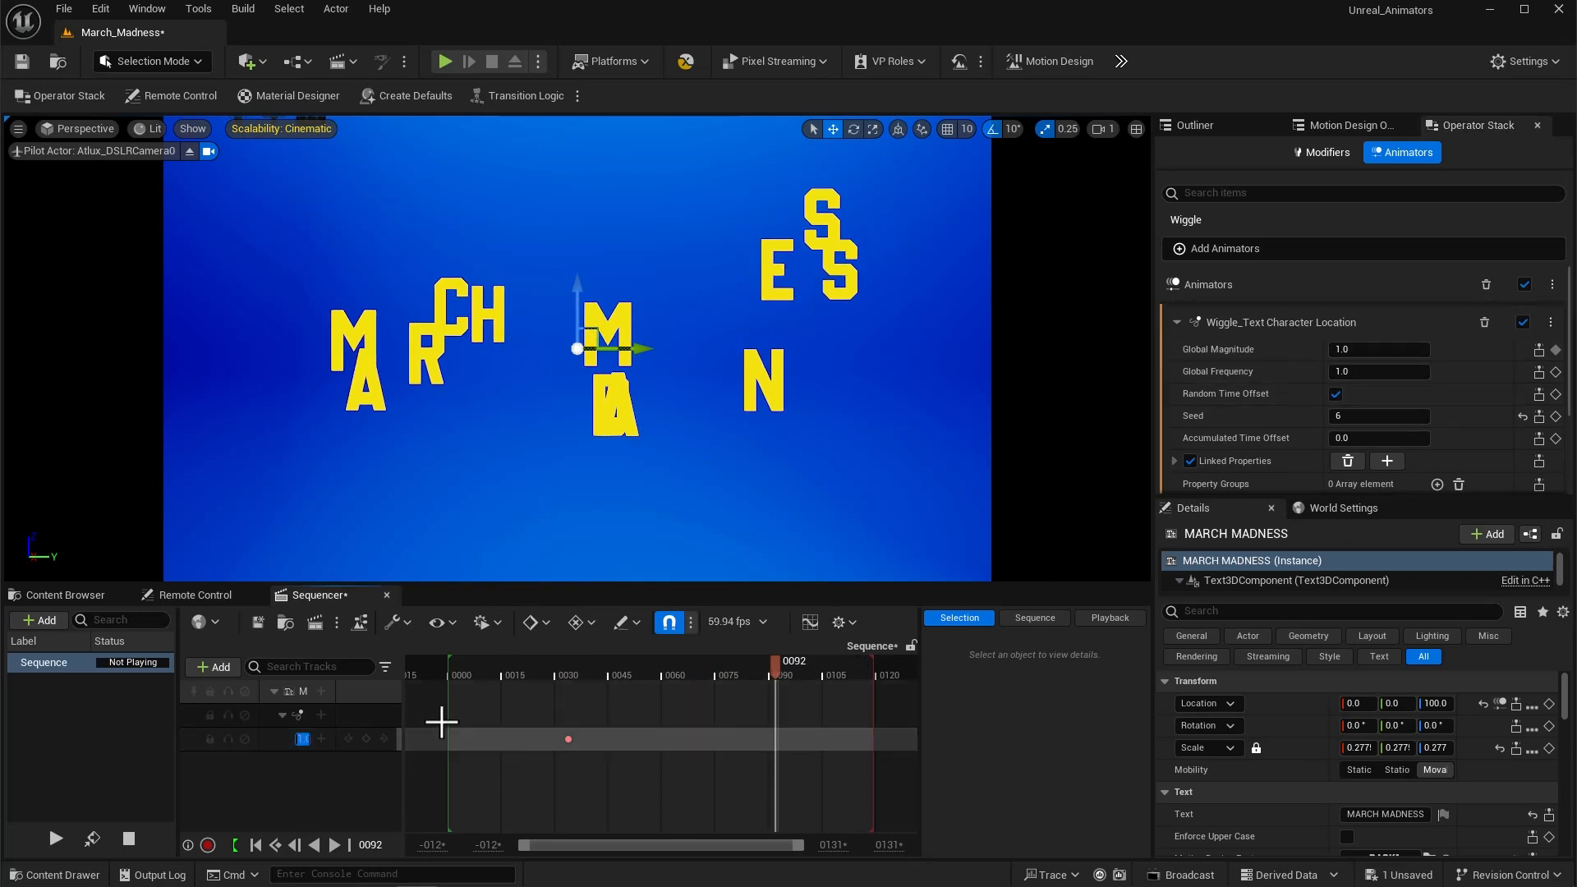
pyautogui.write('0')
pyautogui.press('Return')
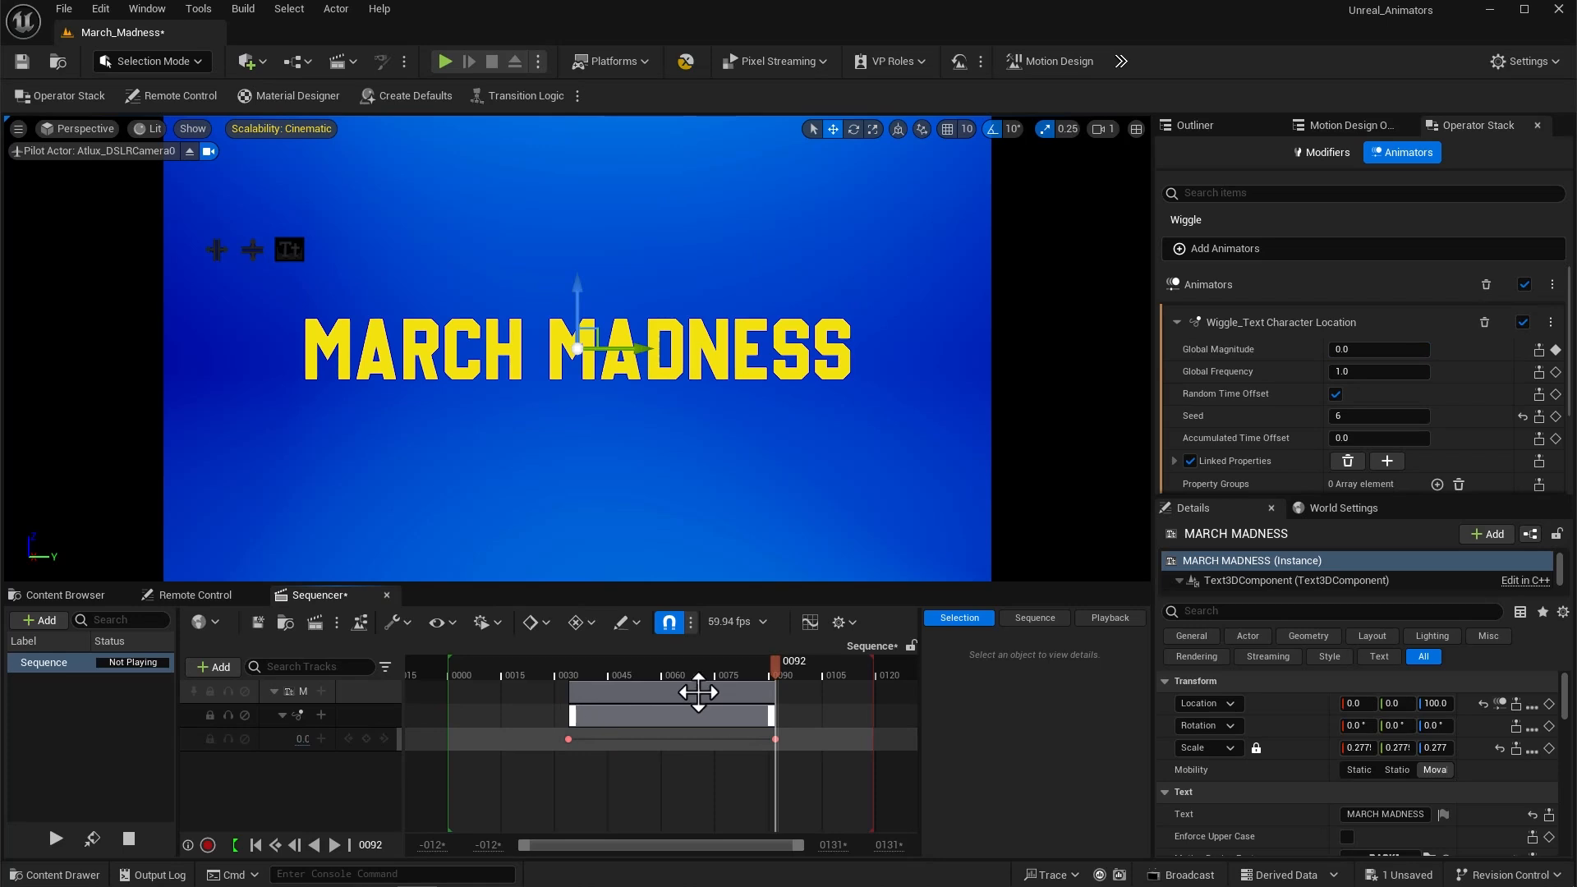
# - Preview the magnitude fade, shift its first keyframe to about frame 7, and play the sequence from frame 0
pyautogui.moveTo(616, 675); pyautogui.dragTo(533, 686)
pyautogui.press('space')
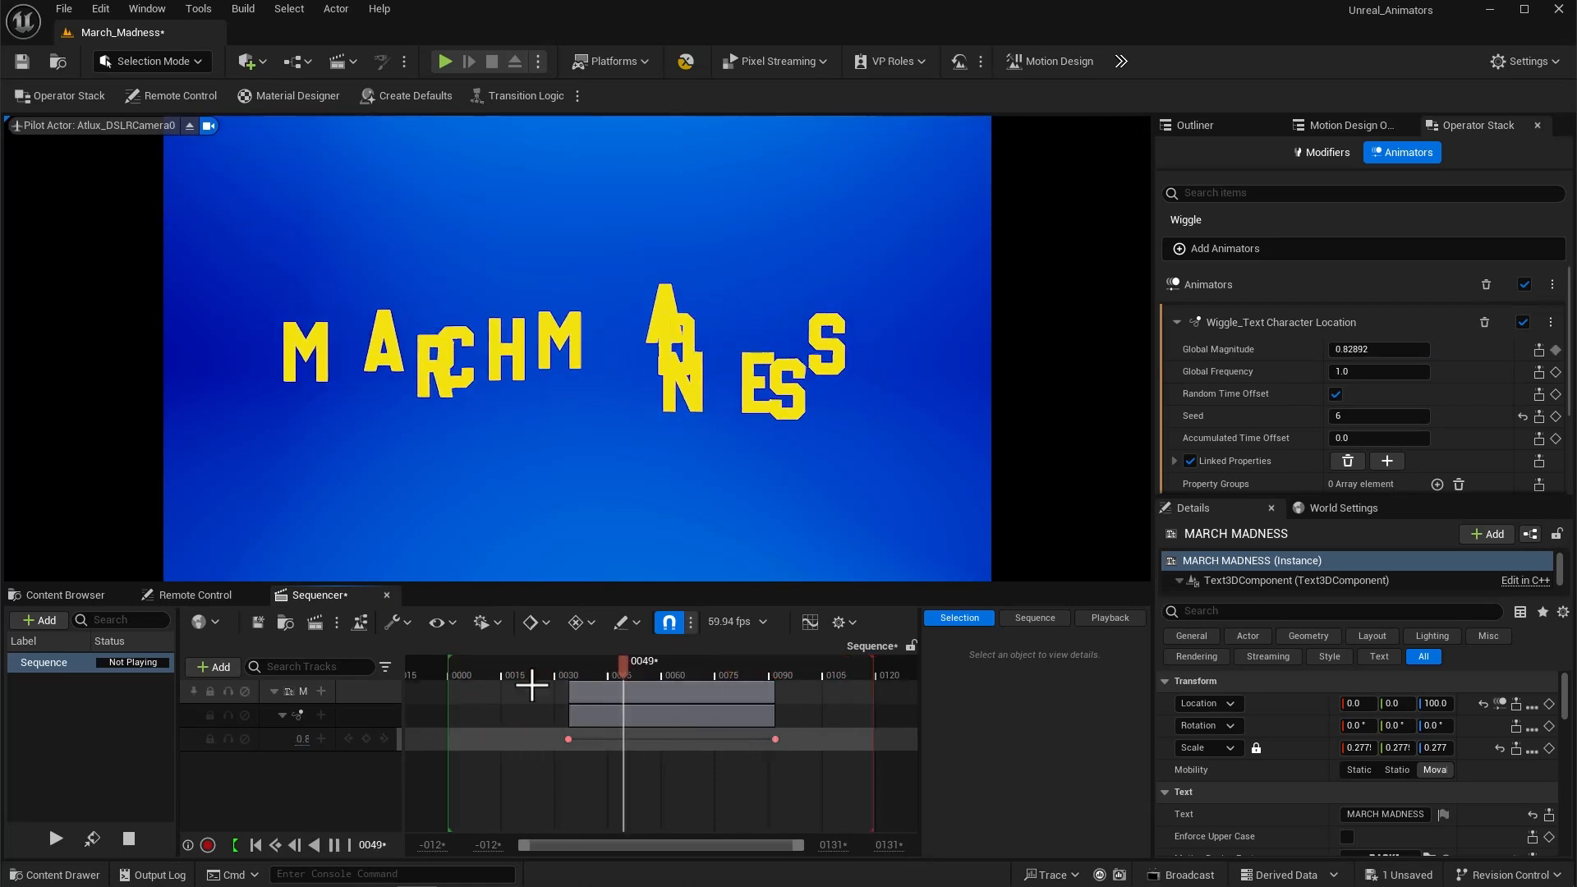
pyautogui.press('space')
pyautogui.moveTo(567, 744); pyautogui.dragTo(470, 749)
pyautogui.moveTo(478, 668); pyautogui.dragTo(441, 677)
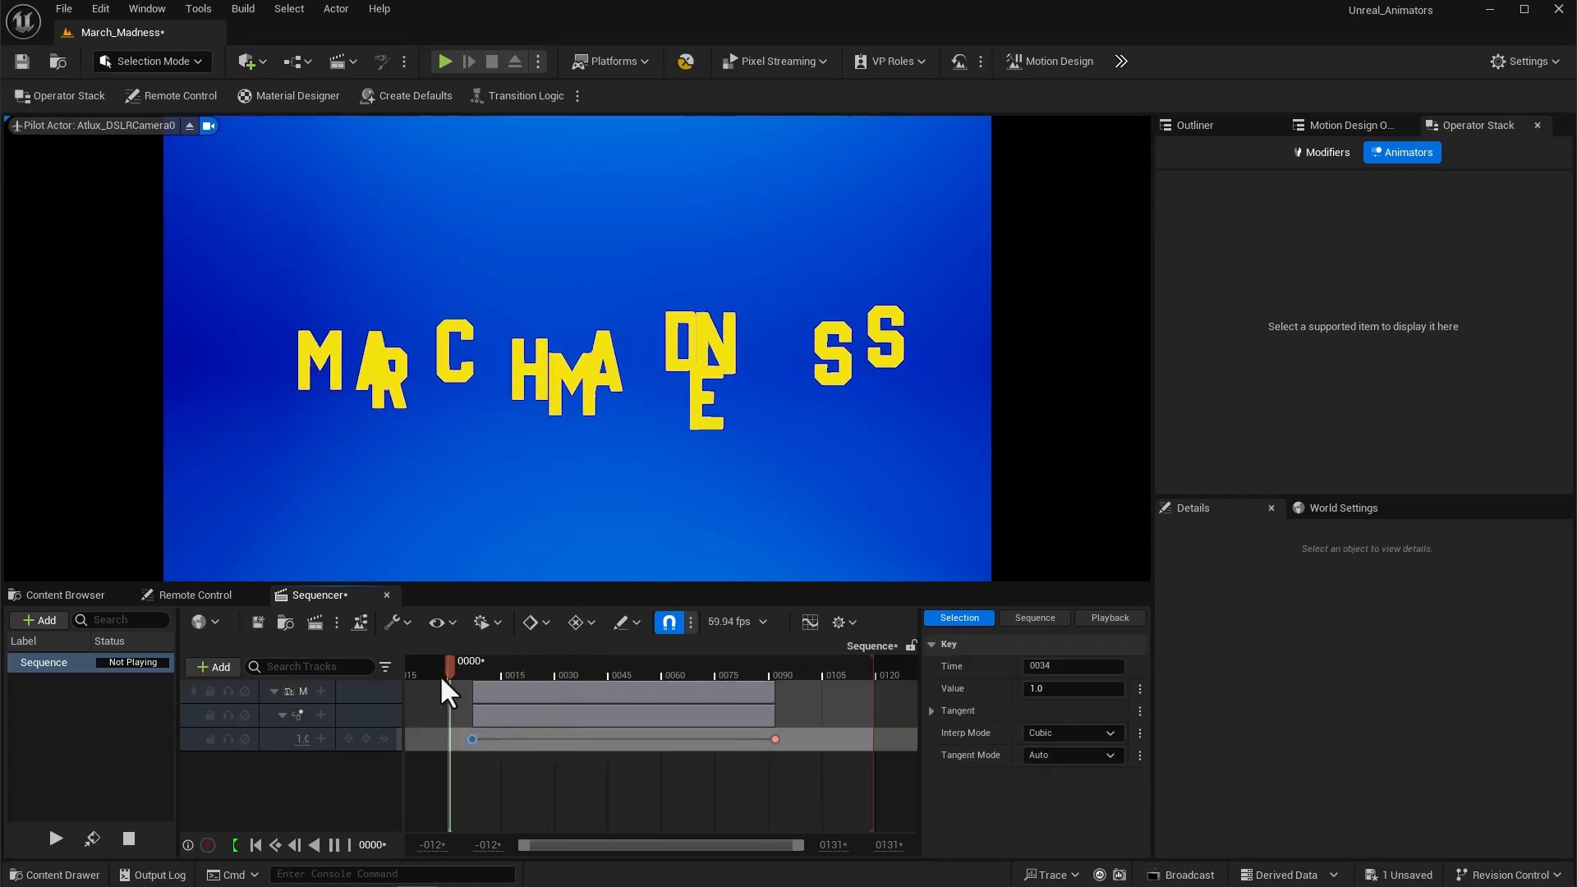
pyautogui.press('space')
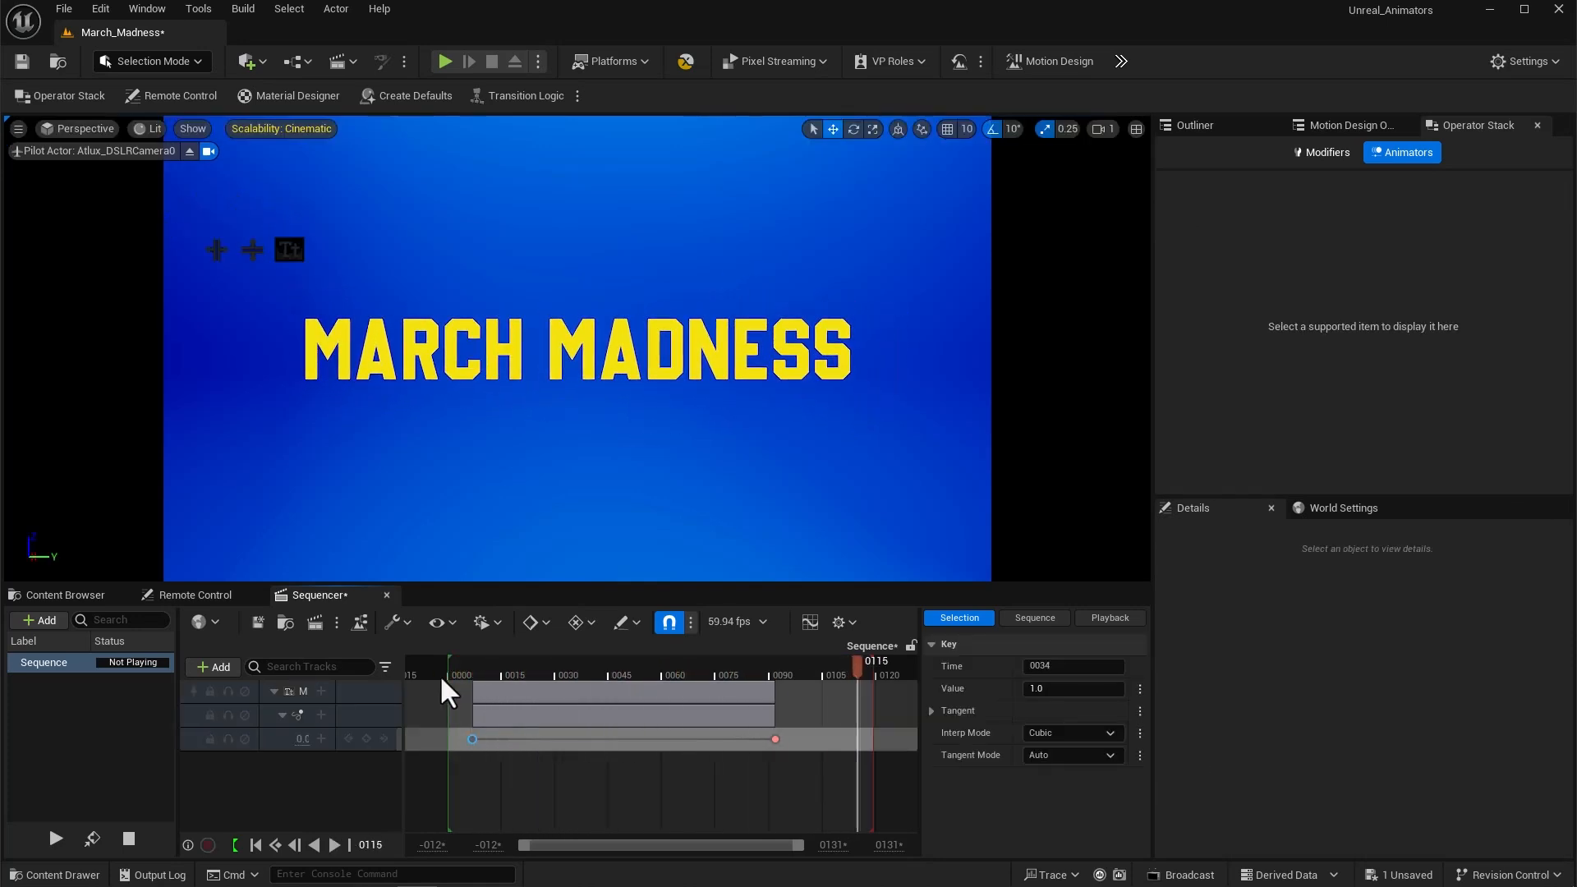
# - Set the Global Magnitude keyframe at frame 7 to 5.0 and scrub the sequence from there
pyautogui.click(473, 667)
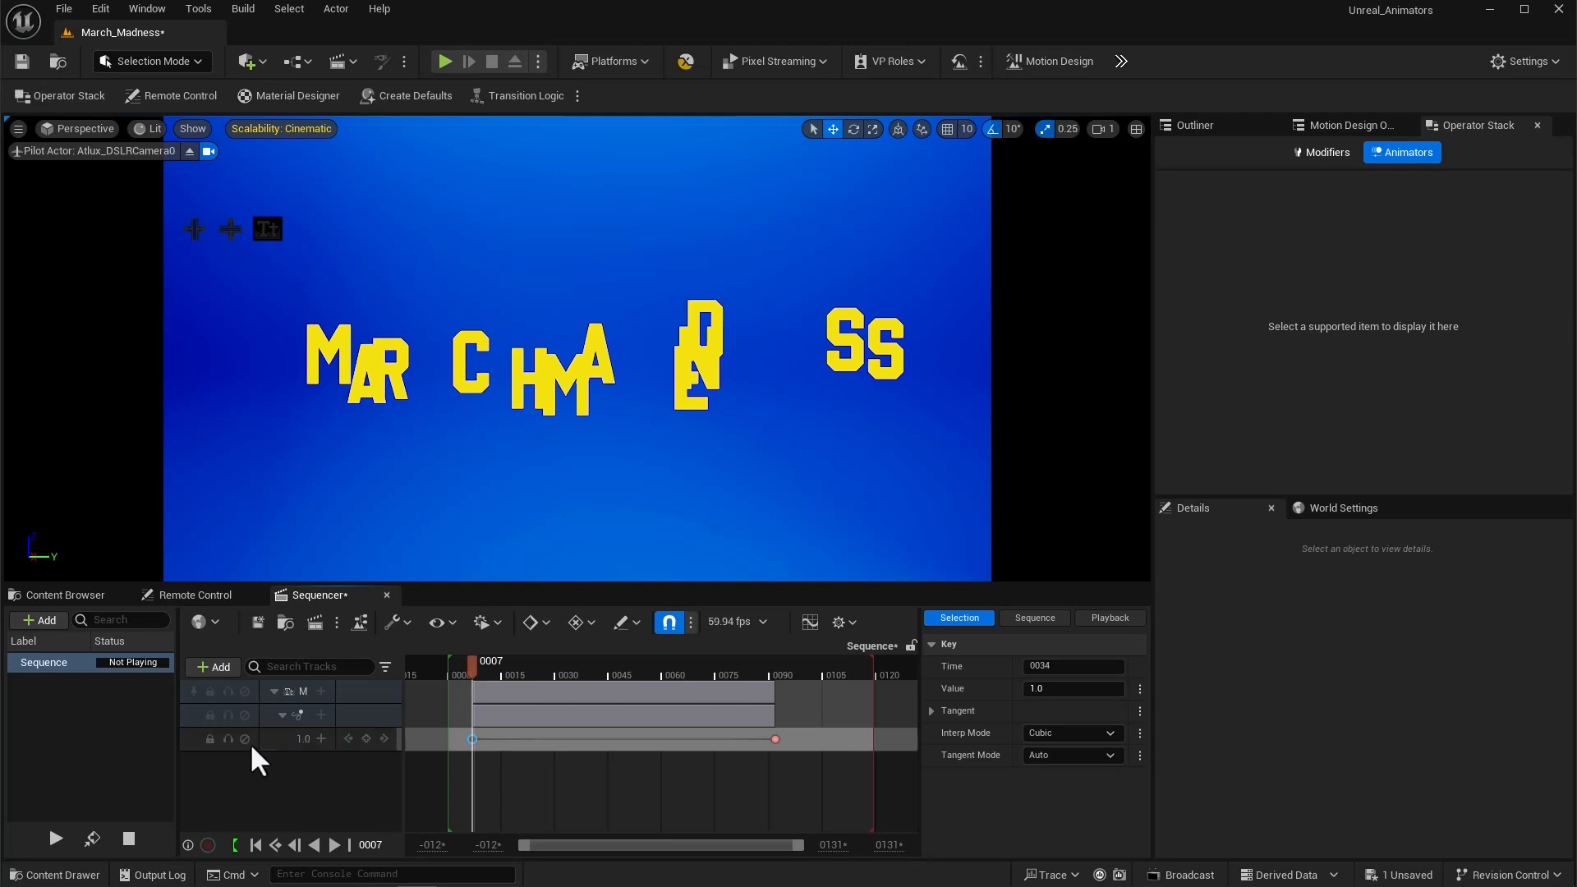
pyautogui.click(297, 739)
pyautogui.click(303, 742)
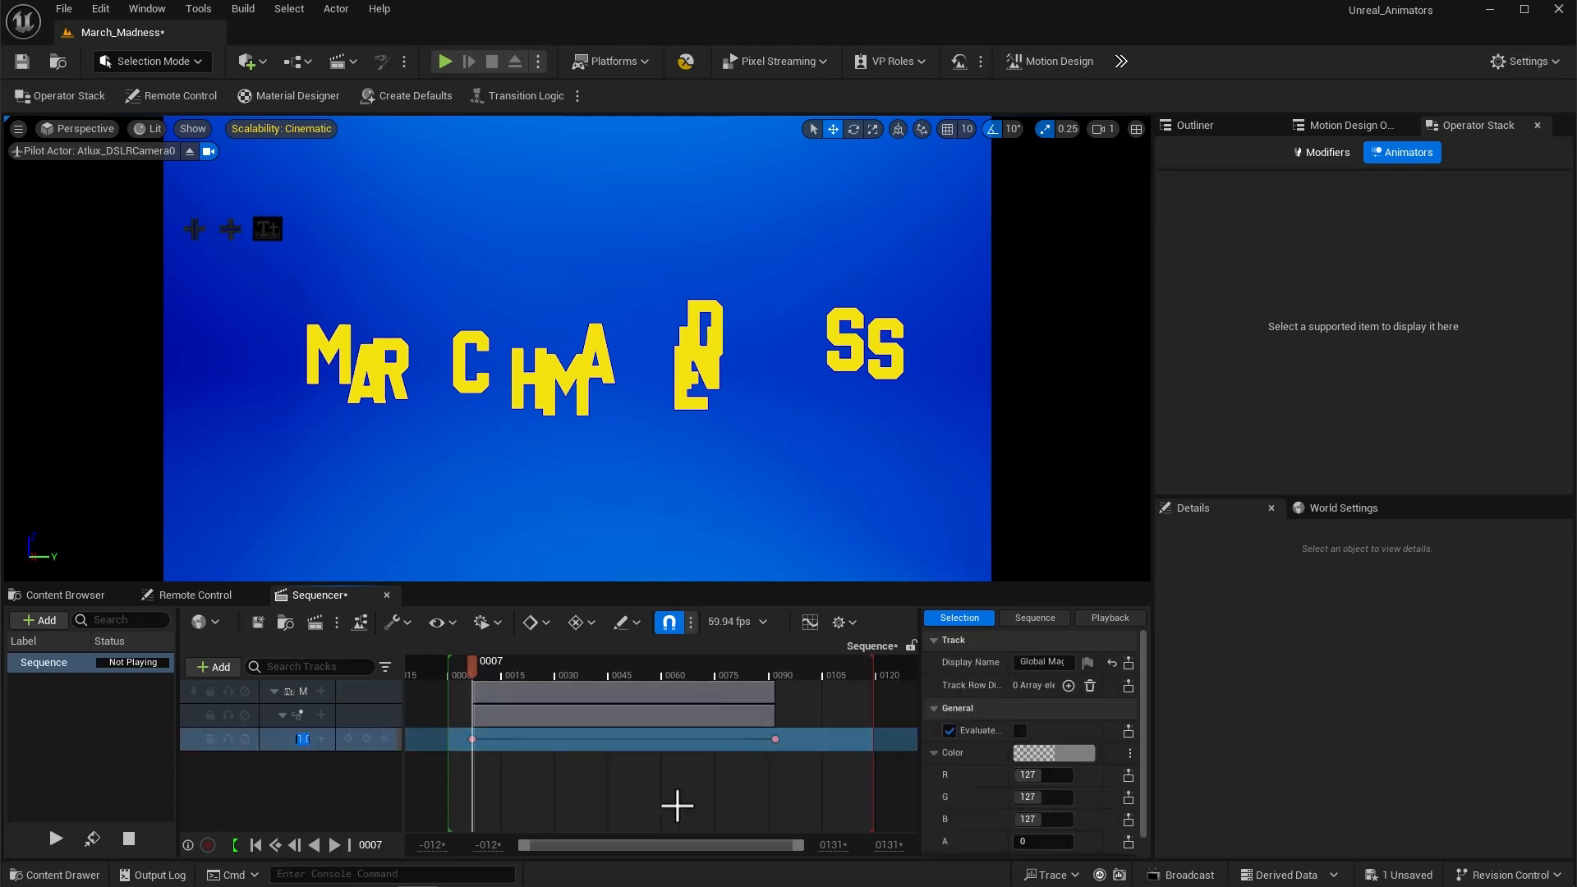
pyautogui.press('Return')
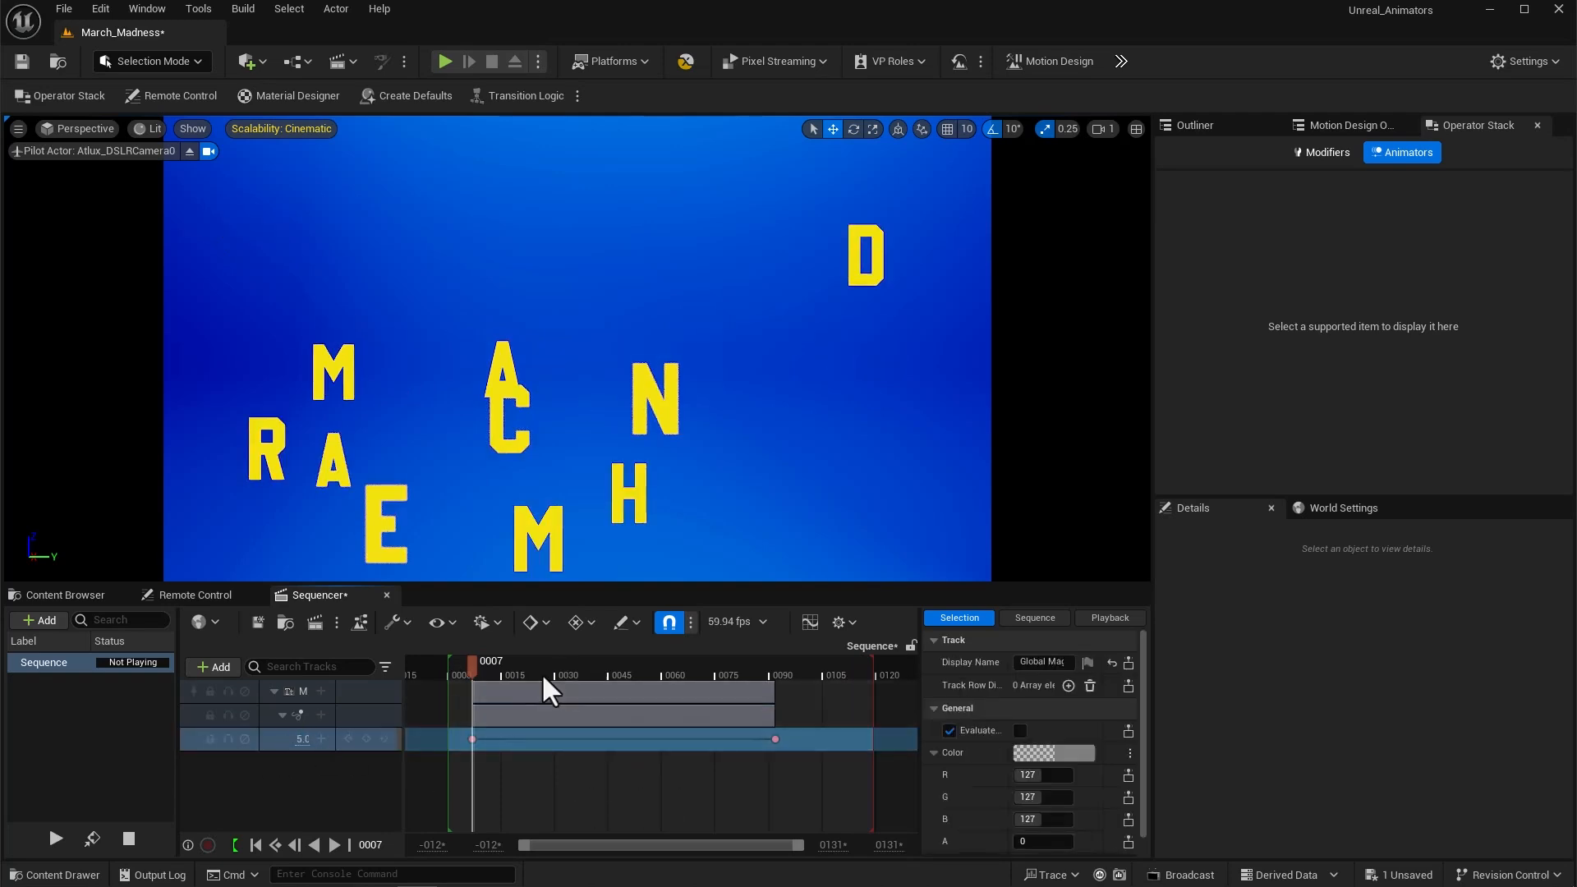
pyautogui.moveTo(471, 667)
pyautogui.mouseDown()
pyautogui.moveTo(399, 675)
pyautogui.moveTo(501, 670)
pyautogui.mouseUp()
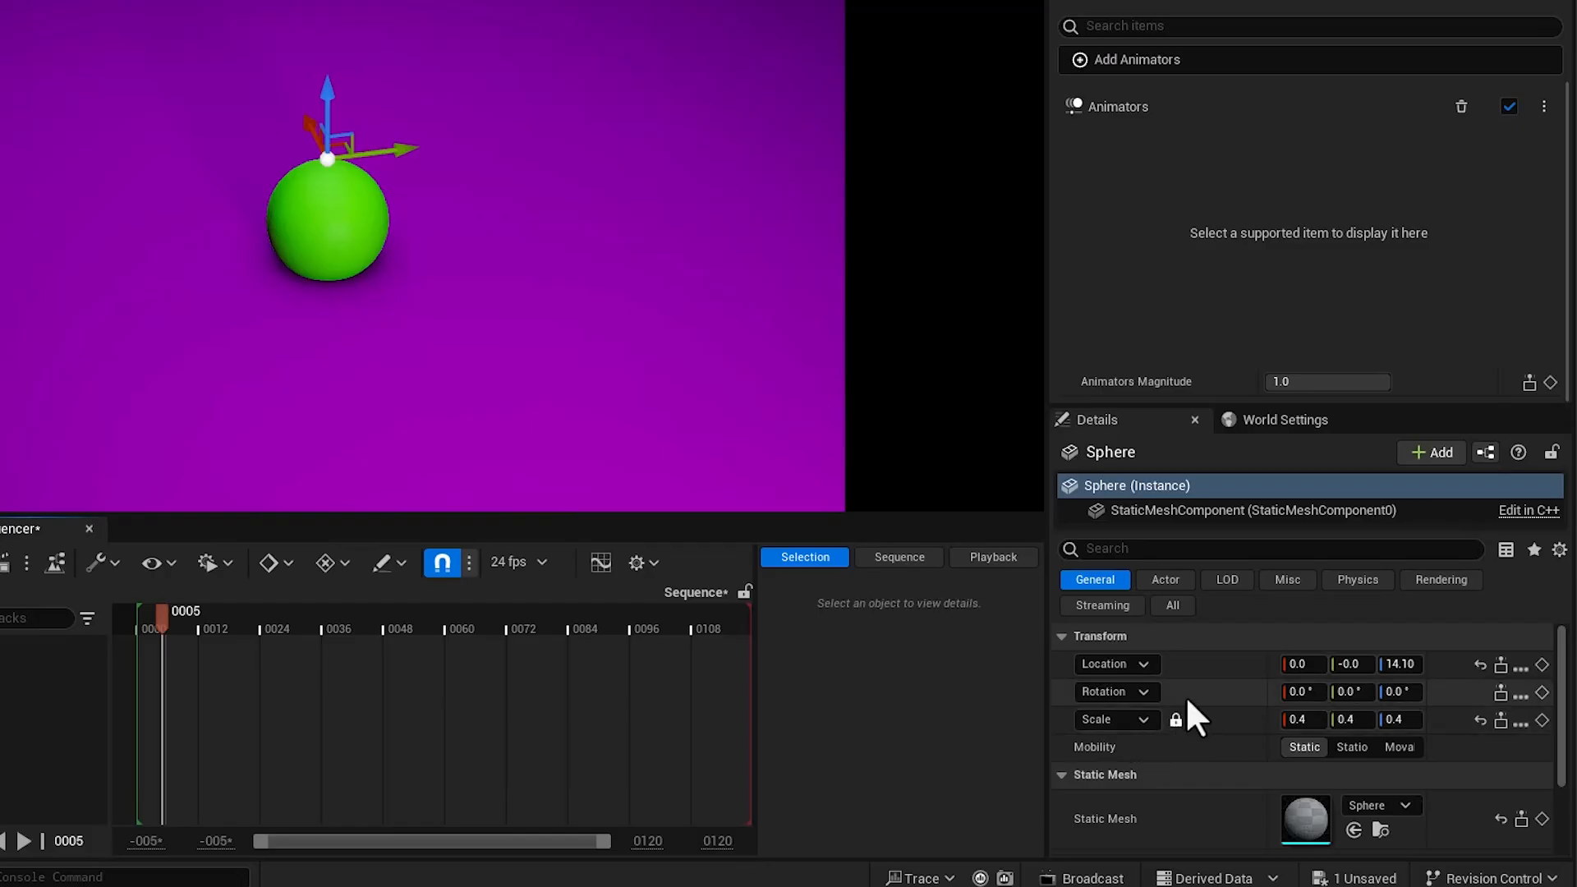
# - Add a Bounce animator with the Location preset to the green Sphere
pyautogui.rightClick(1267, 727)
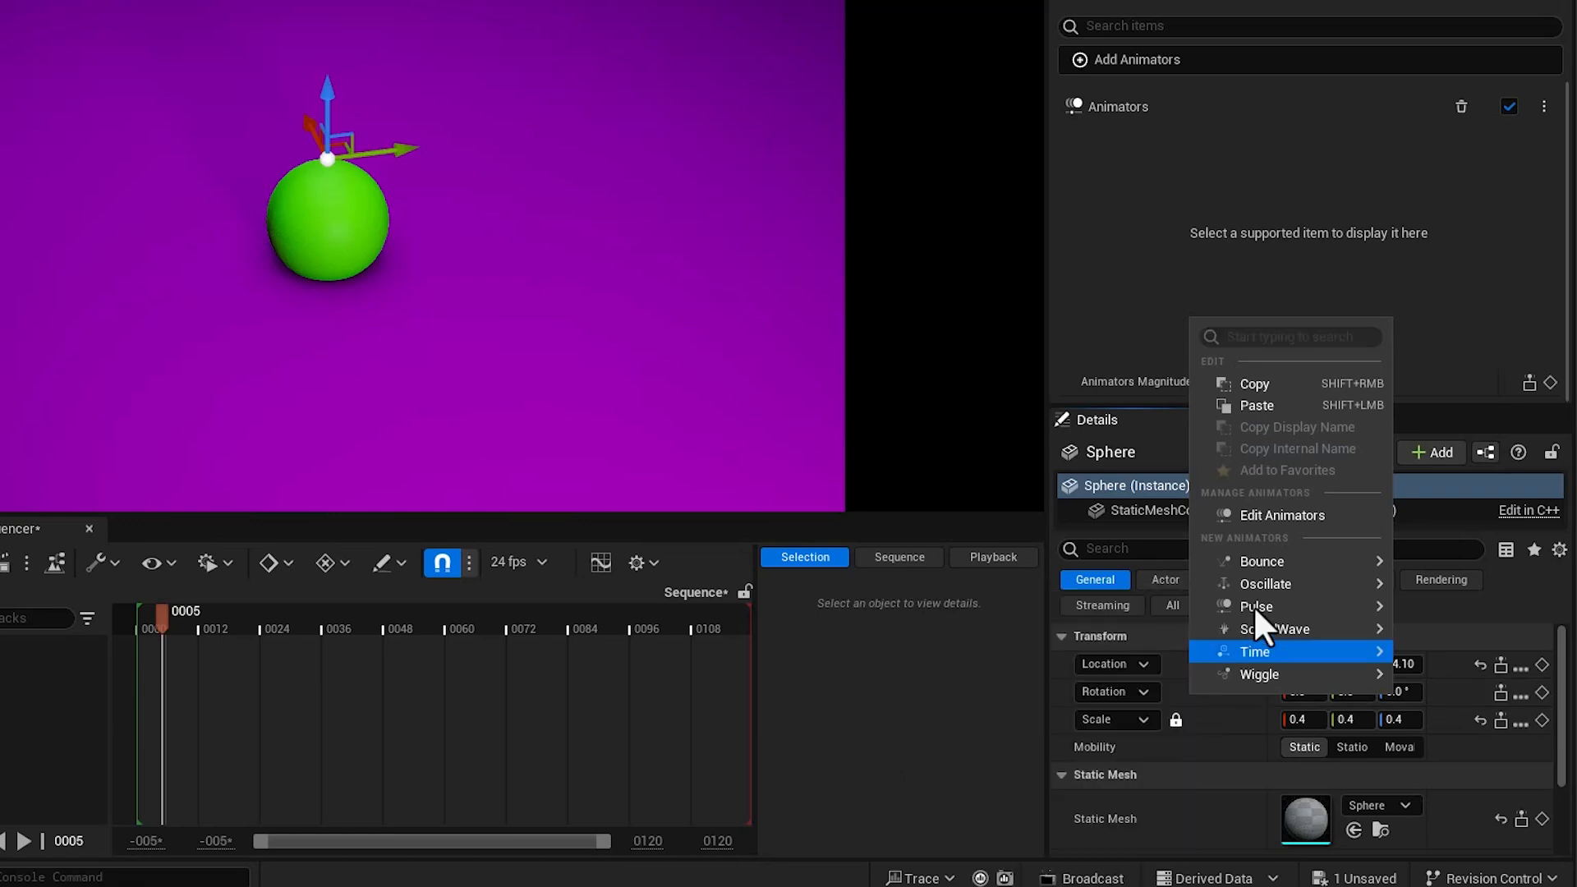
pyautogui.moveTo(1274, 561)
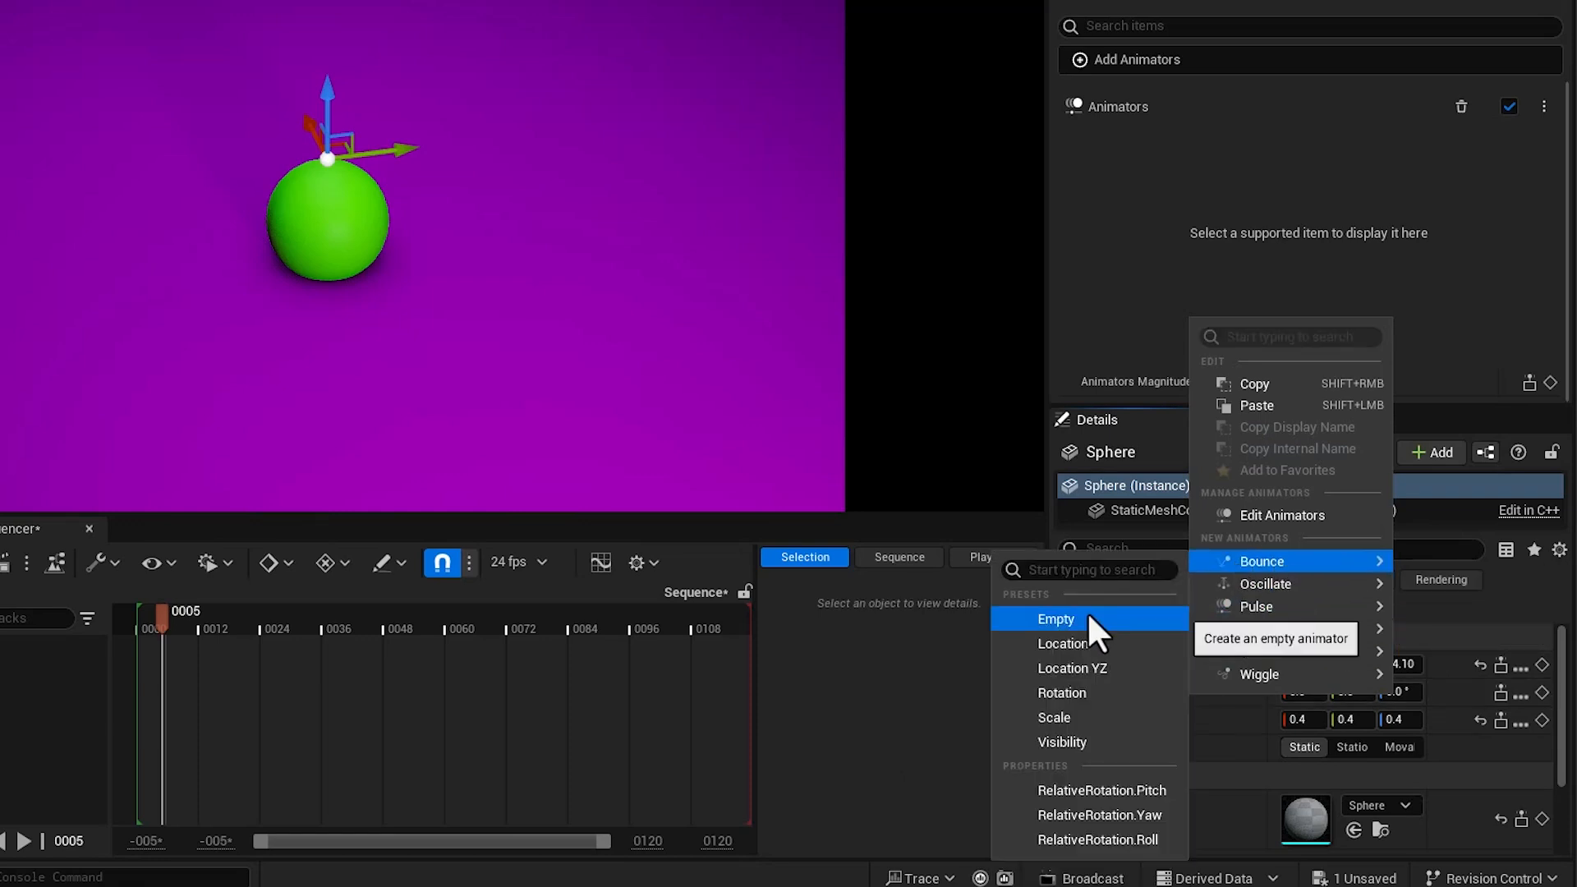
pyautogui.click(1081, 646)
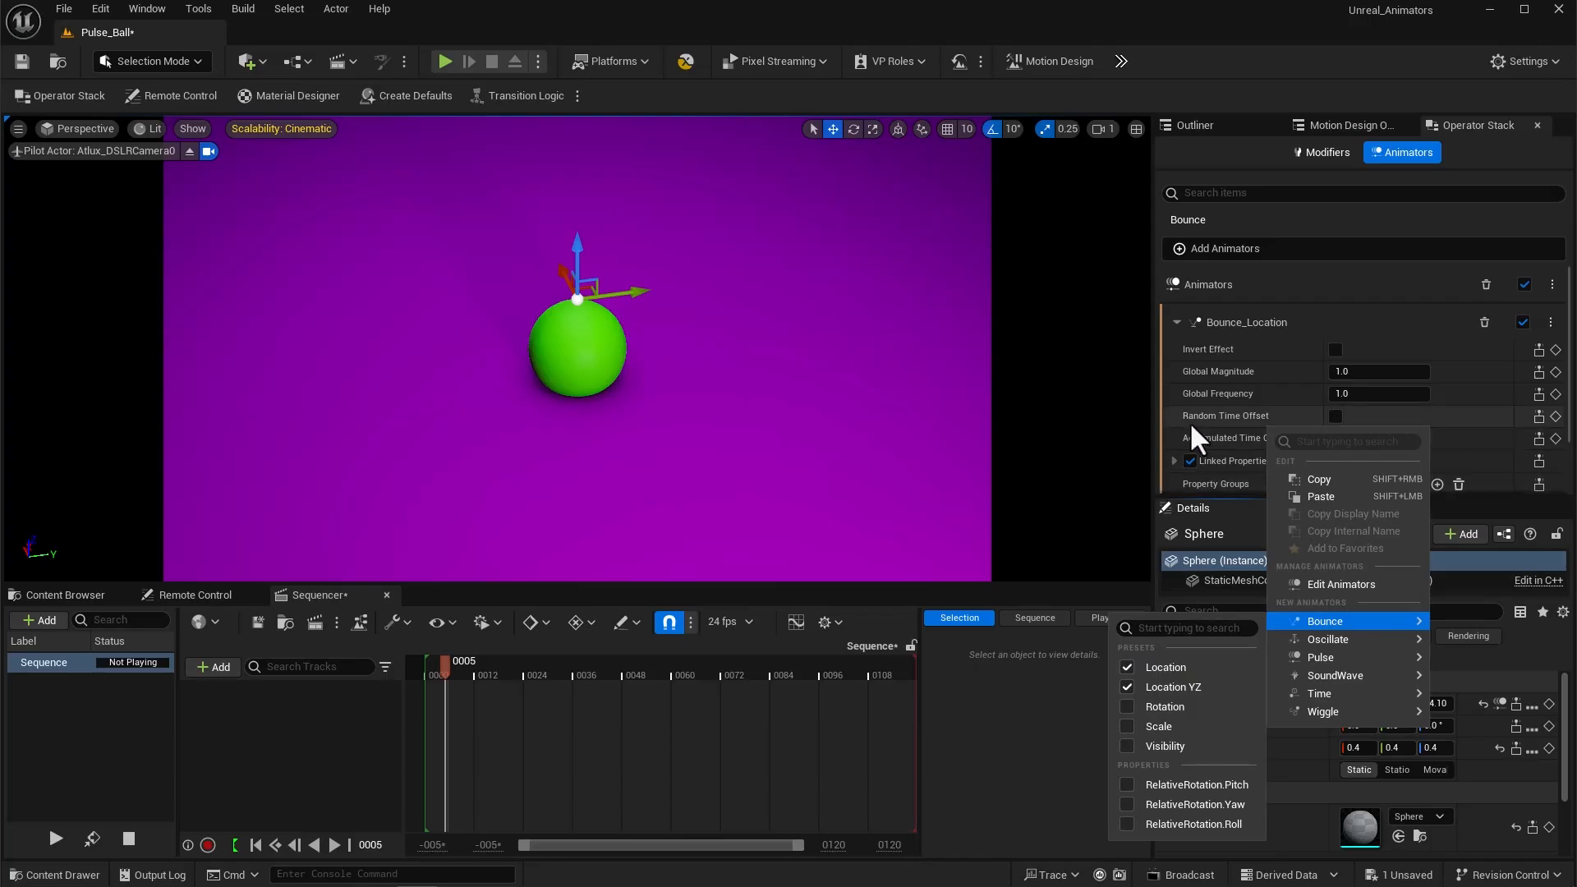
pyautogui.click(1190, 422)
# - Disable RelativeLocation.X and RelativeLocation.Y in the Bounce animator's linked properties, leaving only the Z location enabled
pyautogui.click(1175, 458)
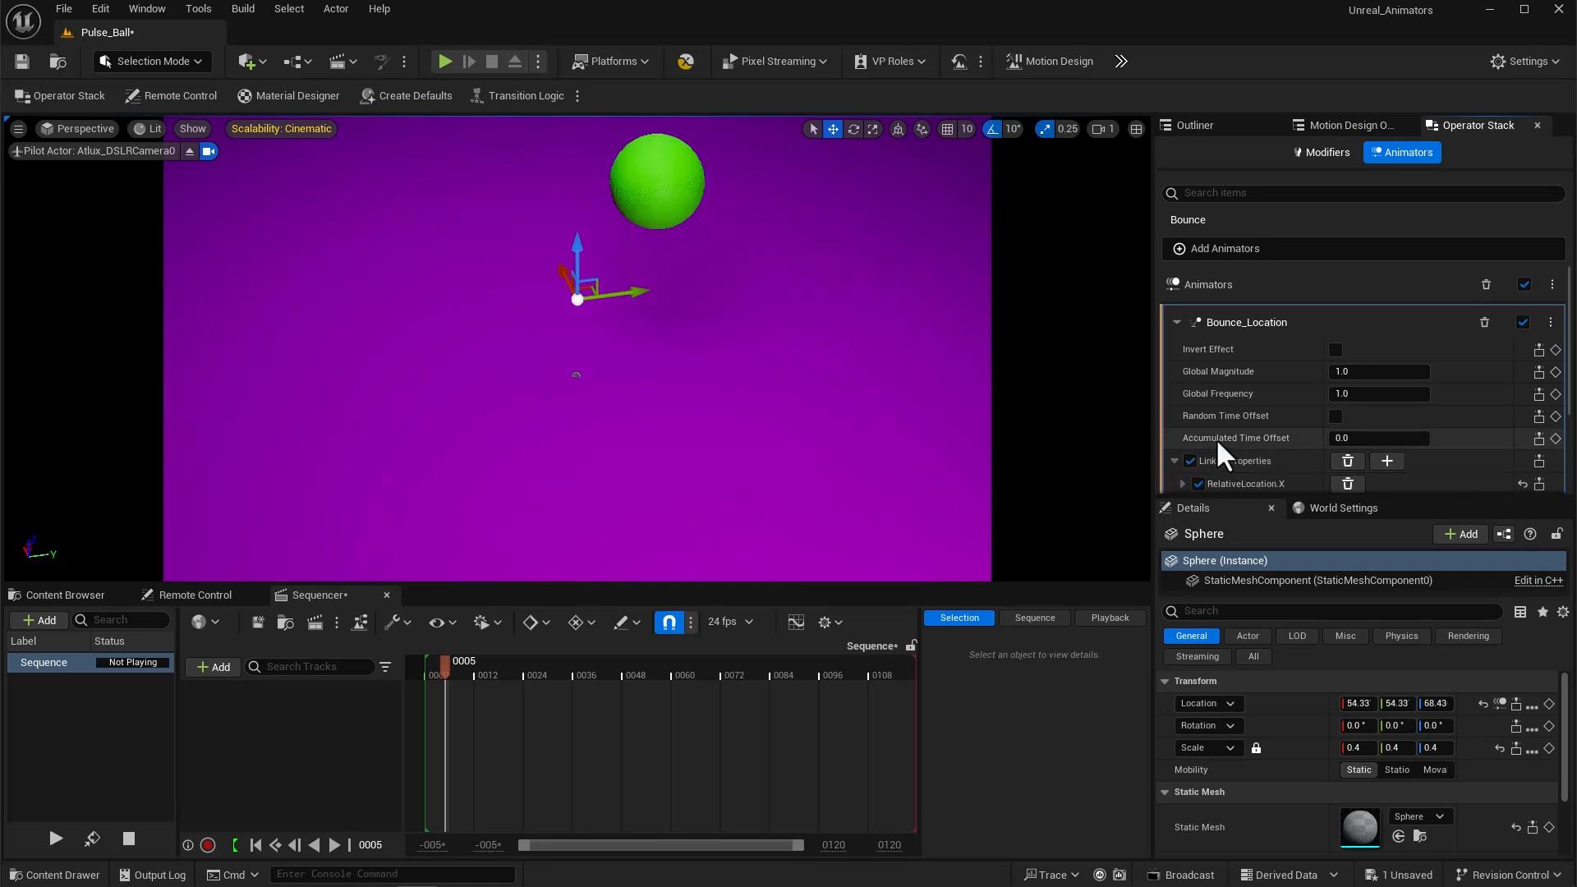
pyautogui.scroll(-4, 1216, 437)
pyautogui.click(1198, 352)
pyautogui.click(1198, 375)
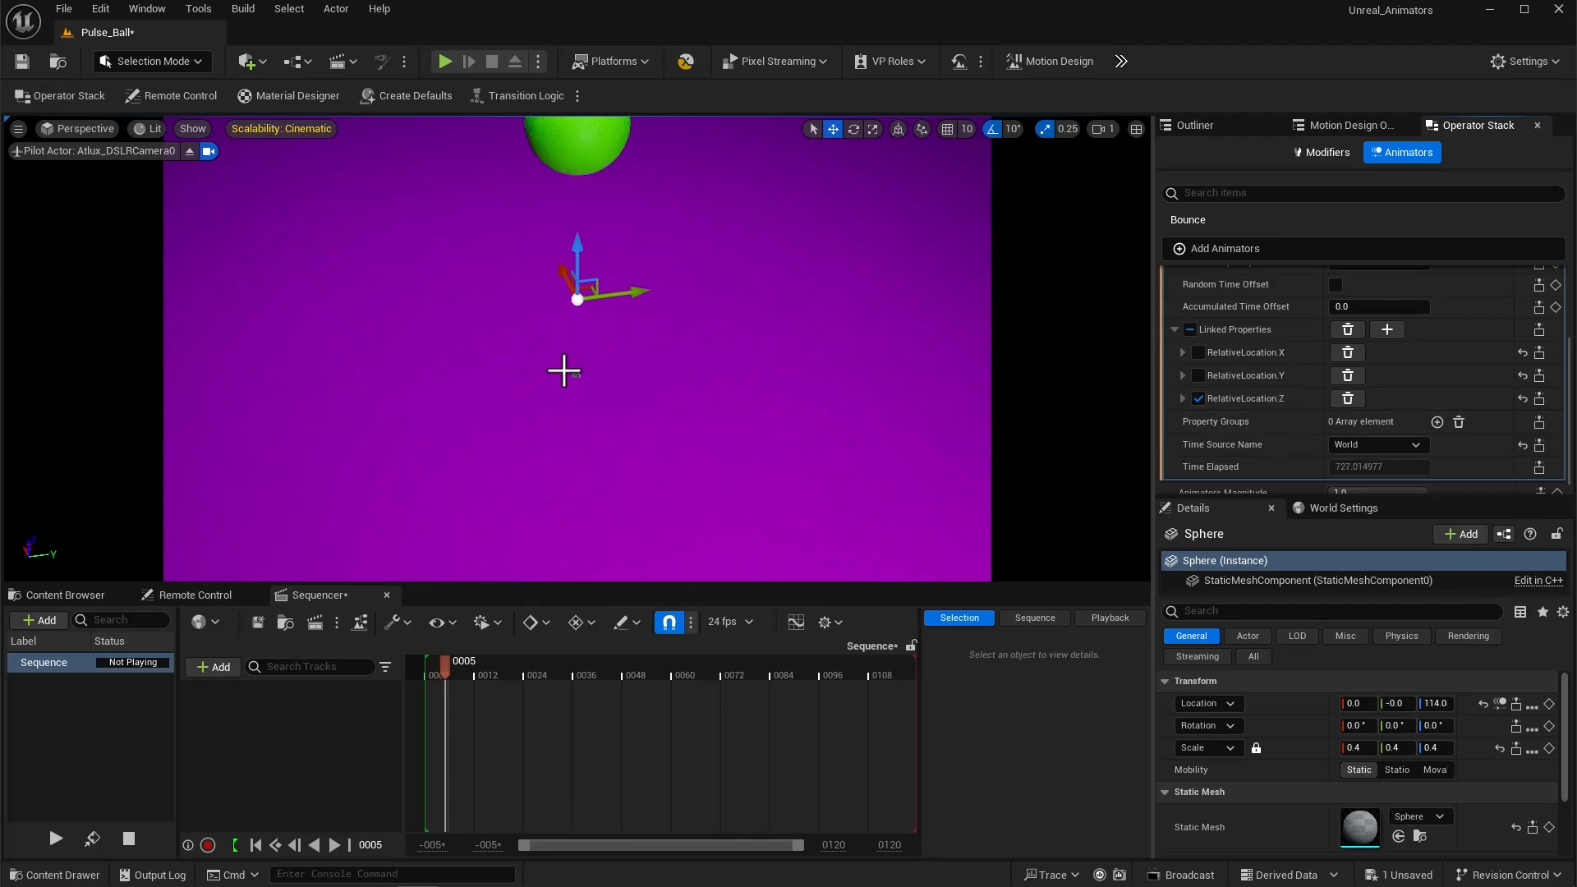
# - Set the Amplitude Min of RelativeLocation.Z in the Bounce animator to 0
pyautogui.click(1182, 398)
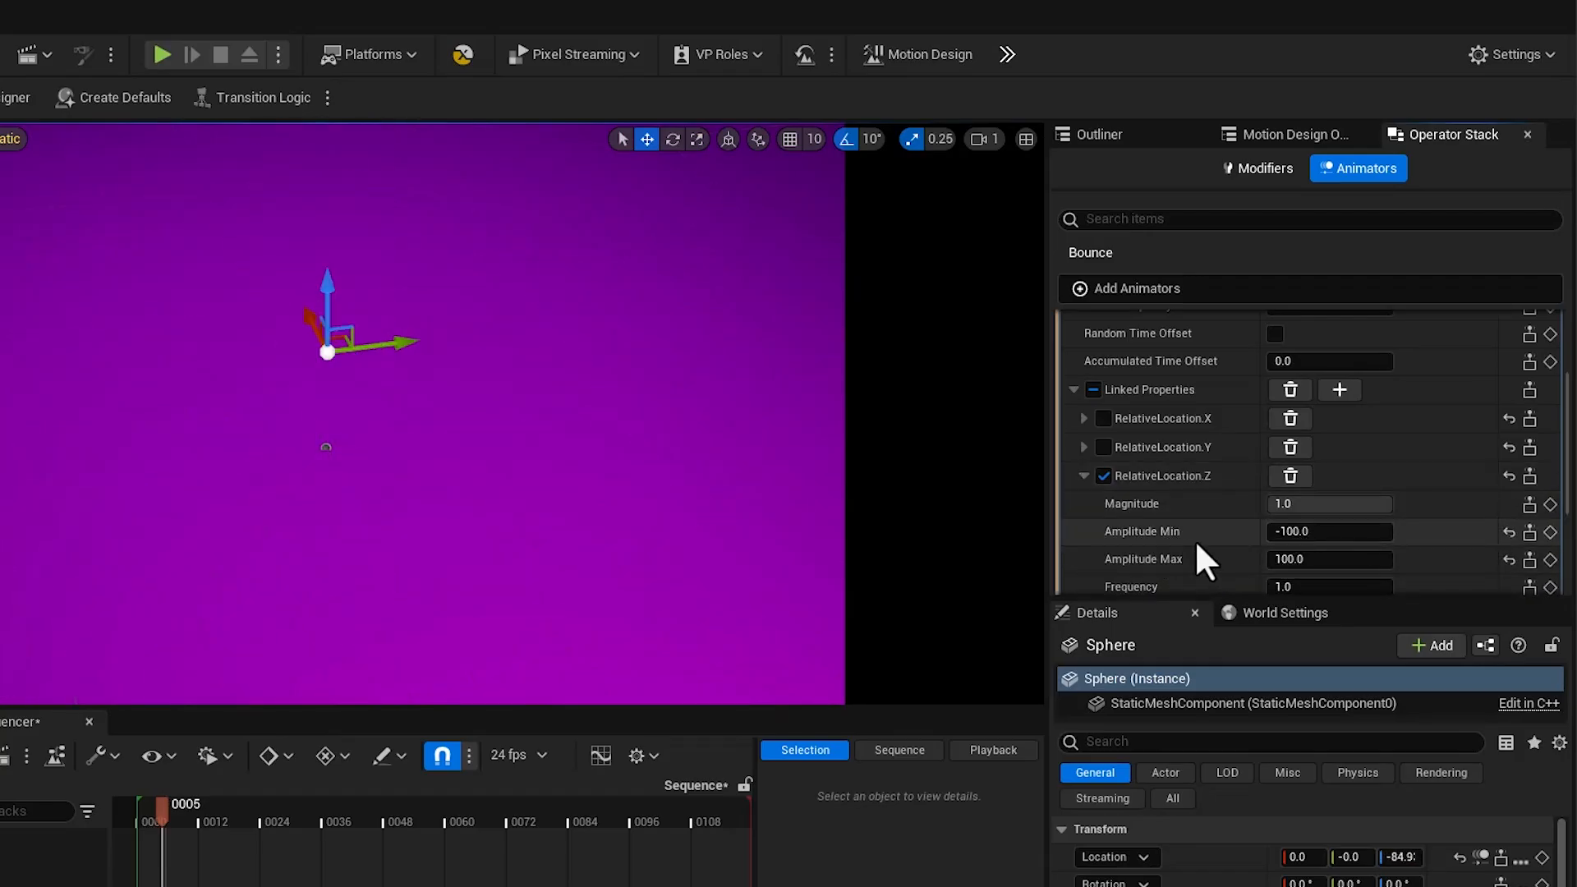
pyautogui.click(1292, 533)
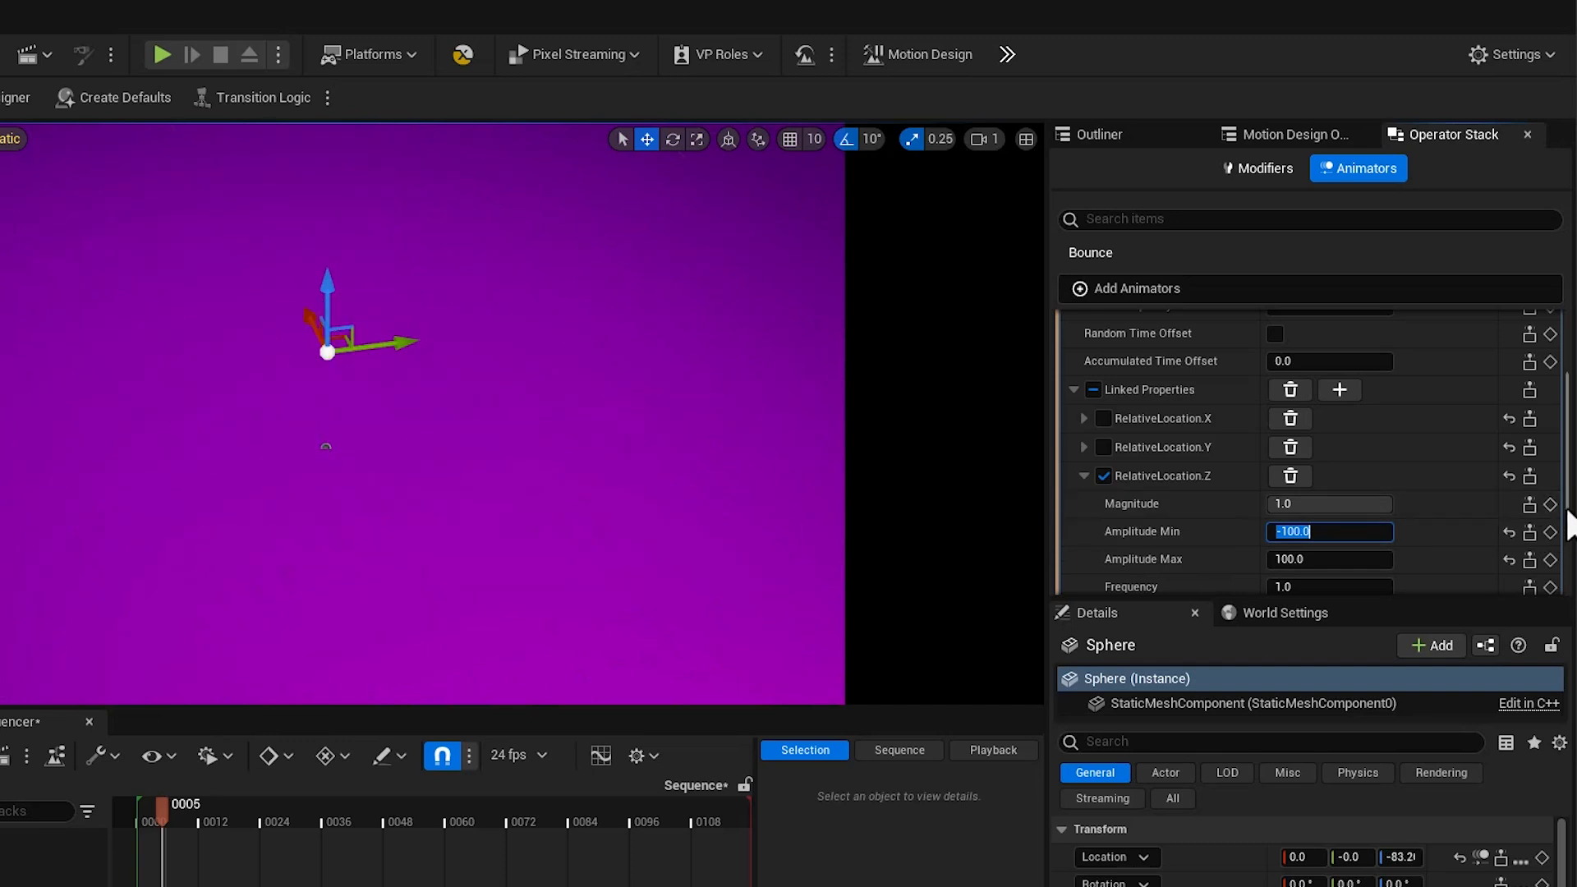
pyautogui.write('0')
pyautogui.press('Return')
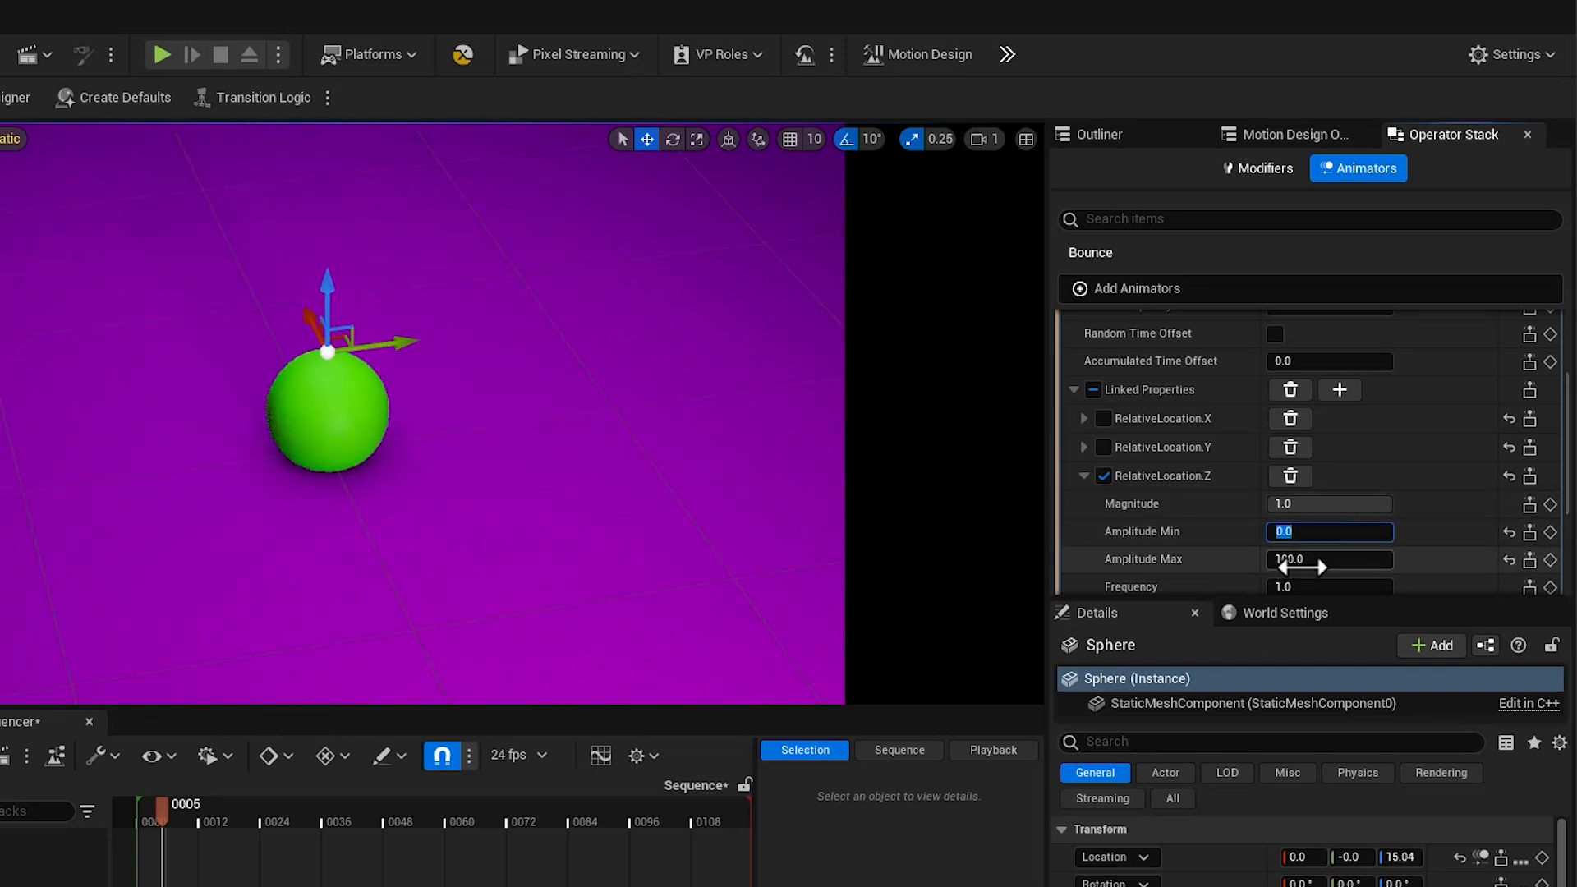
# - Switch the Bounce animator's time source to Sequence using AvaSequence_0, and move the playhead to frame 0
pyautogui.scroll(-4, 1214, 534)
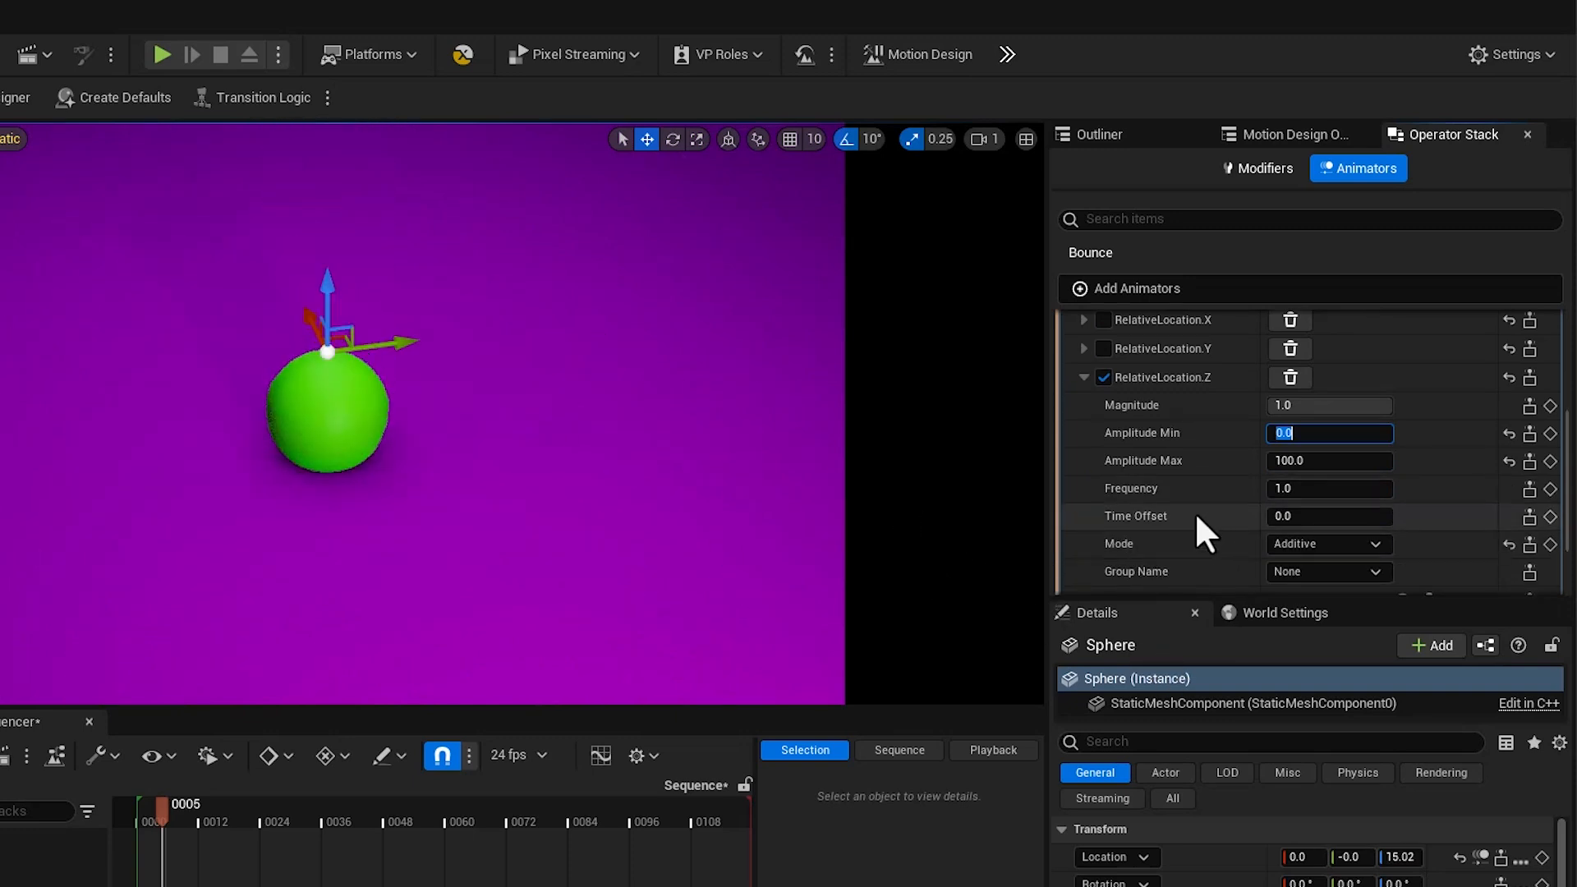
pyautogui.scroll(-4, 1200, 575)
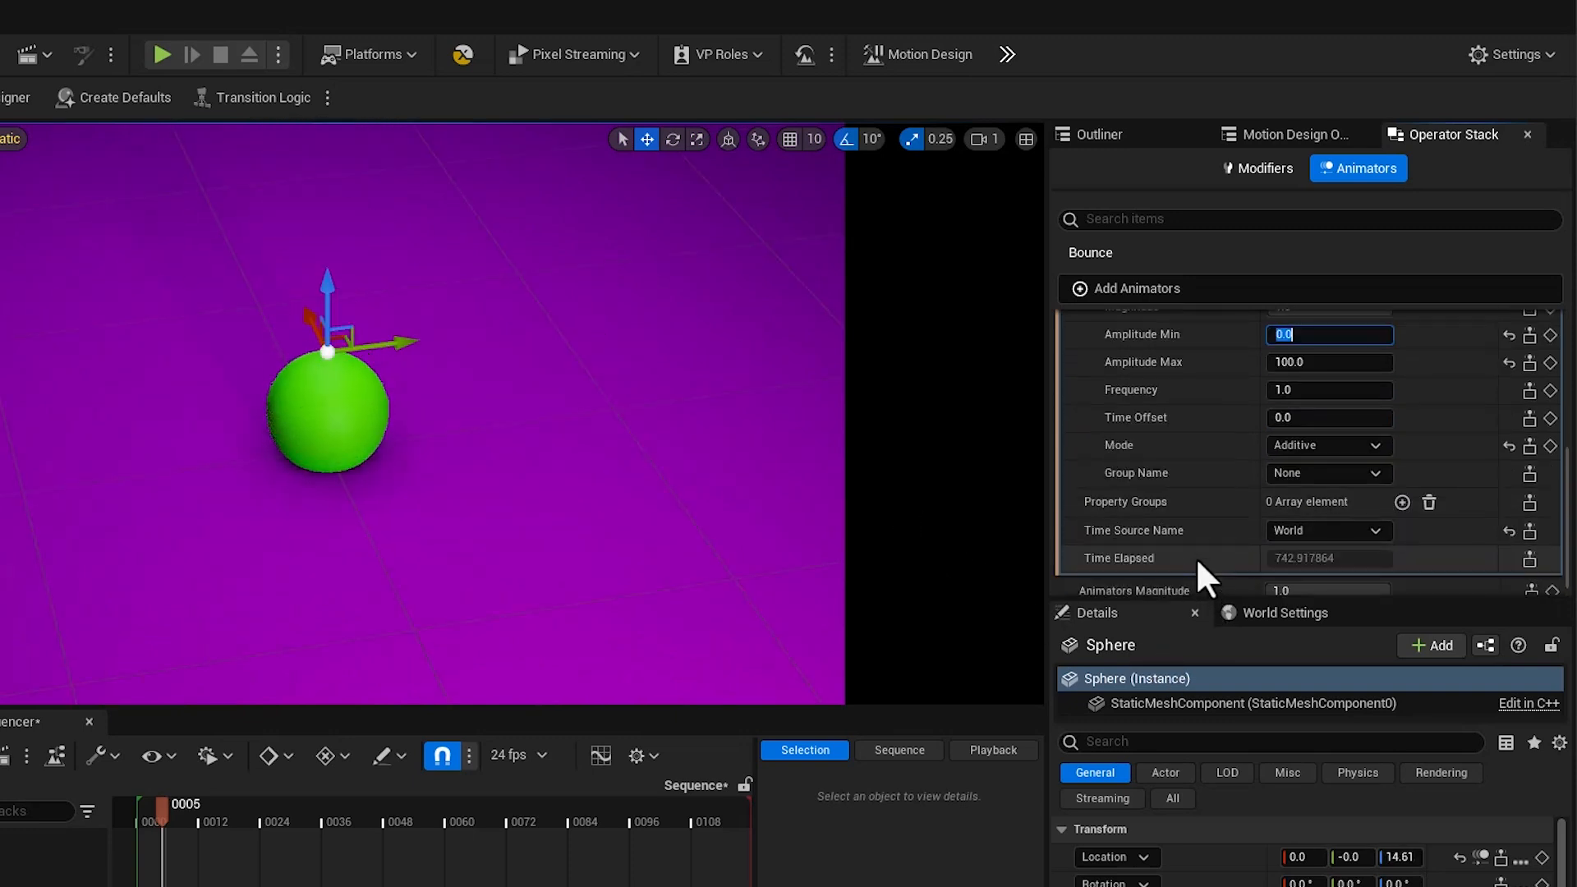
pyautogui.scroll(-1, 1208, 544)
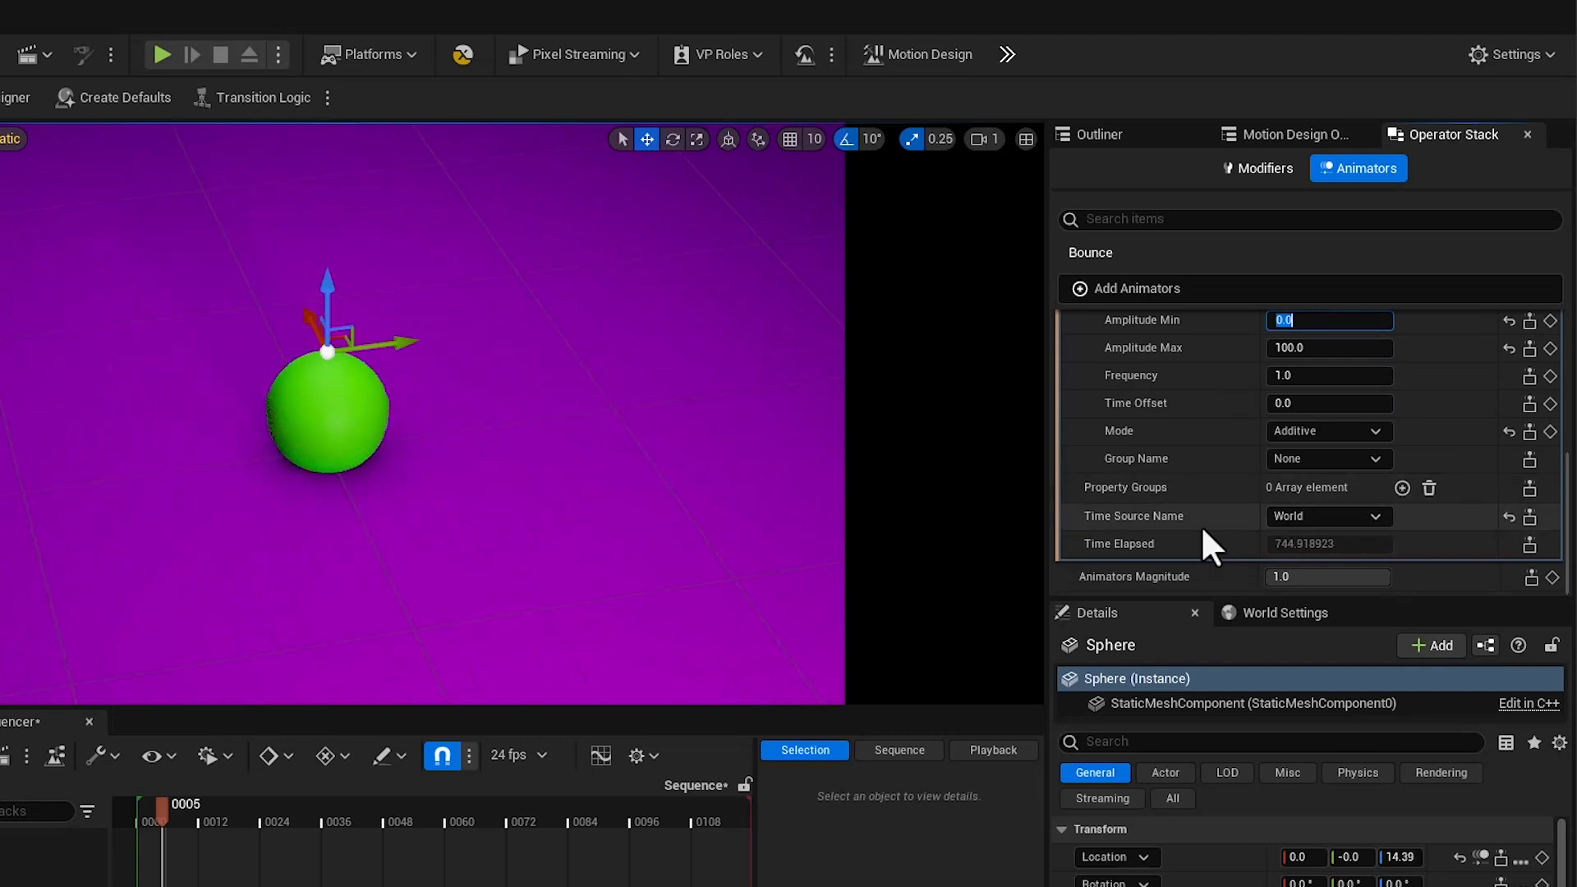
pyautogui.click(1366, 516)
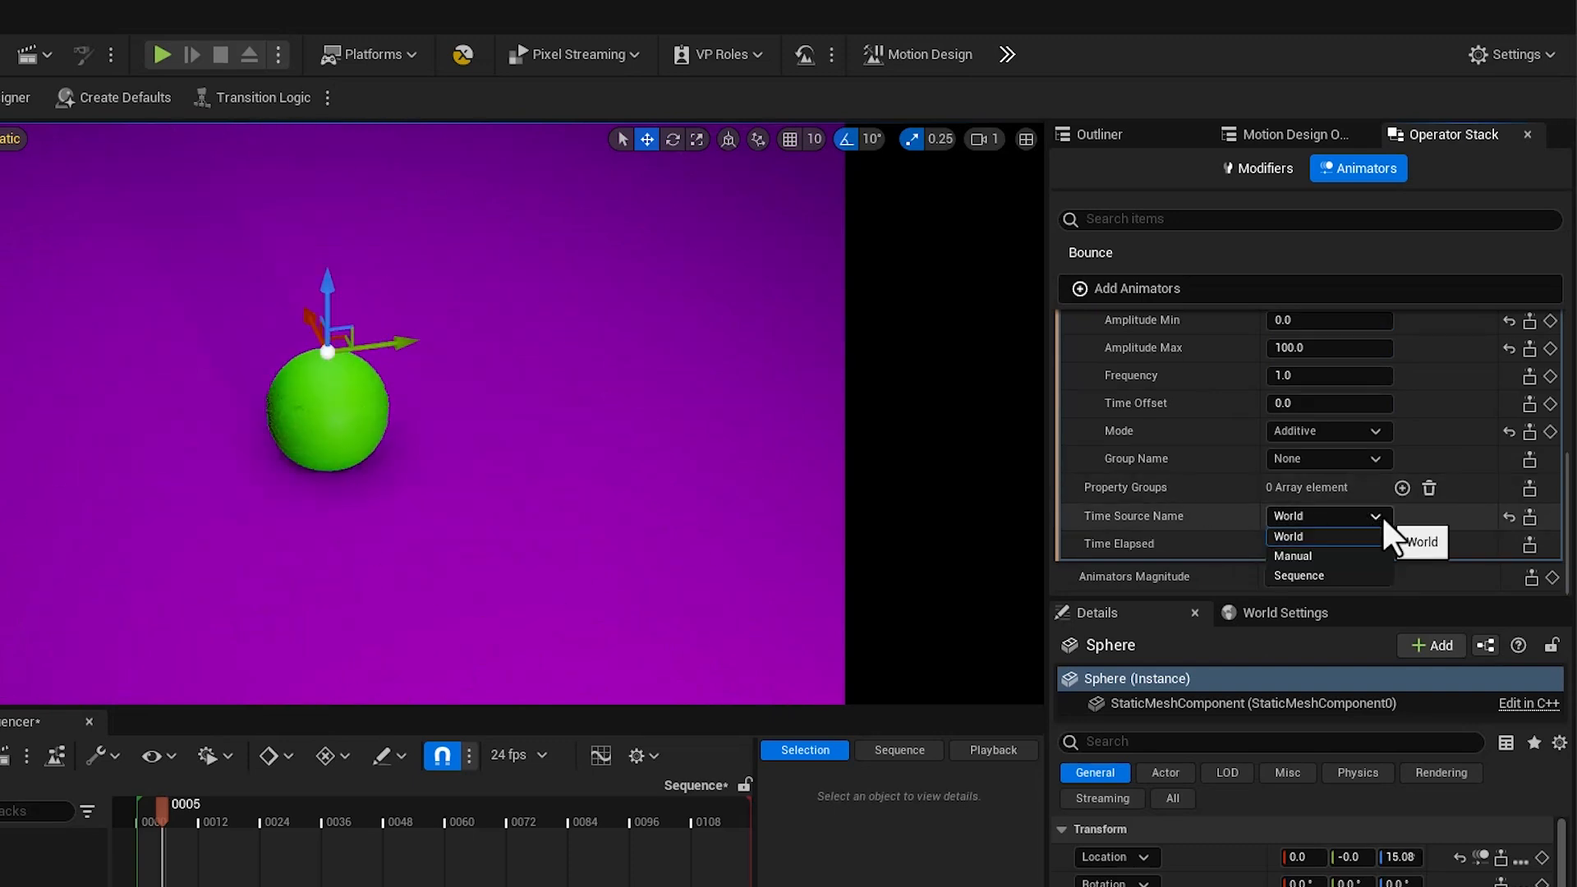
pyautogui.click(1331, 572)
pyautogui.scroll(-3, 1418, 538)
pyautogui.scroll(-10, 1424, 545)
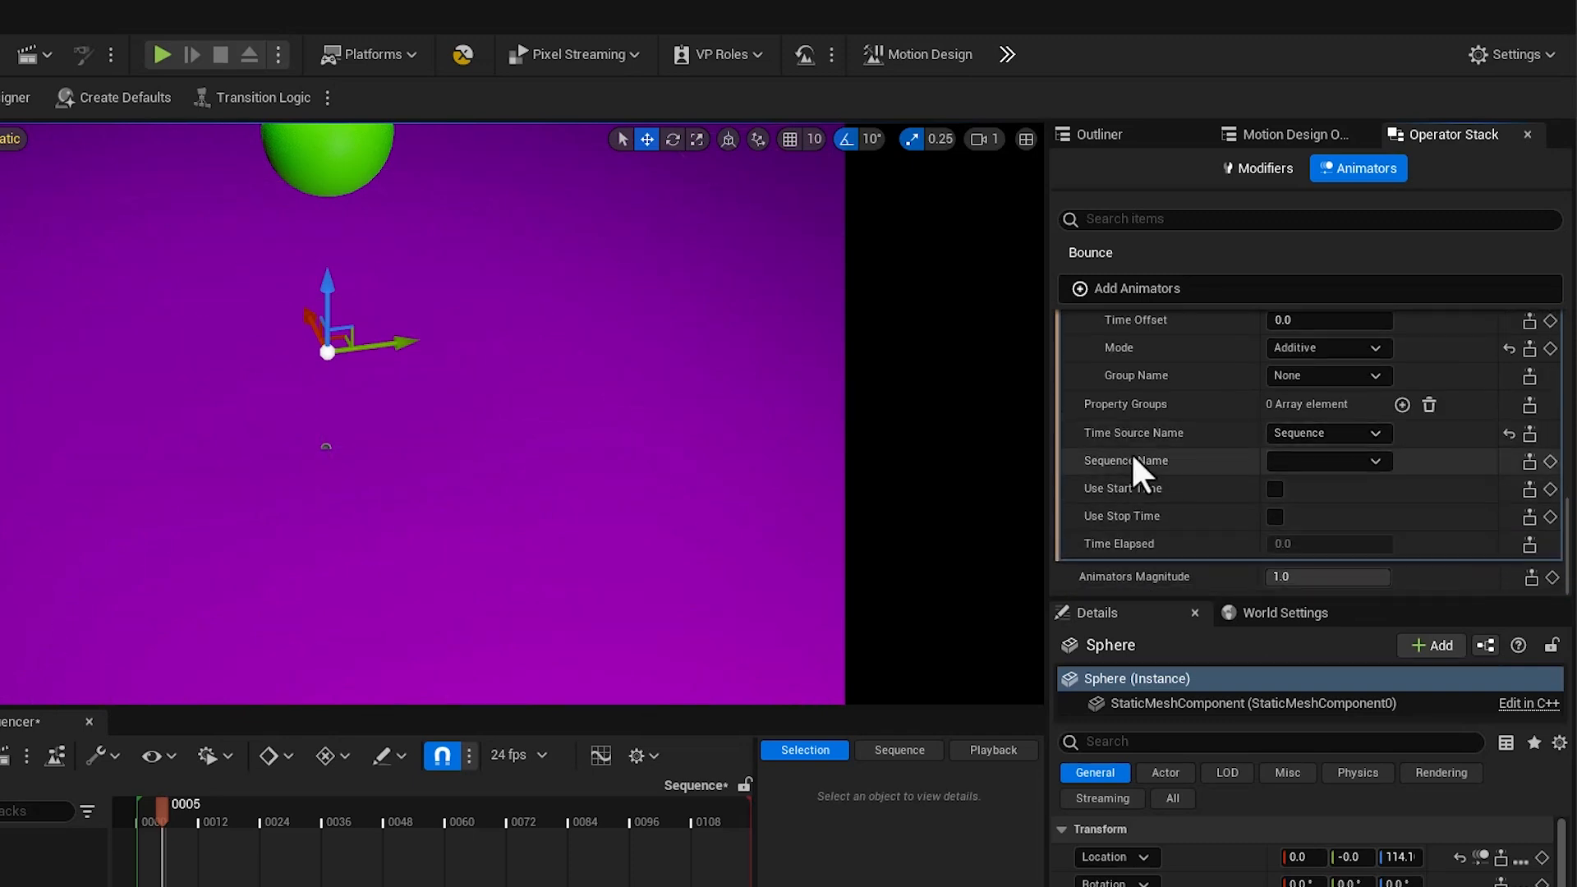
pyautogui.click(1338, 497)
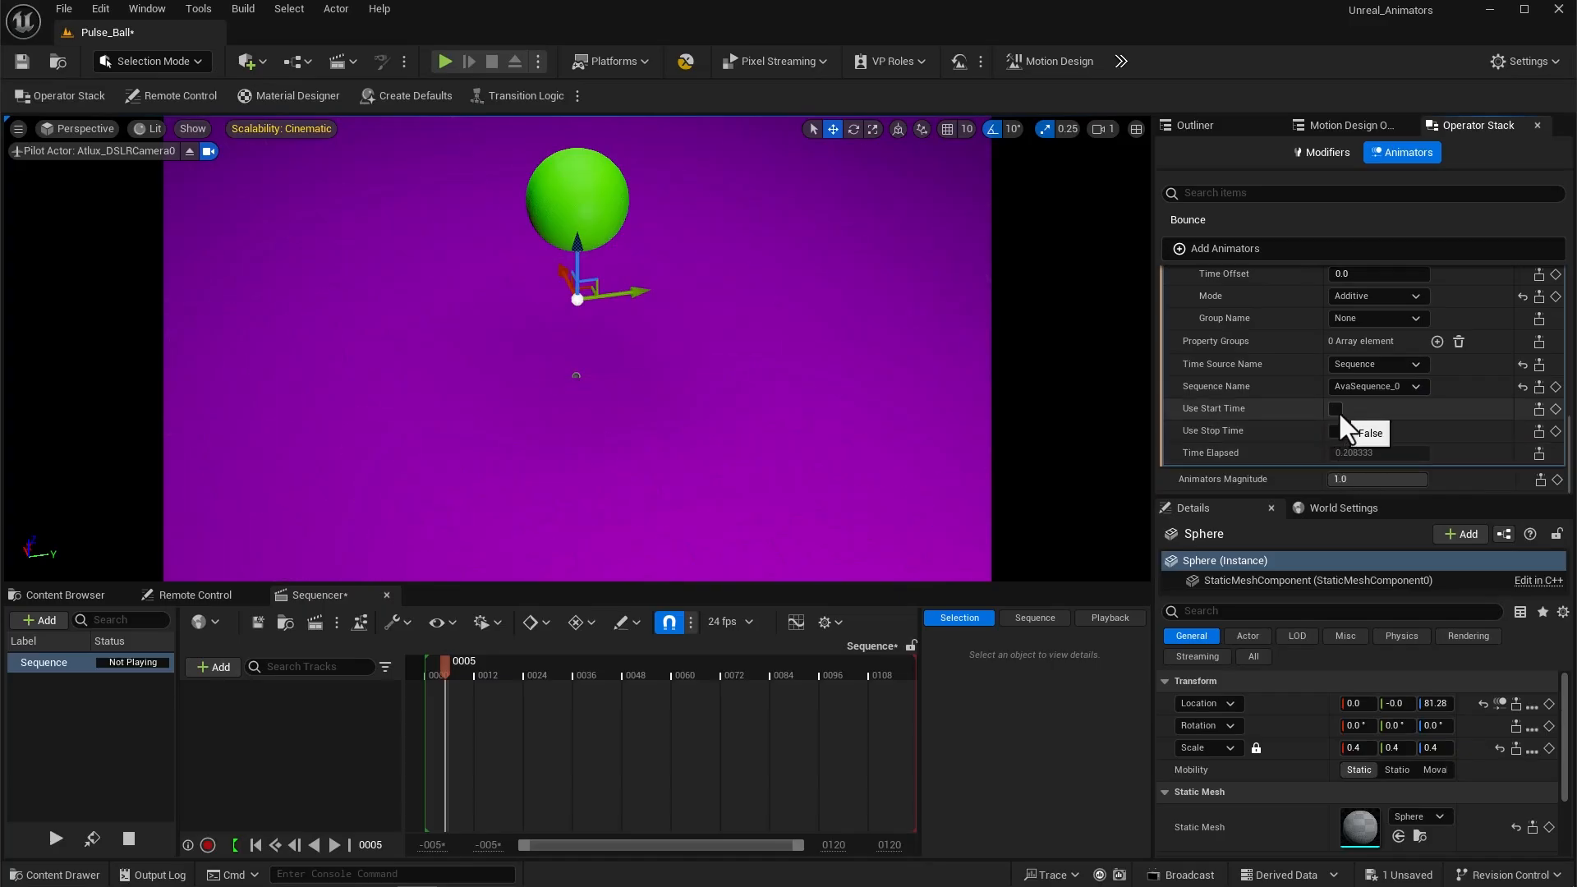
pyautogui.moveTo(445, 673)
pyautogui.mouseDown()
pyautogui.moveTo(685, 677)
pyautogui.moveTo(426, 689)
pyautogui.mouseUp()
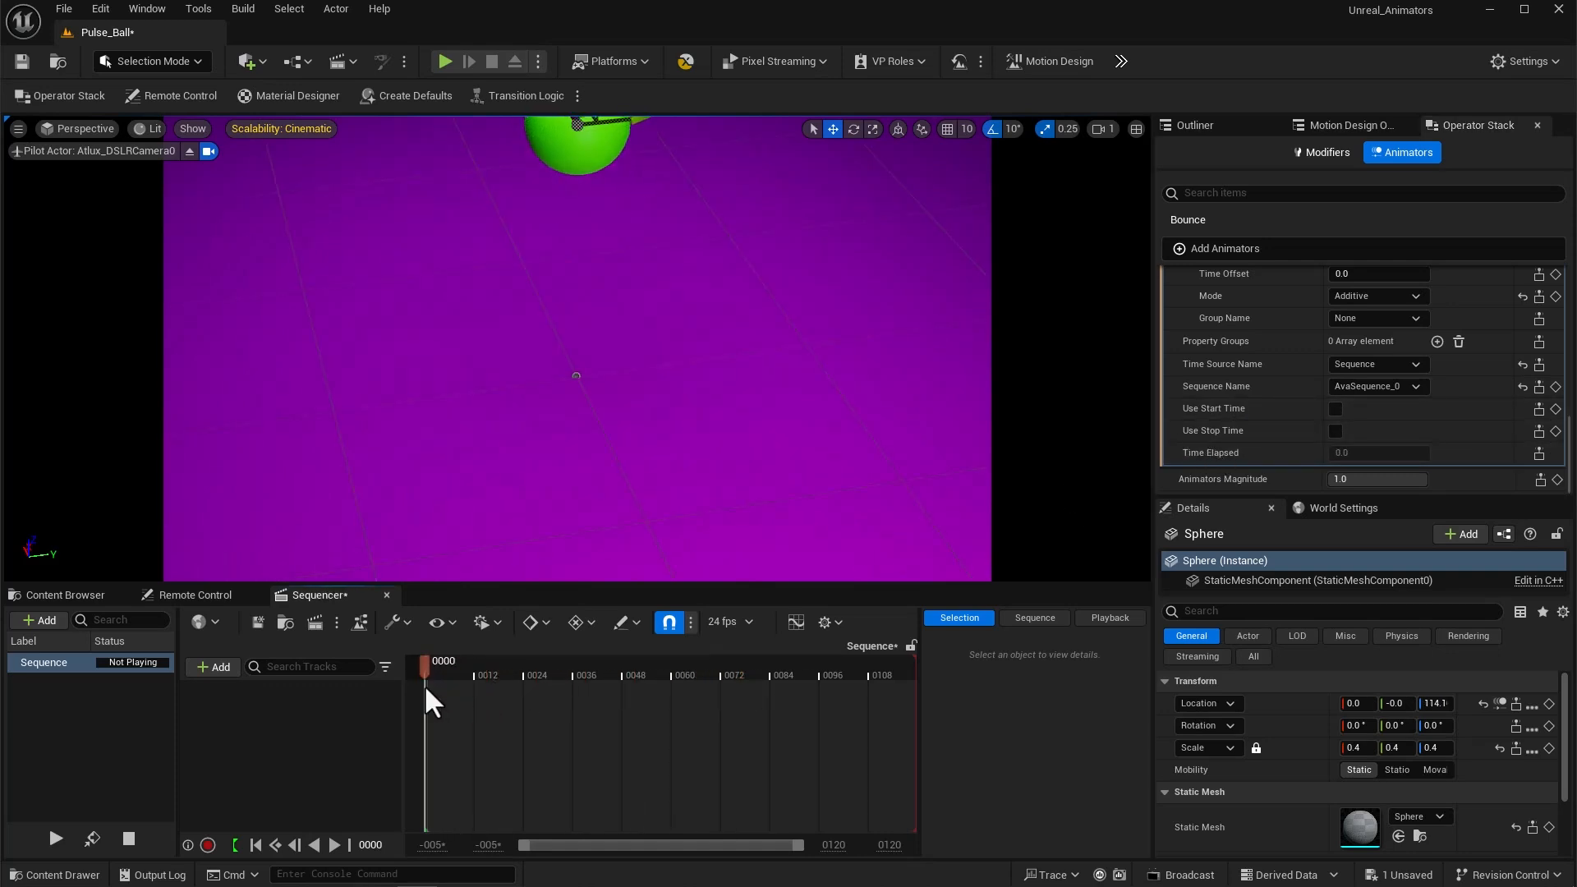
# - Enable the Bounce animator's start and stop times, with Start Time 1.0 and Stop Time 2.0
pyautogui.click(1336, 409)
pyautogui.click(1363, 430)
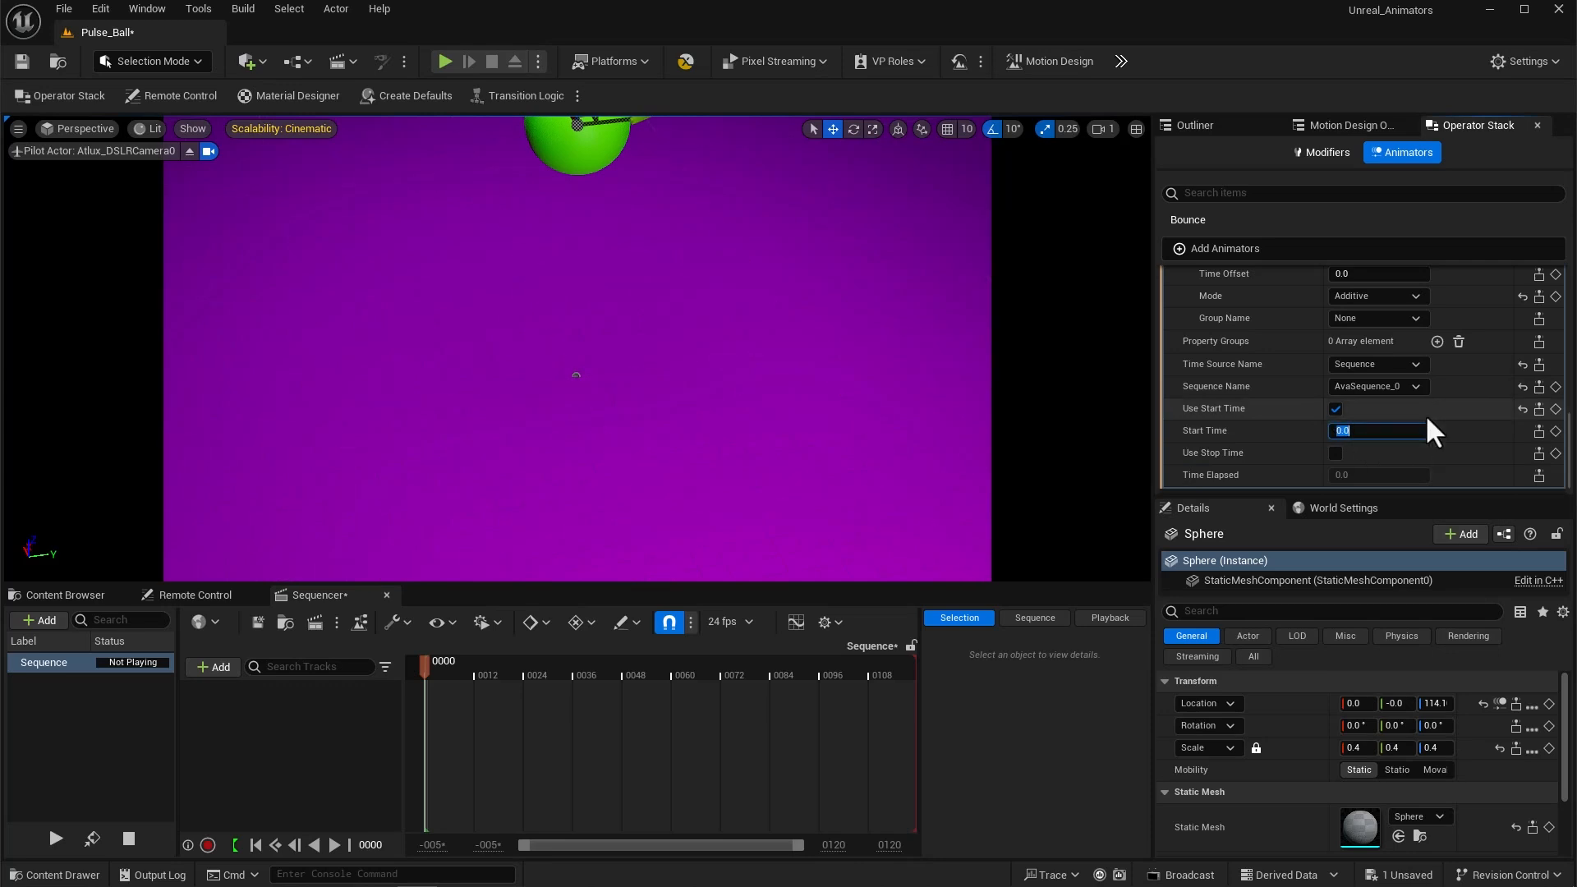
pyautogui.write('1')
pyautogui.press('Return')
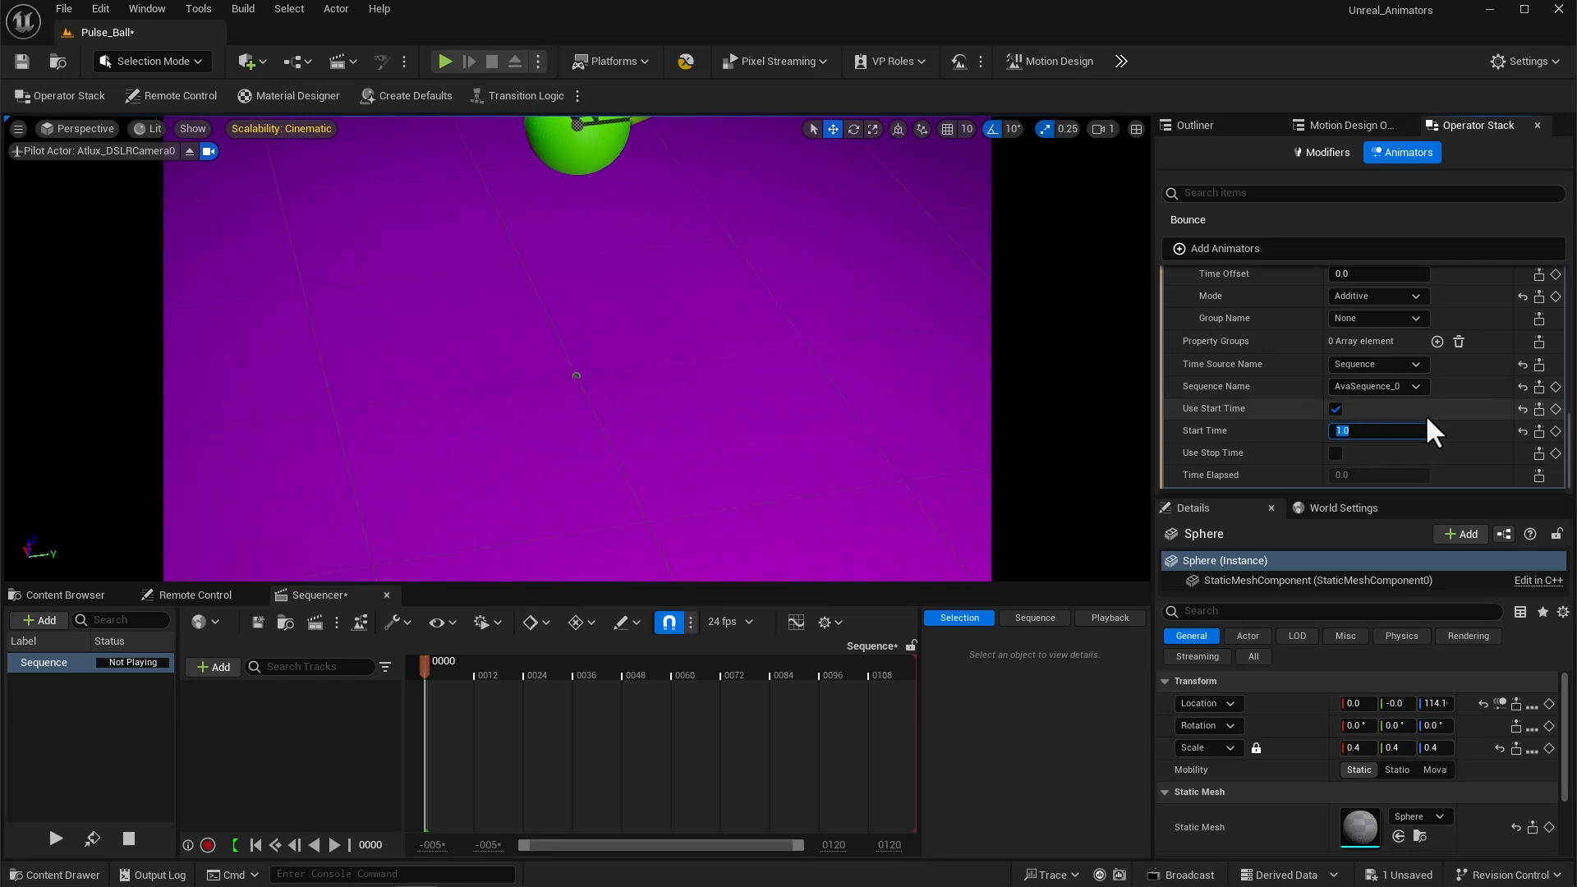
pyautogui.click(1336, 454)
pyautogui.click(1367, 475)
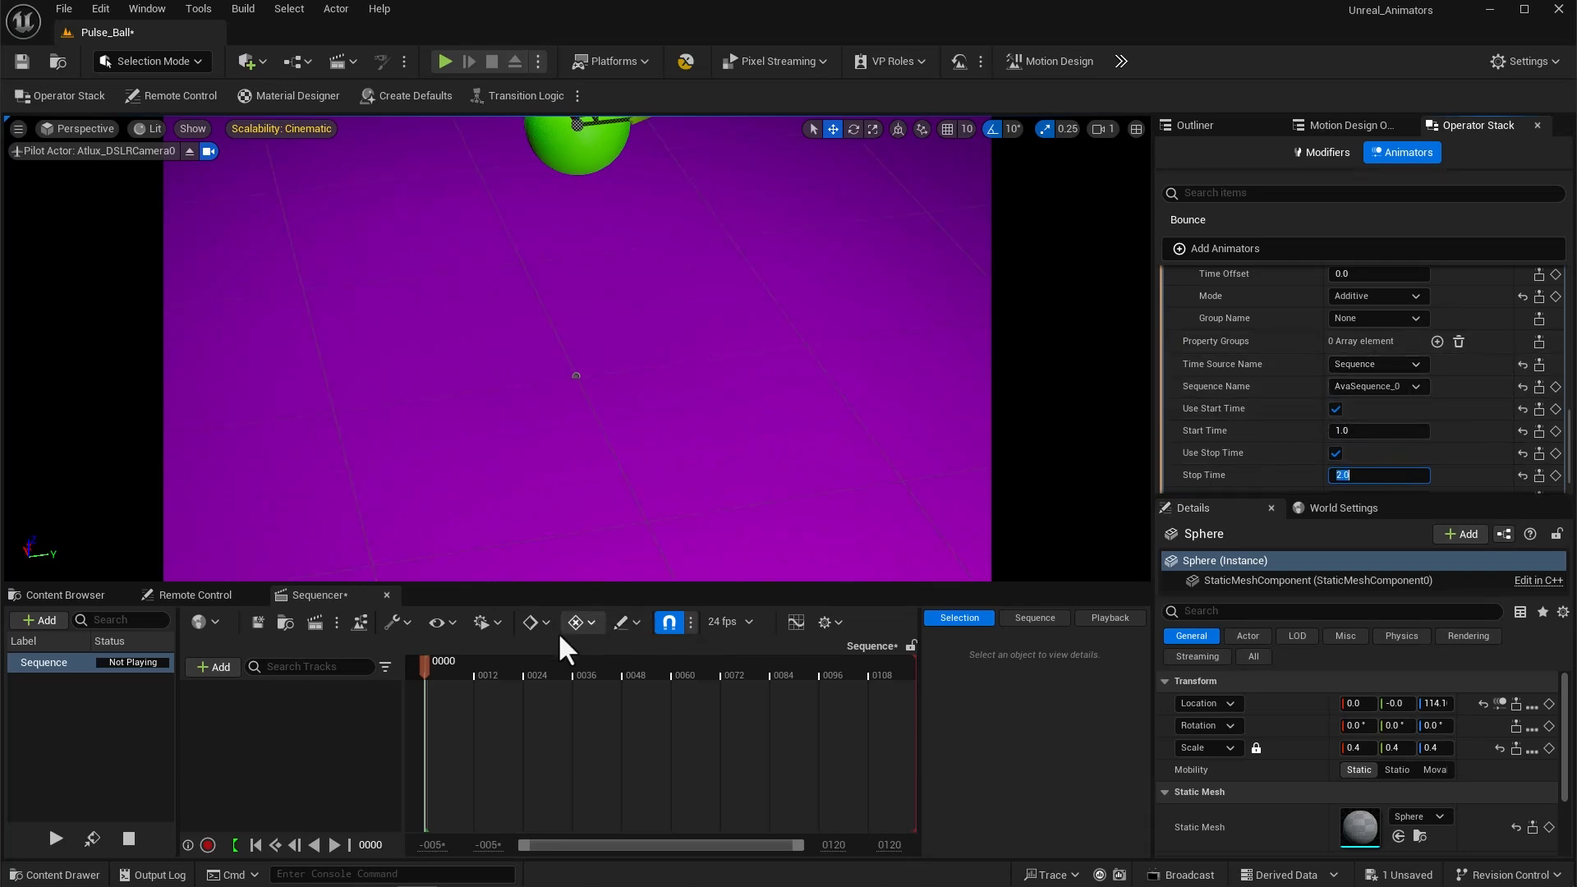
# - Play the sequence from frame 0 to preview the timed bounce
pyautogui.click(426, 669)
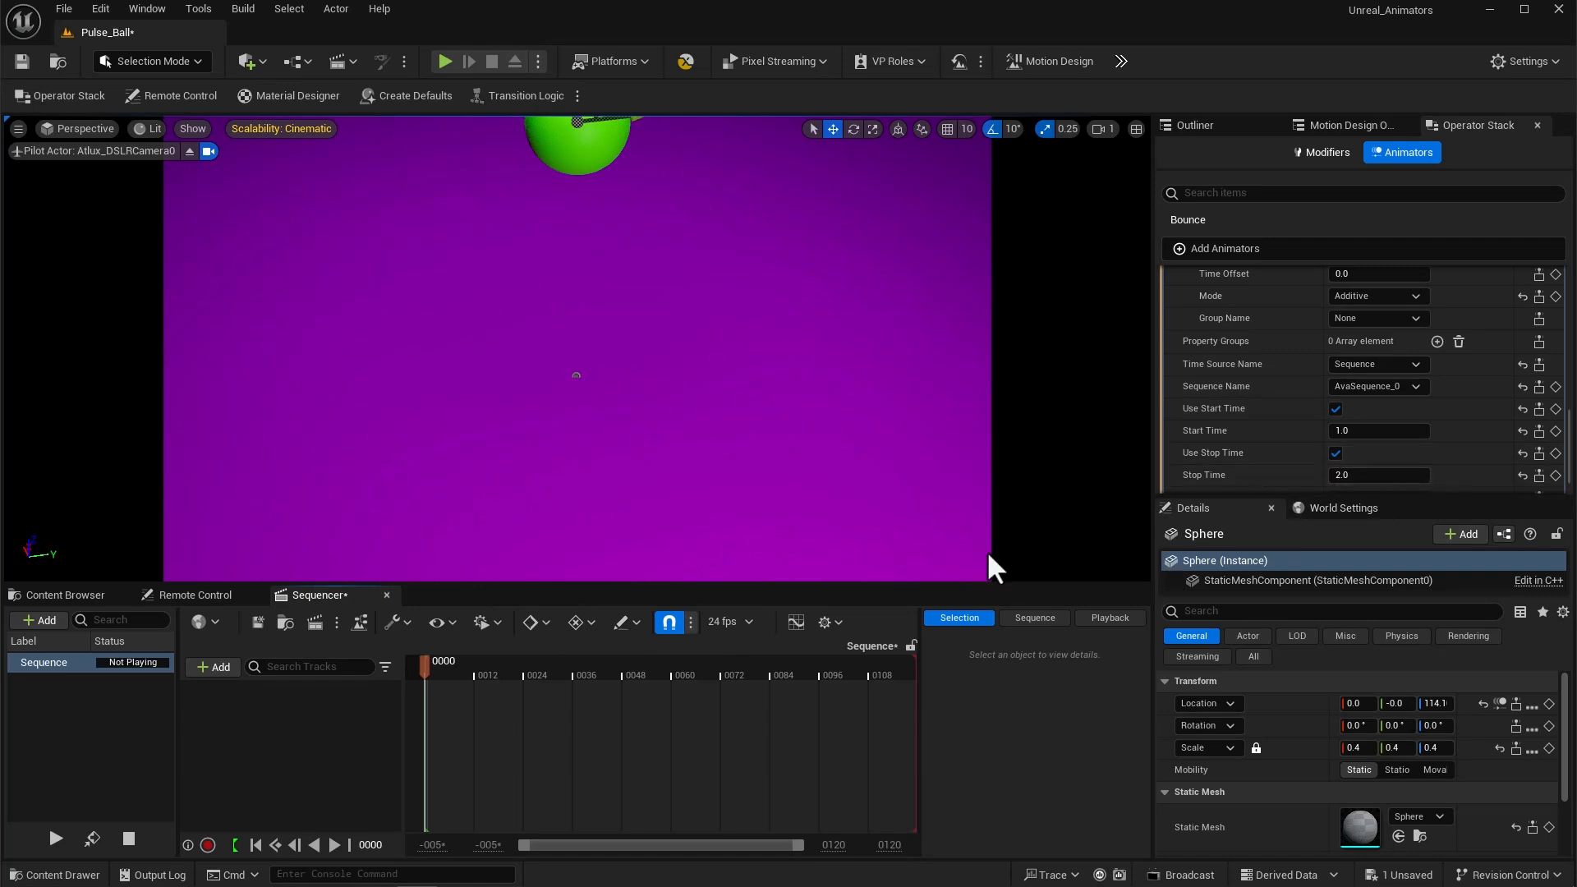
pyautogui.press('space')
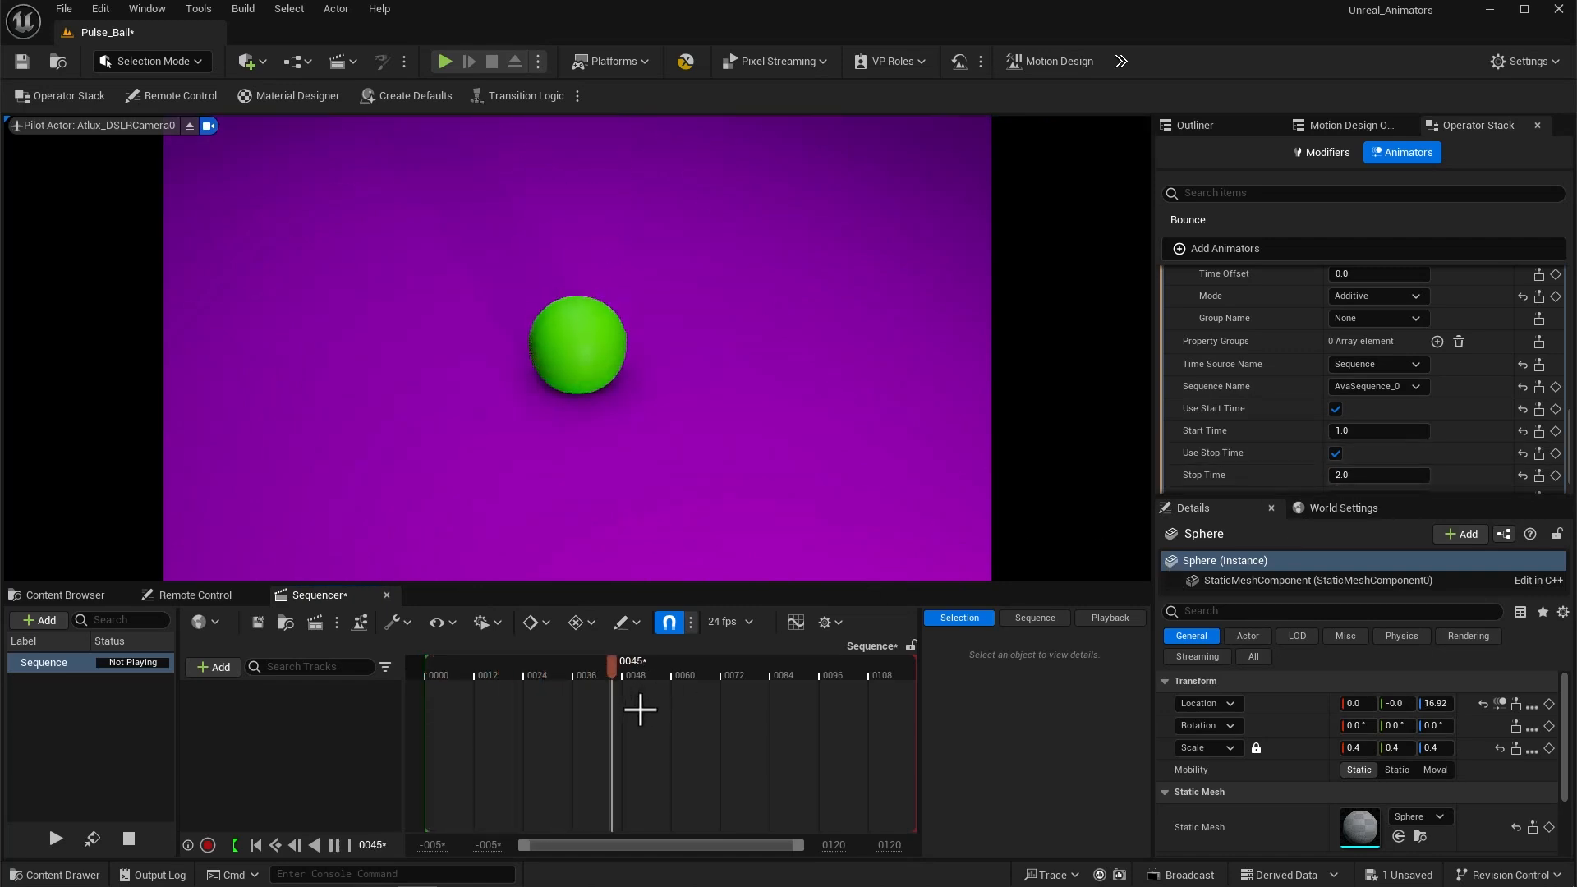
pyautogui.click(706, 674)
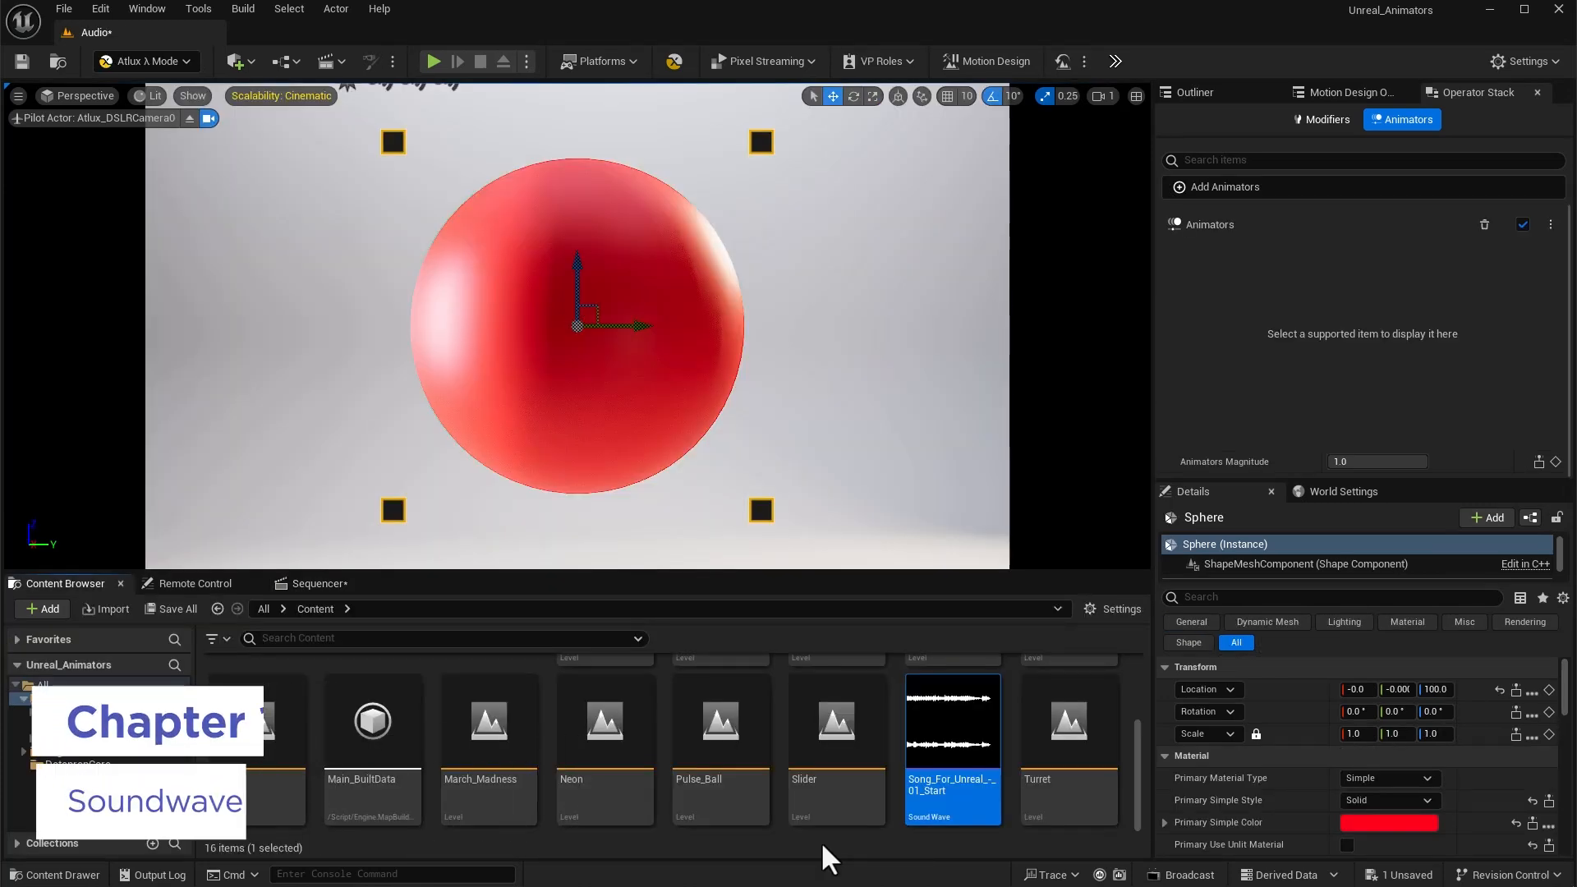
# - Add an audio track with the Song_For_Unreal_-_01_Start sound wave to the sequence, starting at frame 0
pyautogui.moveTo(932, 772)
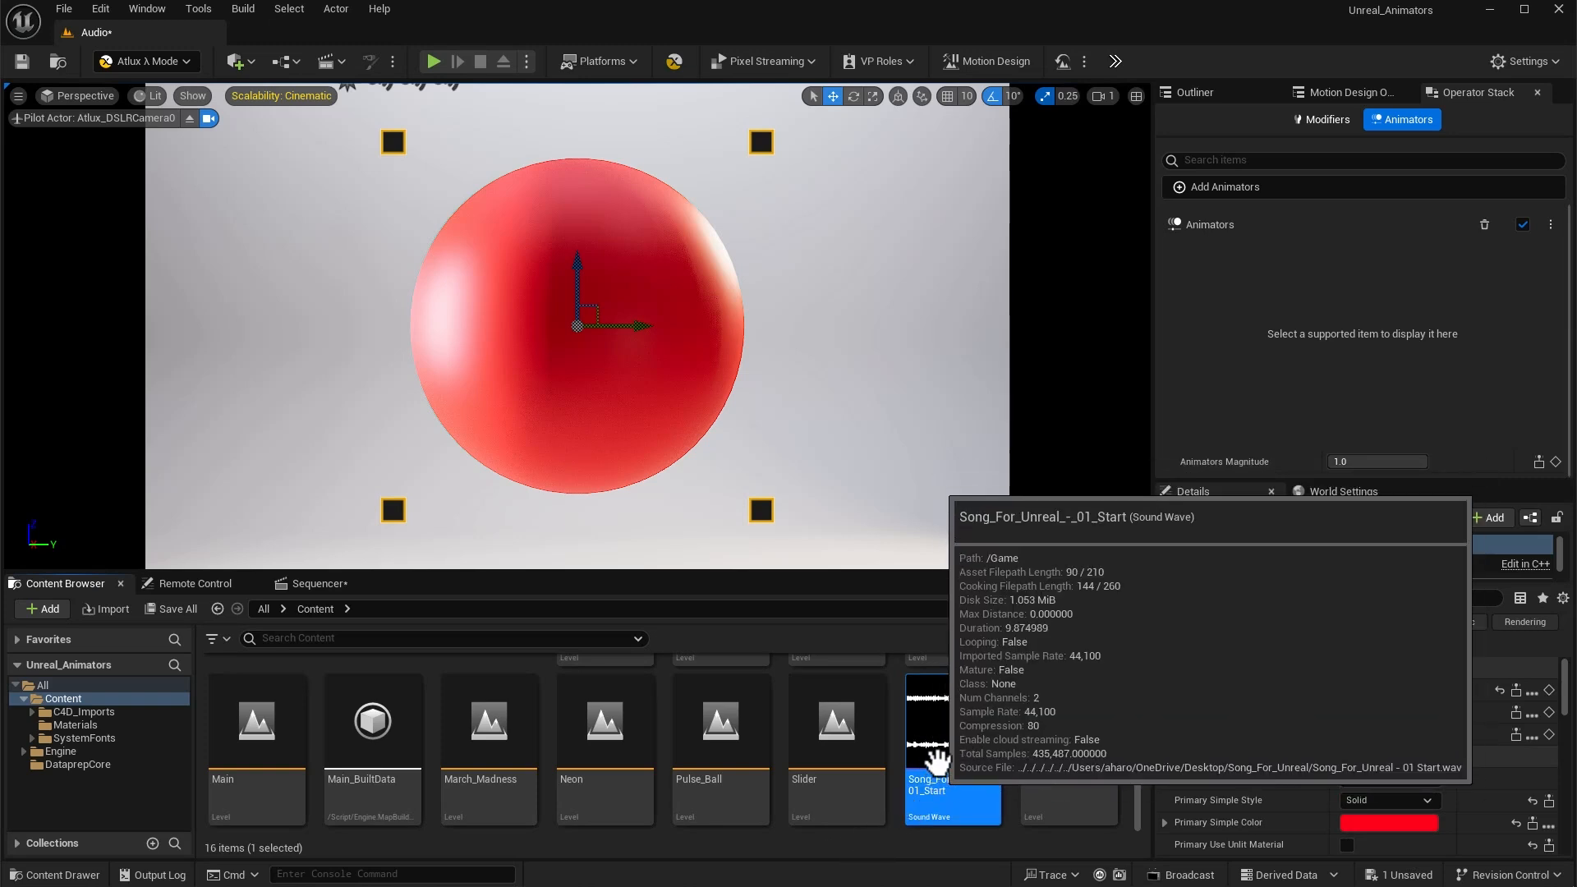
pyautogui.click(315, 584)
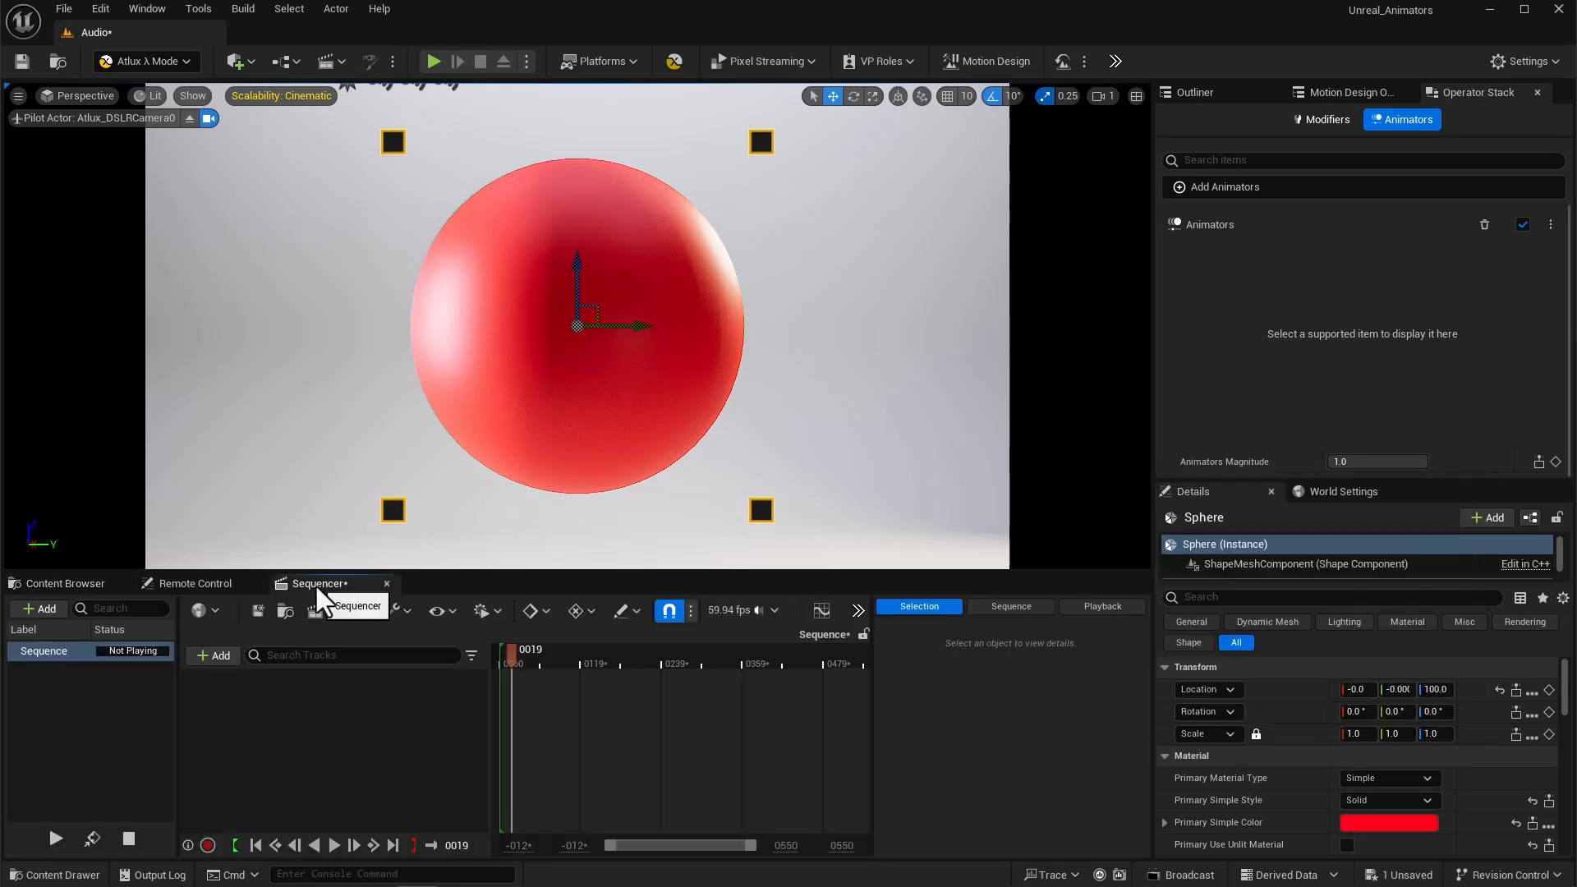
pyautogui.click(216, 656)
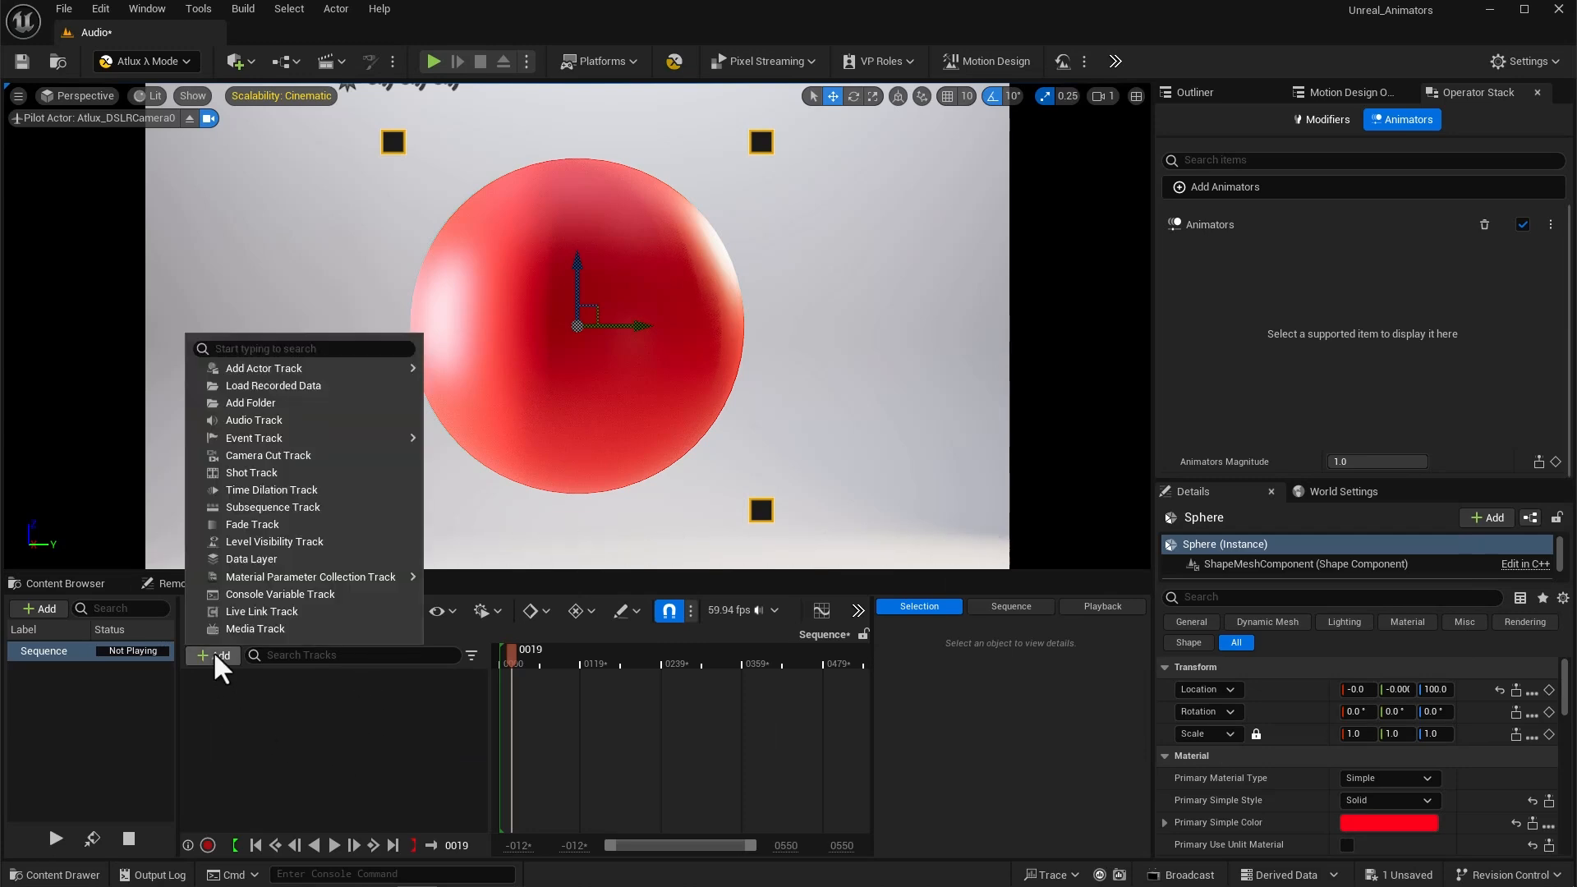
pyautogui.click(271, 421)
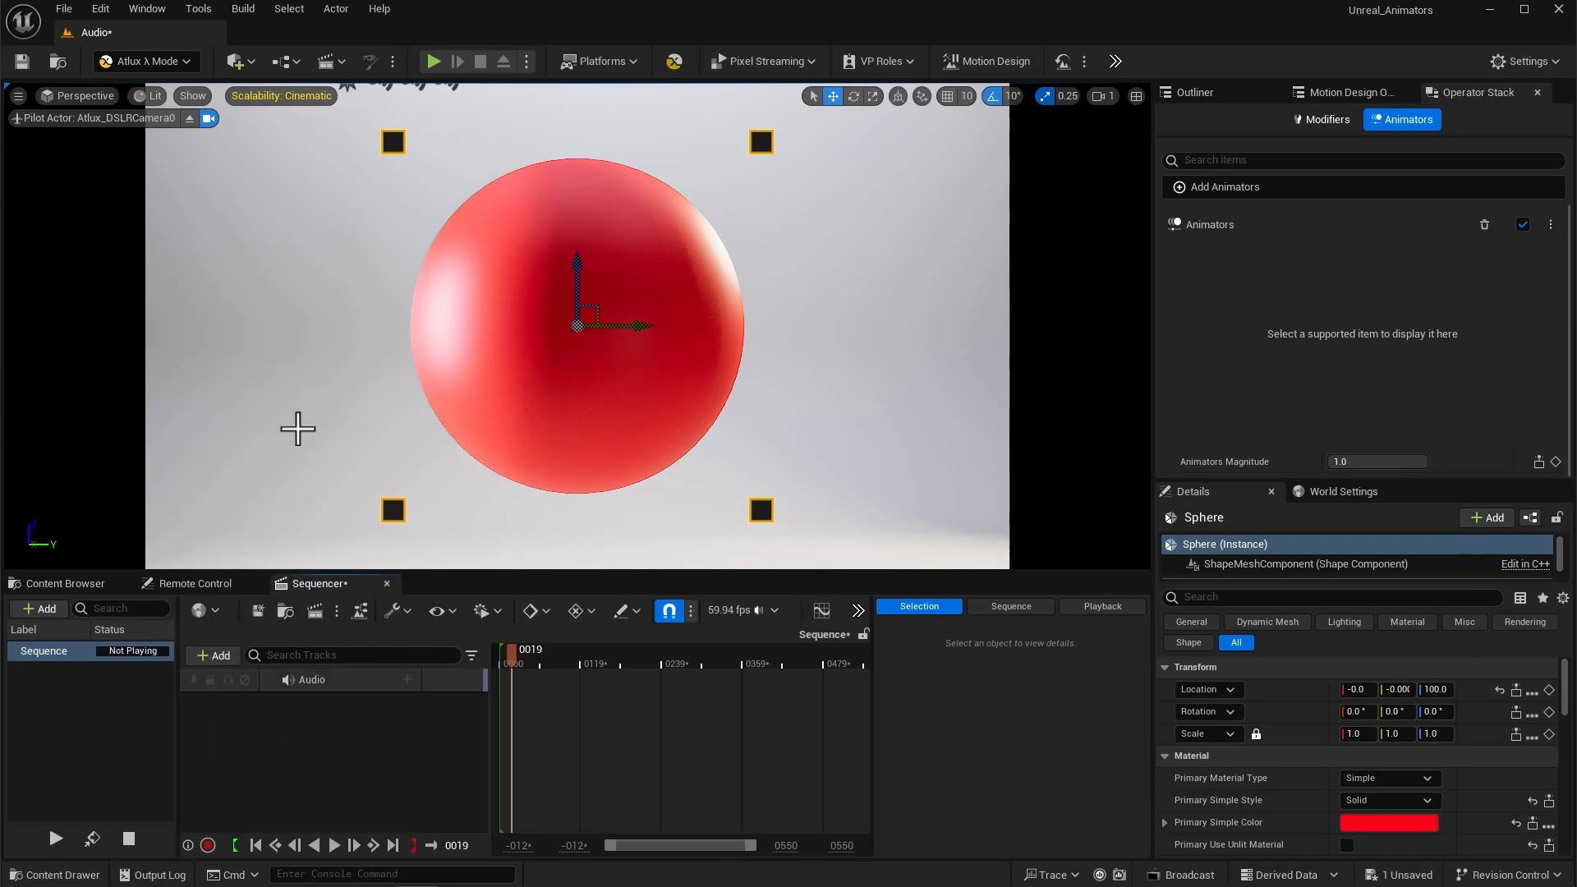
pyautogui.click(406, 680)
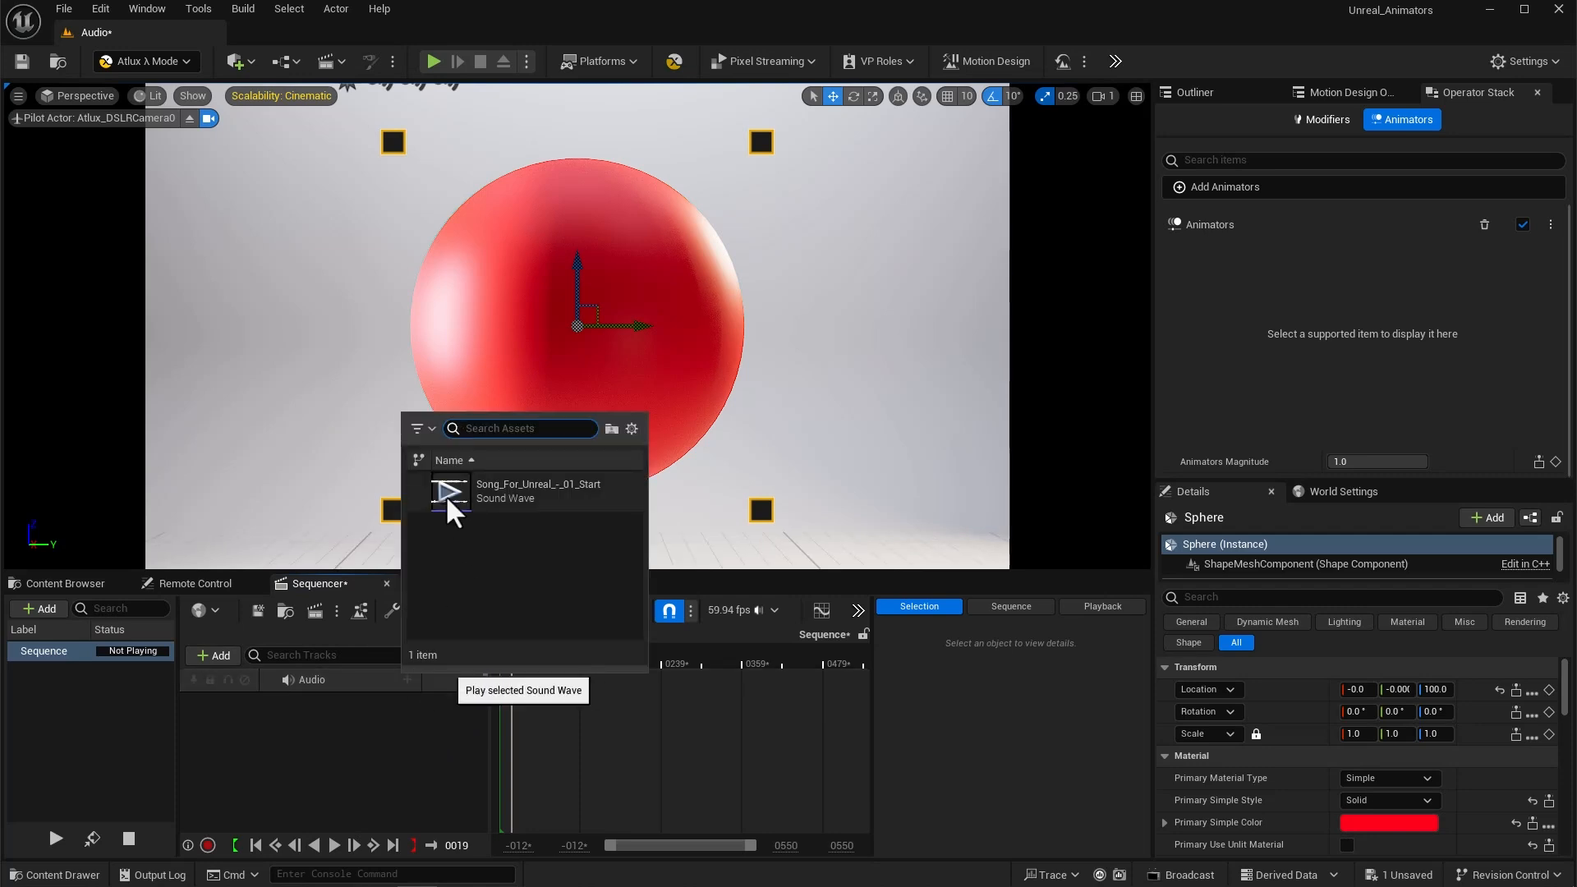
pyautogui.click(526, 491)
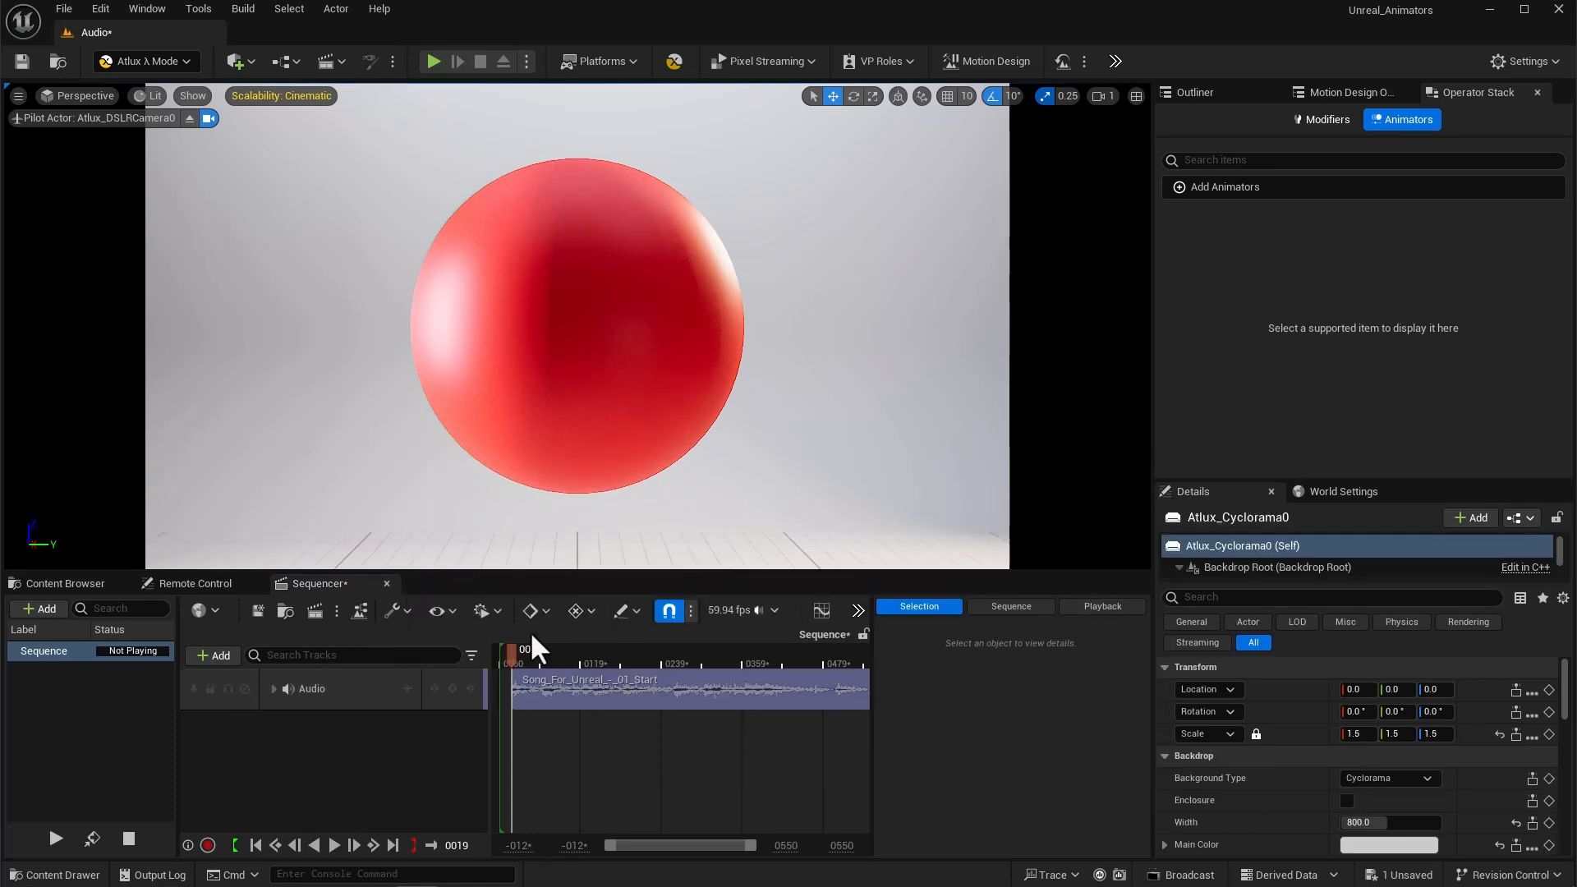
pyautogui.moveTo(515, 653); pyautogui.dragTo(521, 690)
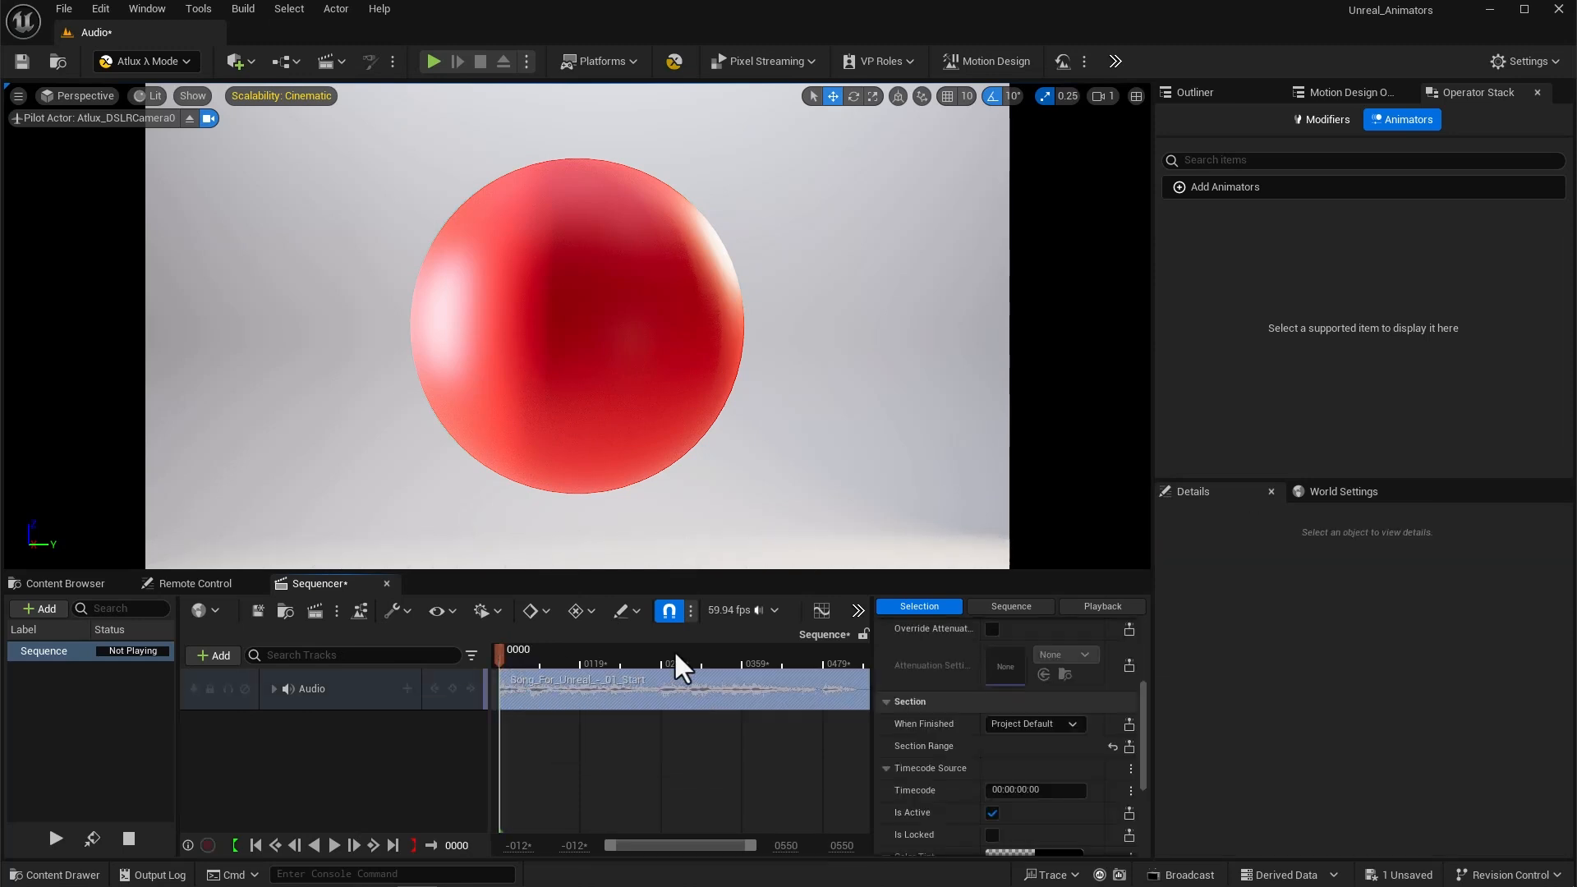
# - Add a SoundWave animator with the Scale preset to the red Sphere, using Song_For_Unreal_-_01_Start as its Sampled Sound Wave
pyautogui.click(648, 339)
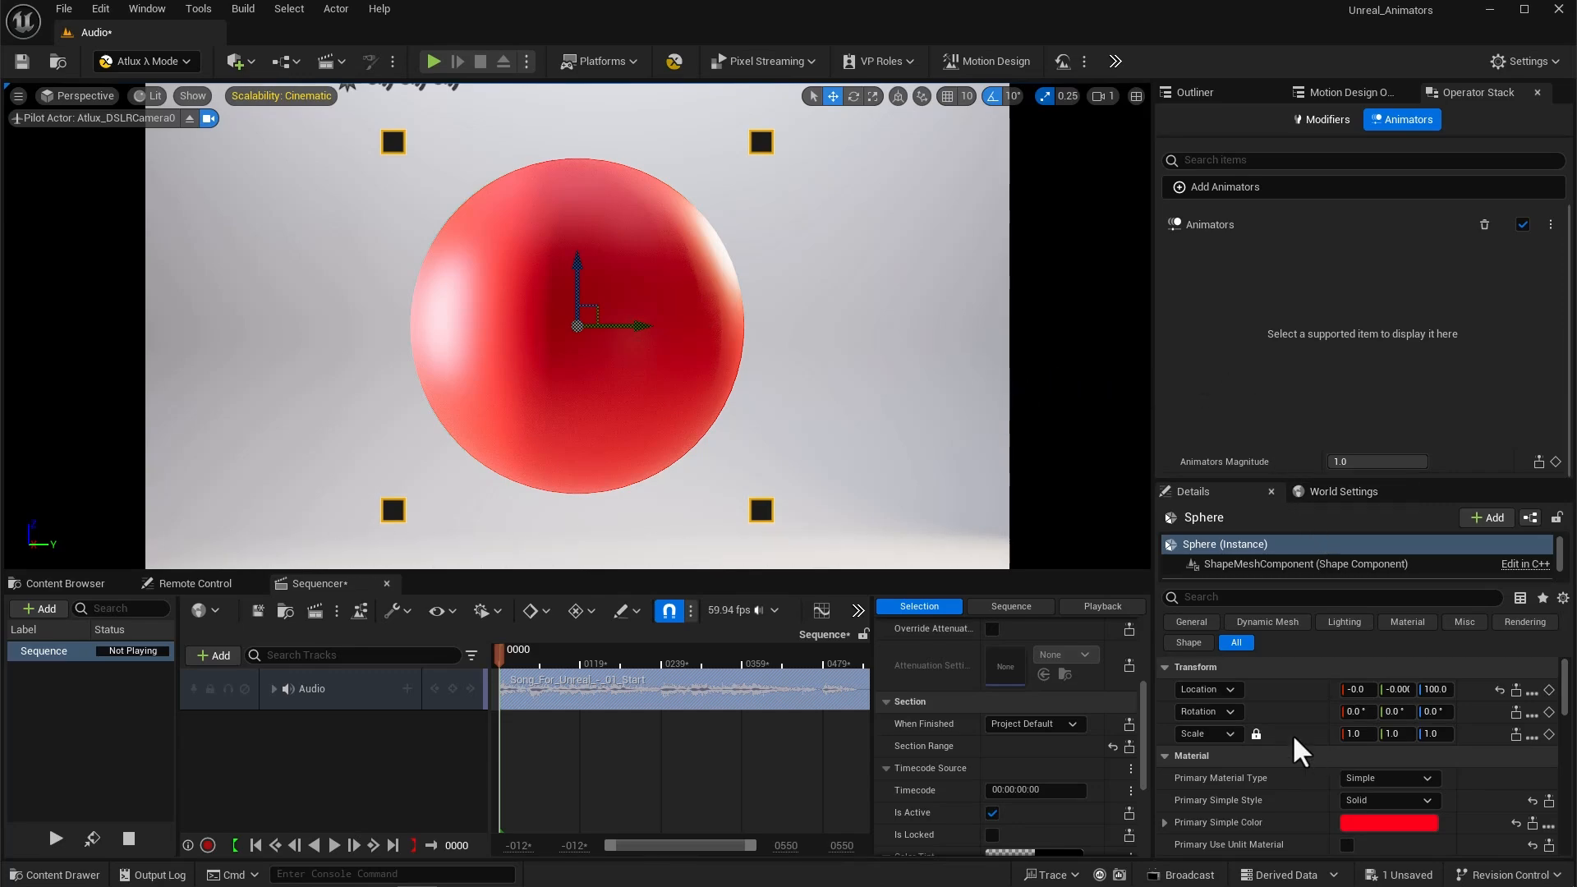
pyautogui.rightClick(1285, 690)
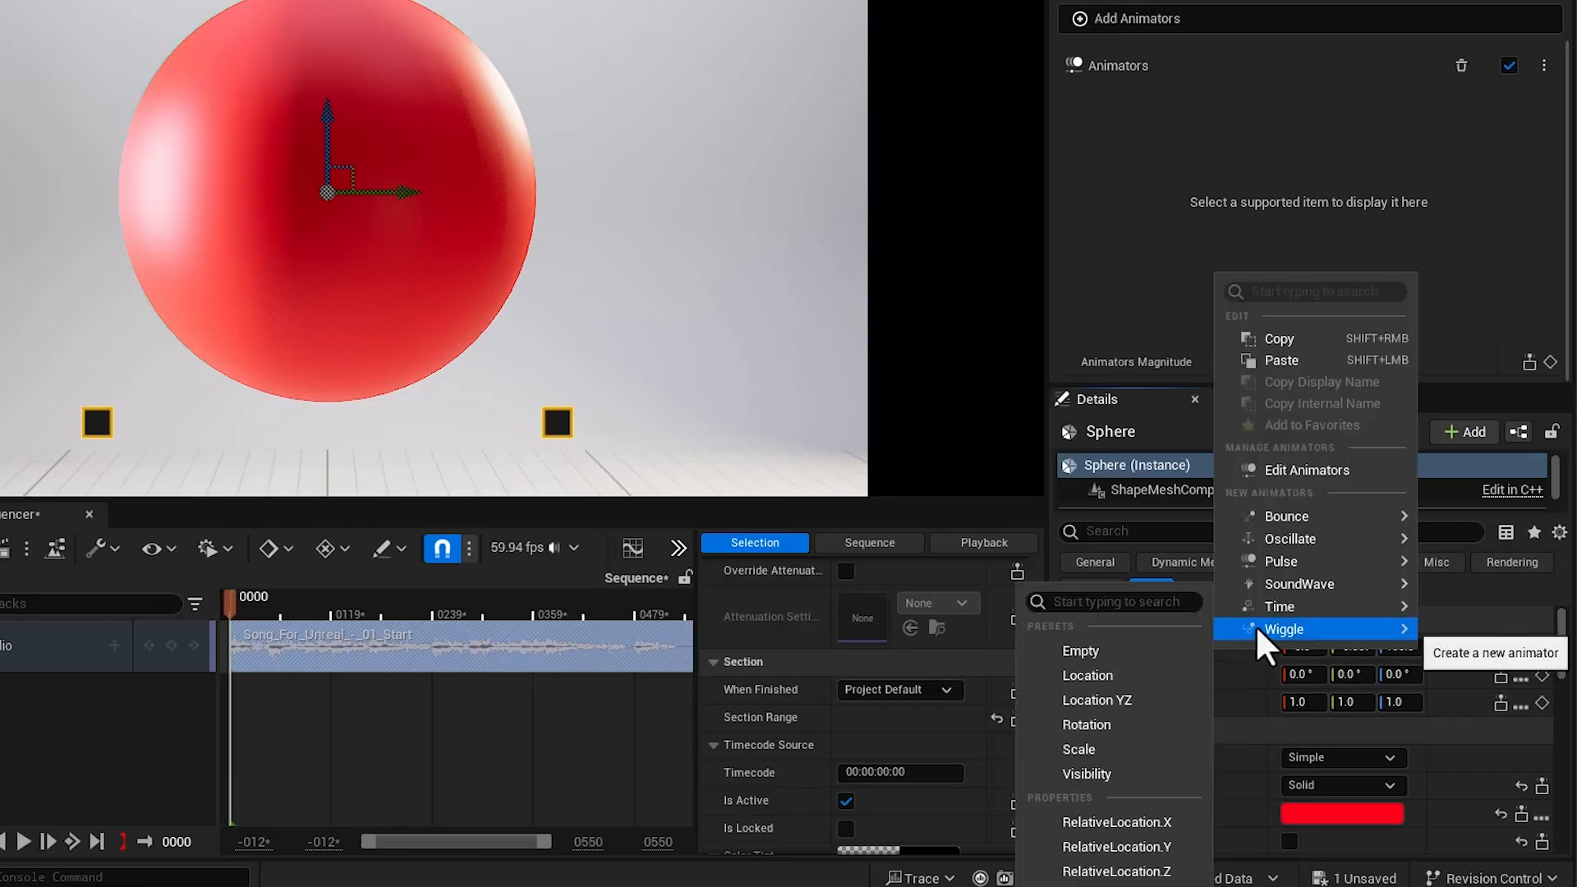
pyautogui.moveTo(1265, 588)
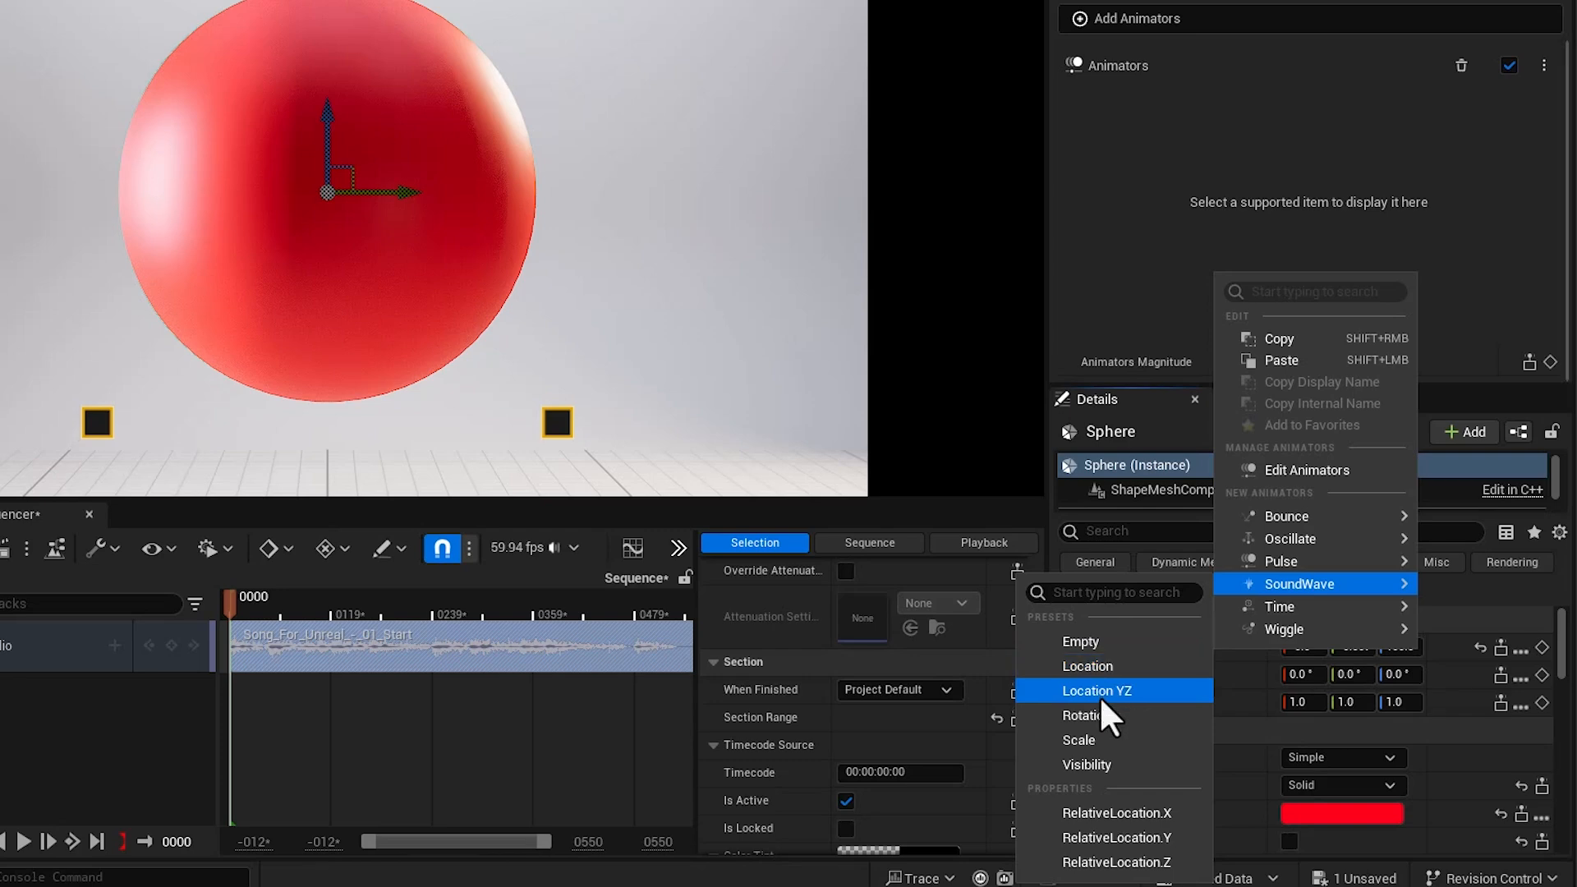
pyautogui.click(1101, 742)
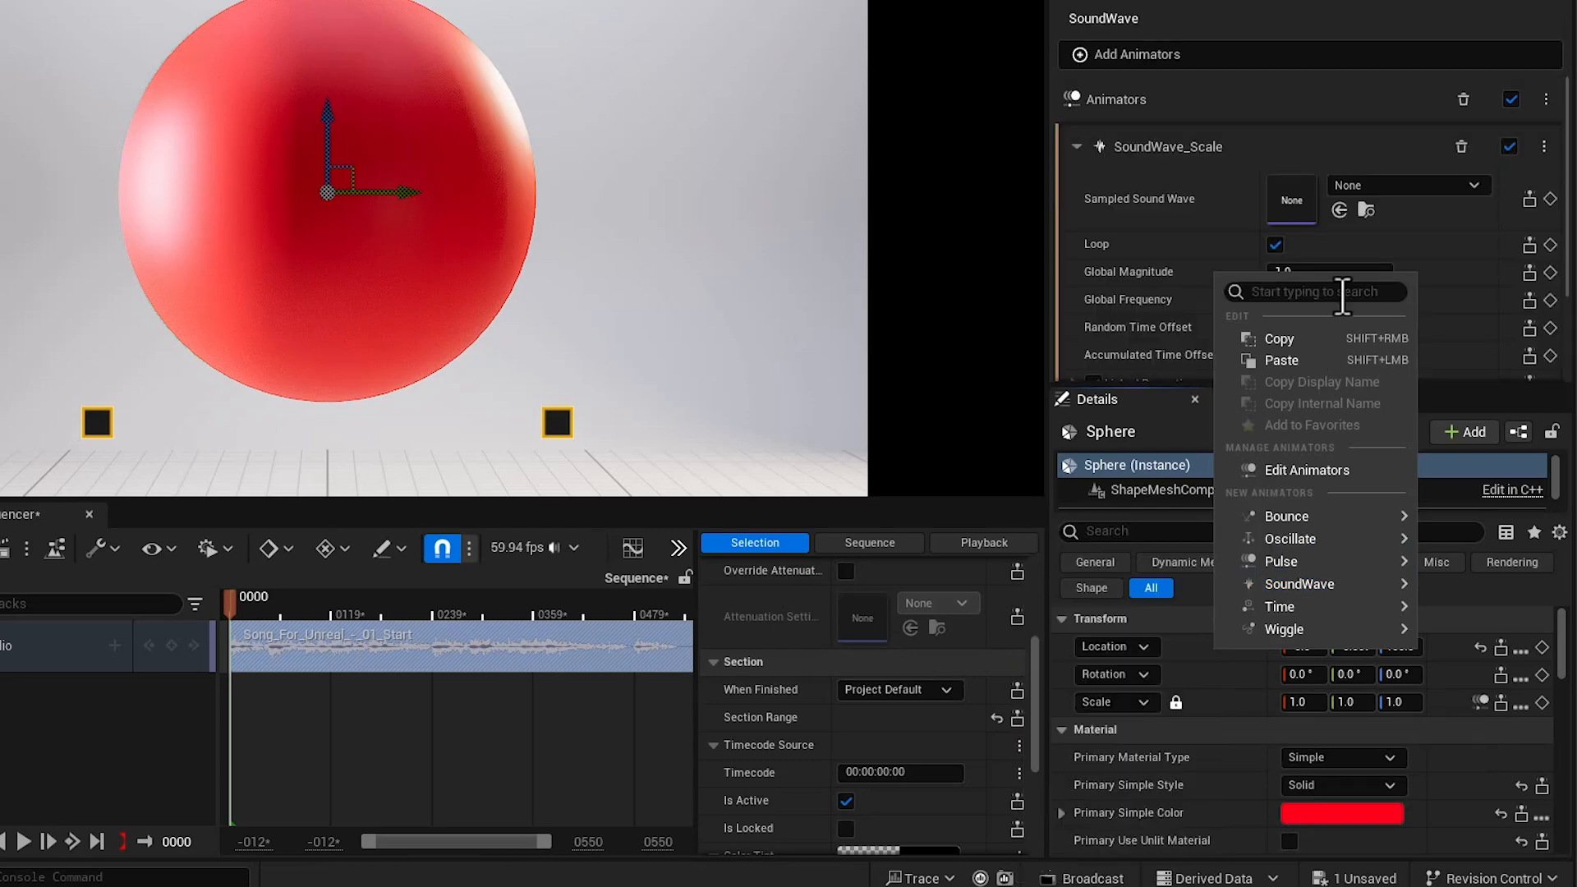
pyautogui.click(1387, 188)
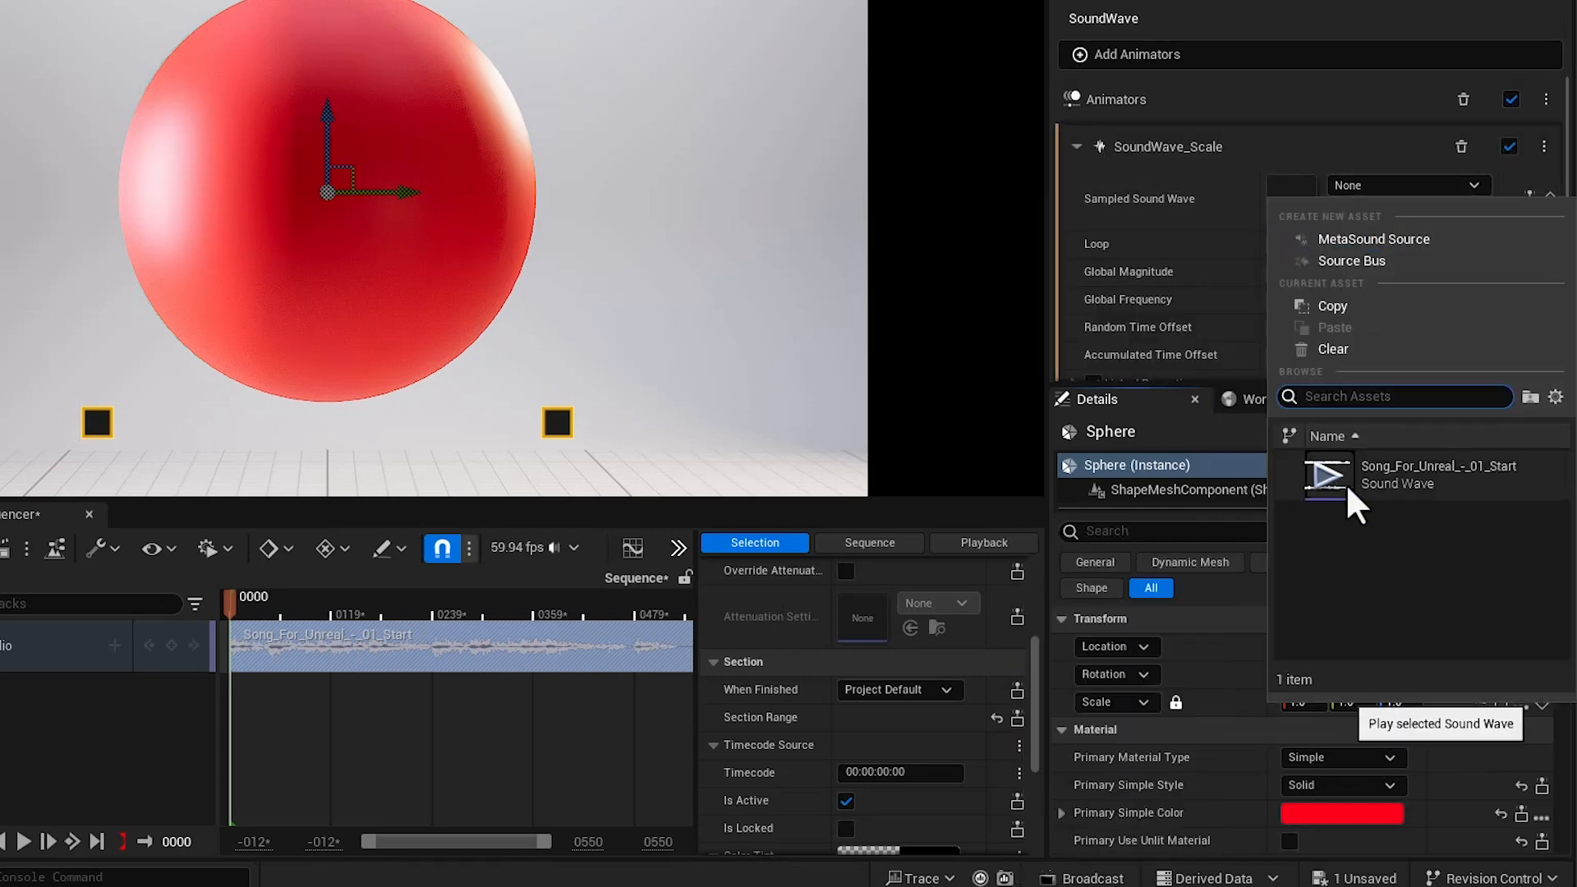
pyautogui.click(1397, 484)
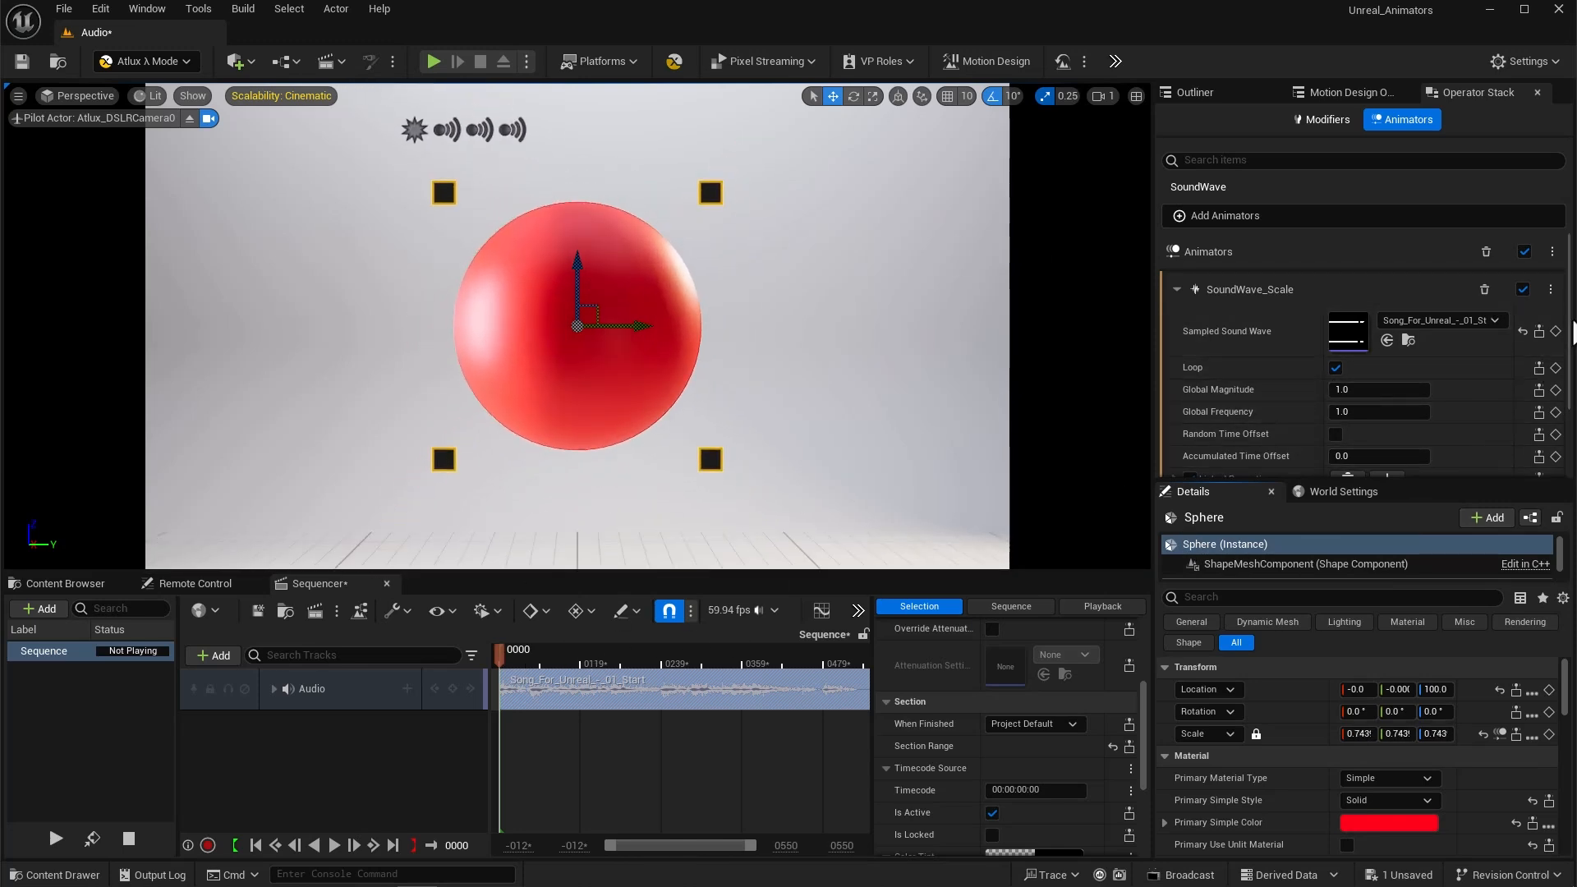
# - Set the SoundWave animator's time source to Sequence with AvaSequence_0 and play the sequence from frame 0
pyautogui.moveTo(1569, 333); pyautogui.dragTo(1569, 427)
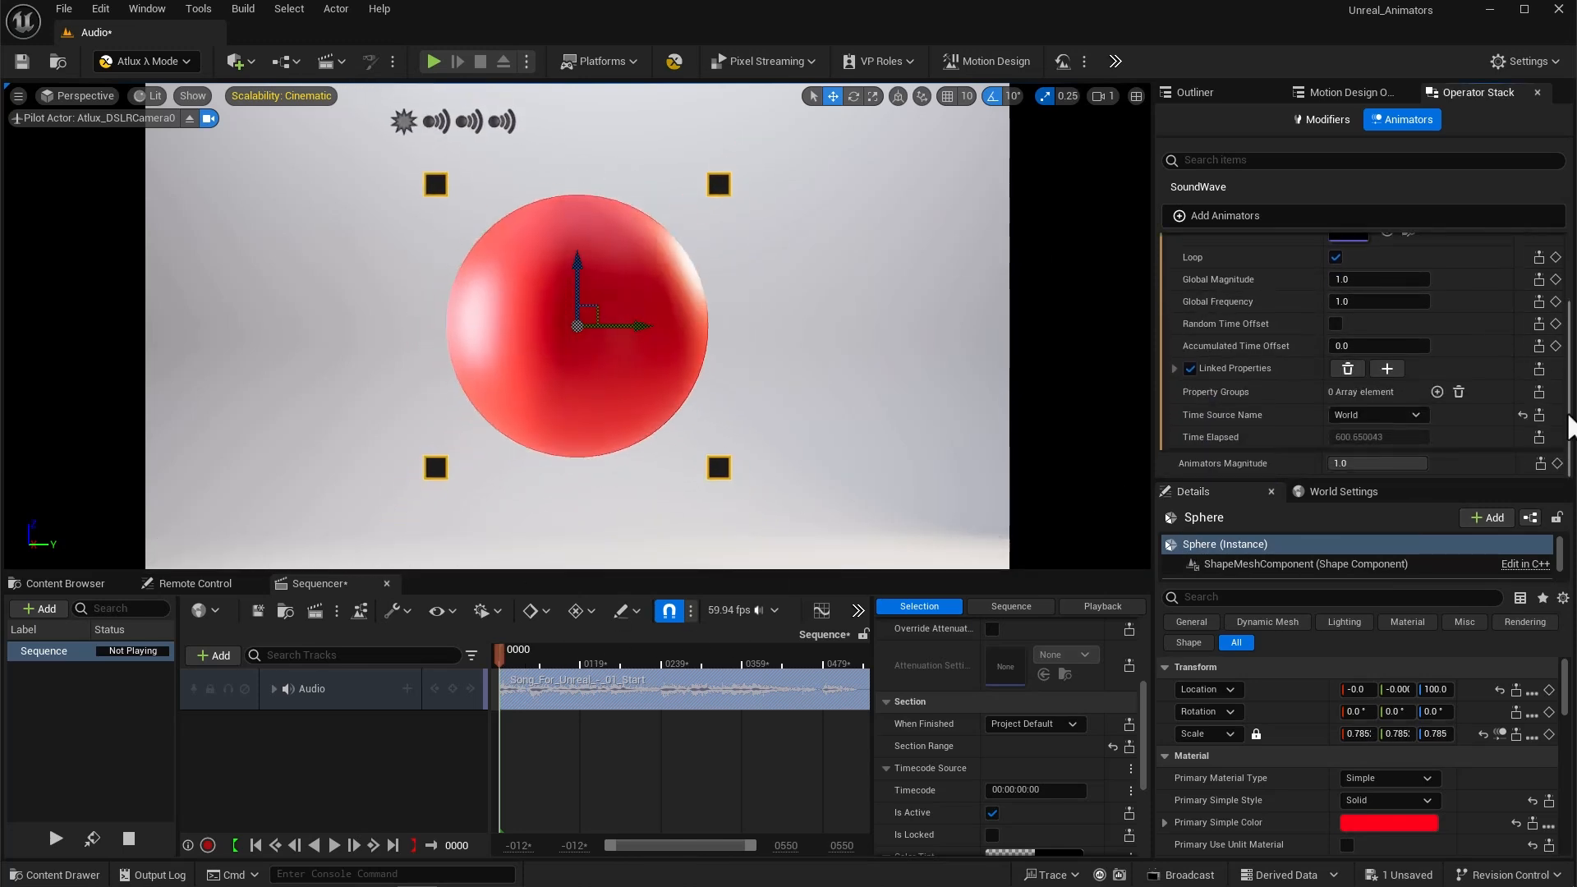
pyautogui.click(1397, 415)
pyautogui.click(1369, 451)
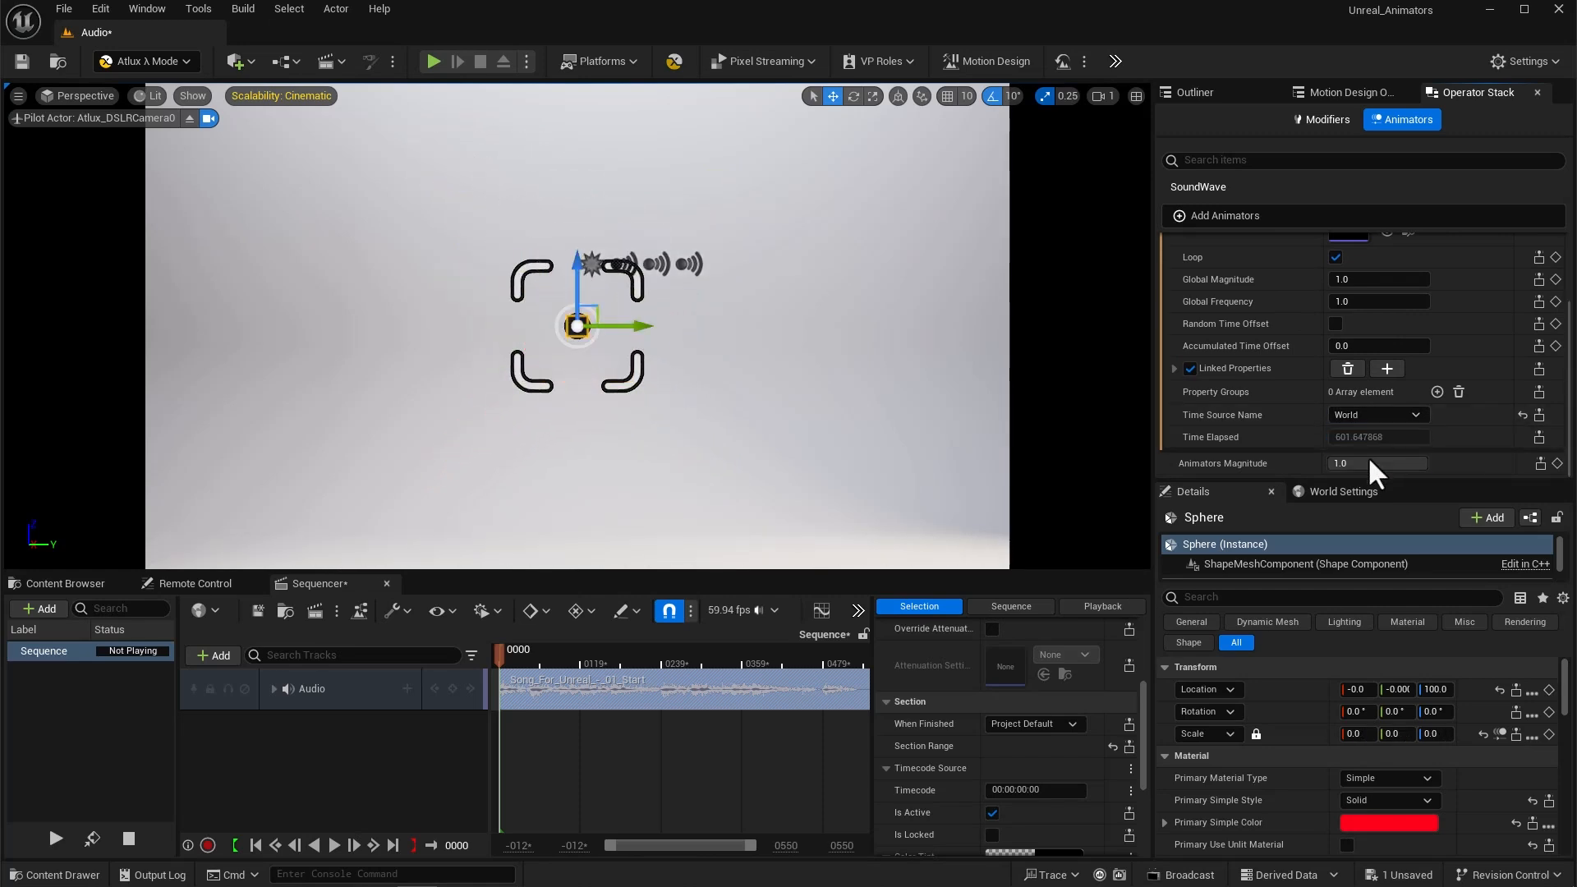
pyautogui.click(1360, 437)
pyautogui.click(1361, 456)
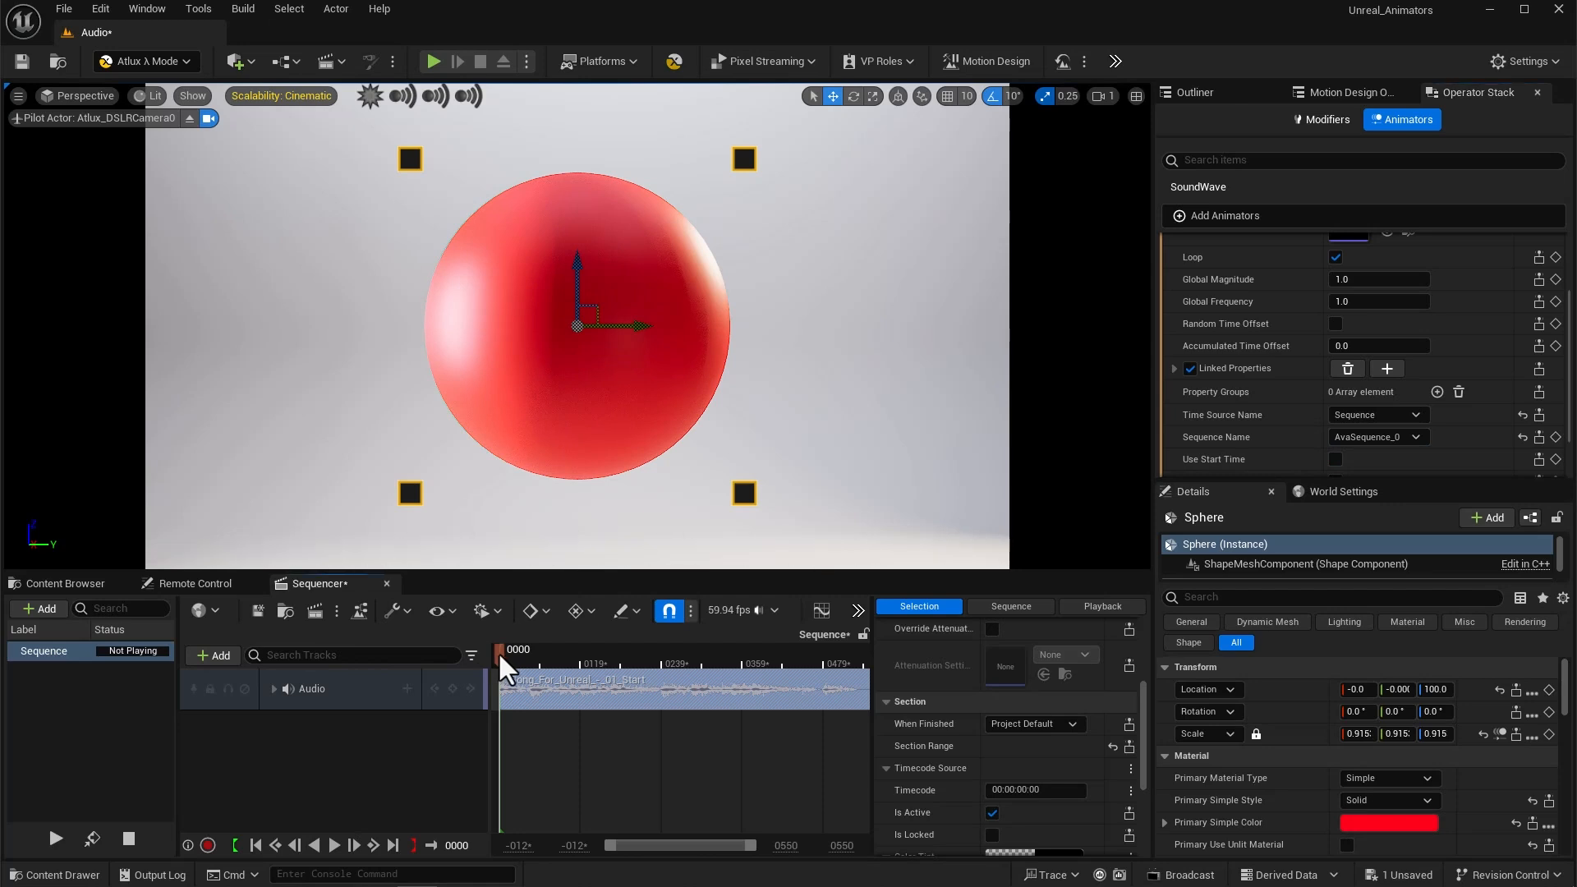
pyautogui.press('space')
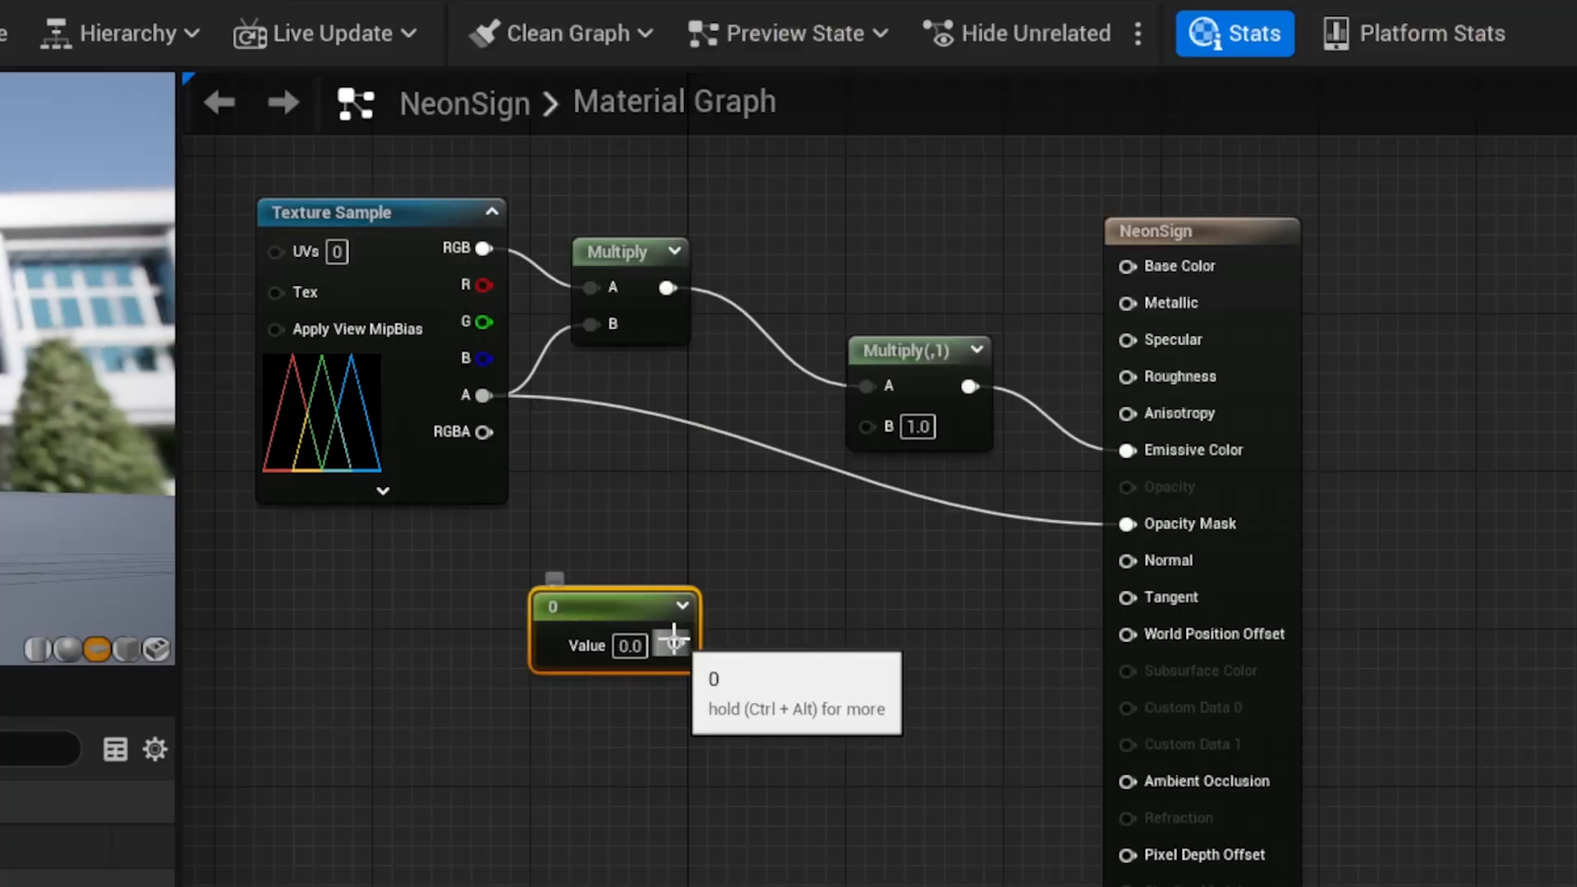
# - Connect the 0 parameter node's output to the B input of the Multiply(,1) node in the NeonSign material graph
pyautogui.moveTo(693, 644); pyautogui.dragTo(850, 437)
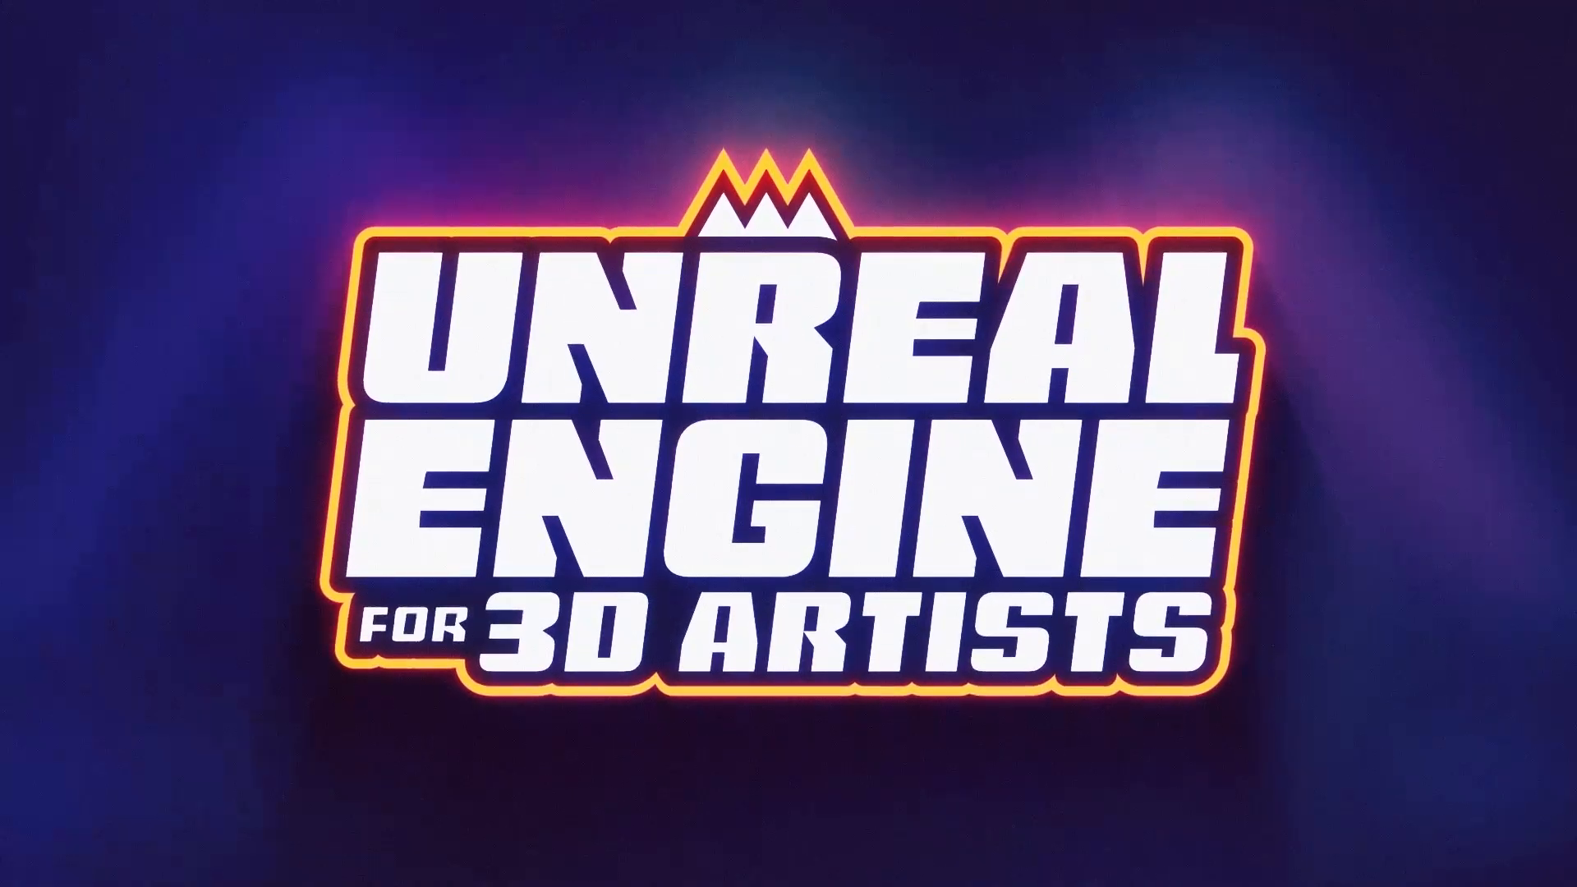